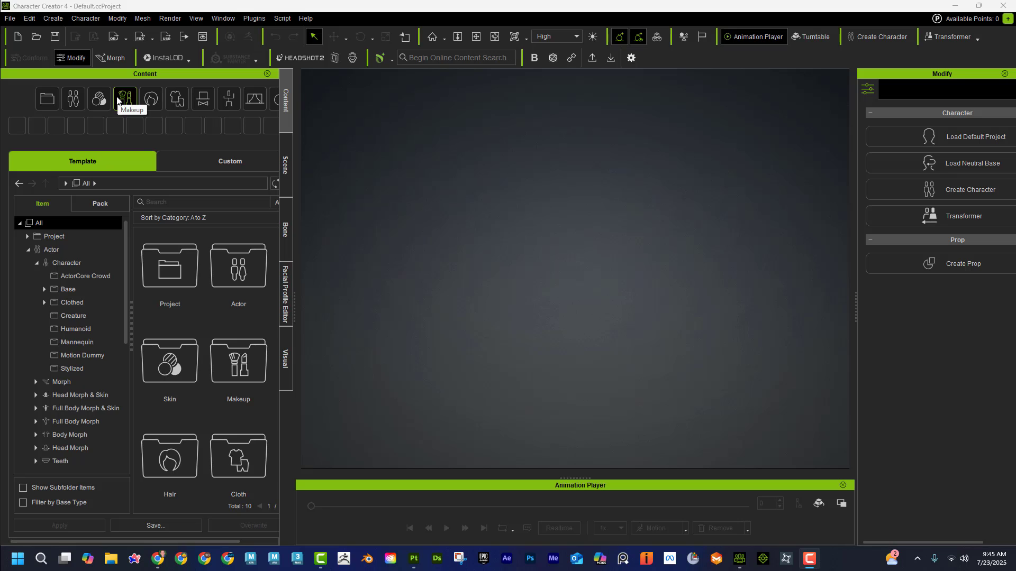
# Step: Load the Neutral_F base character from the Actor templates and restore its bind pose
pyautogui.click(90, 292)
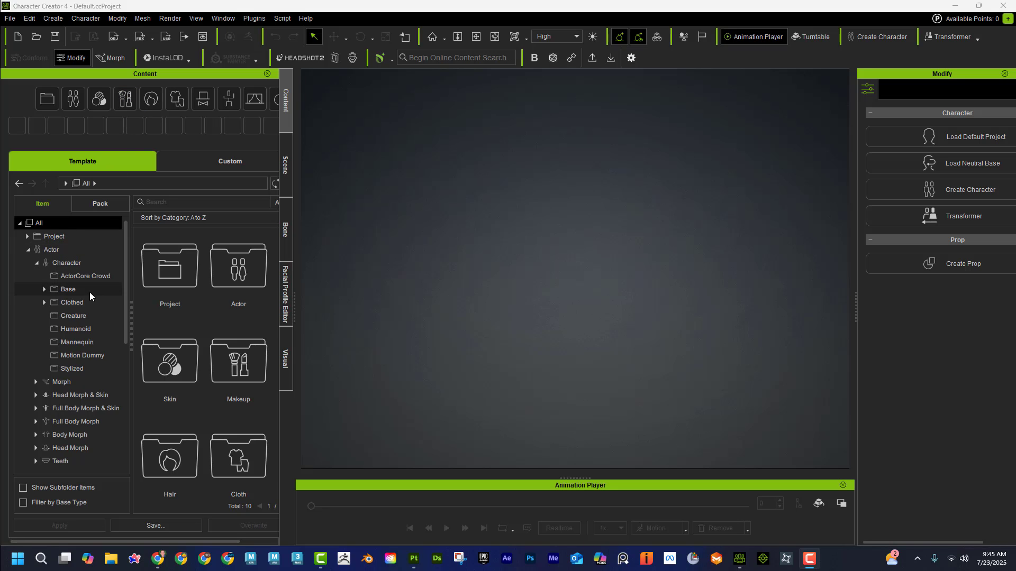
pyautogui.doubleClick(226, 272)
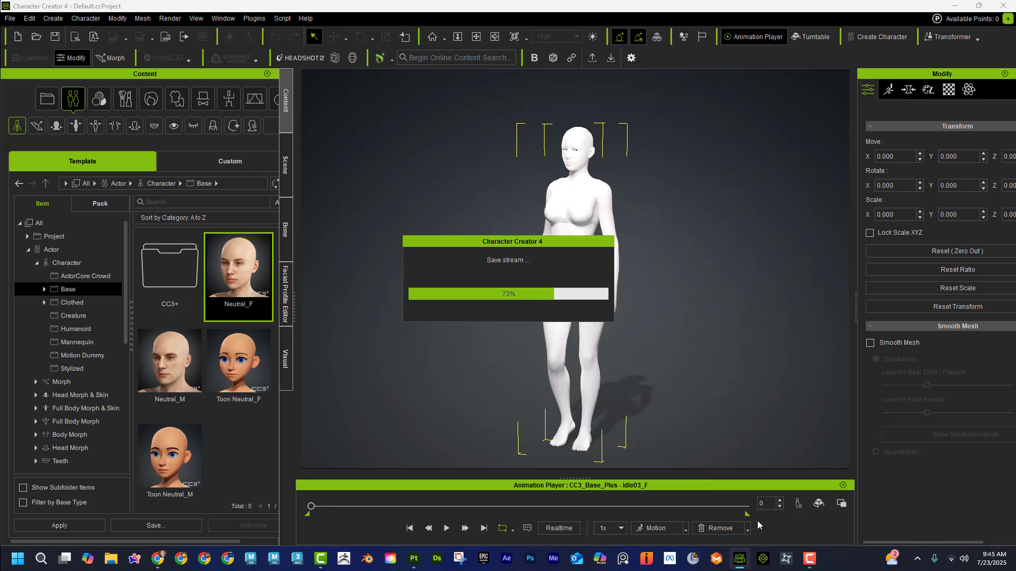
pyautogui.click(747, 529)
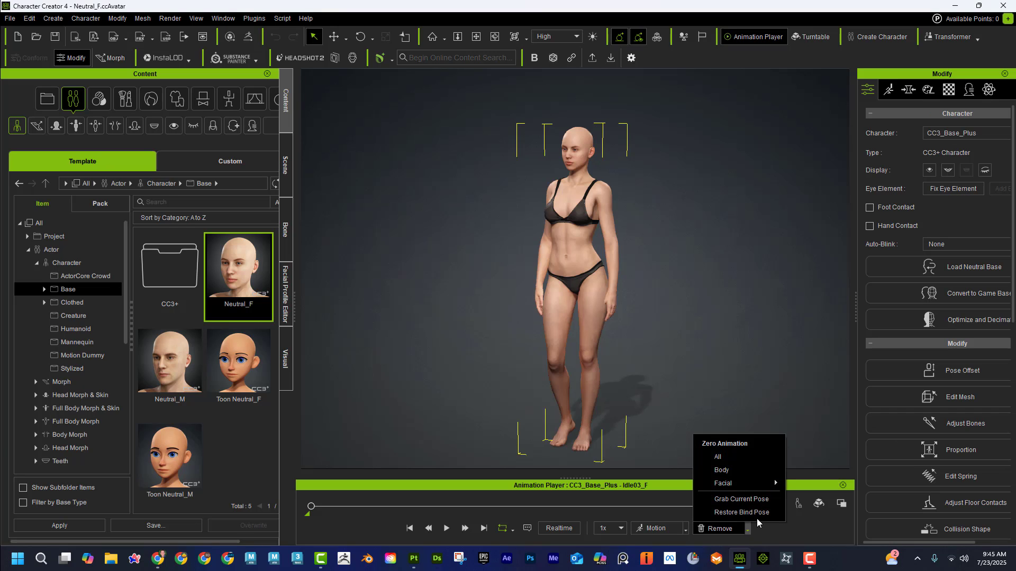
pyautogui.click(757, 513)
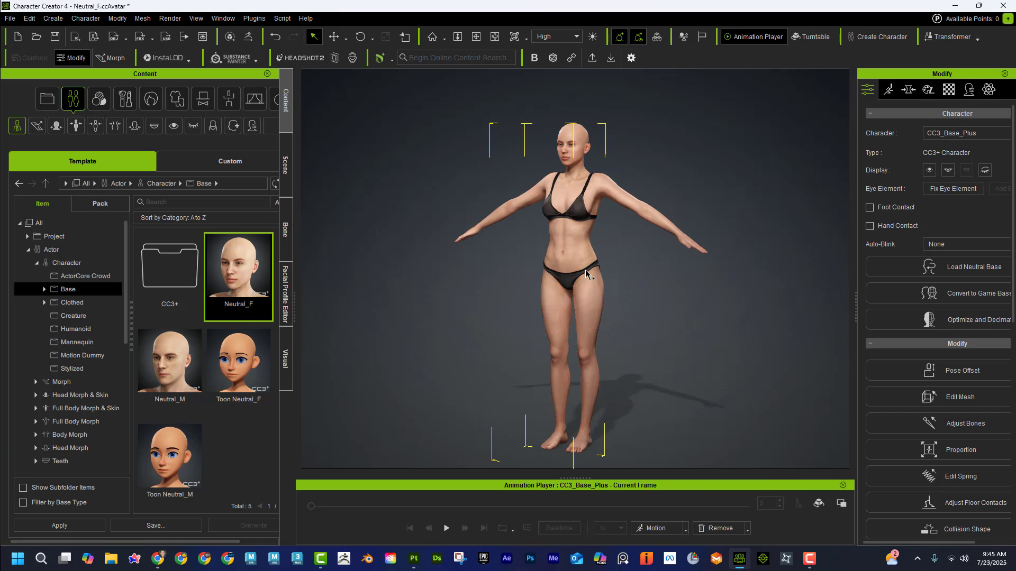
# Step: Uncover the desktop and create a new folder there, placing it clear of the open windows
pyautogui.click(227, 58)
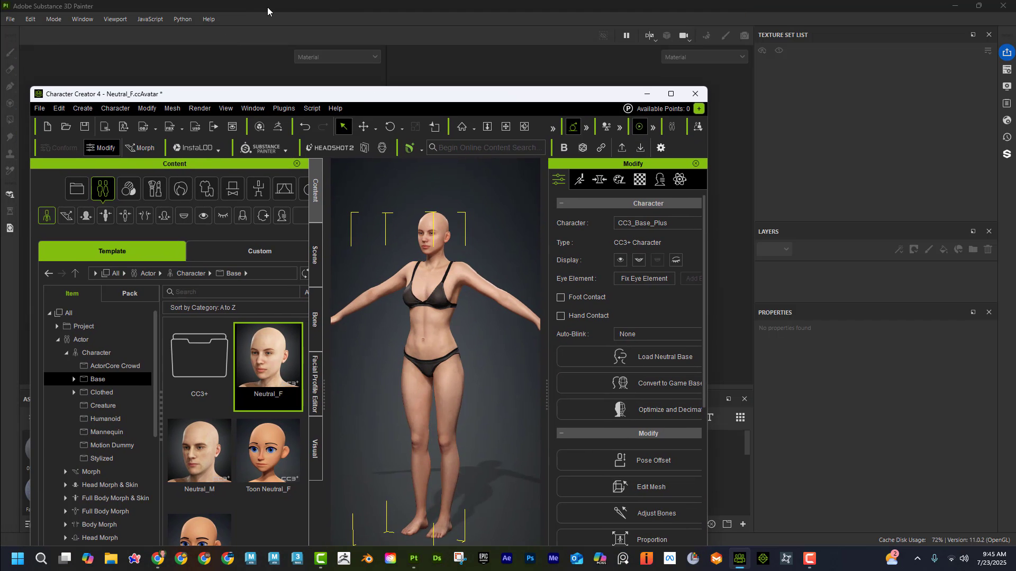
pyautogui.doubleClick(268, 8)
pyautogui.rightClick(345, 38)
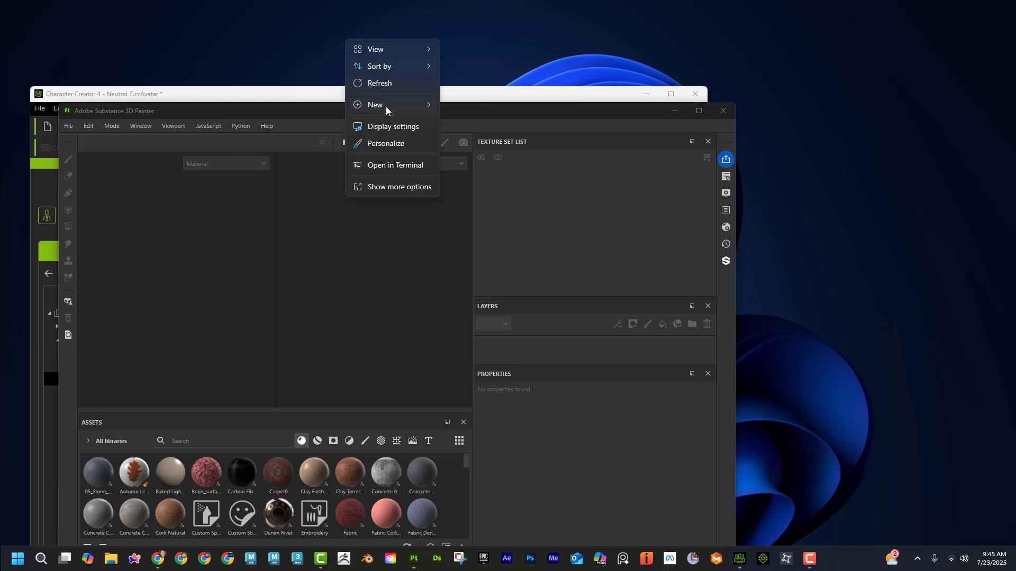
pyautogui.moveTo(392, 106)
pyautogui.click(466, 106)
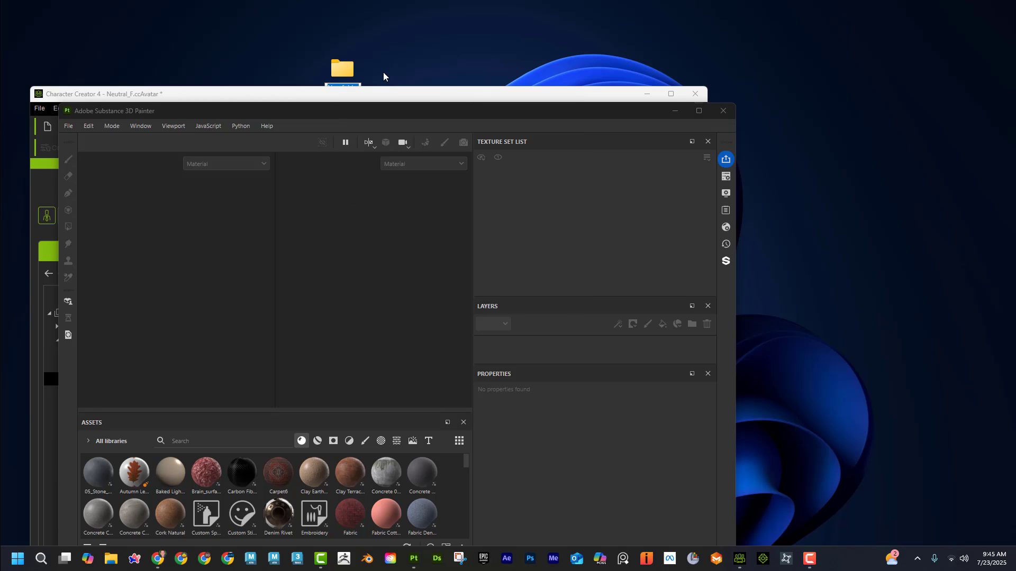
pyautogui.moveTo(352, 71); pyautogui.dragTo(351, 21)
# Step: Rename the new desktop folder as CC_toSubstance_Test
pyautogui.rightClick(352, 22)
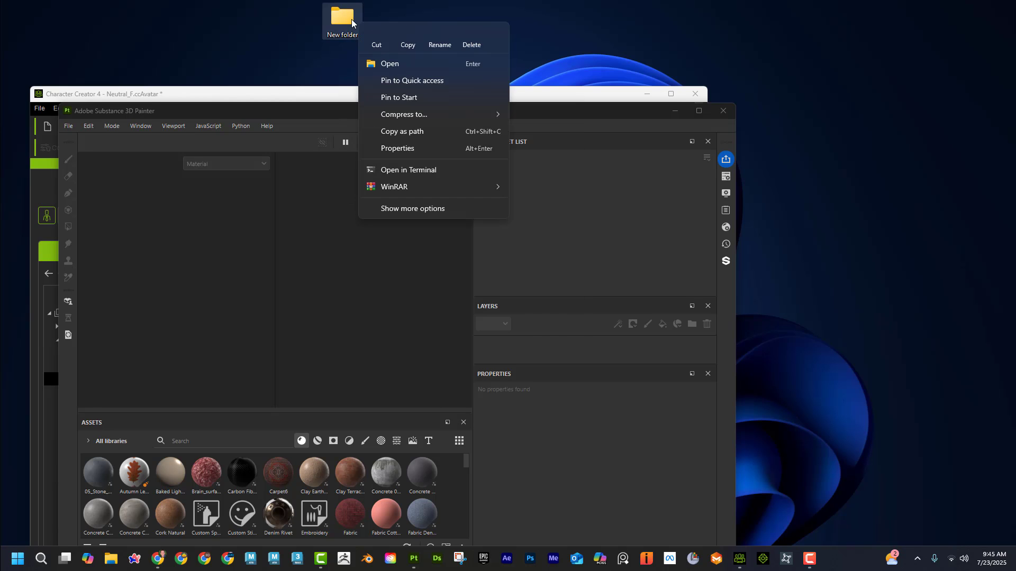
pyautogui.click(440, 37)
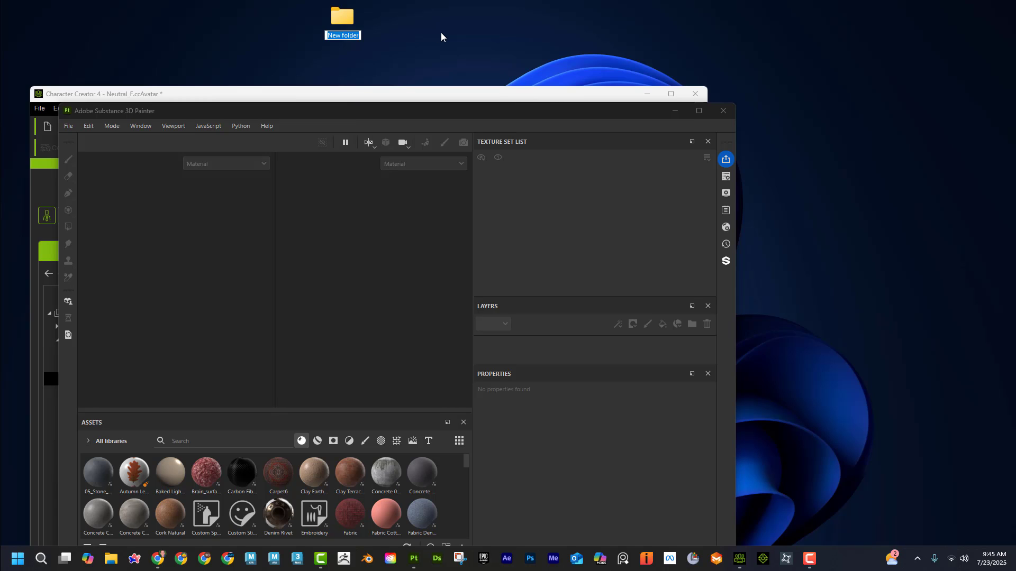
pyautogui.write('CC_toSubstanc')
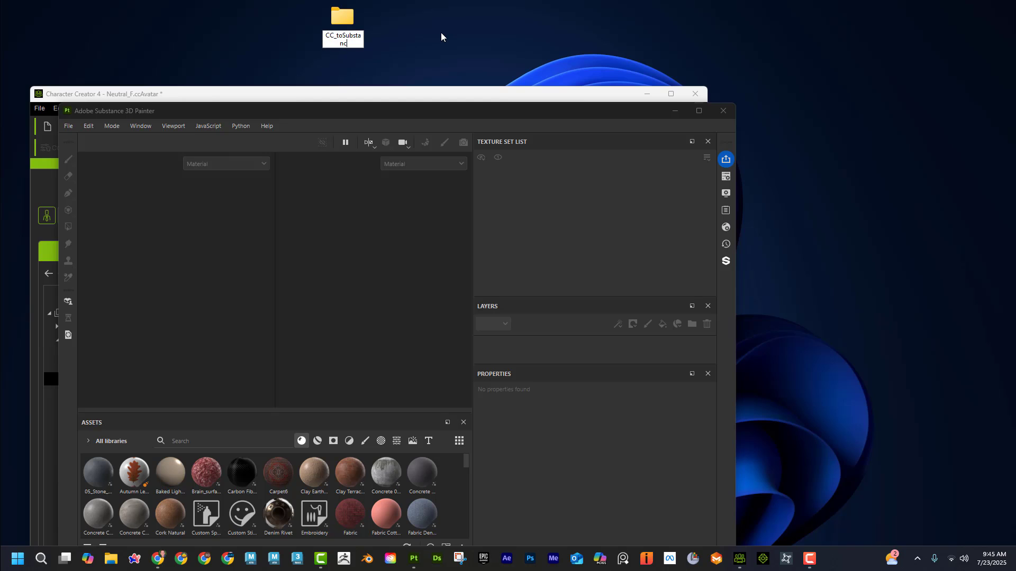
pyautogui.write('e_Test')
pyautogui.press('Return')
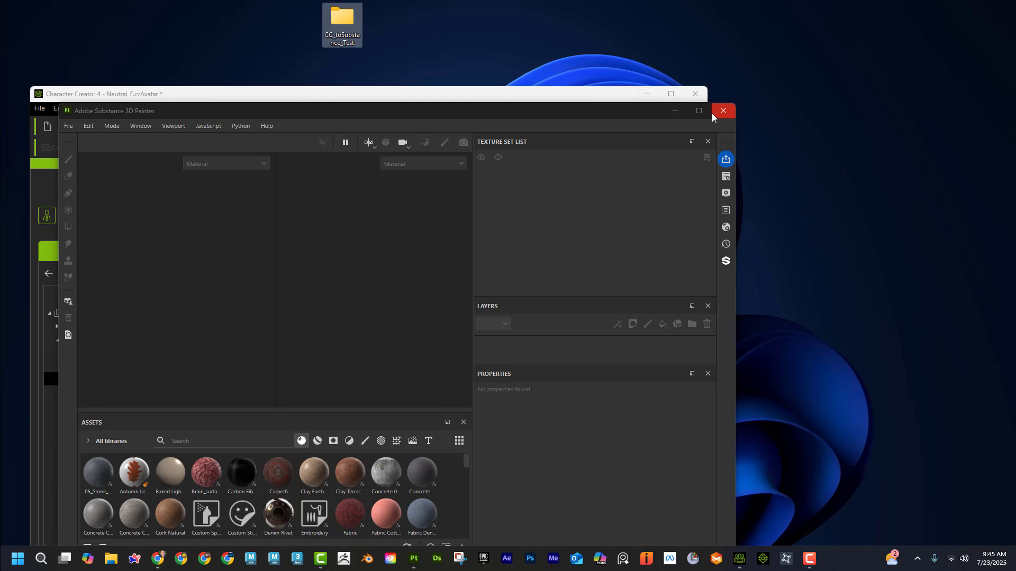
# Step: Return to Character Creator 4 and export the character to Substance Painter as an OBJ named Test in the desktop folder CC_toSubstance_Test
pyautogui.click(619, 100)
pyautogui.click(671, 94)
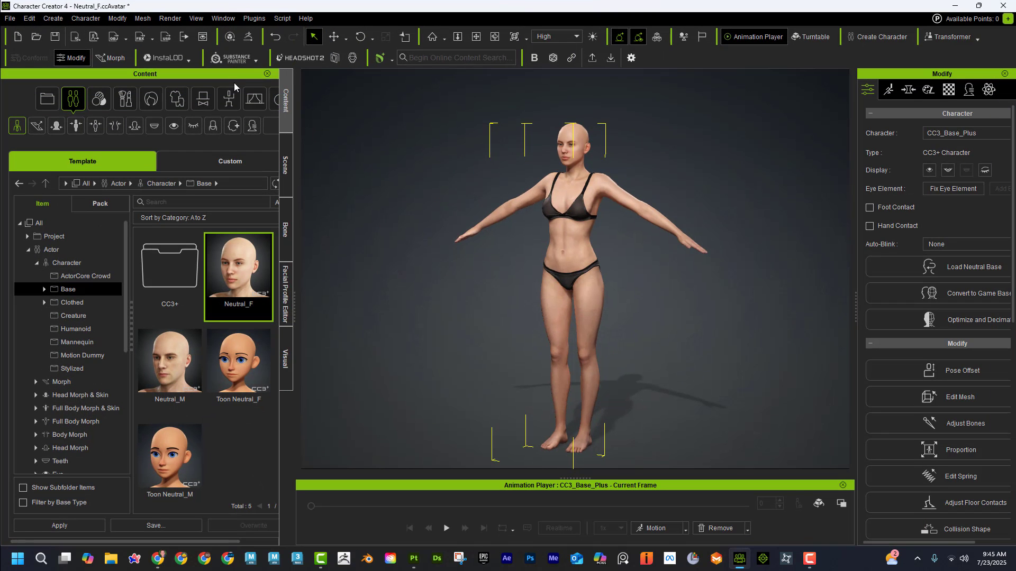
pyautogui.click(233, 59)
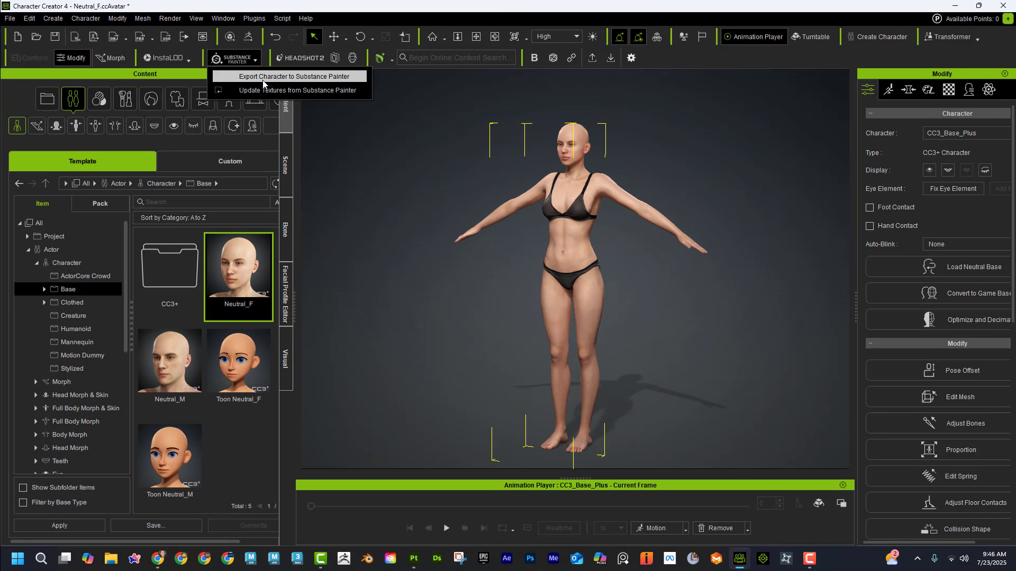
pyautogui.click(294, 78)
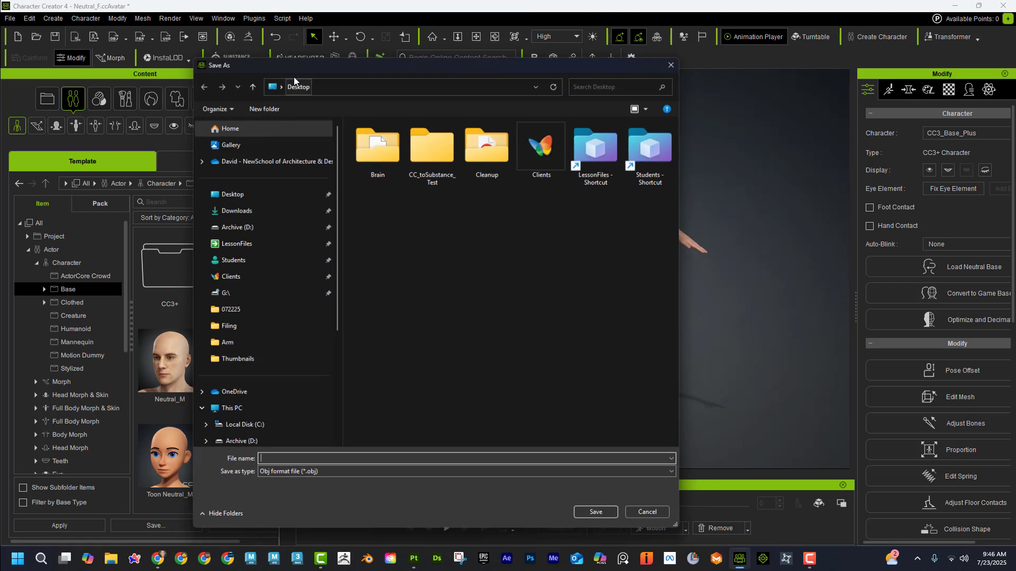
pyautogui.click(446, 140)
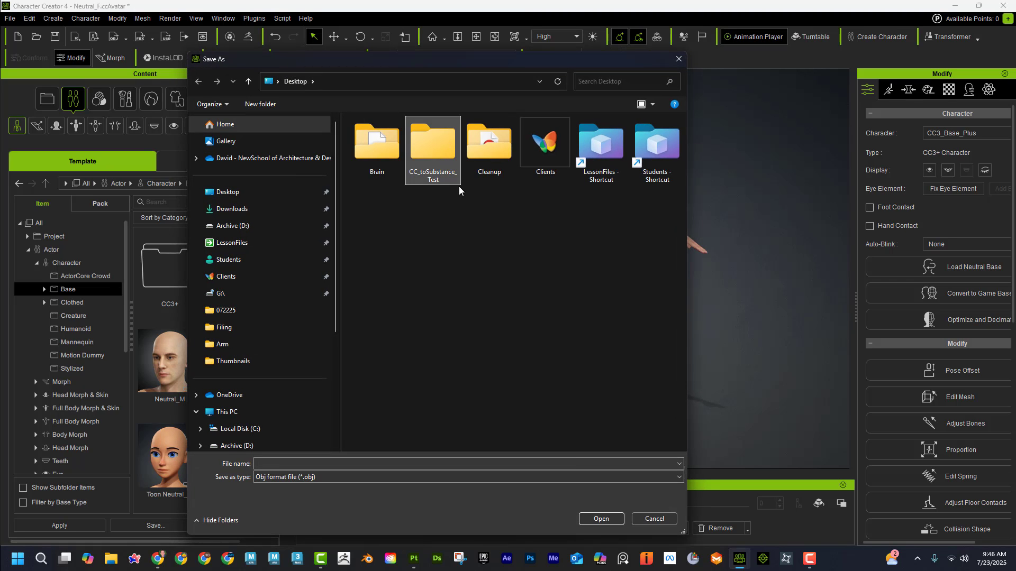
pyautogui.click(598, 517)
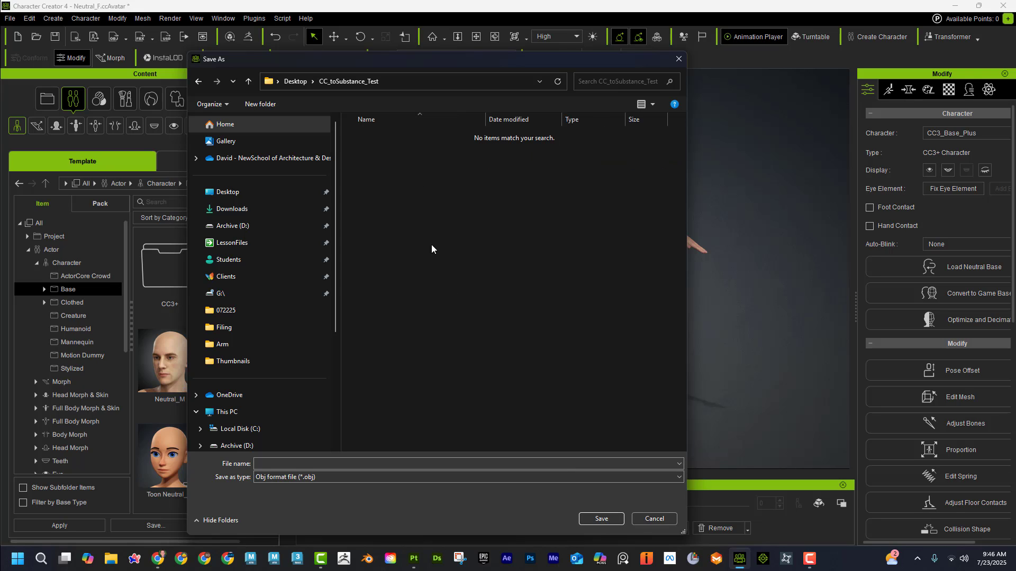
pyautogui.click(348, 464)
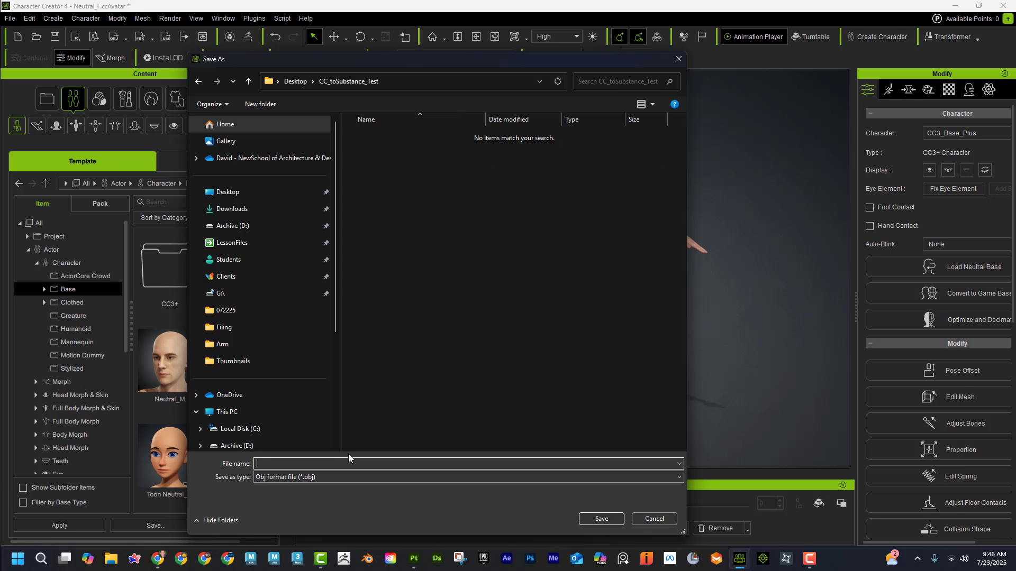
pyautogui.click(602, 519)
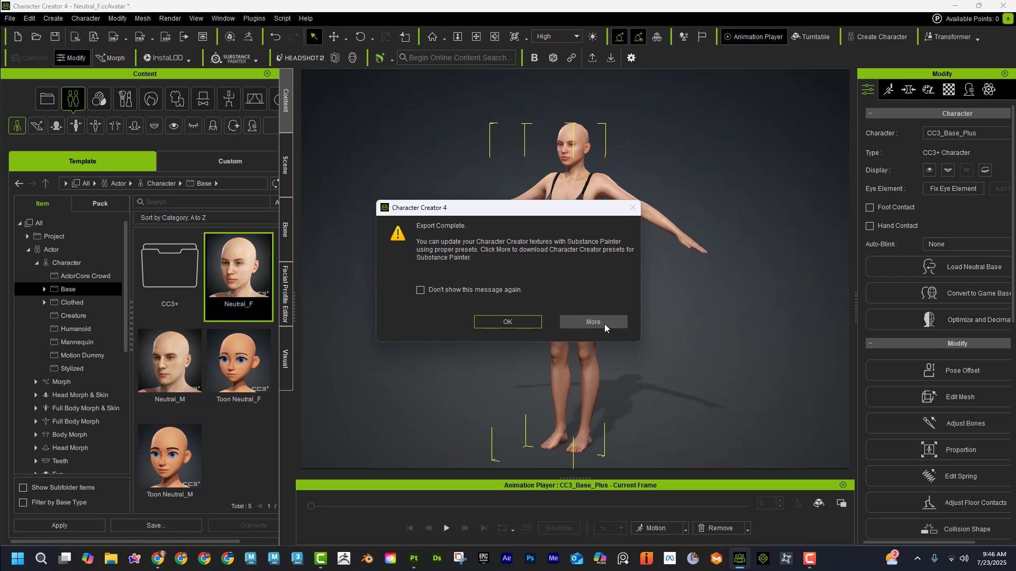
# Step: Examine the online Substance Painter workflow guide for the Character Creator preset file and its export-presets directory, and dismiss the export message
pyautogui.click(605, 325)
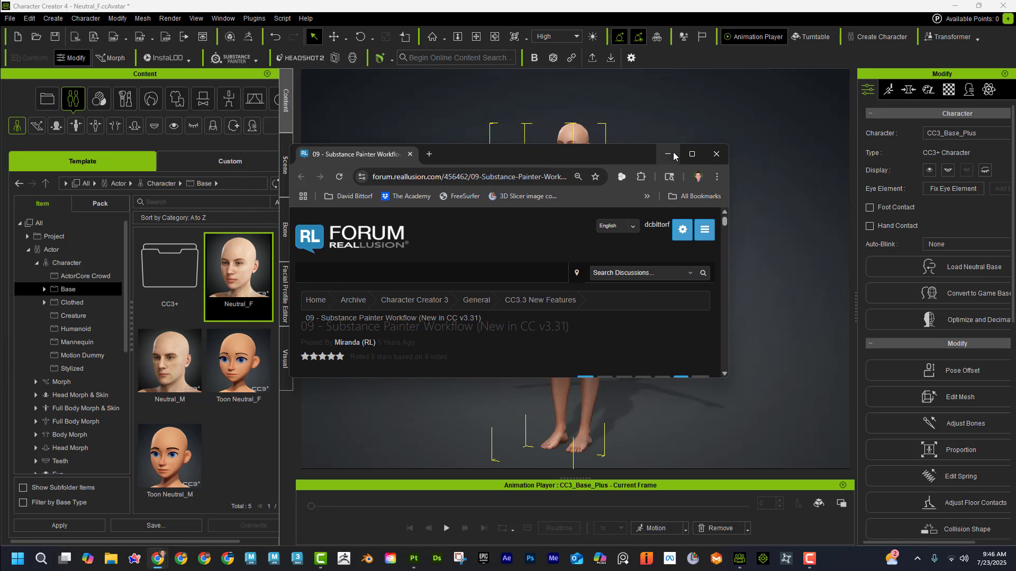
pyautogui.click(688, 155)
pyautogui.scroll(-15, 569, 312)
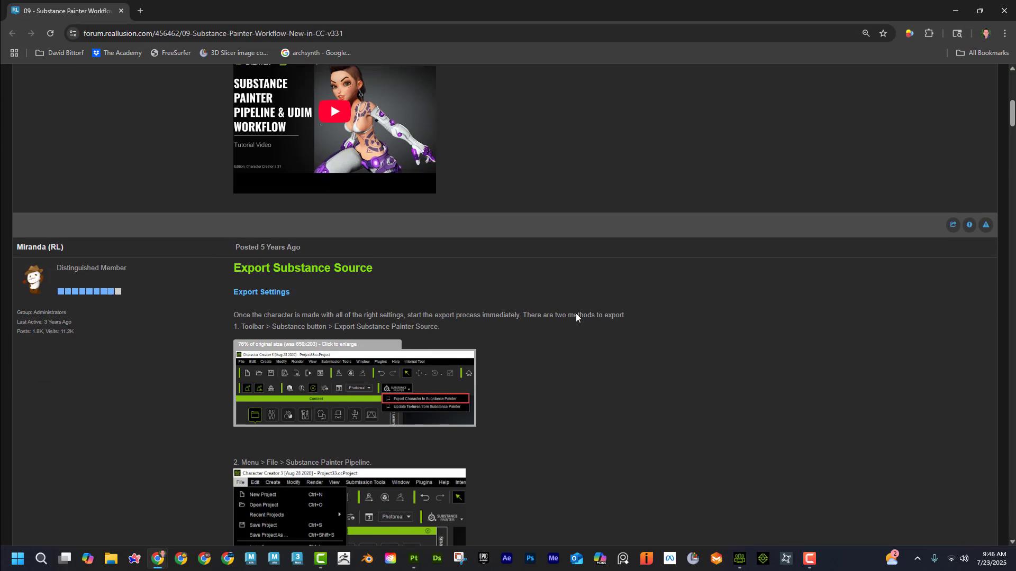
pyautogui.scroll(-20, 585, 299)
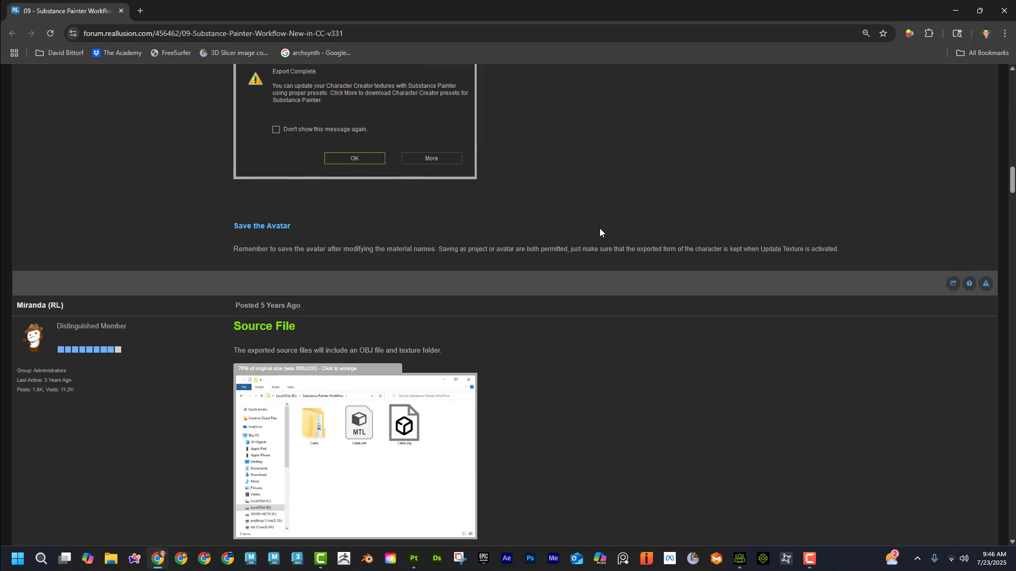
pyautogui.scroll(-18, 592, 211)
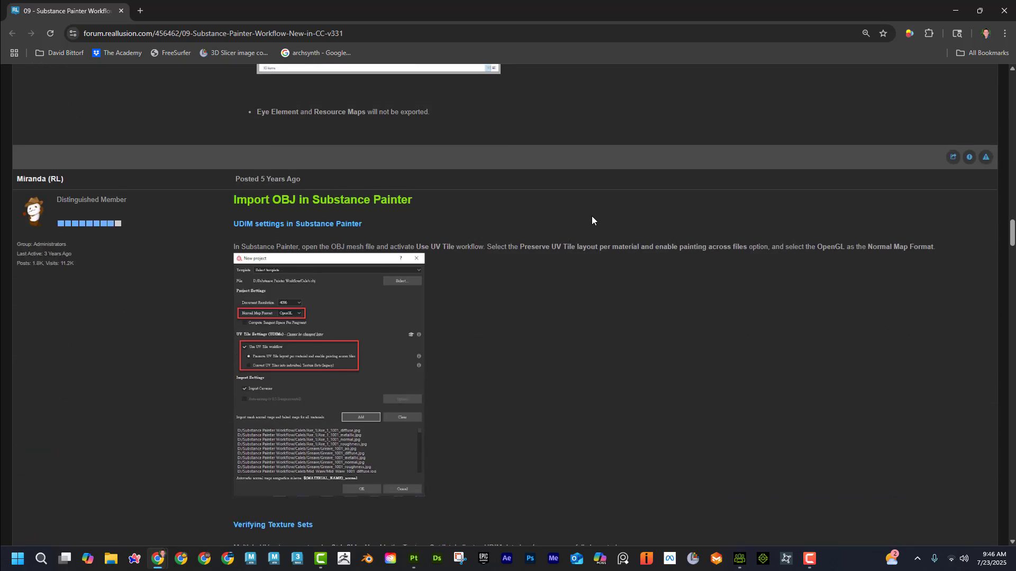
pyautogui.scroll(-20, 592, 216)
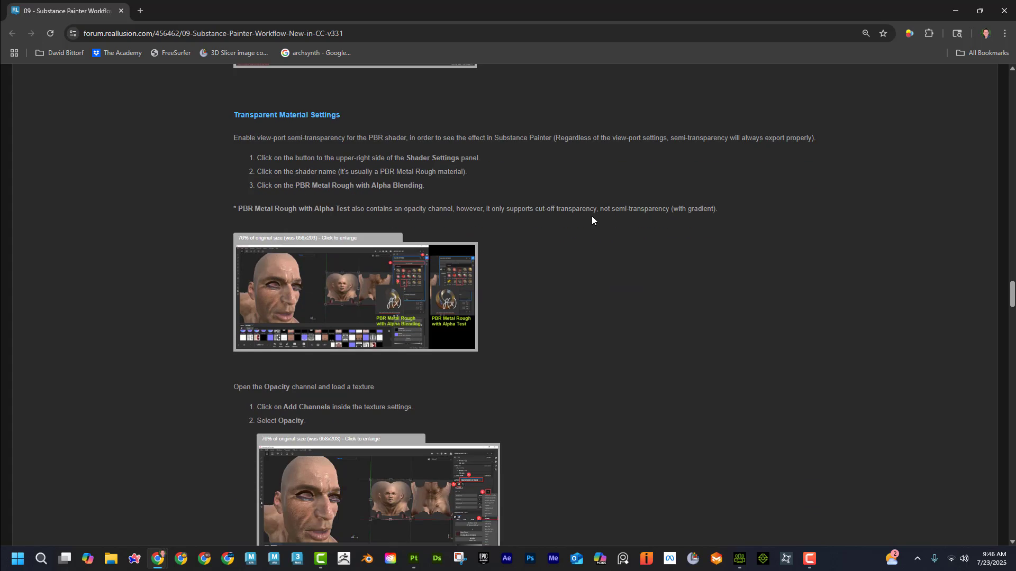
pyautogui.scroll(-20, 592, 216)
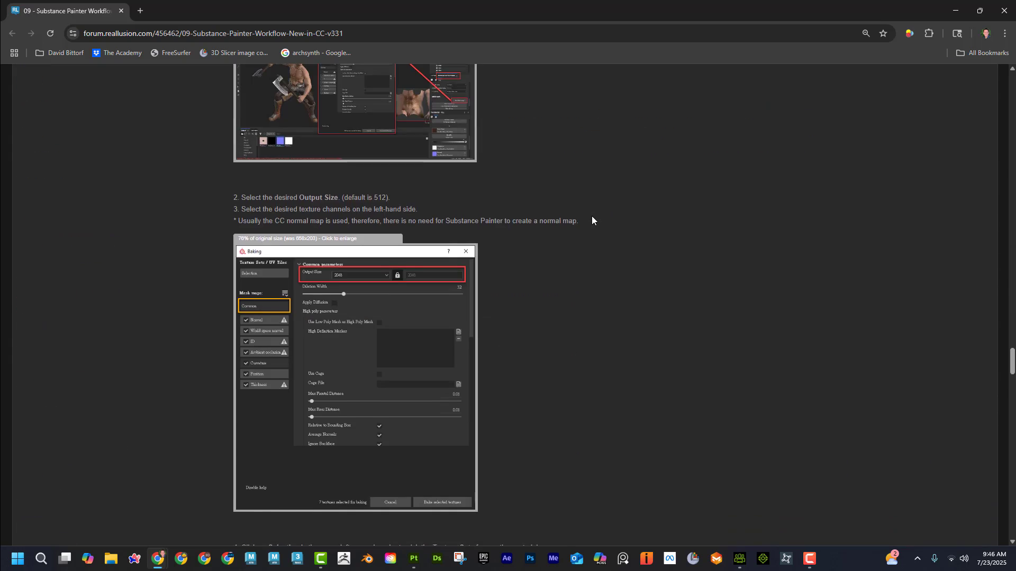
pyautogui.scroll(-20, 591, 215)
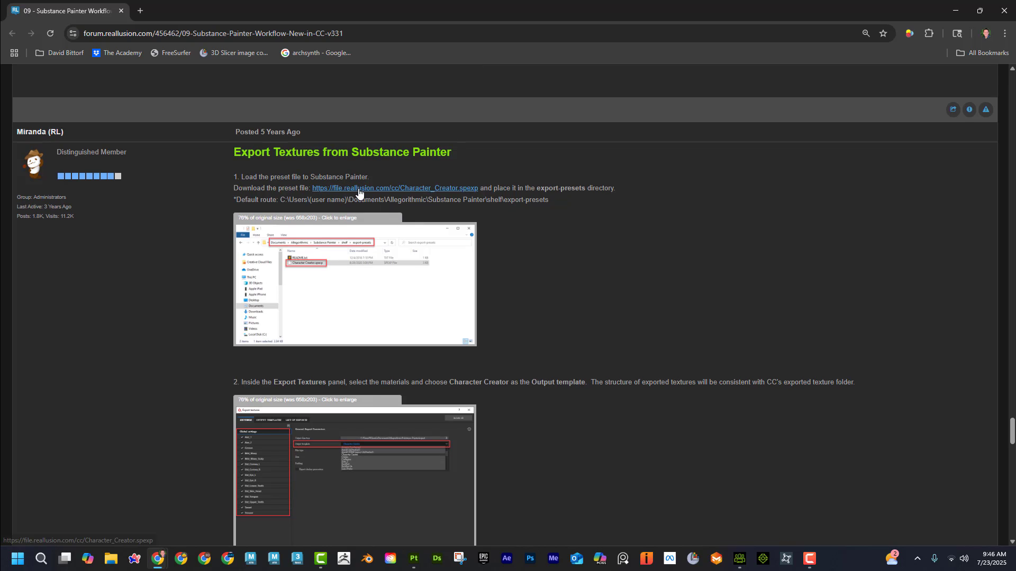
pyautogui.moveTo(279, 200); pyautogui.dragTo(536, 199)
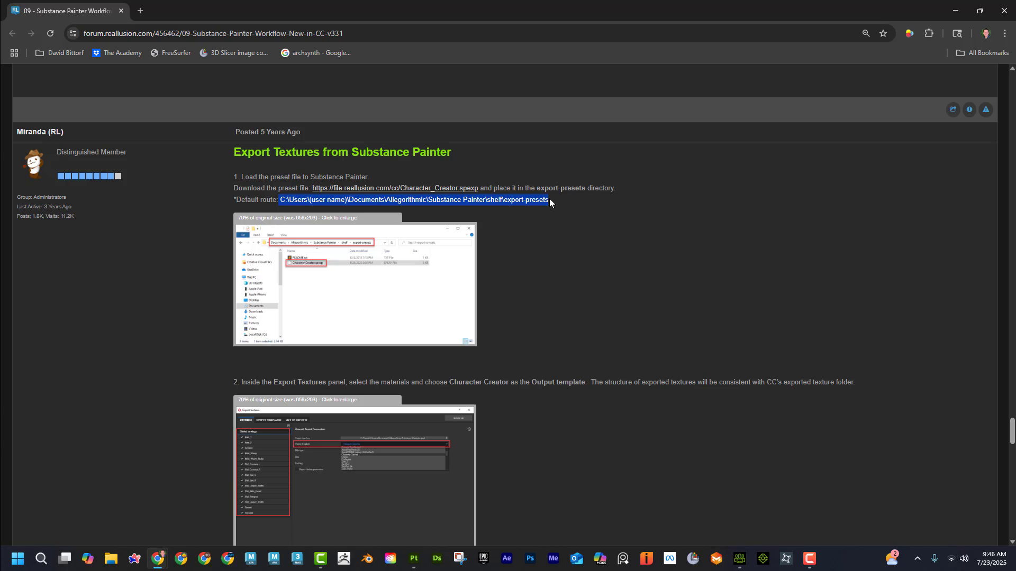
pyautogui.click(954, 12)
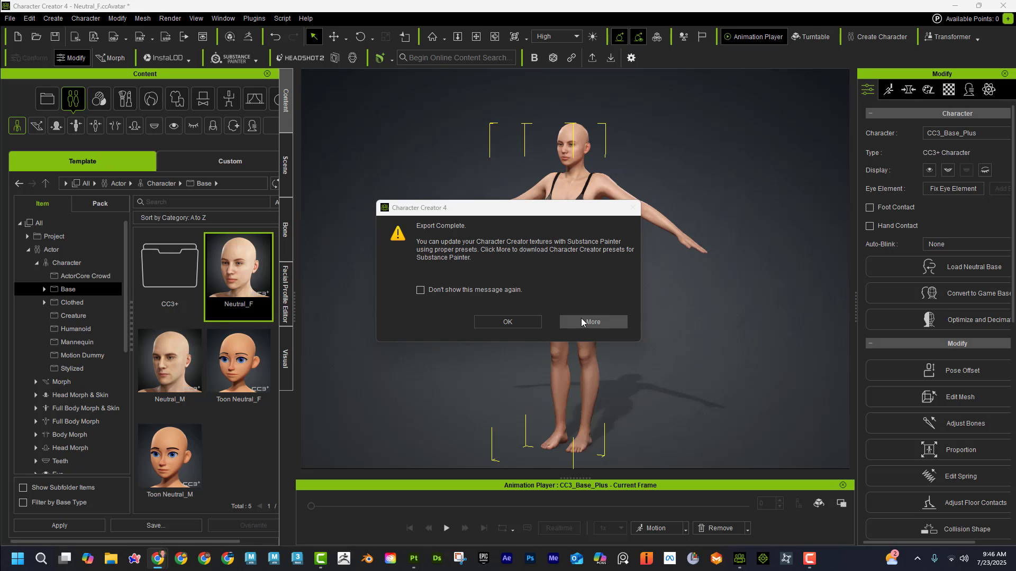
pyautogui.click(508, 321)
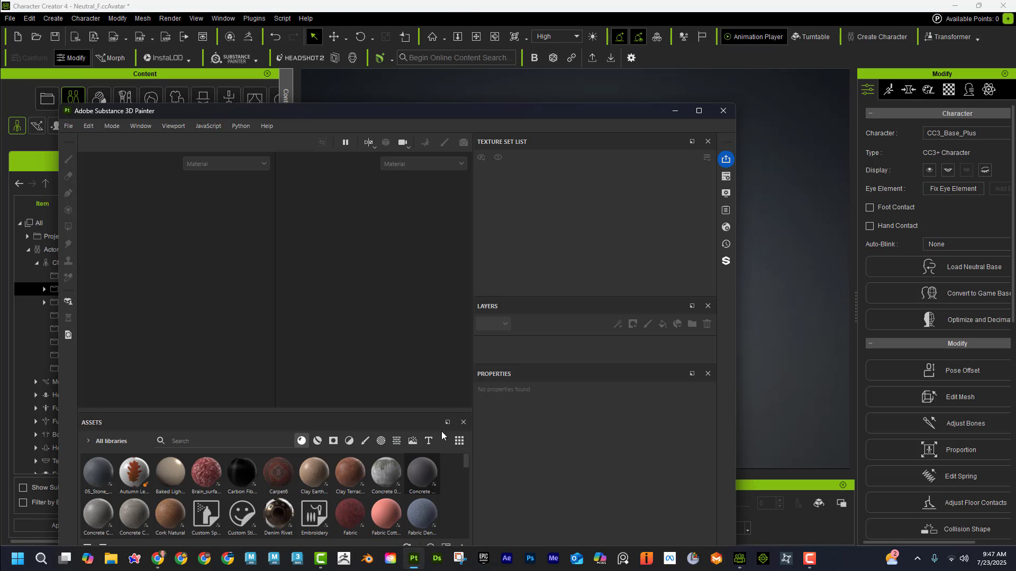
# Step: Switch to Substance 3D Painter, start a new project and select Test.obj from the CC_toSubstance_Test folder as its mesh
pyautogui.click(698, 110)
pyautogui.click(12, 24)
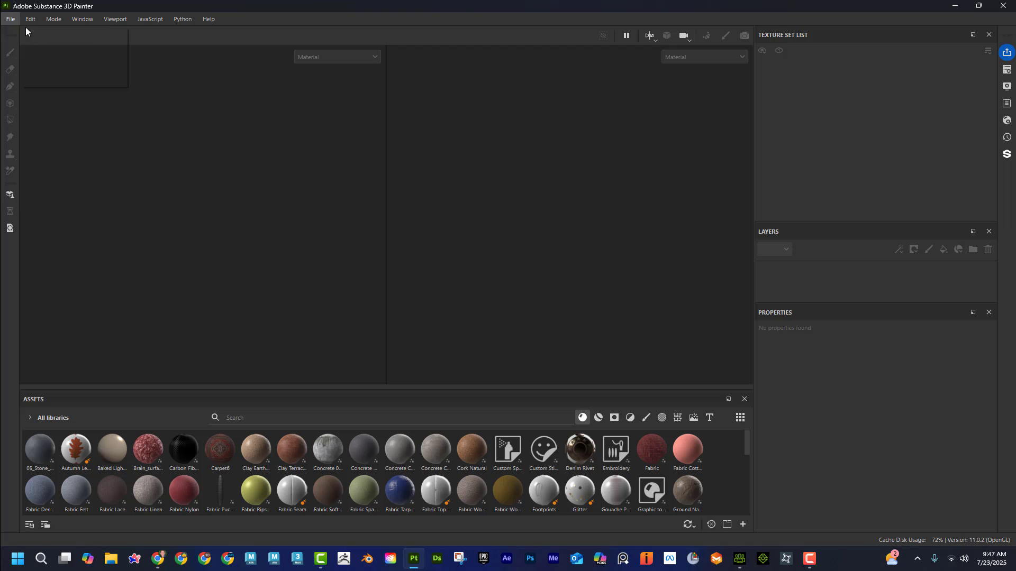
pyautogui.click(26, 31)
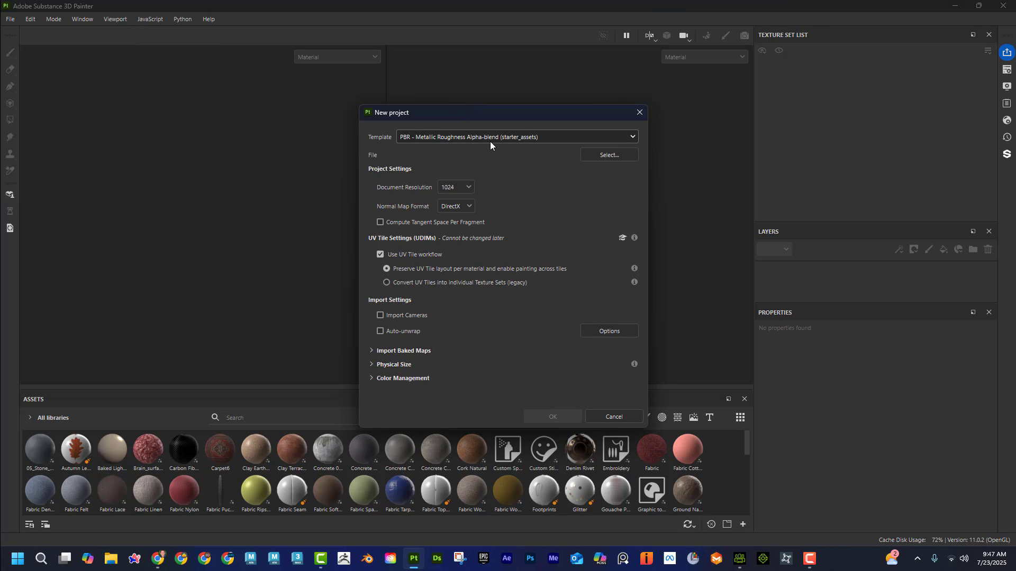
pyautogui.click(597, 155)
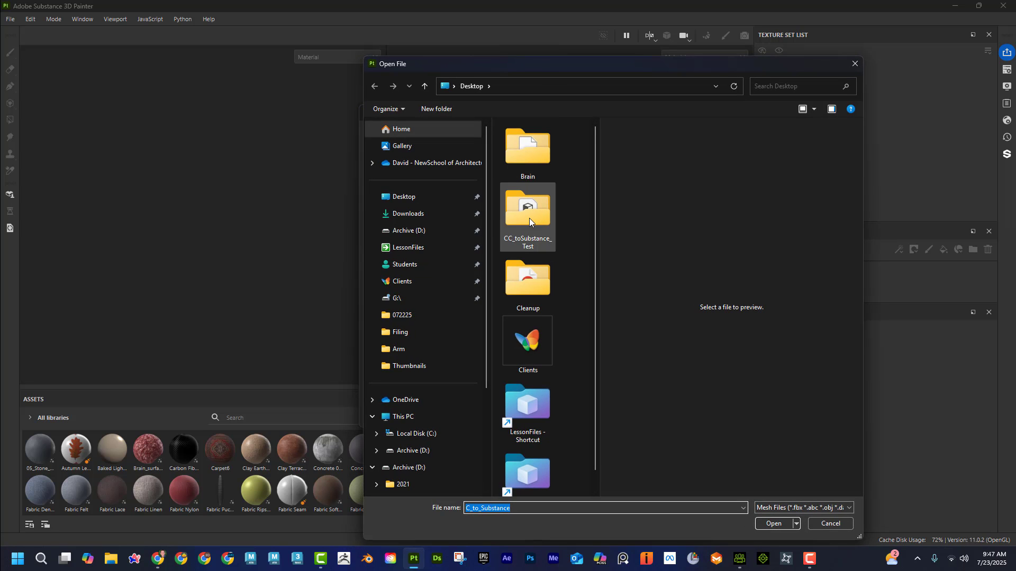
pyautogui.doubleClick(529, 218)
pyautogui.click(519, 156)
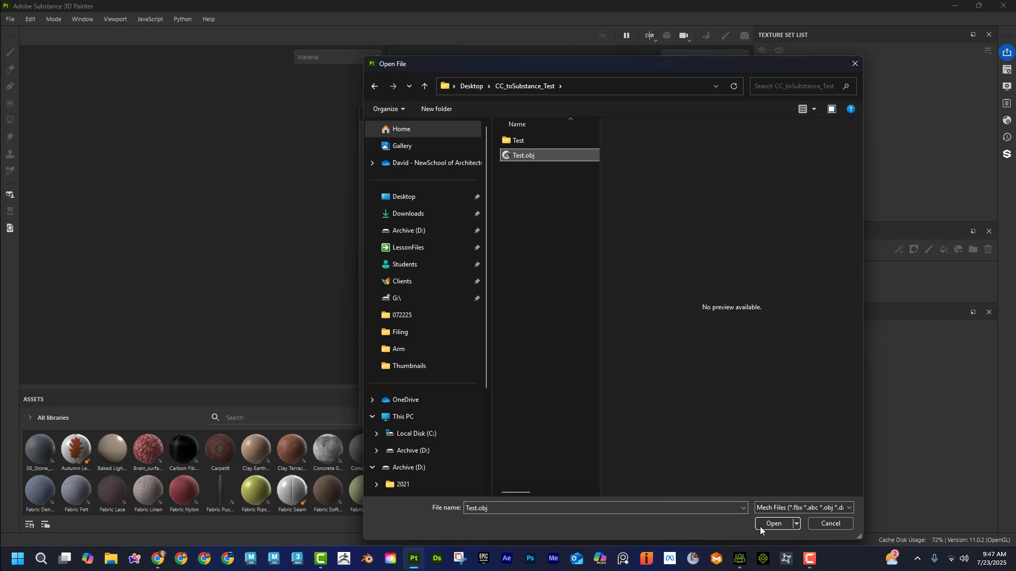
pyautogui.click(773, 523)
# Step: Set the document resolution to 2048 and create the project
pyautogui.click(468, 190)
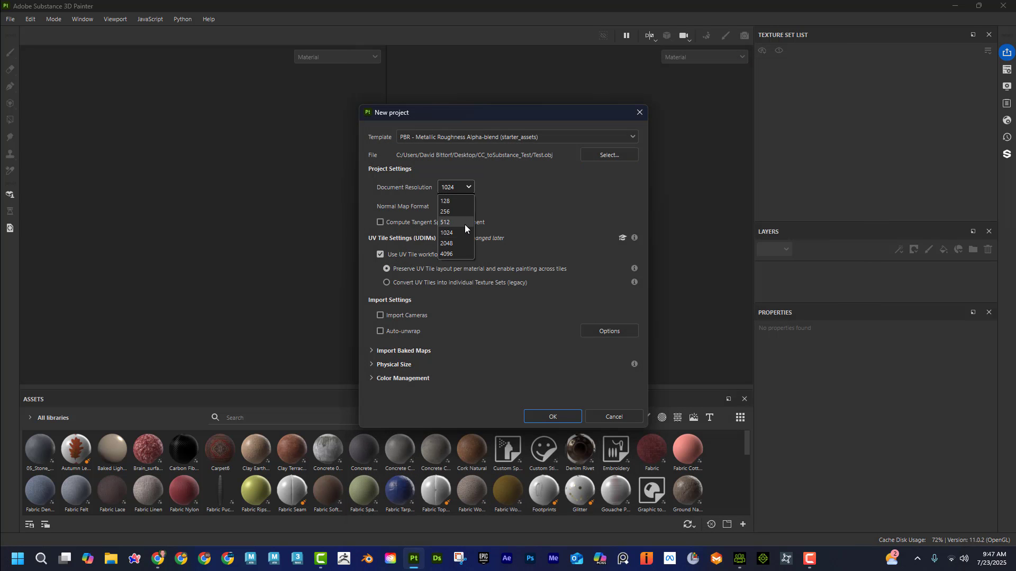
pyautogui.click(465, 241)
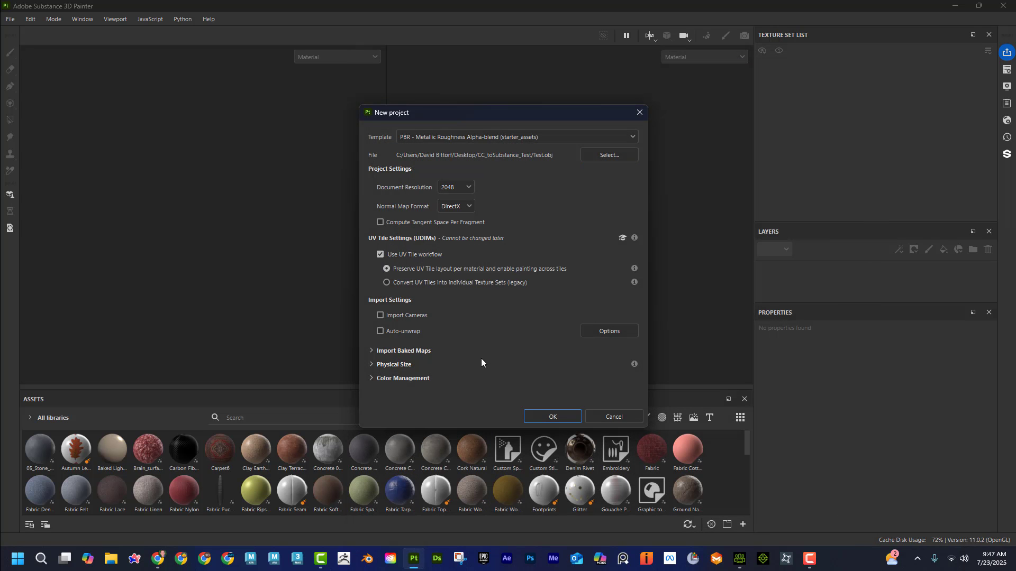
pyautogui.click(553, 417)
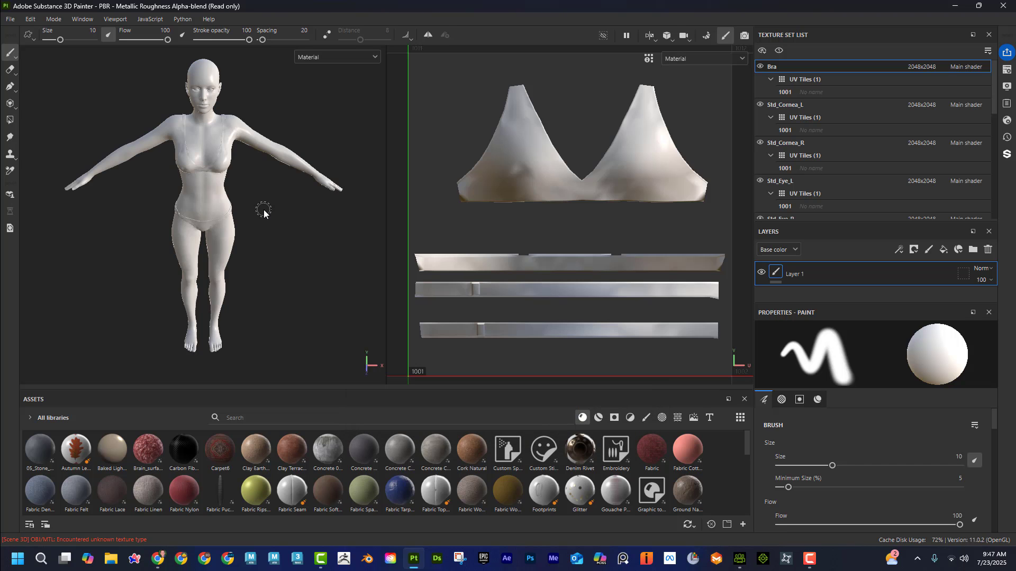
# Step: Collapse the UV tile lists of the texture sets from Bra through Std_Eye_R and select the Std_Skin_Head texture set
pyautogui.click(770, 79)
pyautogui.click(770, 104)
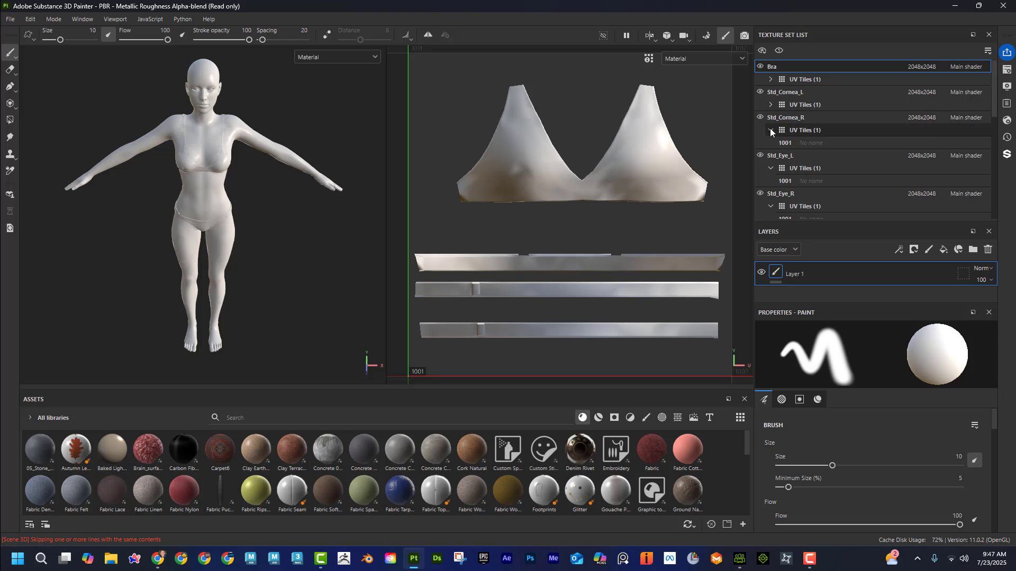
pyautogui.click(770, 130)
pyautogui.click(770, 156)
pyautogui.click(771, 181)
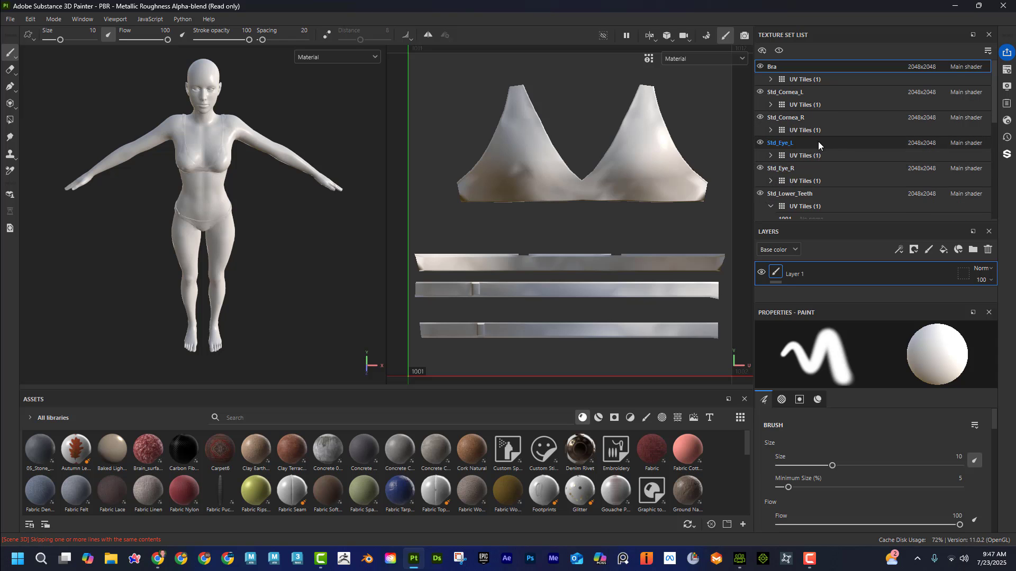
pyautogui.scroll(-3, 772, 134)
pyautogui.scroll(-2, 785, 166)
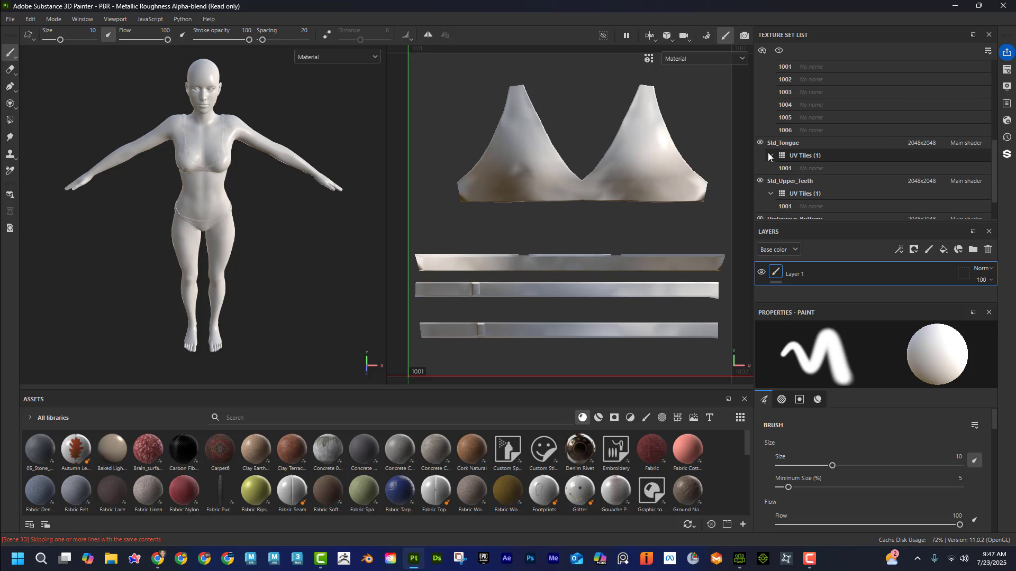
pyautogui.scroll(2, 794, 153)
pyautogui.click(794, 117)
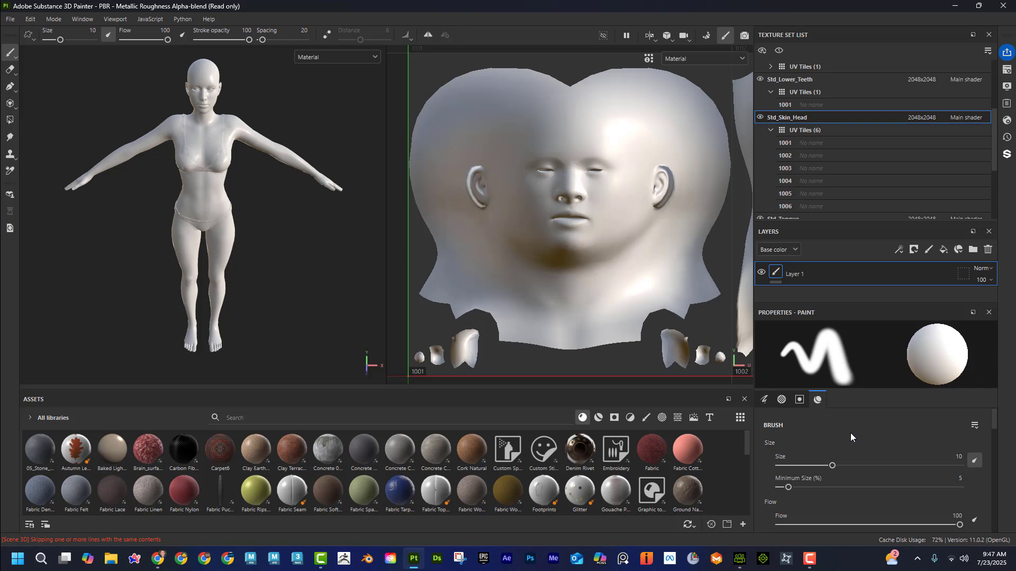
# Step: Set the brush's base color to bright green 00FF23 and paint test strokes across the character's face, shoulders, torso and legs
pyautogui.scroll(-3, 874, 446)
pyautogui.scroll(-5, 874, 450)
pyautogui.scroll(2, 875, 450)
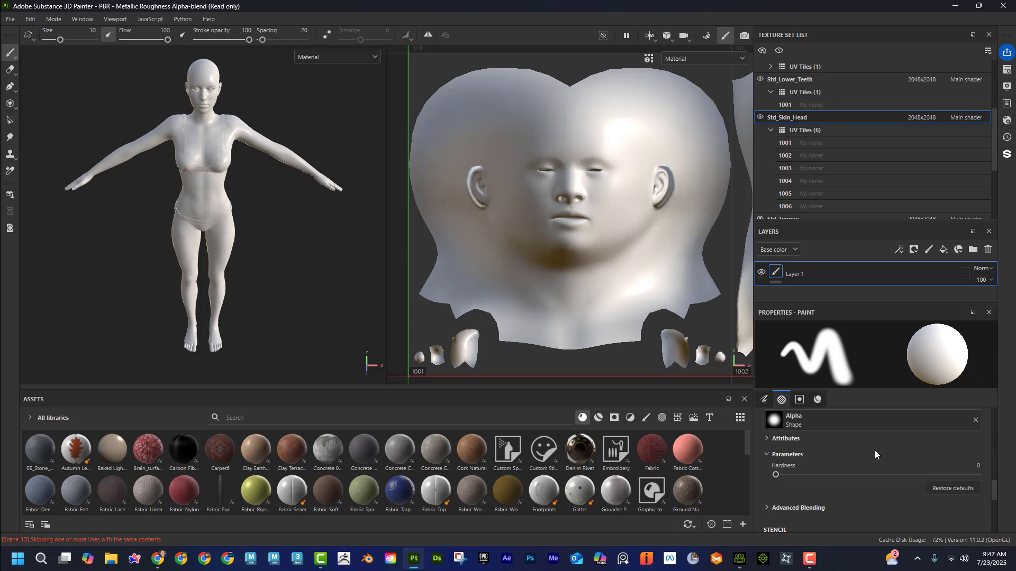
pyautogui.scroll(-3, 875, 449)
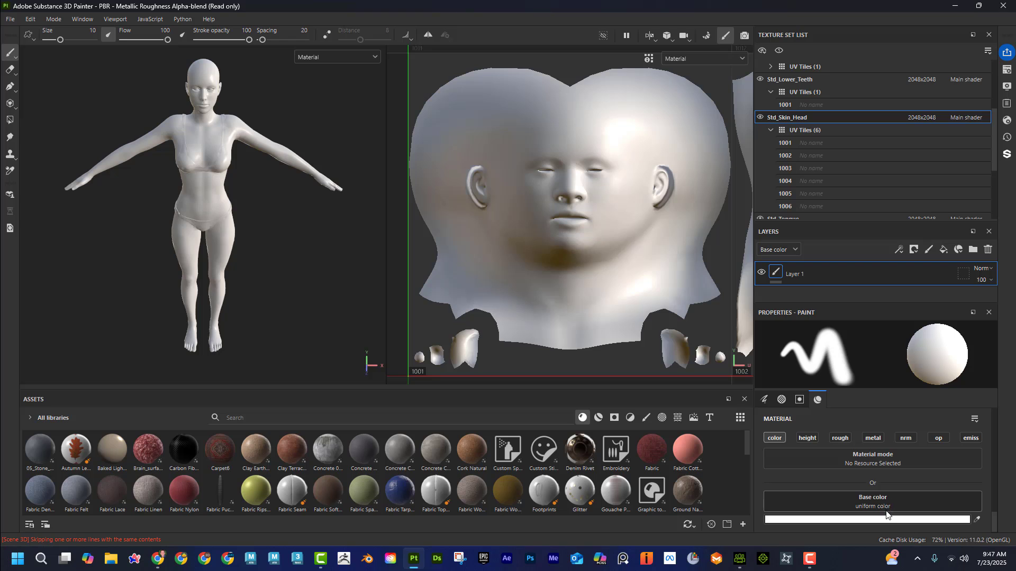
pyautogui.click(887, 519)
pyautogui.click(872, 447)
pyautogui.click(850, 405)
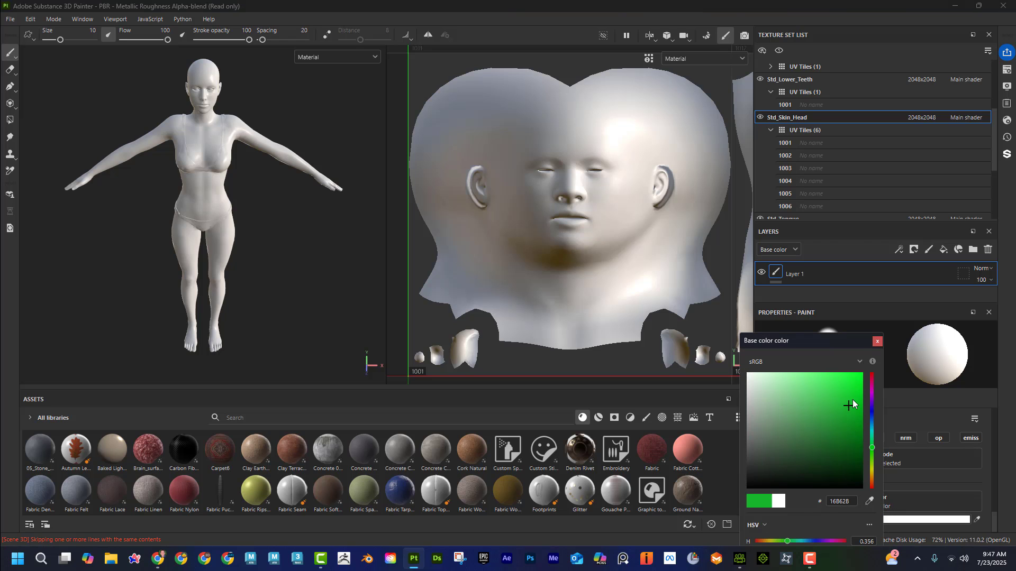
pyautogui.moveTo(852, 401); pyautogui.dragTo(865, 371)
pyautogui.moveTo(203, 75)
pyautogui.mouseDown()
pyautogui.moveTo(203, 154)
pyautogui.moveTo(224, 246)
pyautogui.moveTo(189, 312)
pyautogui.mouseUp()
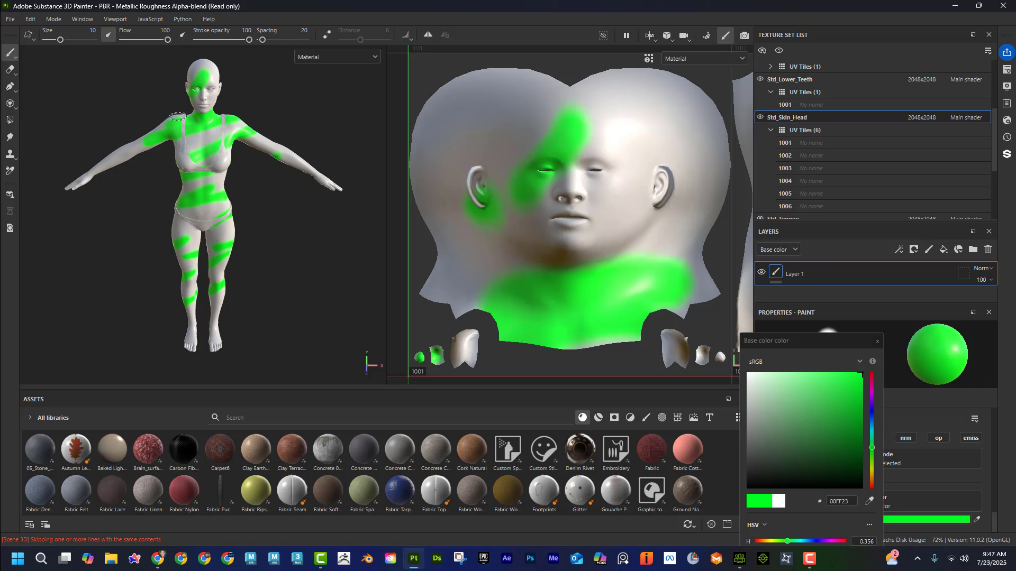
pyautogui.keyDown('alt'); pyautogui.moveTo(249, 252); pyautogui.dragTo(263, 228); pyautogui.keyUp('alt')
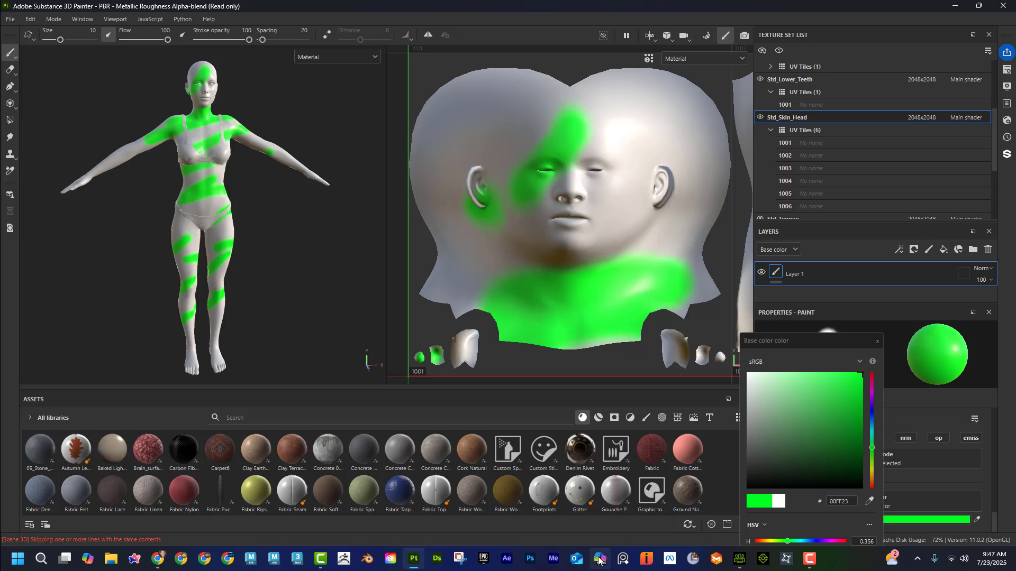
# Step: Switch to File Explorer, examine the exported maps in the desktop folder CC_toSubstance_Test > Test > Std_Skin_Head, and close the window
pyautogui.click(109, 560)
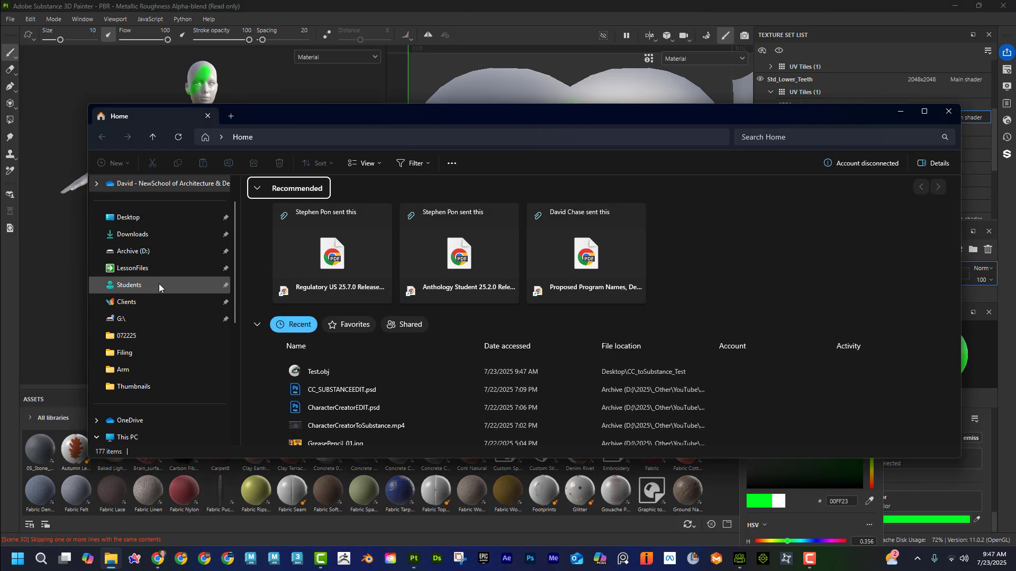
pyautogui.click(164, 221)
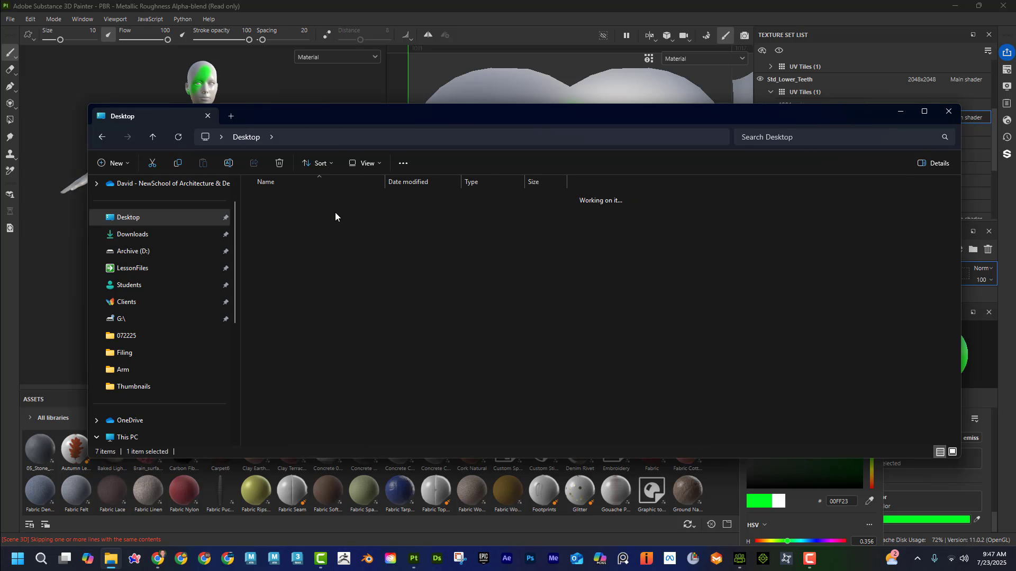
pyautogui.doubleClick(297, 200)
pyautogui.doubleClick(297, 200)
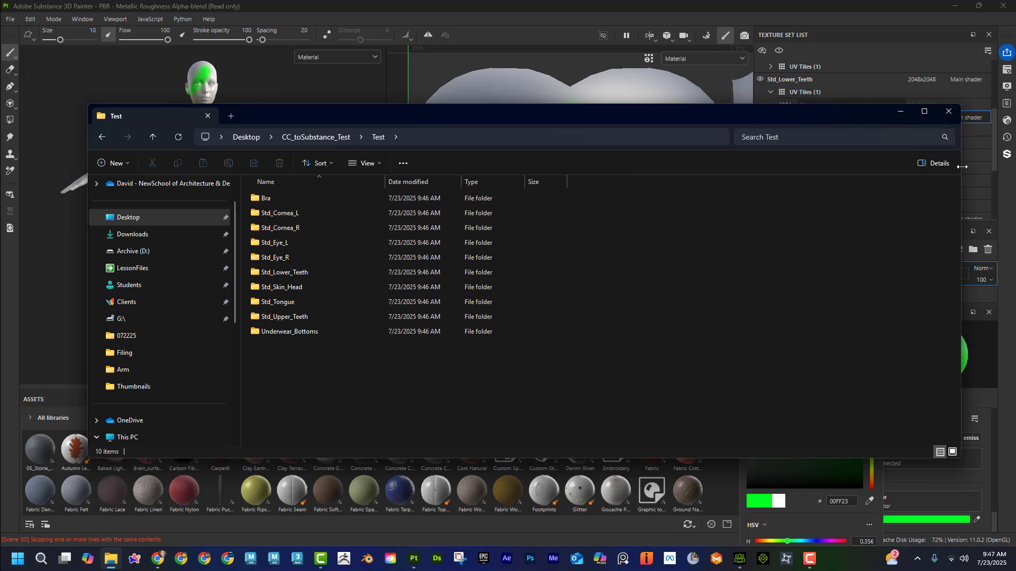
pyautogui.moveTo(960, 170); pyautogui.dragTo(687, 169)
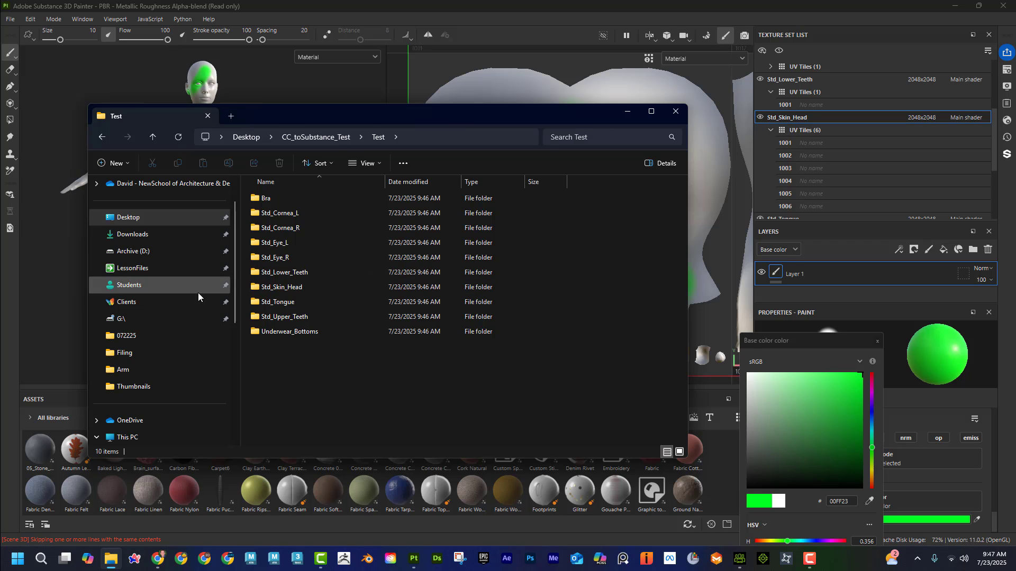
pyautogui.doubleClick(283, 288)
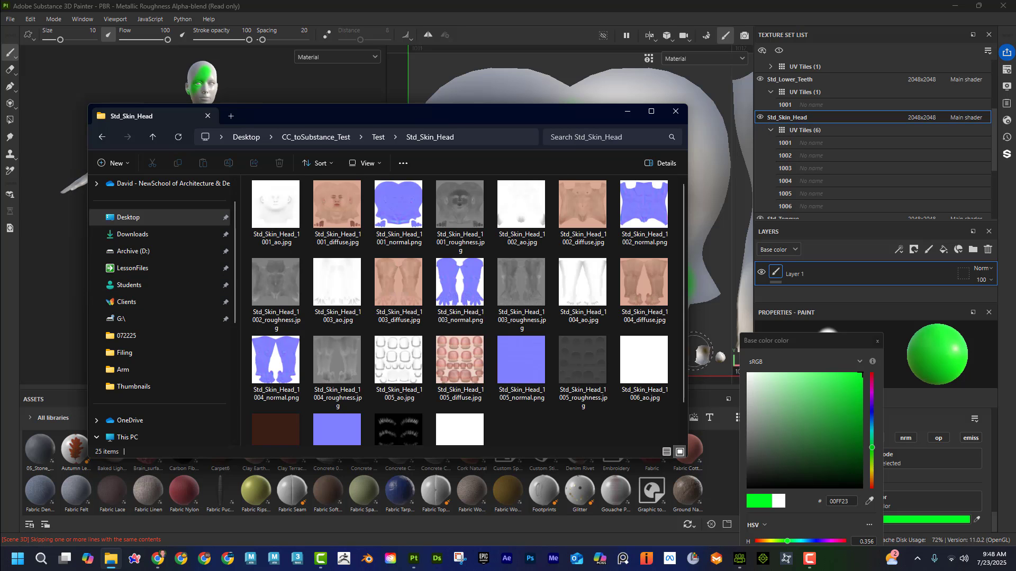
pyautogui.moveTo(688, 352); pyautogui.dragTo(914, 352)
pyautogui.moveTo(579, 116); pyautogui.dragTo(566, 303)
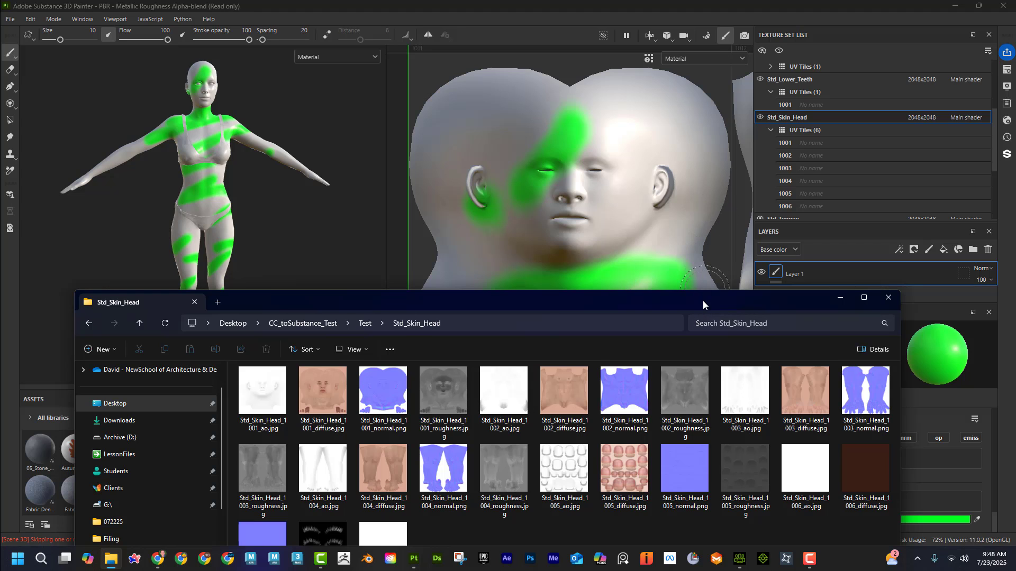
pyautogui.moveTo(702, 301); pyautogui.dragTo(725, 163)
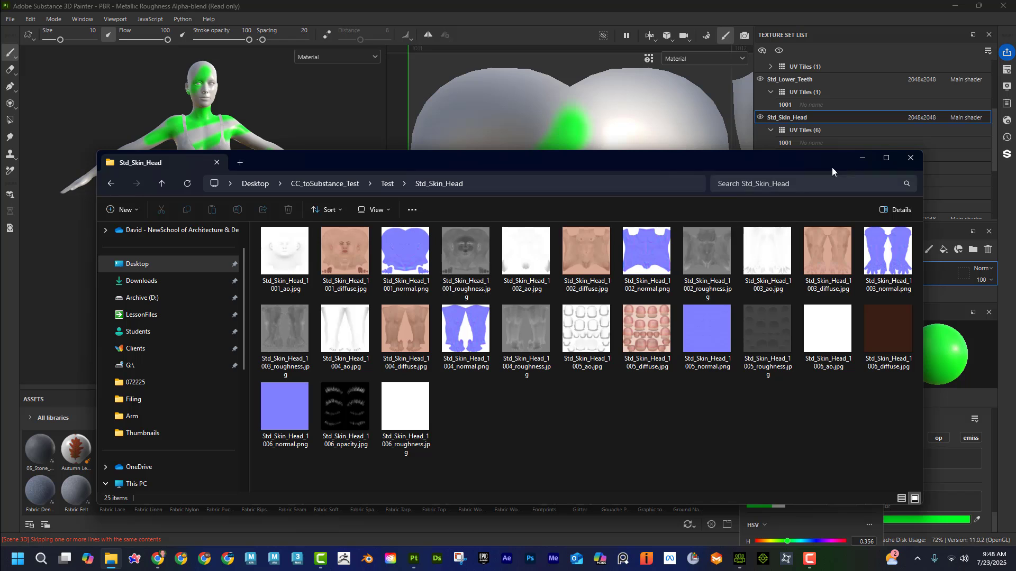
pyautogui.click(911, 159)
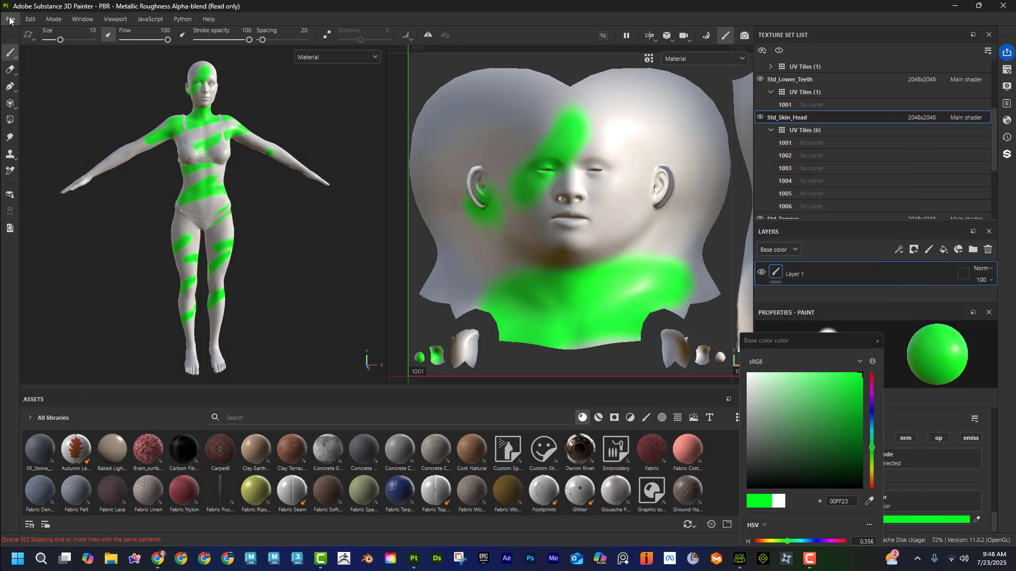
# Step: Start a texture export, exclude every texture set except Std_Skin_Head, and check its output maps and UV tiles
pyautogui.click(11, 19)
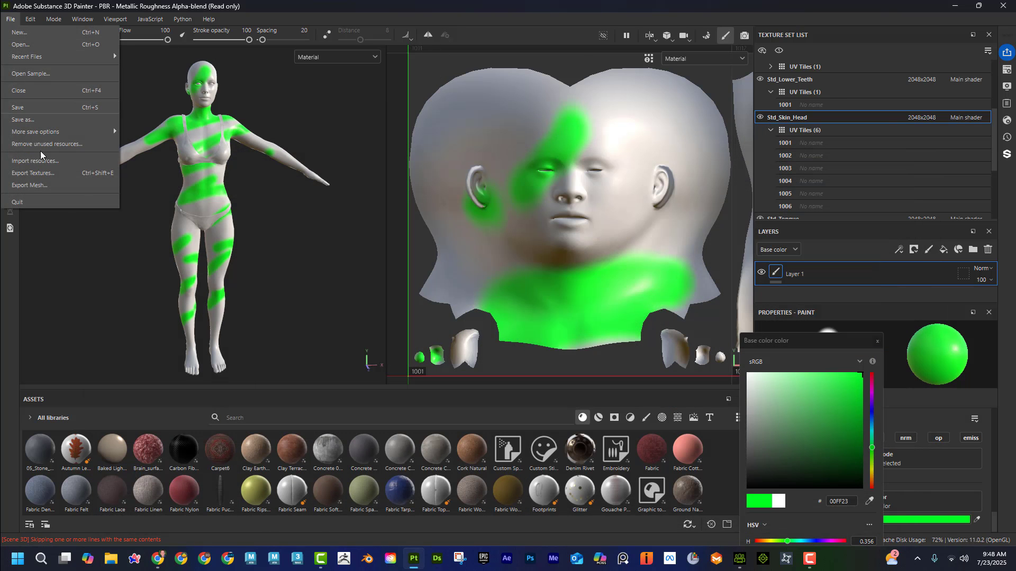
pyautogui.click(58, 175)
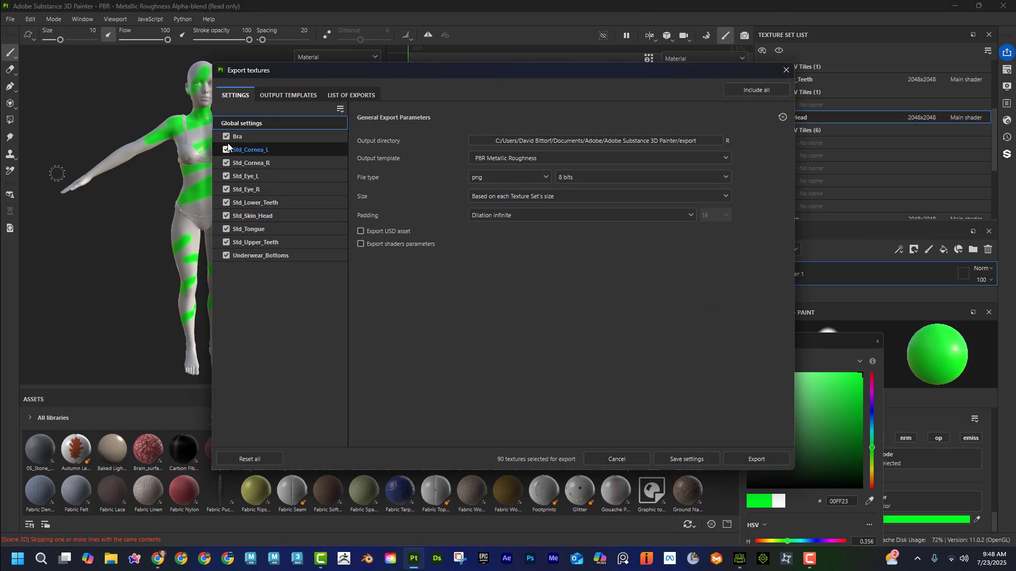
pyautogui.click(227, 136)
pyautogui.click(226, 150)
pyautogui.click(226, 163)
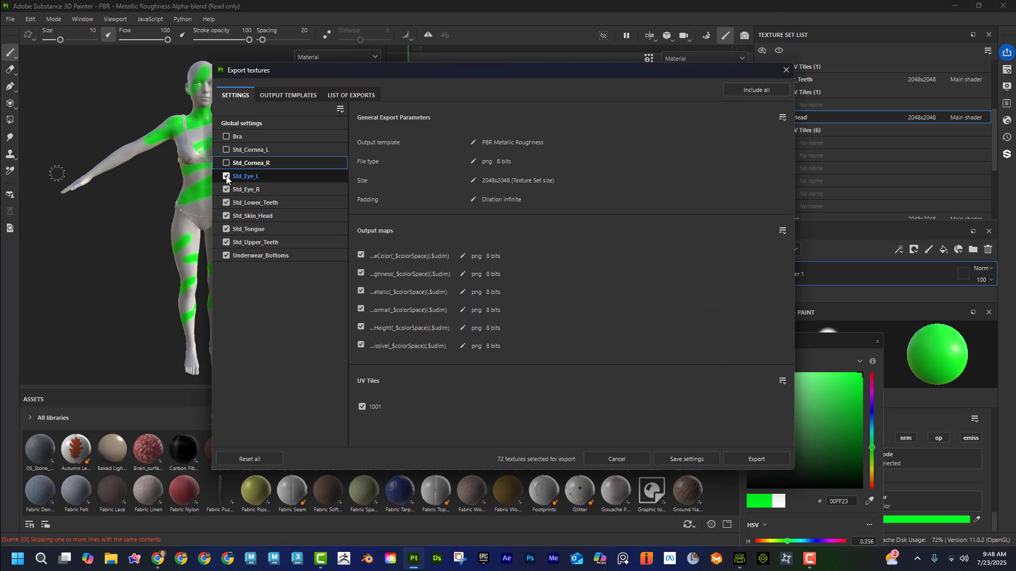
pyautogui.click(226, 177)
pyautogui.click(226, 189)
pyautogui.click(227, 202)
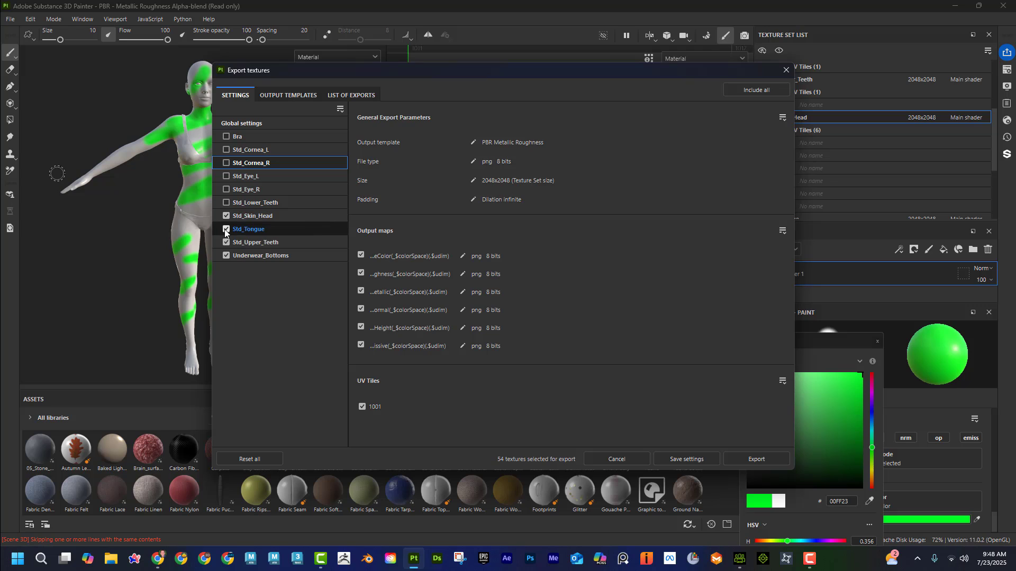
pyautogui.click(226, 229)
pyautogui.click(226, 242)
pyautogui.click(226, 256)
pyautogui.click(254, 216)
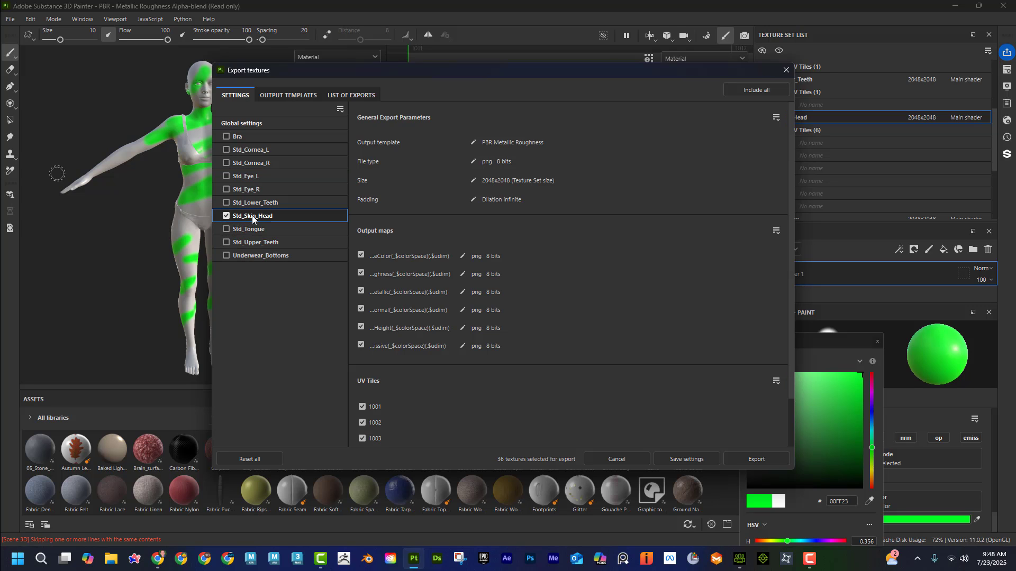
pyautogui.scroll(-1, 426, 333)
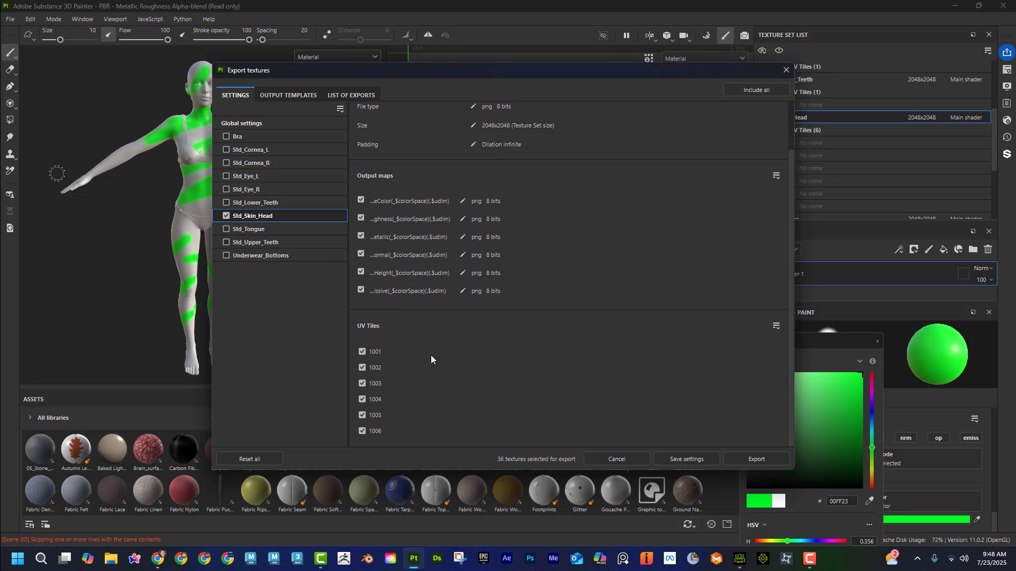
pyautogui.moveTo(562, 73); pyautogui.dragTo(523, 105)
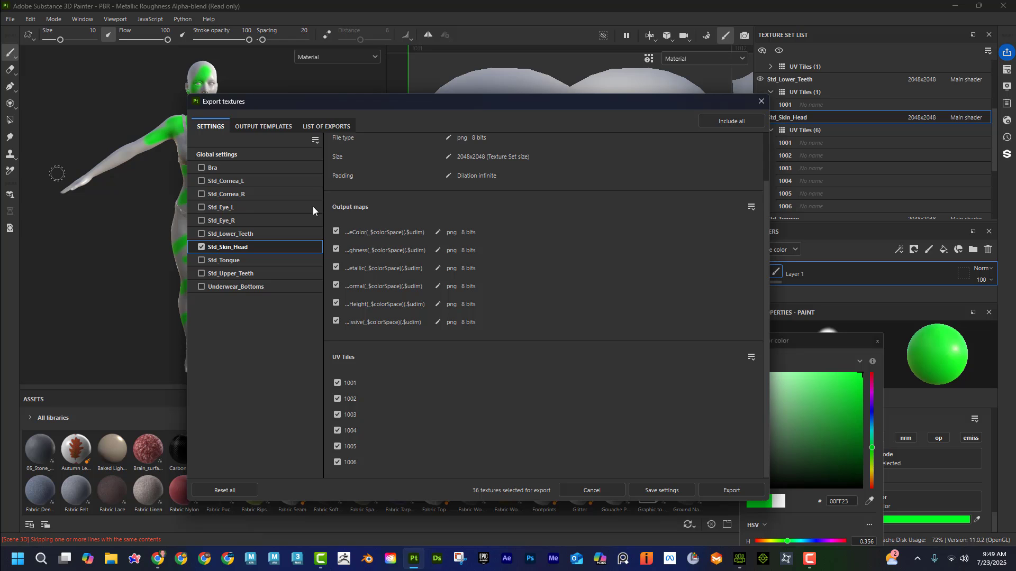
# Step: In the global export settings, set the output directory to the desktop folder CC_toSubstance_Test
pyautogui.click(263, 155)
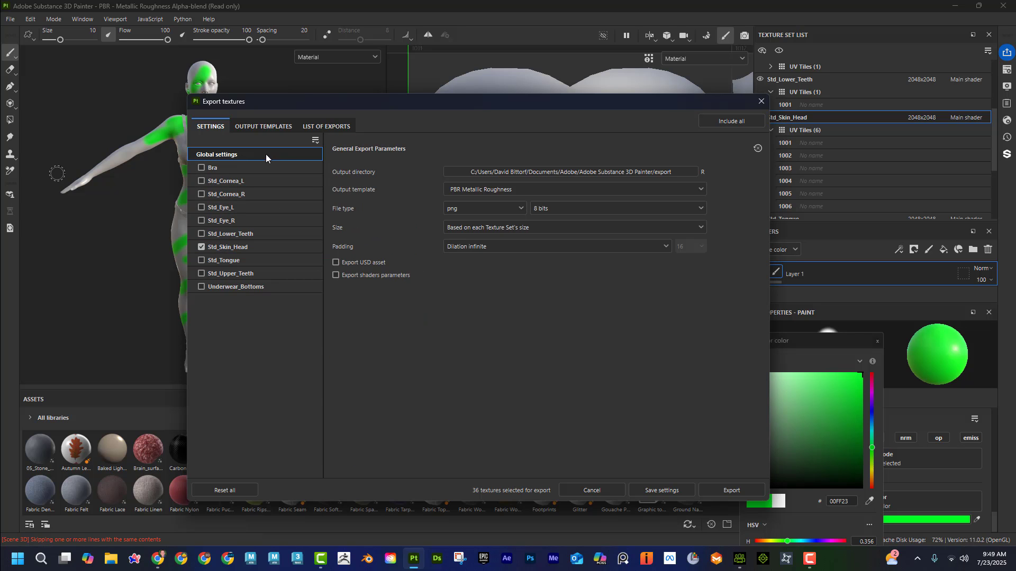
pyautogui.click(554, 173)
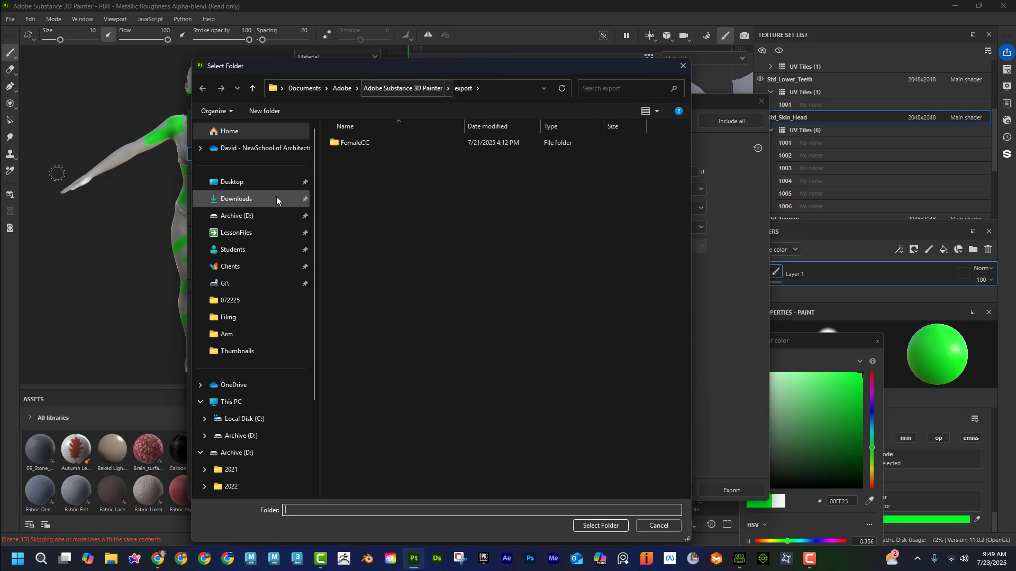
pyautogui.click(283, 182)
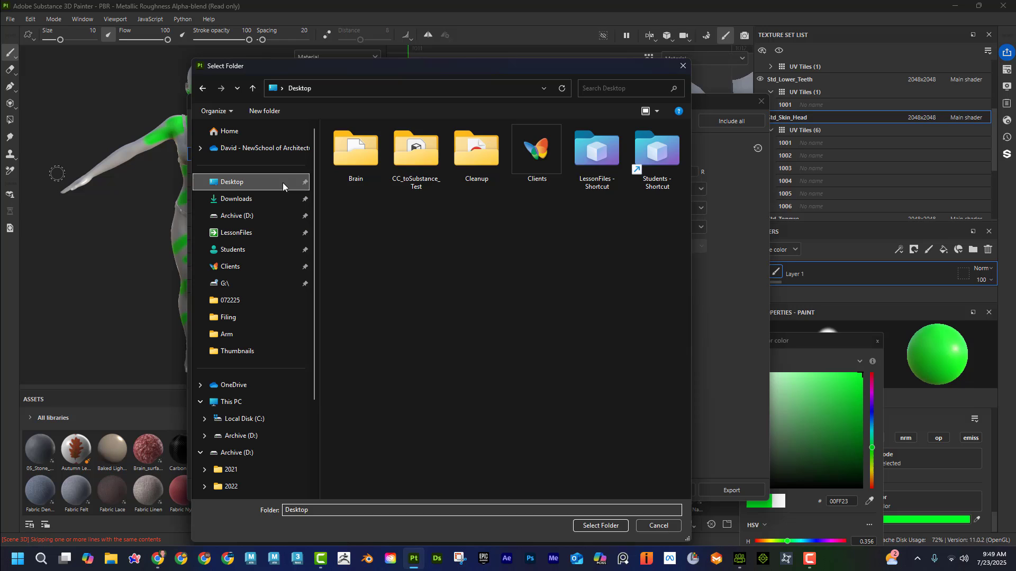
pyautogui.click(418, 155)
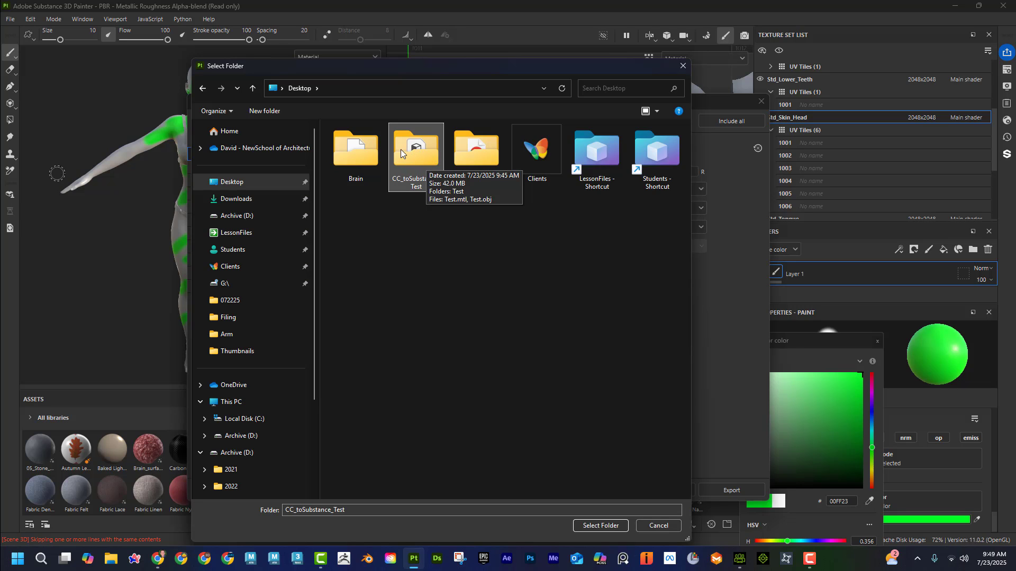
pyautogui.doubleClick(414, 152)
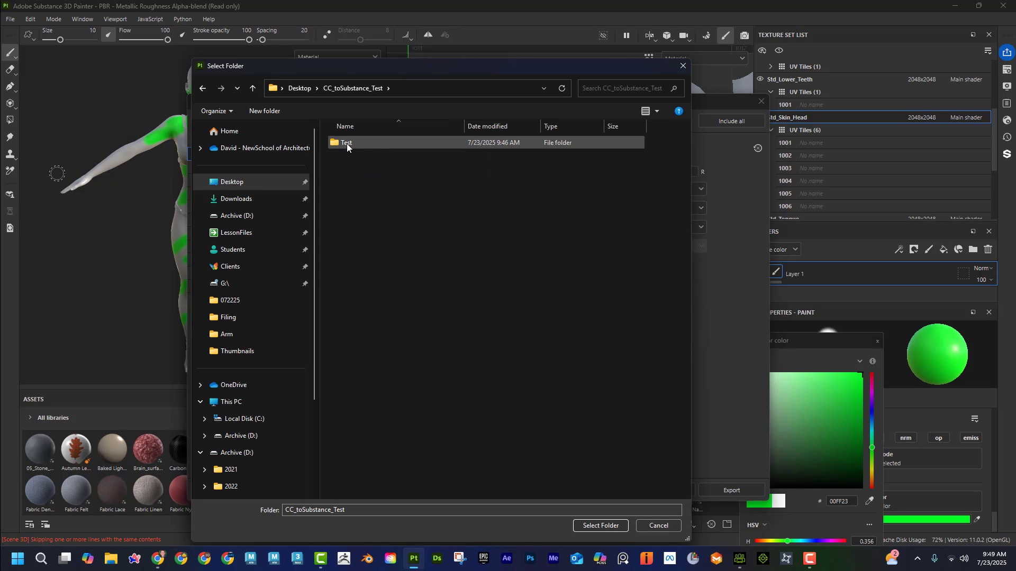
pyautogui.click(202, 88)
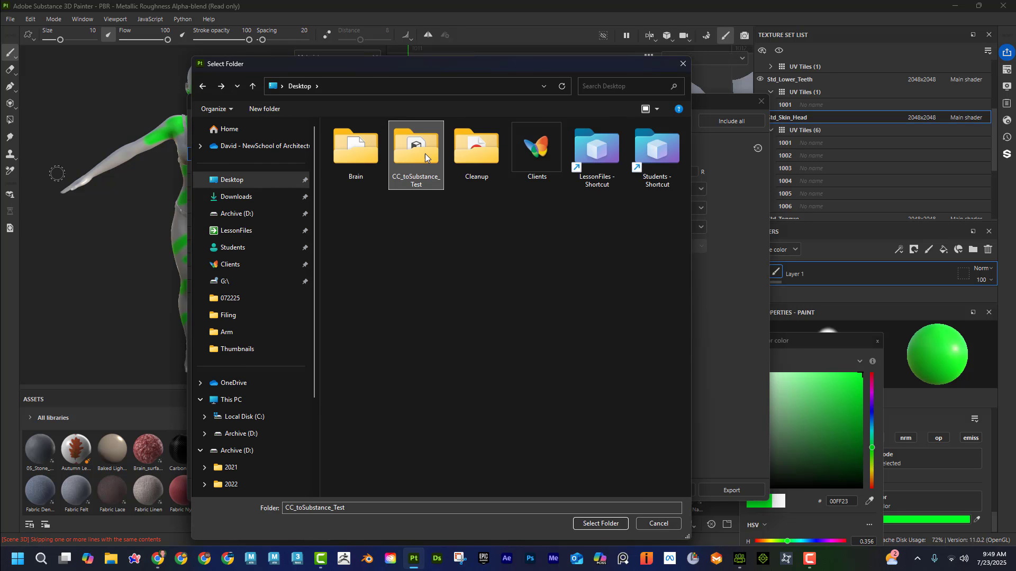
pyautogui.click(608, 523)
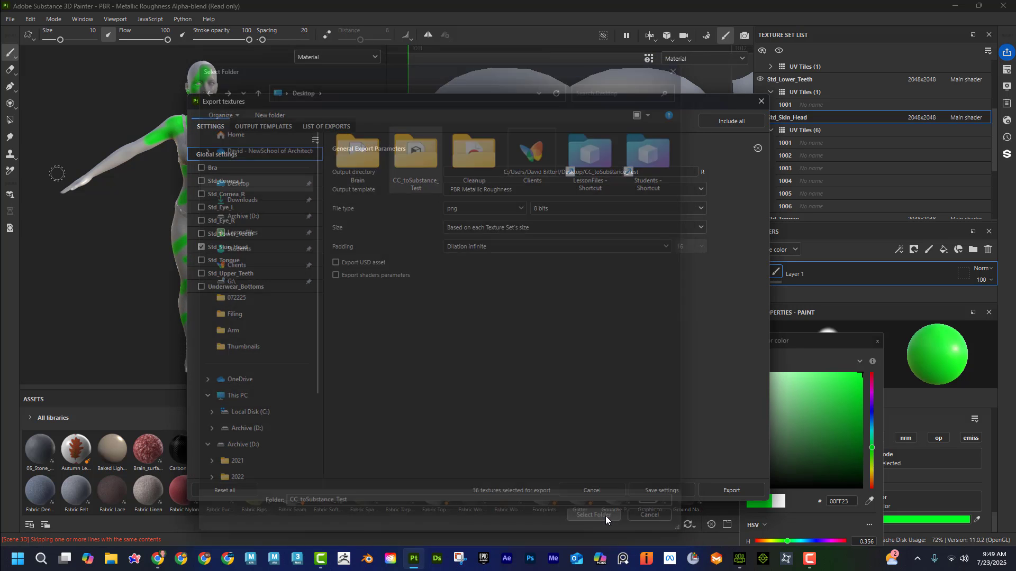
# Step: Set the export's output template to Character_Creator and its file type to jpeg
pyautogui.click(477, 188)
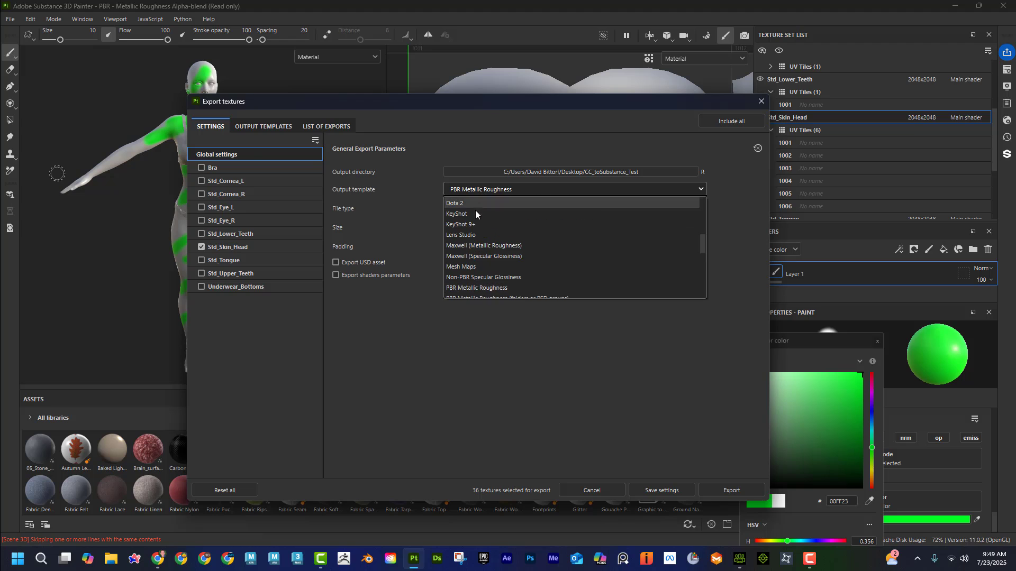
pyautogui.scroll(-1, 484, 257)
pyautogui.scroll(2, 484, 258)
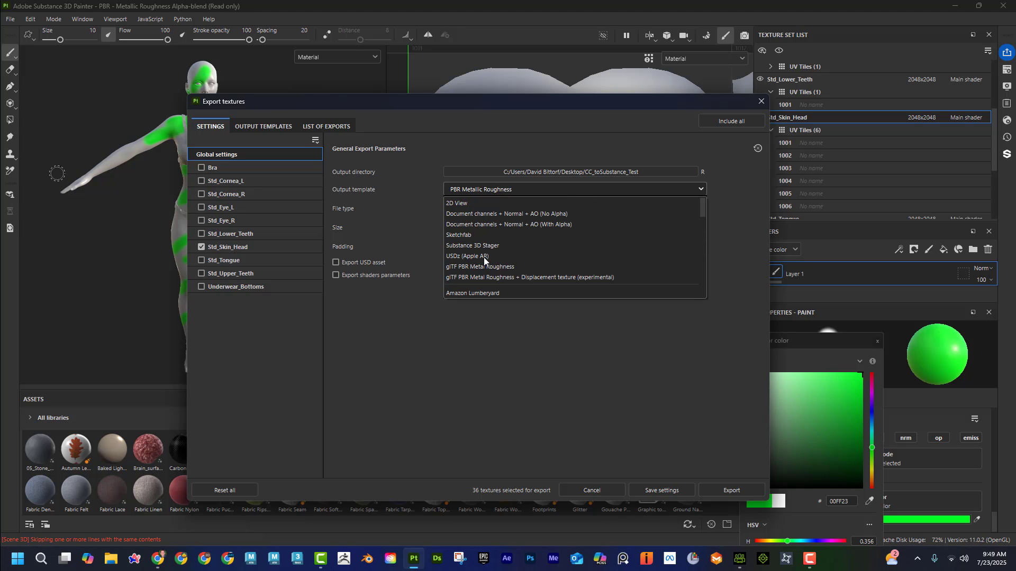
pyautogui.scroll(-3, 484, 257)
pyautogui.click(465, 247)
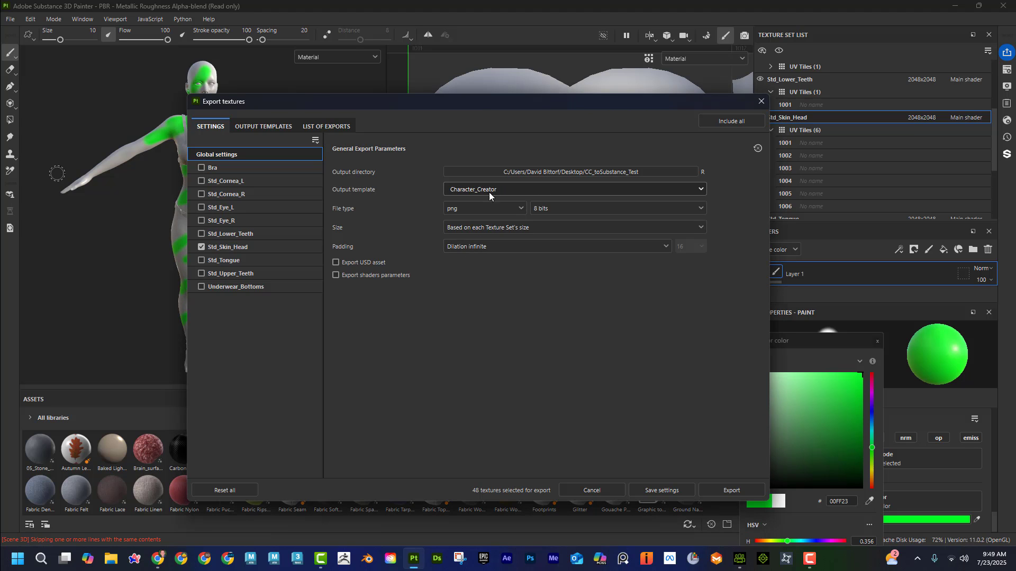
pyautogui.click(458, 208)
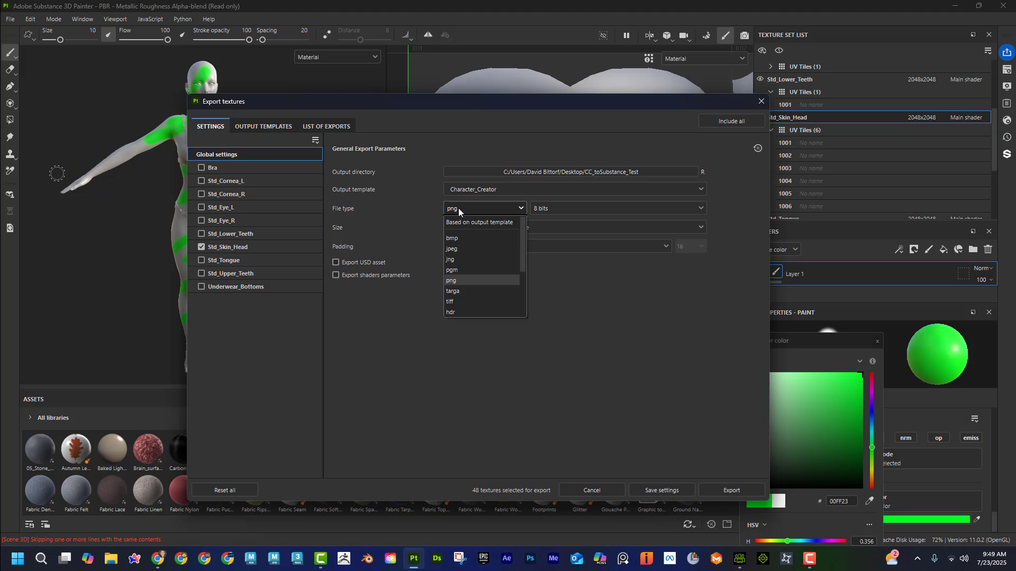
pyautogui.click(465, 248)
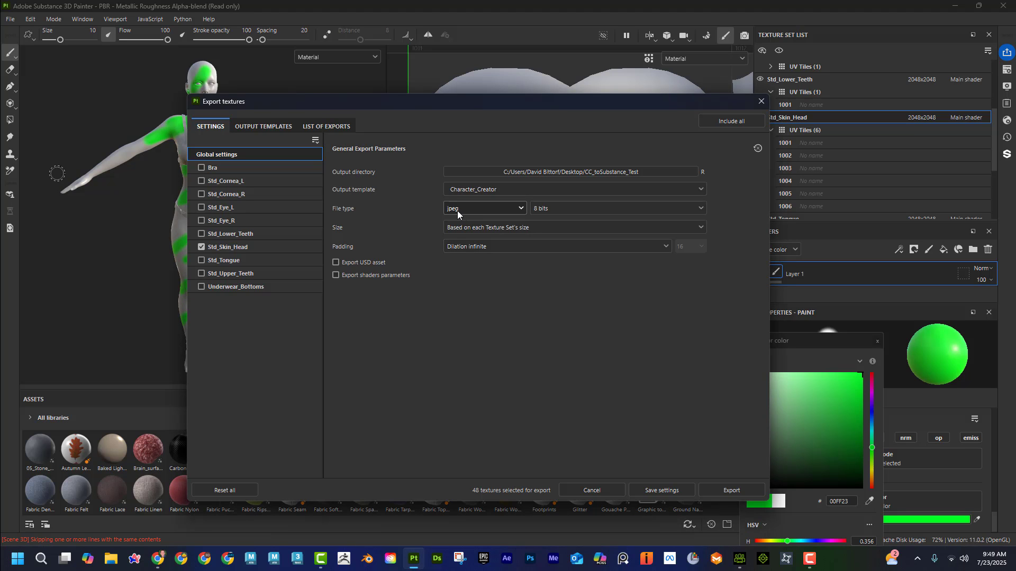
# Step: For Std_Skin_Head, set the Normal map to png, exclude the Opacity, Metallic, Glow and Displacement maps, and export the textures
pyautogui.click(259, 251)
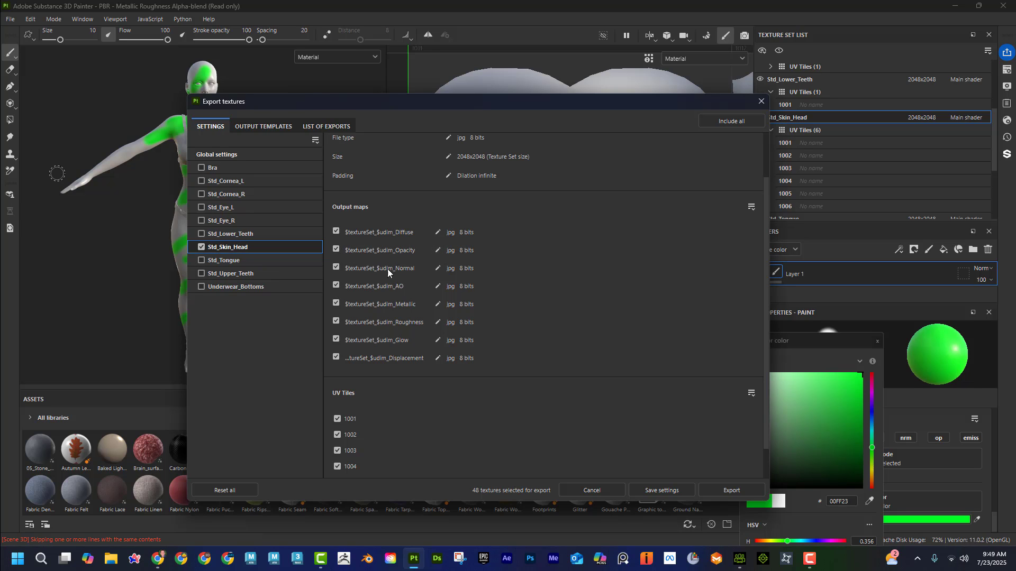
pyautogui.click(437, 268)
pyautogui.click(460, 268)
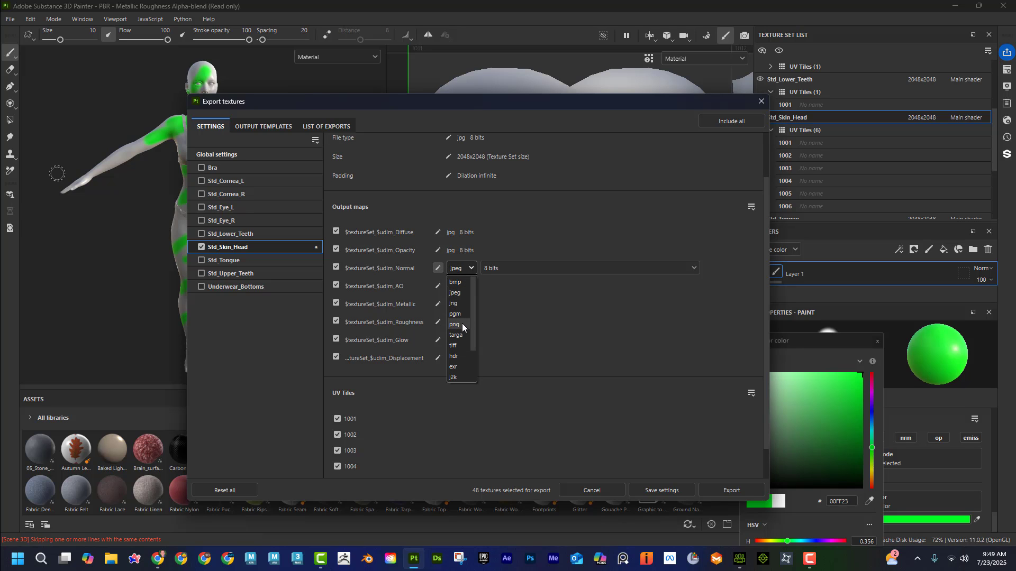
pyautogui.click(462, 325)
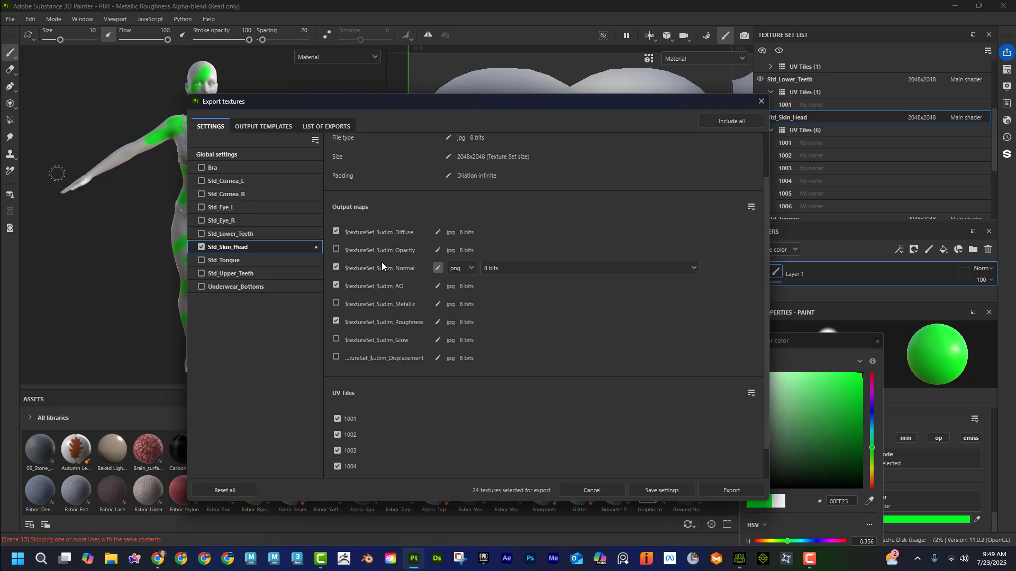
pyautogui.scroll(2, 621, 287)
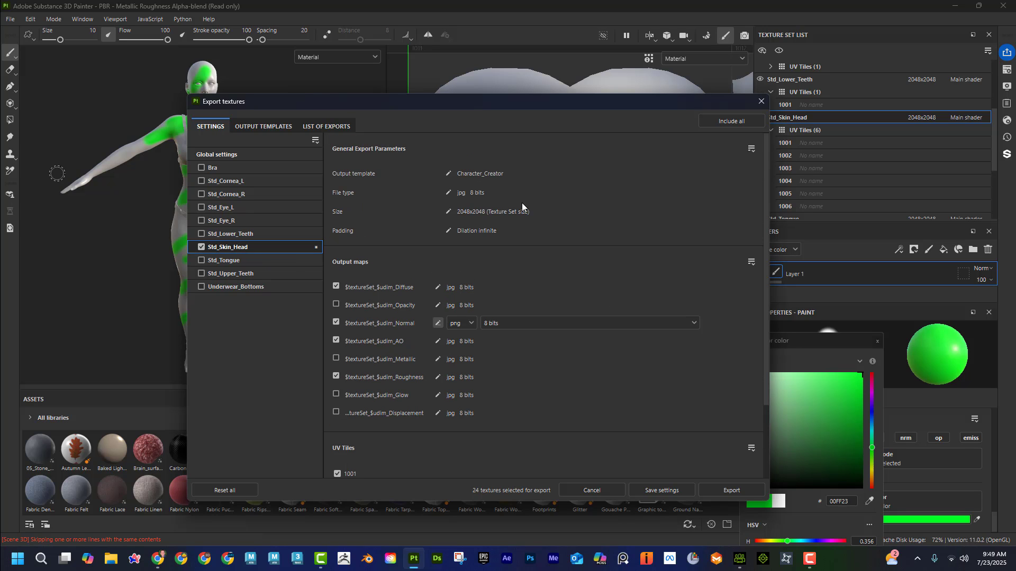
pyautogui.click(284, 157)
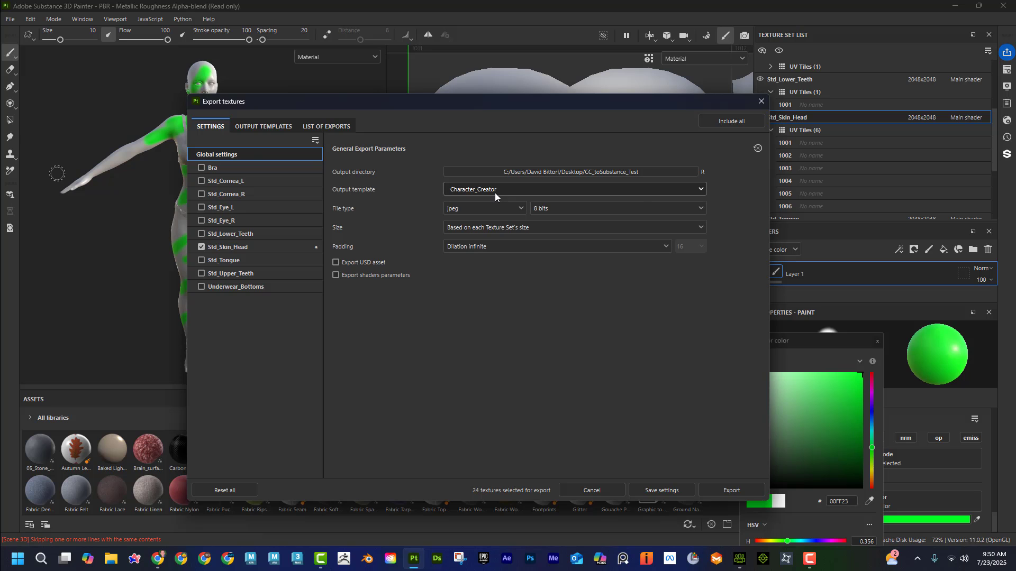
pyautogui.click(739, 492)
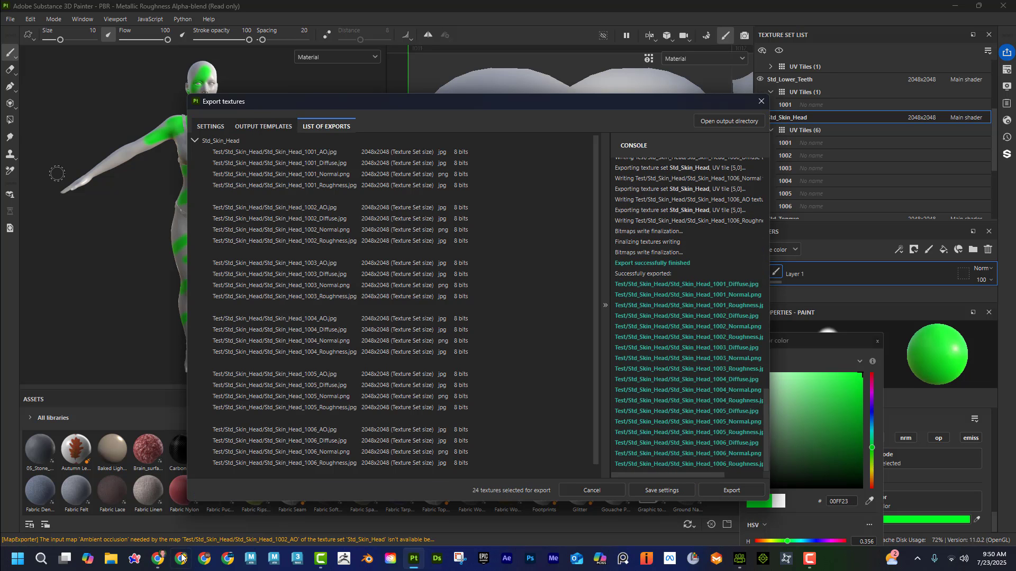
# Step: Switch to File Explorer and examine the newly exported maps in the desktop folder CC_toSubstance_Test > Test > Std_Skin_Head
pyautogui.click(110, 559)
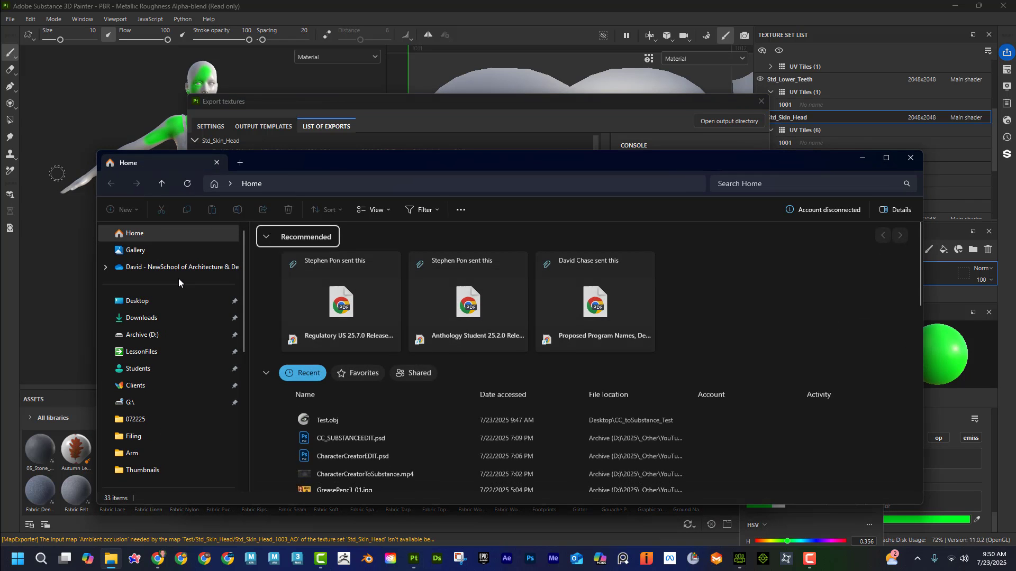
pyautogui.click(176, 303)
pyautogui.doubleClick(337, 261)
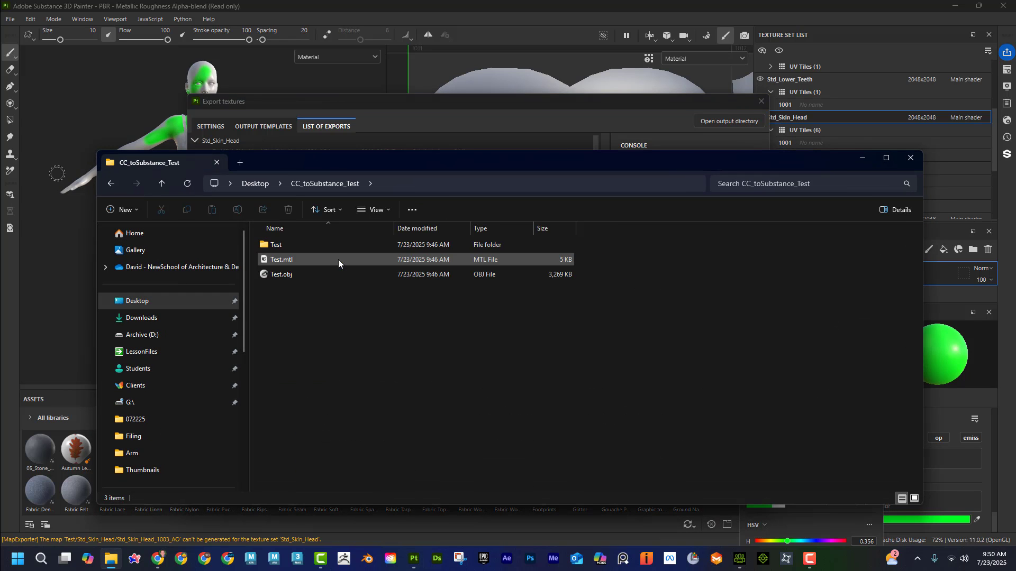
pyautogui.doubleClick(303, 242)
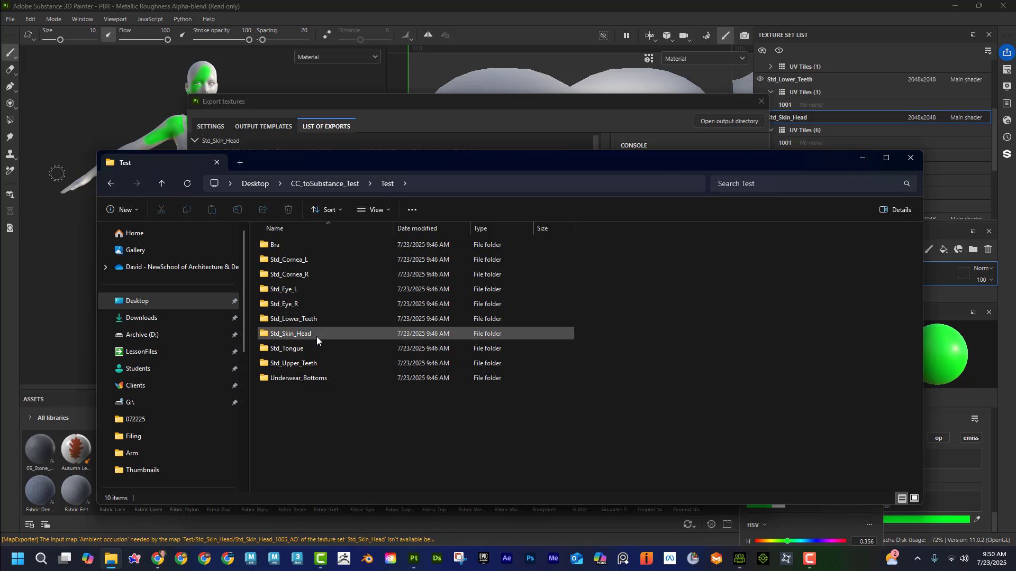
pyautogui.doubleClick(316, 333)
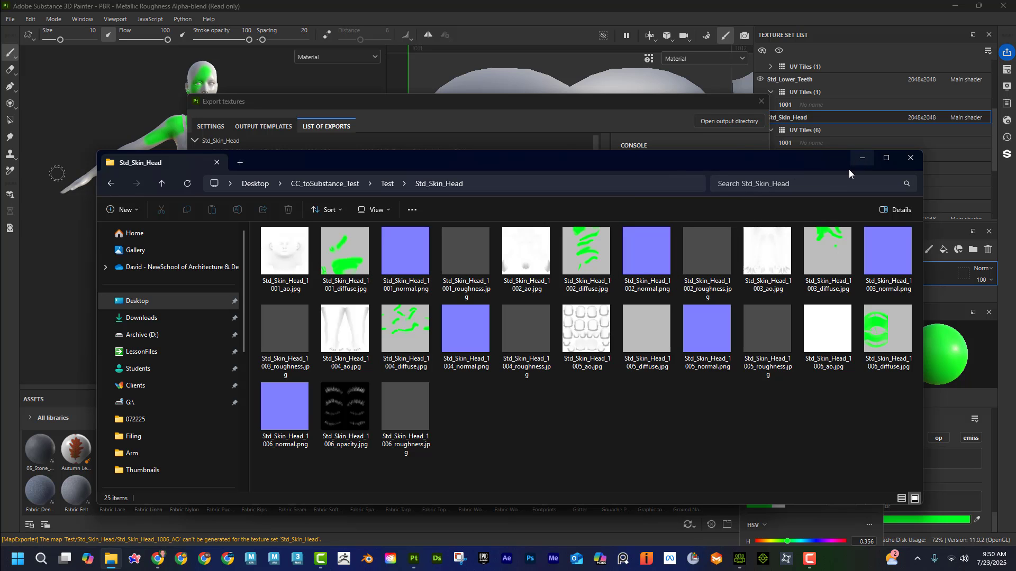
# Step: Switch to Character Creator, widen the Modify panel, and inspect the Std_Skin_Body material's texture settings
pyautogui.click(741, 560)
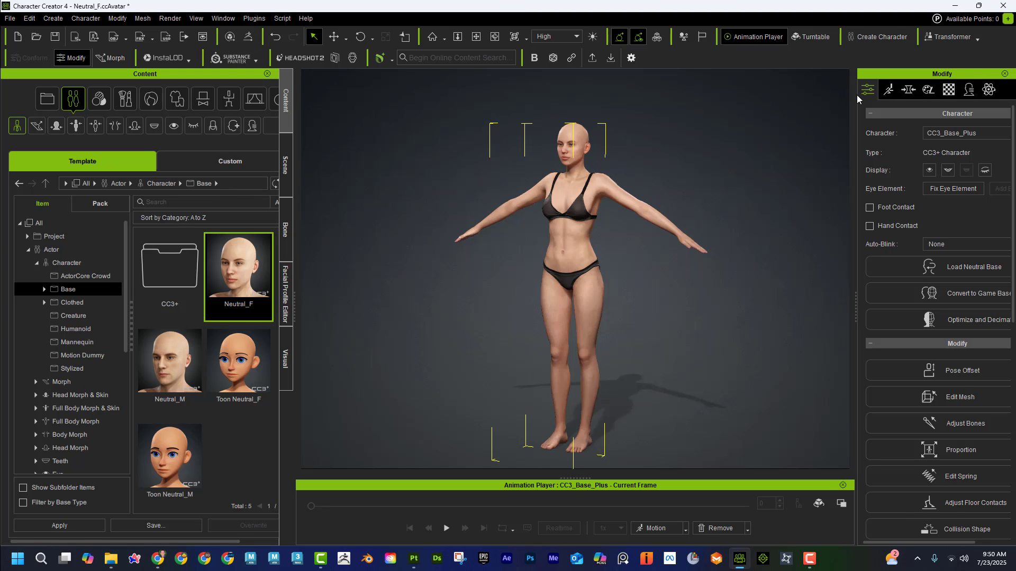
pyautogui.moveTo(855, 94); pyautogui.dragTo(773, 97)
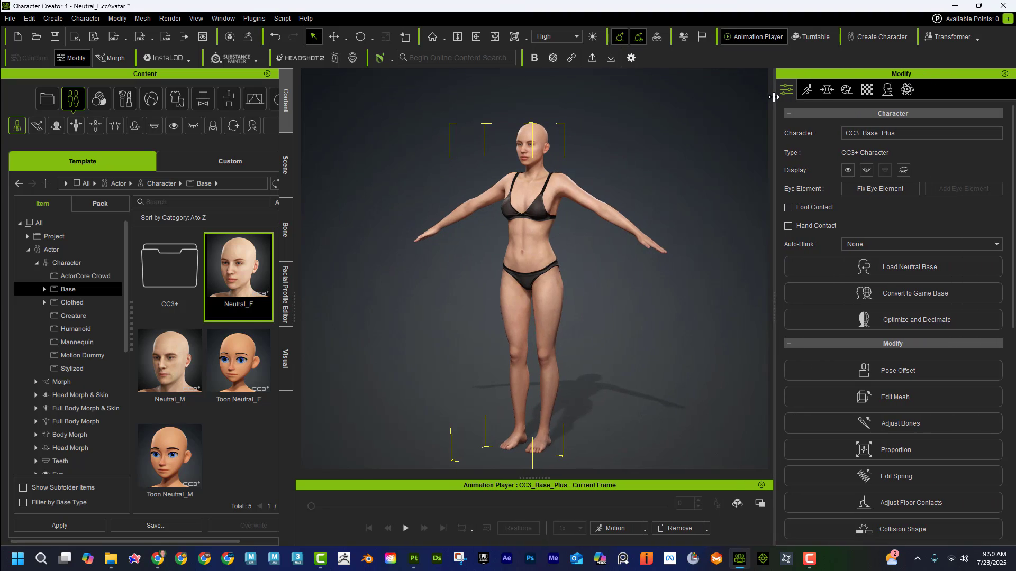
pyautogui.click(867, 91)
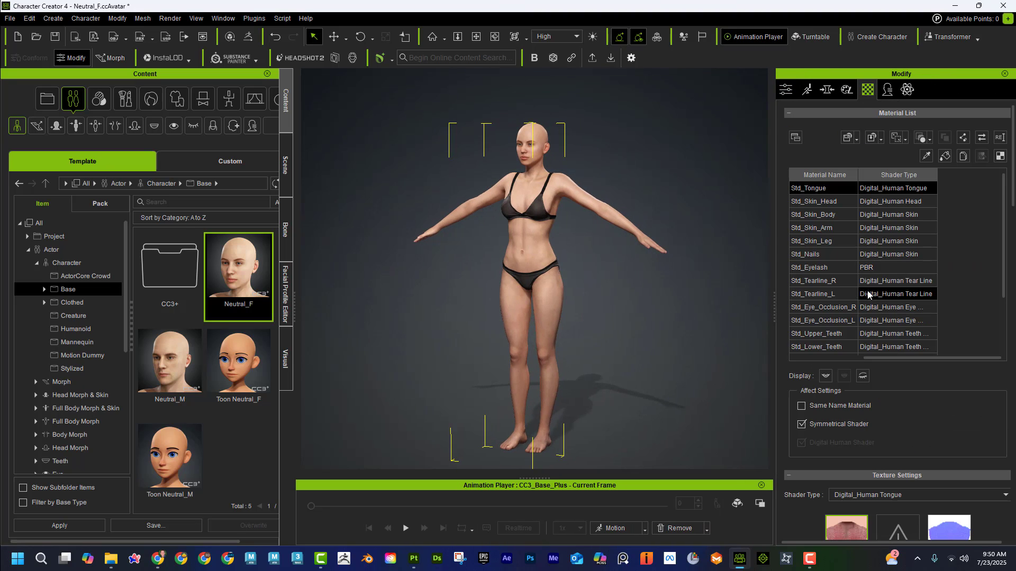
pyautogui.scroll(-3, 856, 326)
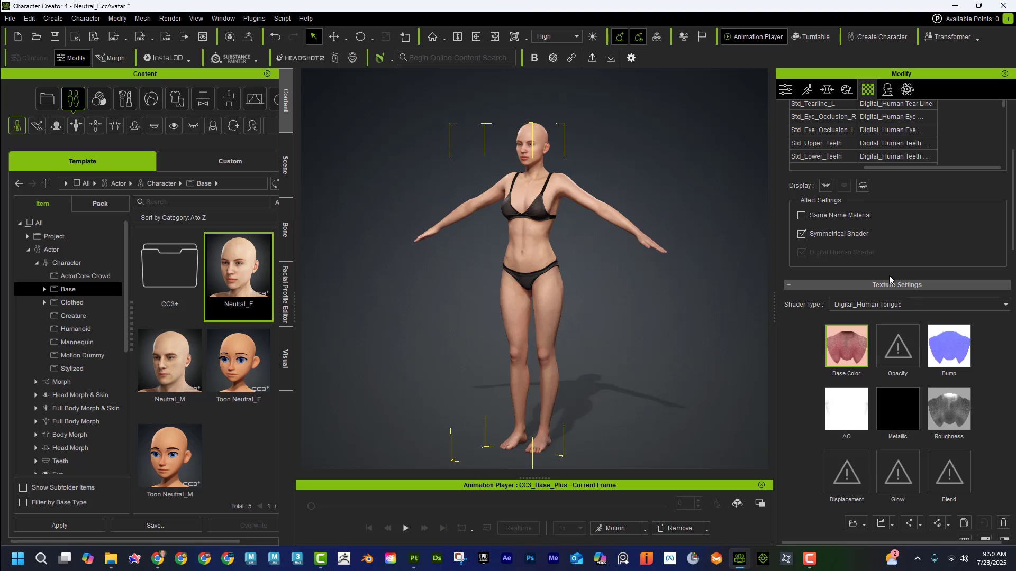
pyautogui.scroll(3, 858, 187)
pyautogui.click(848, 188)
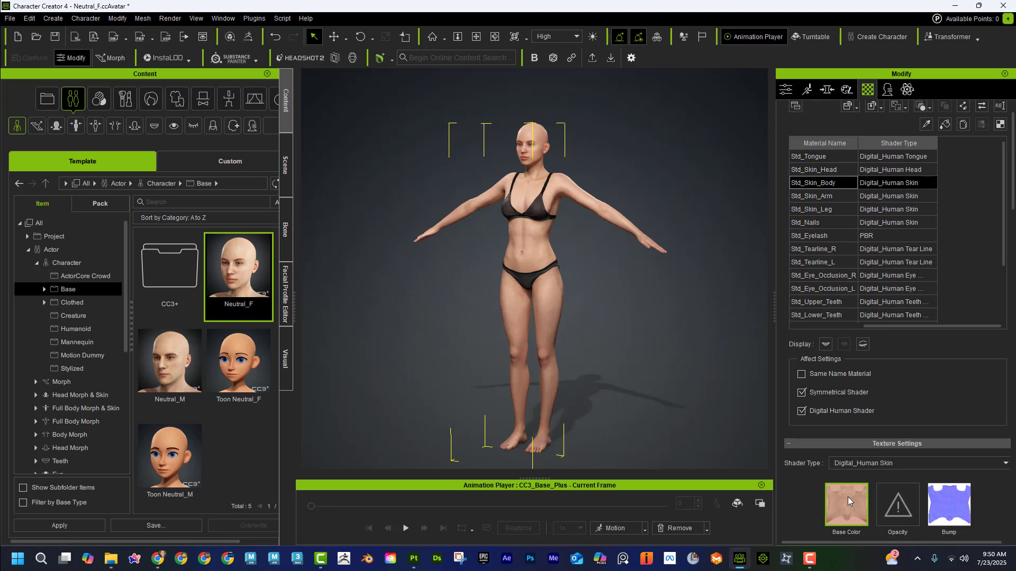
pyautogui.scroll(-1, 846, 328)
pyautogui.scroll(2, 843, 319)
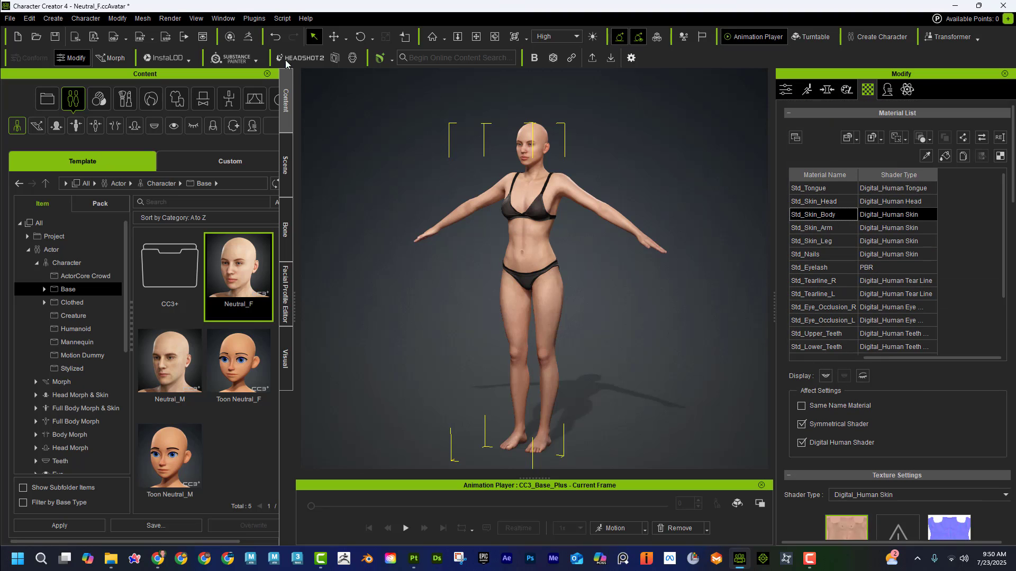
# Step: Update the character's textures from Substance Painter using the desktop folder CC_toSubstance_Test > Test, and undo the update
pyautogui.click(253, 59)
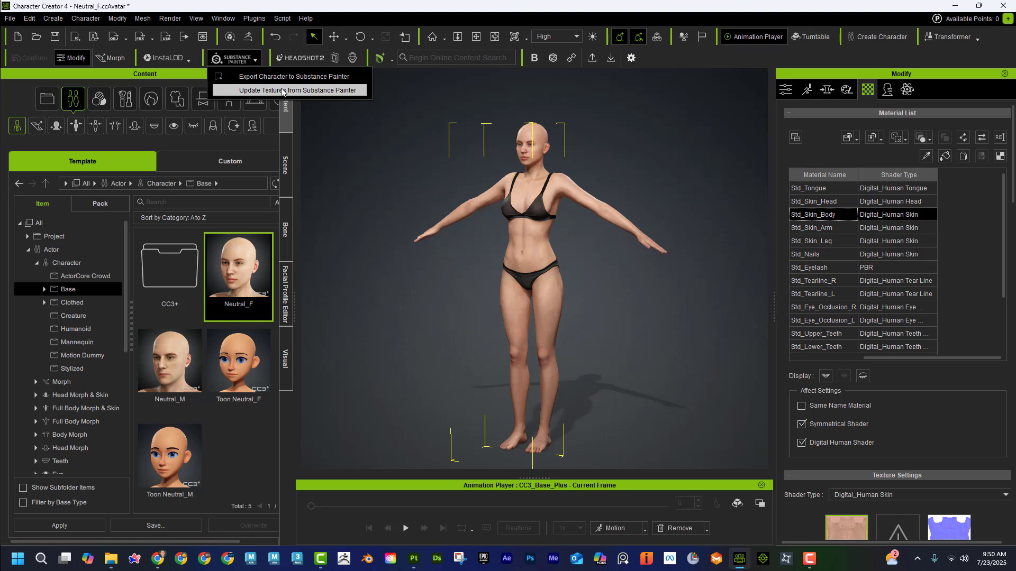
pyautogui.click(301, 91)
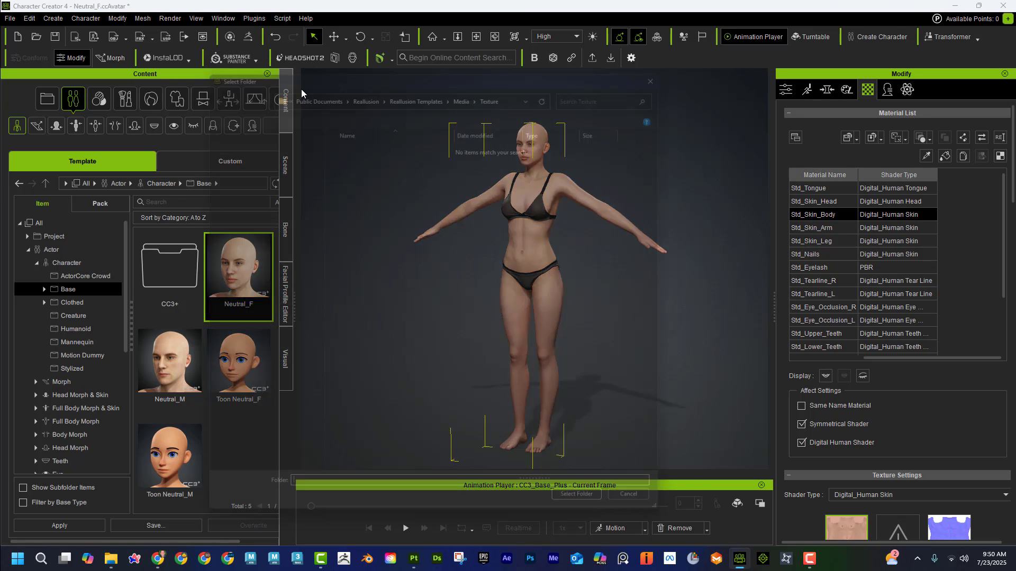
pyautogui.scroll(2, 260, 164)
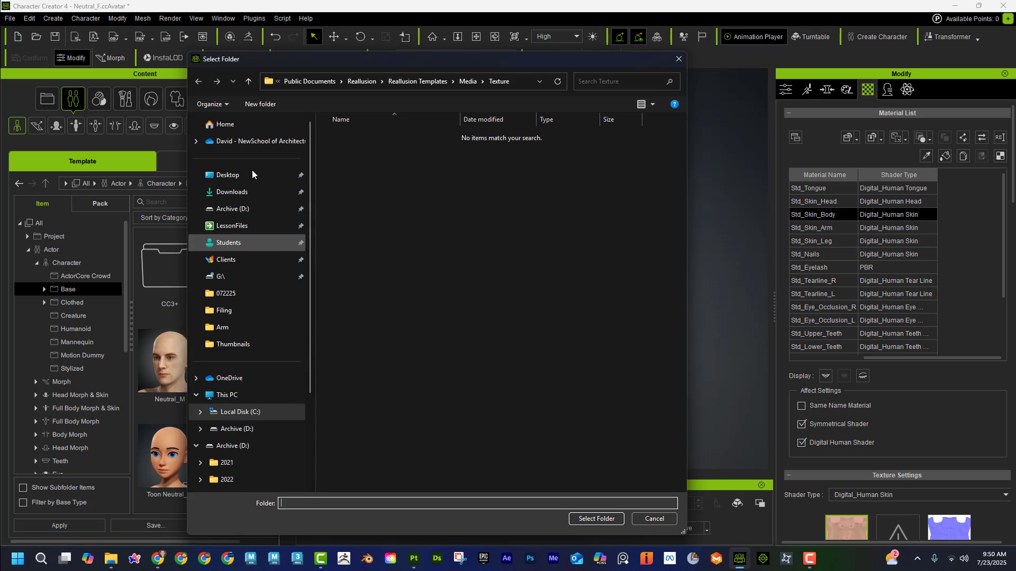
pyautogui.click(250, 177)
pyautogui.doubleClick(405, 154)
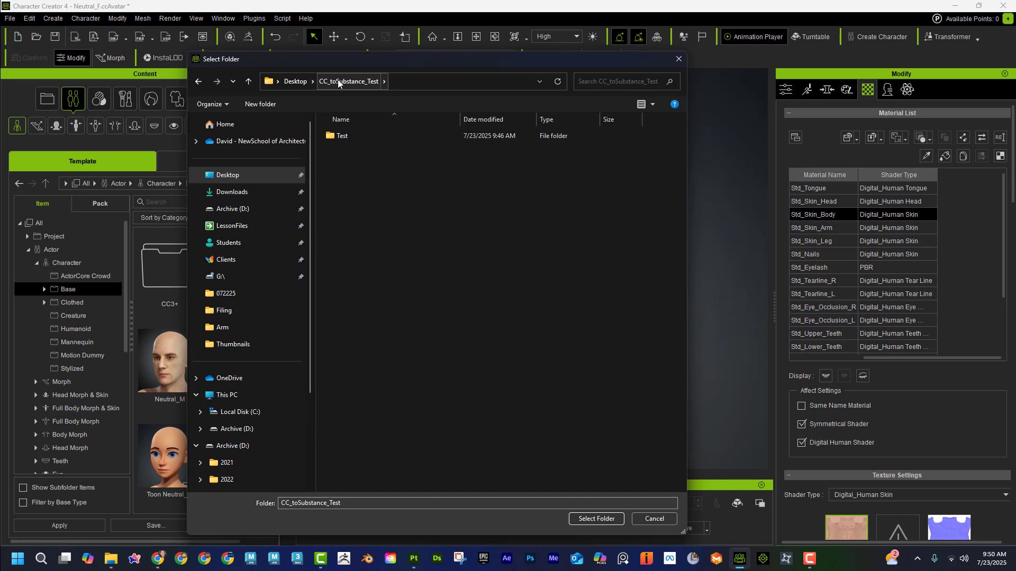
pyautogui.click(295, 81)
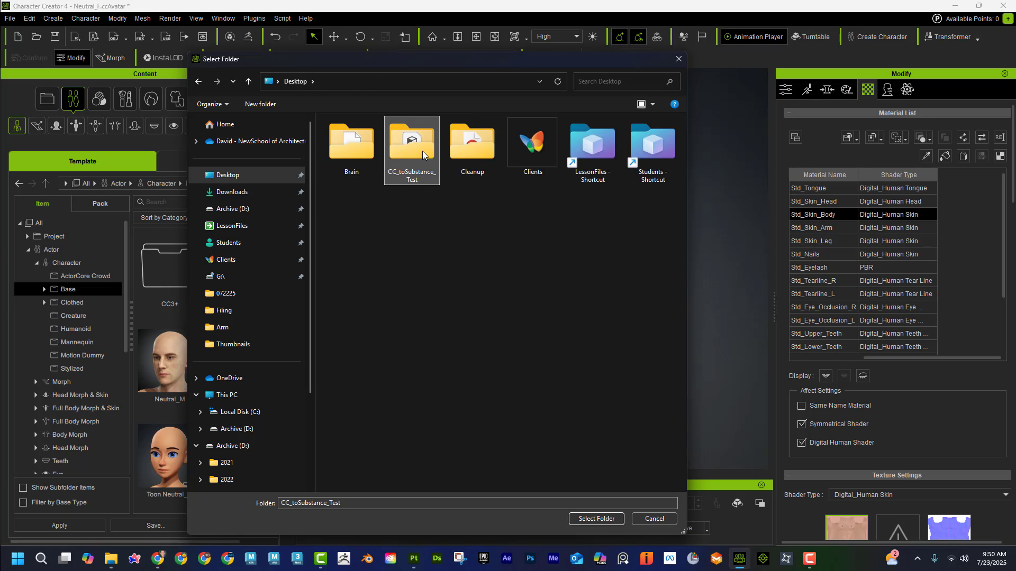
pyautogui.doubleClick(413, 144)
pyautogui.click(350, 136)
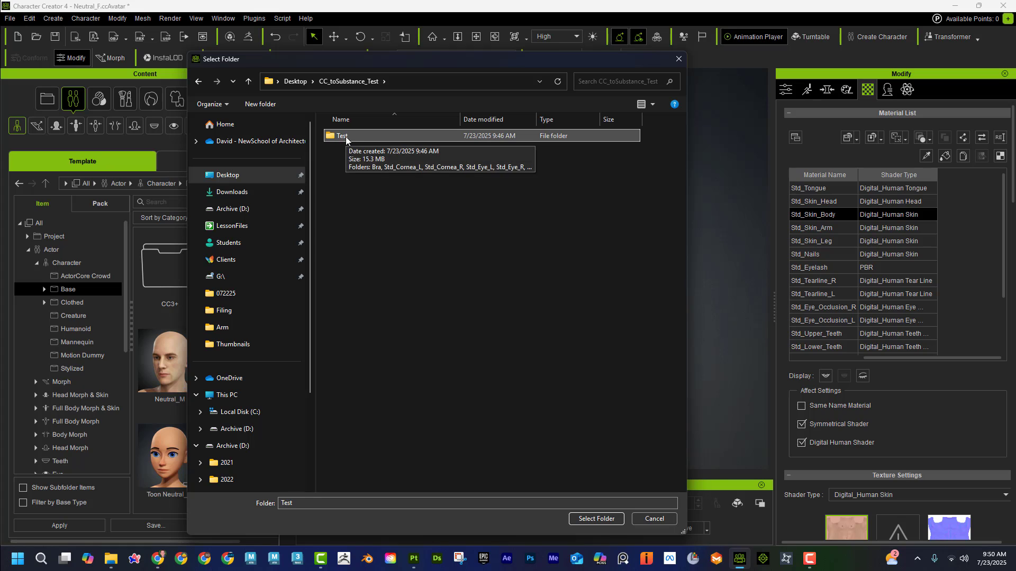
pyautogui.click(592, 519)
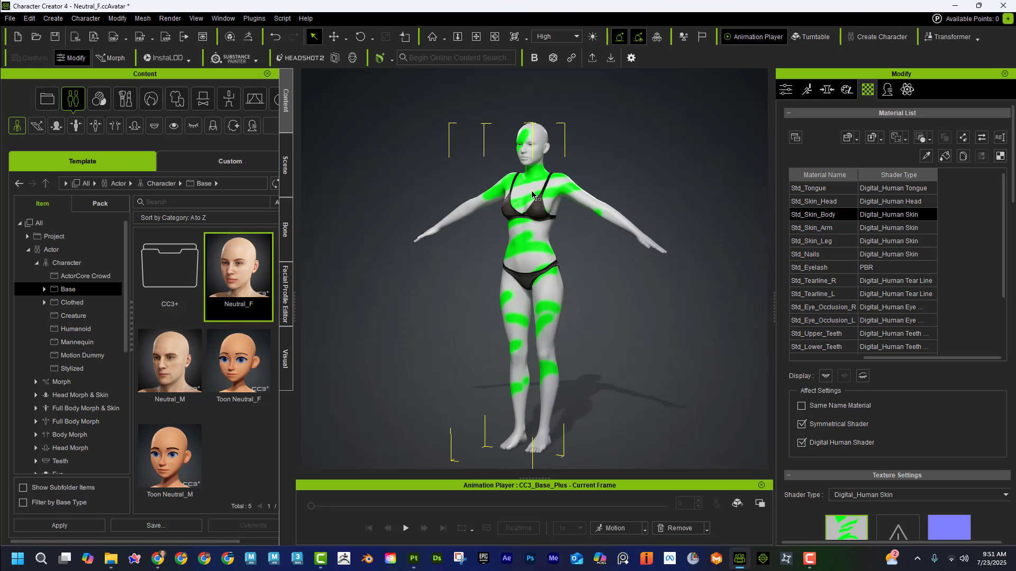
pyautogui.hotkey('ctrl', 'z')
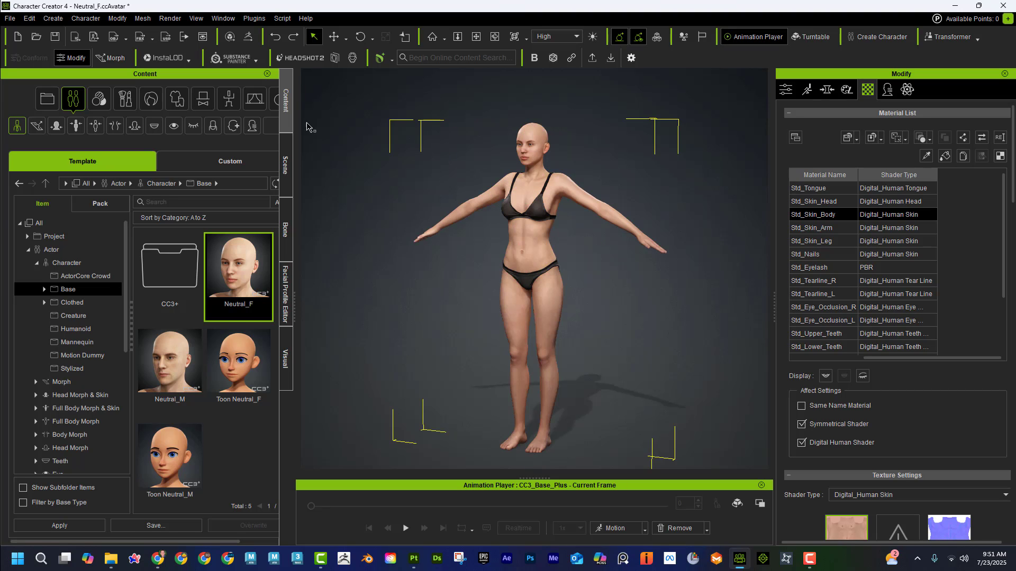
# Step: Shrink the Character Creator window, close Substance 3D Painter's texture export dialog, and minimize Painter to reach the desktop
pyautogui.moveTo(348, 6)
pyautogui.mouseDown()
pyautogui.moveTo(358, 6)
pyautogui.moveTo(403, 127)
pyautogui.mouseUp()
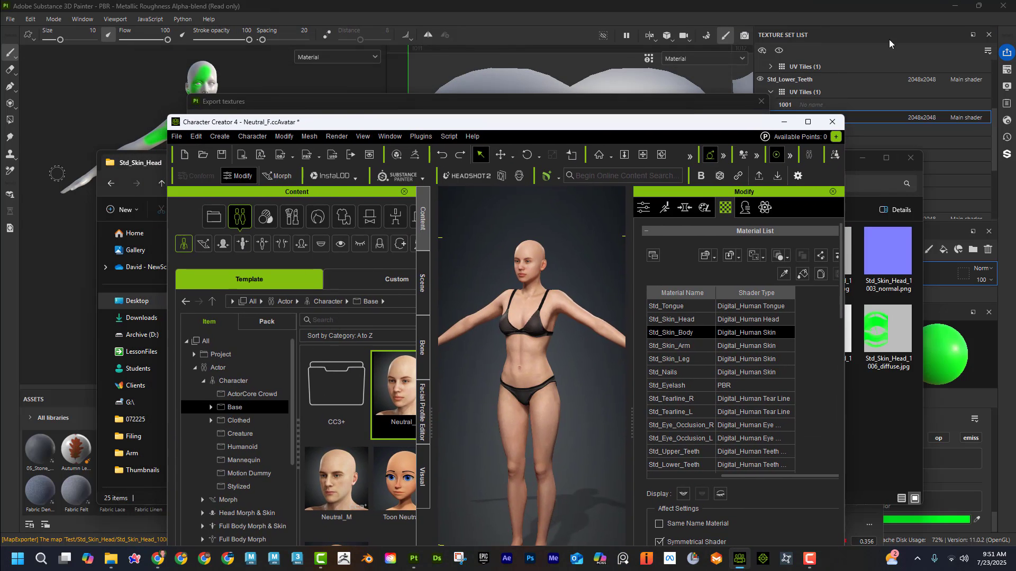
pyautogui.click(920, 65)
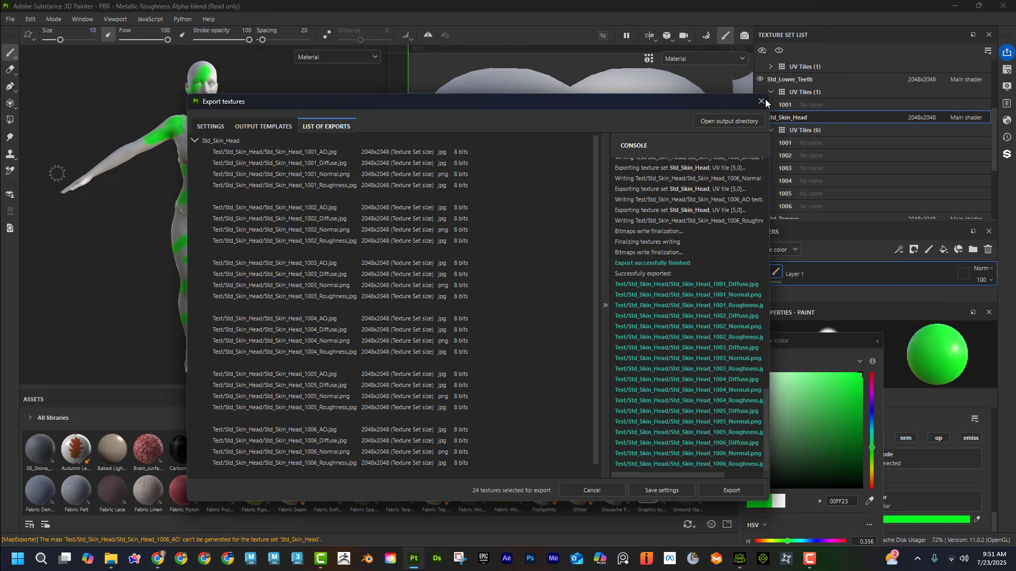
pyautogui.click(762, 102)
pyautogui.click(958, 7)
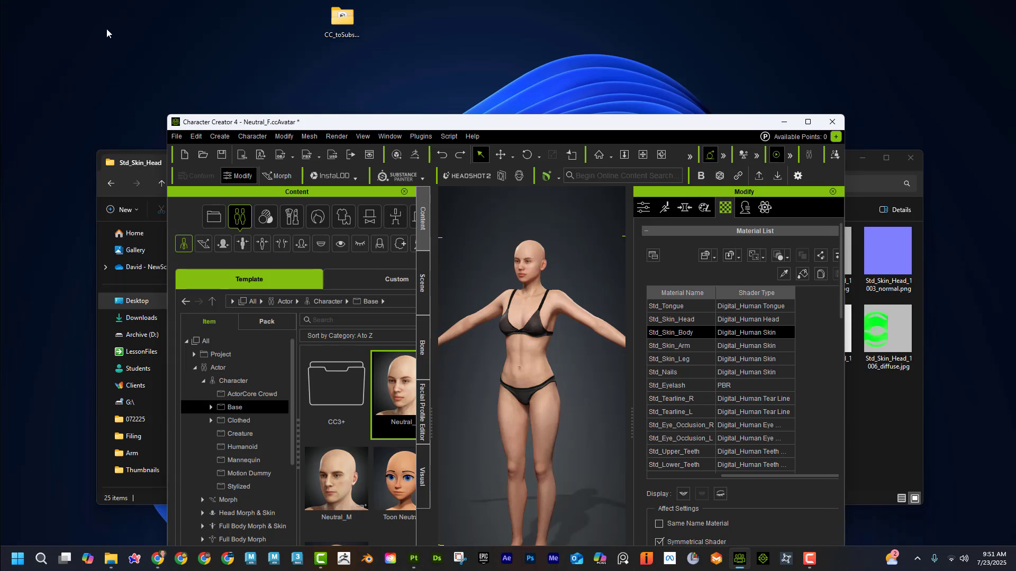
# Step: Move the CC_toSubstance_Test folder to the desktop's upper corner and delete it
pyautogui.moveTo(337, 21); pyautogui.dragTo(23, 23)
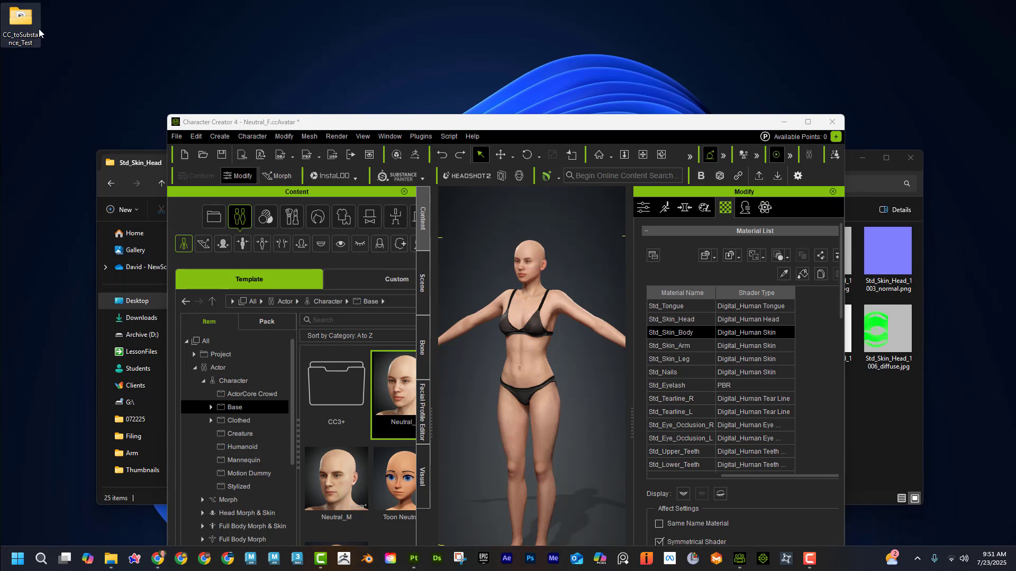
pyautogui.rightClick(23, 23)
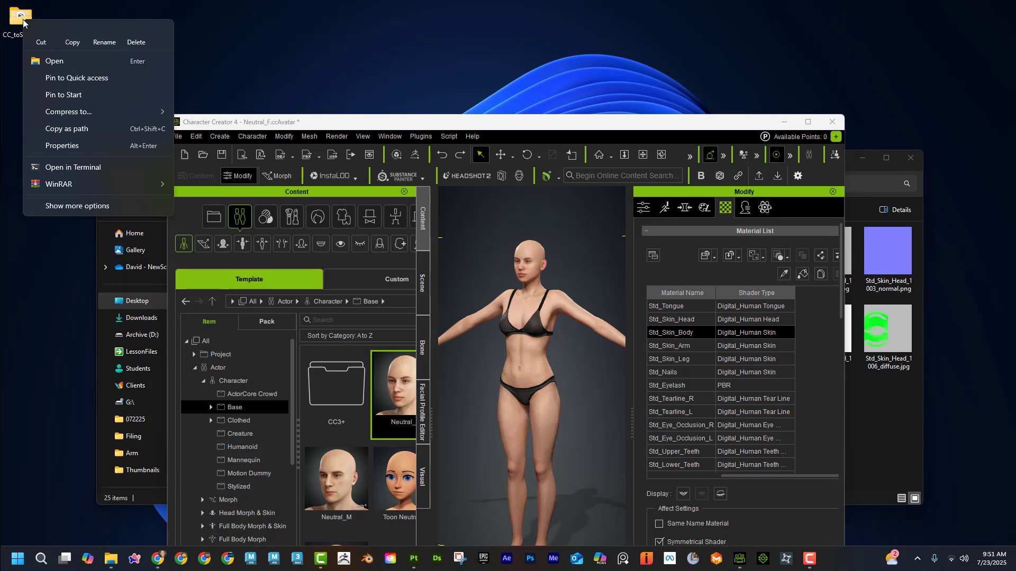
pyautogui.click(136, 35)
# Step: Create a new folder on the desktop and name it CC_Skin
pyautogui.rightClick(77, 24)
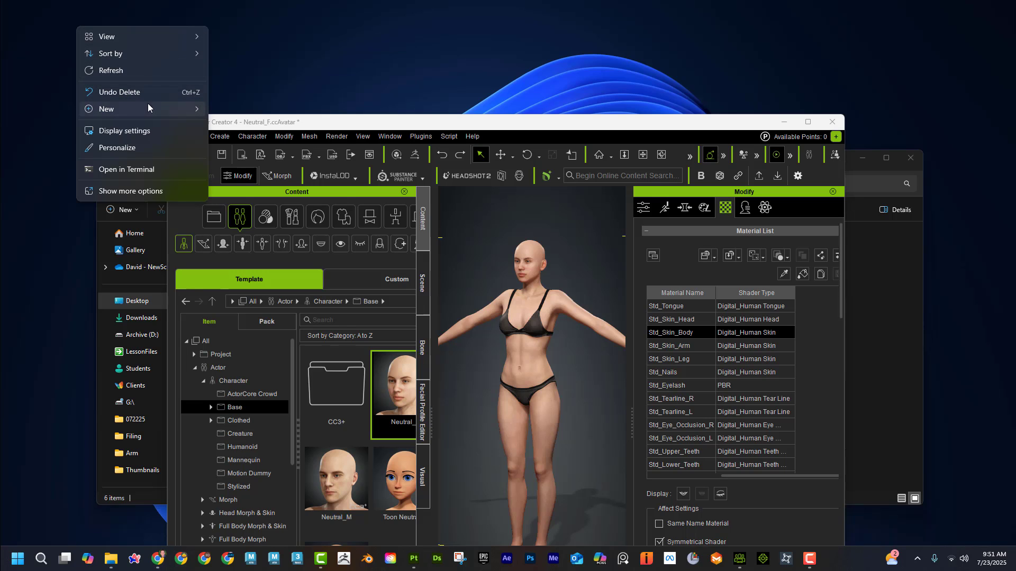
pyautogui.moveTo(203, 110)
pyautogui.click(249, 105)
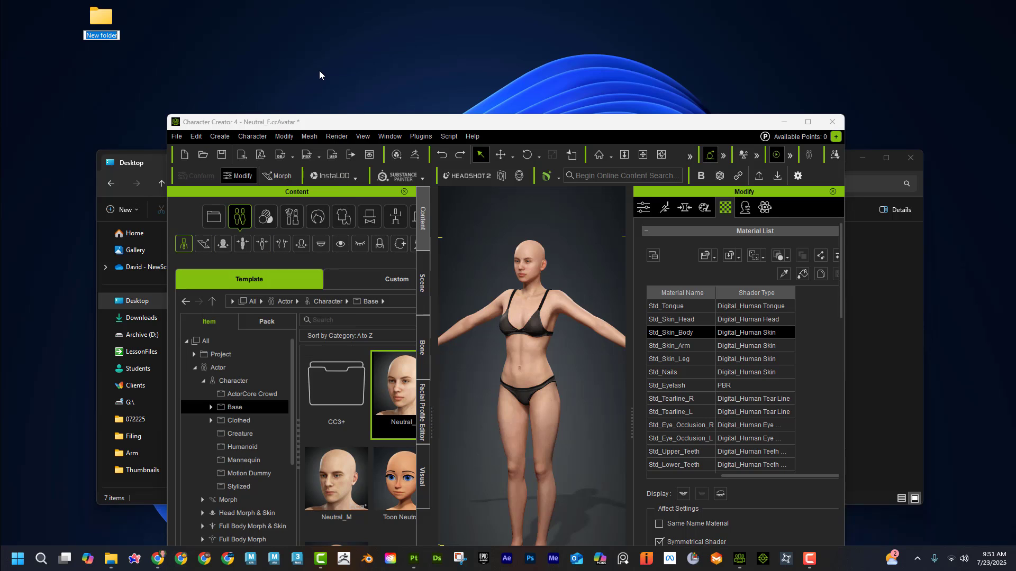
pyautogui.write('CC_Skin')
pyautogui.press('Return')
# Step: Create a second desktop folder named CC_SkinBackup and place it beside the CC_Skin folder
pyautogui.rightClick(234, 26)
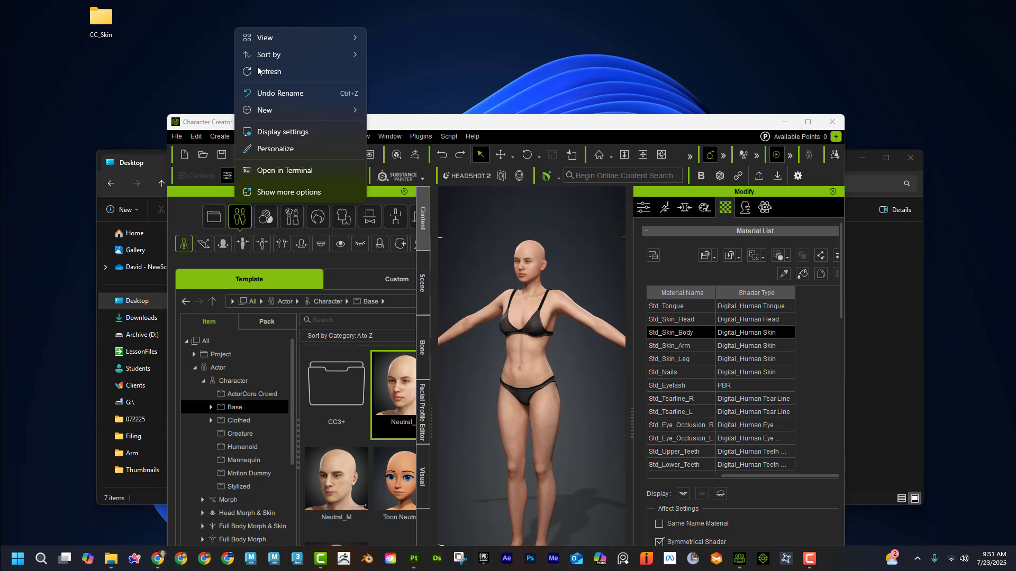
pyautogui.moveTo(312, 109)
pyautogui.click(397, 104)
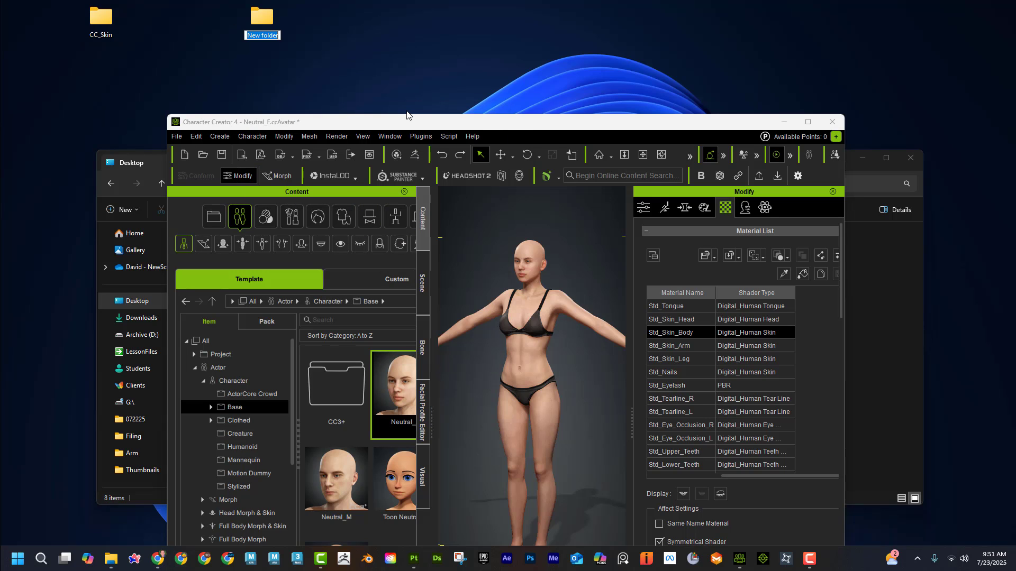
pyautogui.write('CC_SkinBacku')
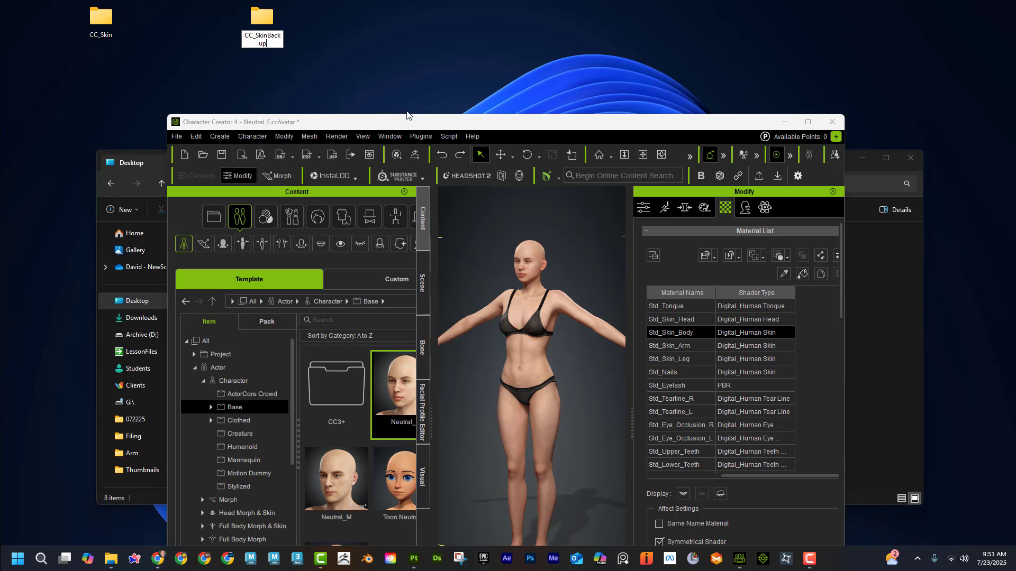
pyautogui.write('p')
pyautogui.press('Return')
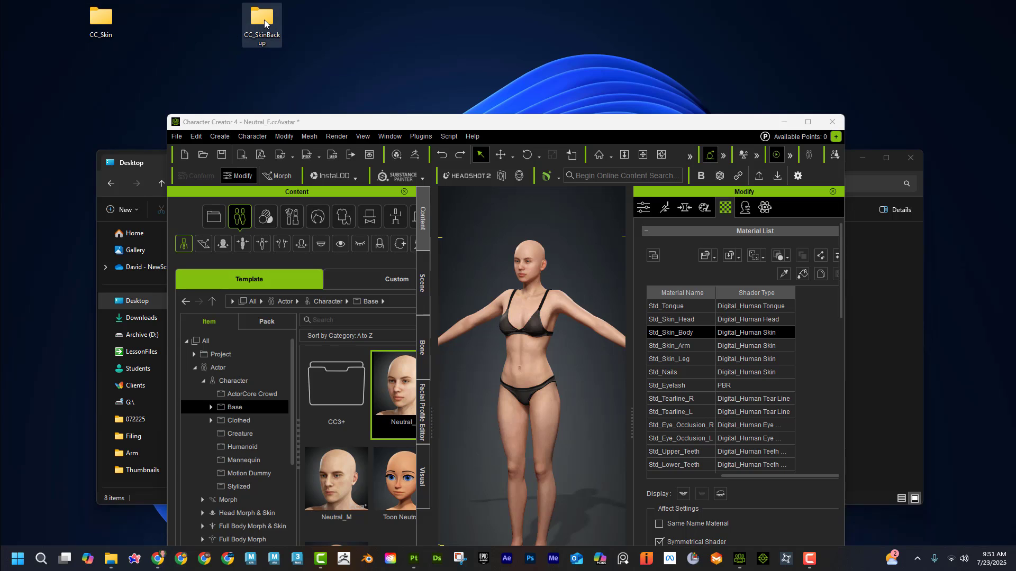
pyautogui.moveTo(264, 22); pyautogui.dragTo(144, 23)
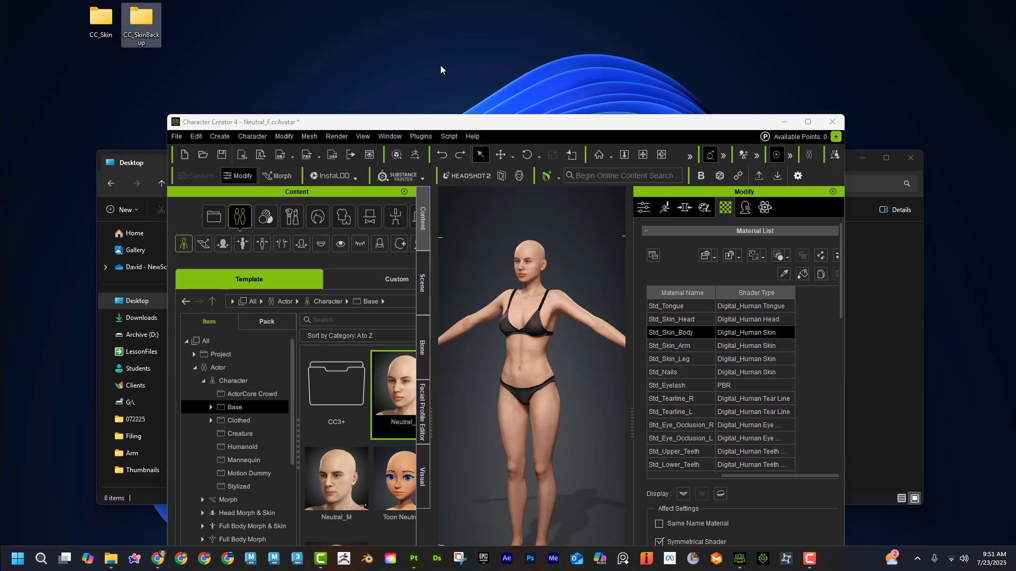
# Step: Maximize Character Creator and export the character to Substance Painter as an OBJ named Skin in the desktop folder CC_Skin
pyautogui.click(807, 121)
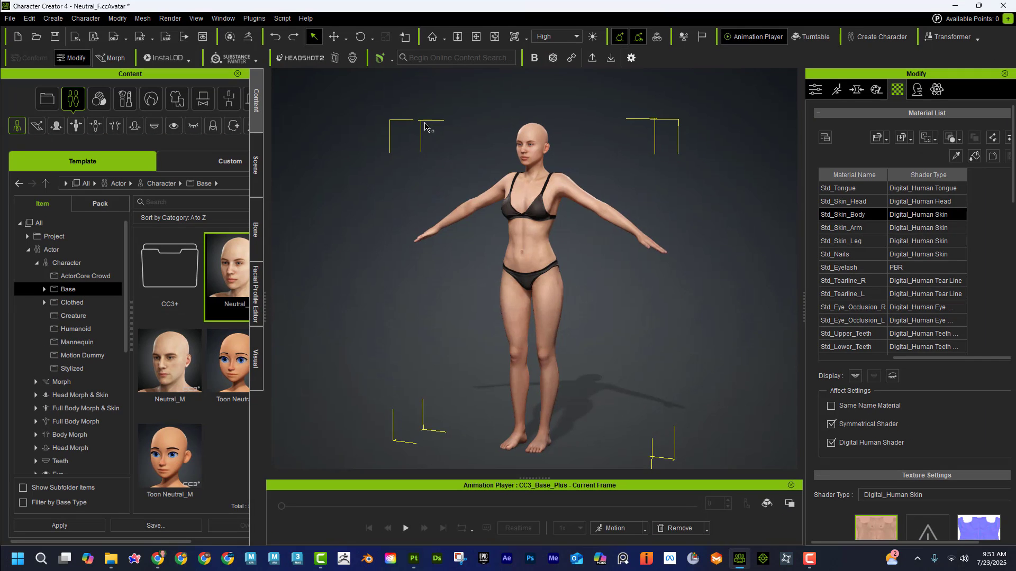
pyautogui.click(243, 58)
pyautogui.click(295, 78)
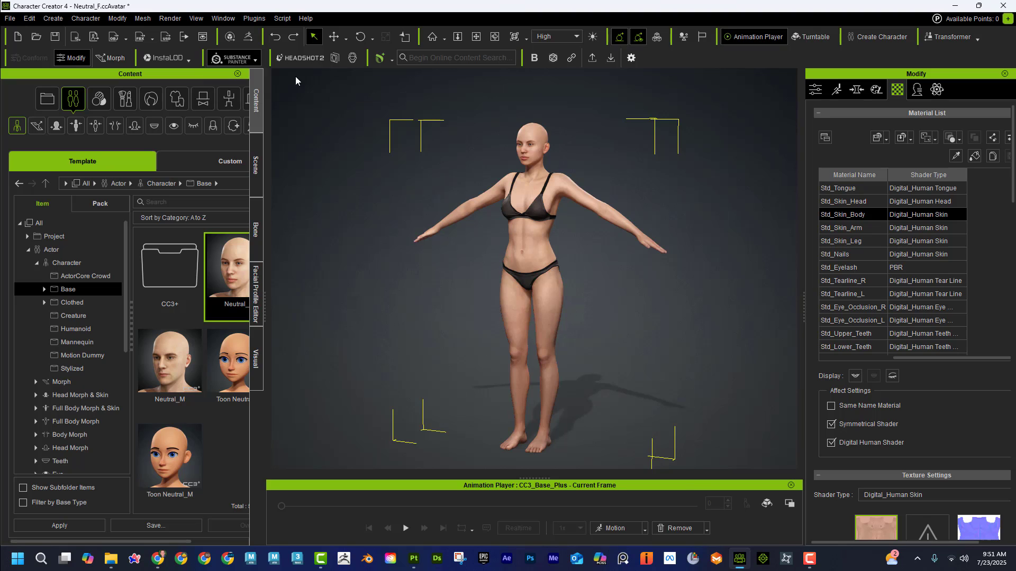
pyautogui.click(290, 192)
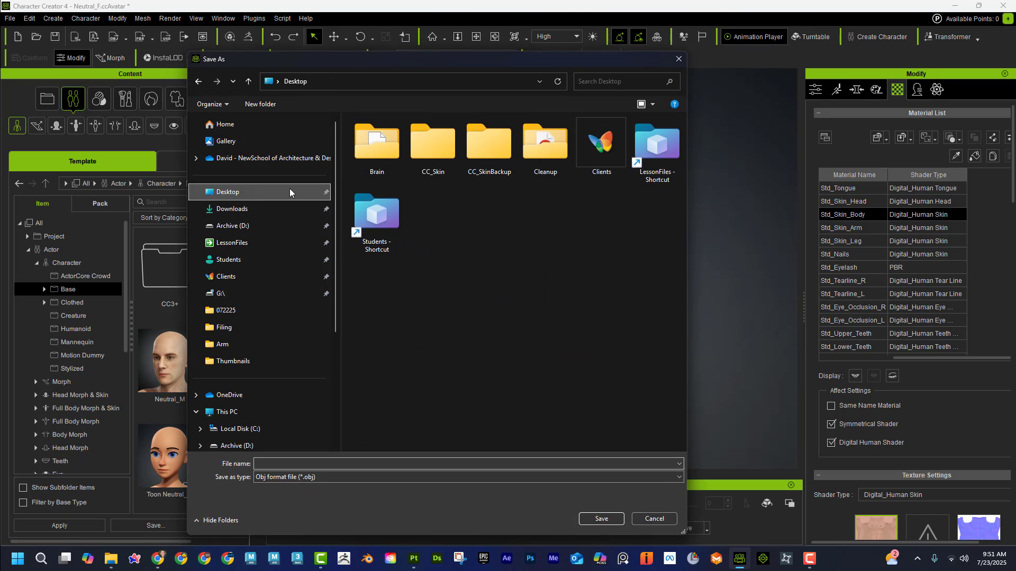
pyautogui.click(447, 150)
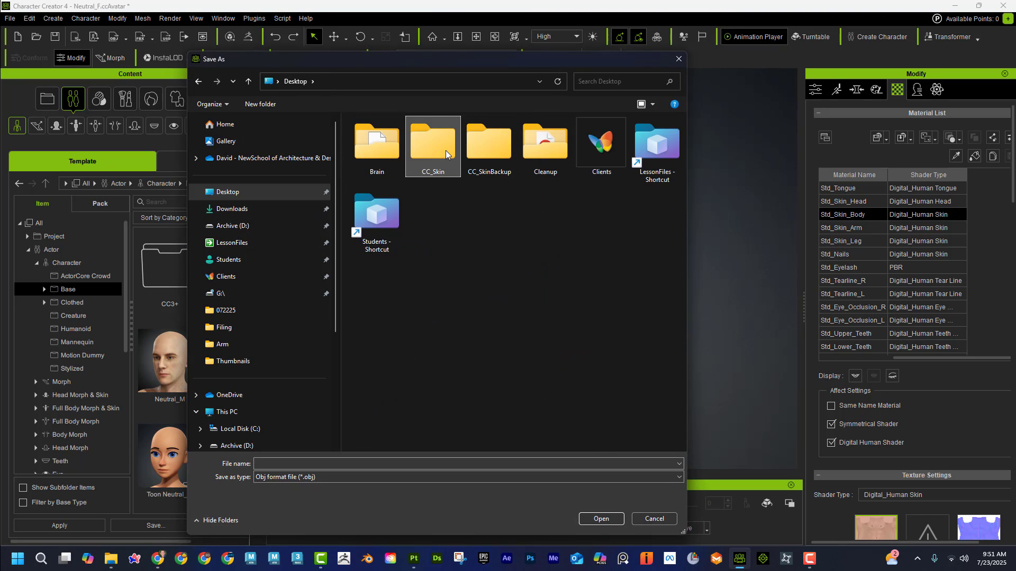
pyautogui.doubleClick(446, 154)
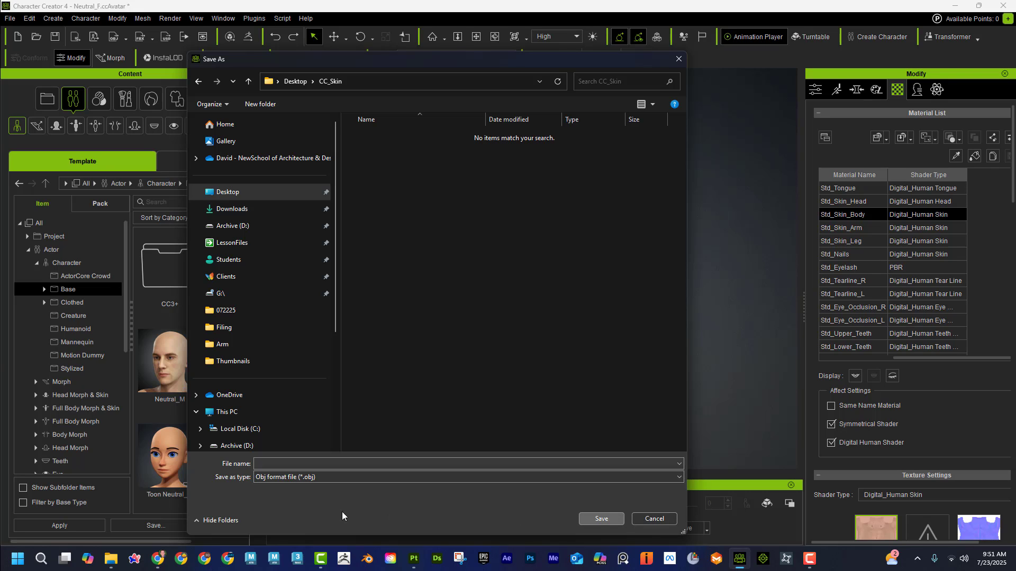
pyautogui.click(310, 463)
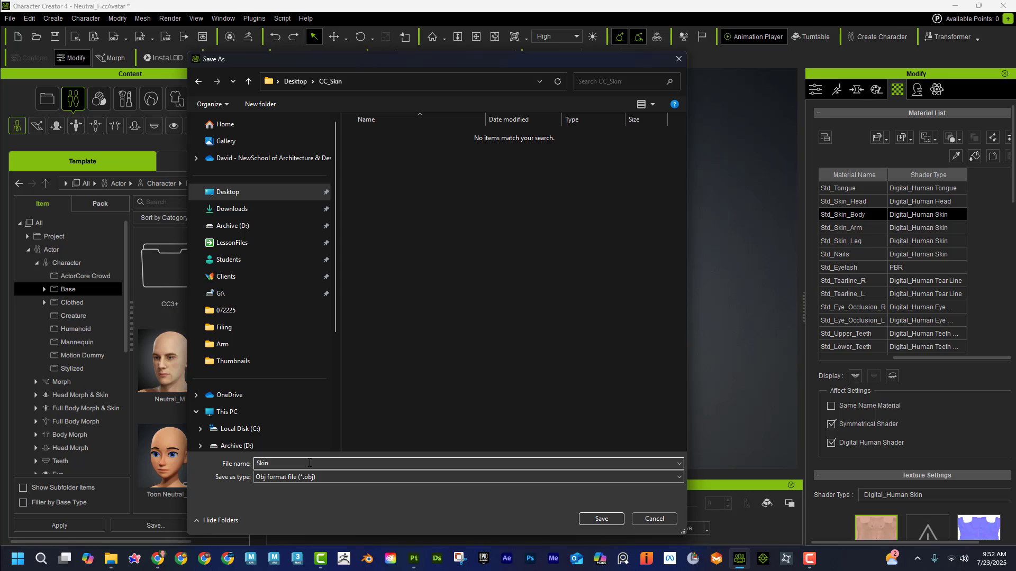
pyautogui.click(616, 518)
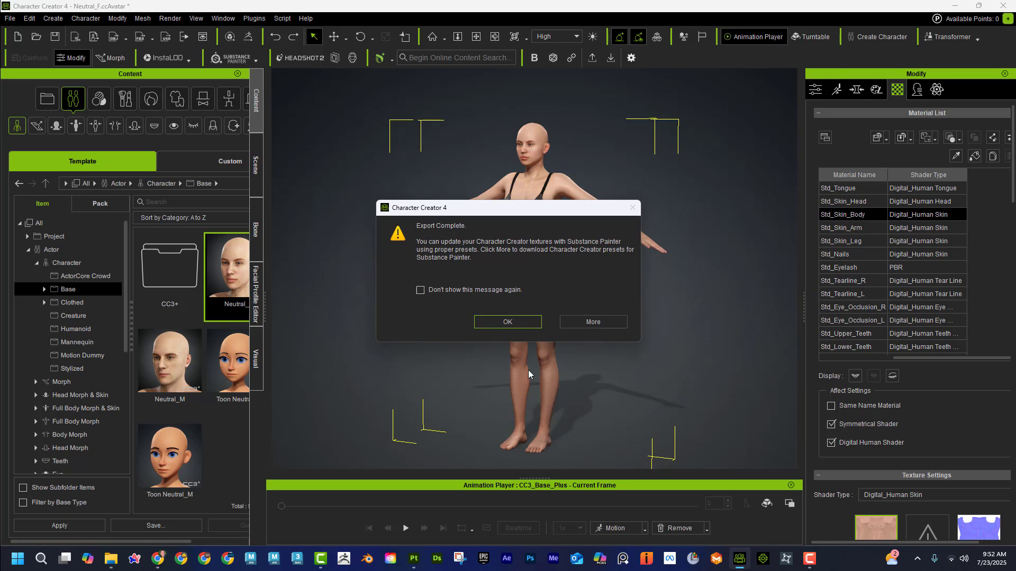
pyautogui.click(520, 320)
# Step: Export the character to Substance Painter again as an OBJ named SkinBackup in the desktop folder CC_SkinBackup
pyautogui.click(246, 57)
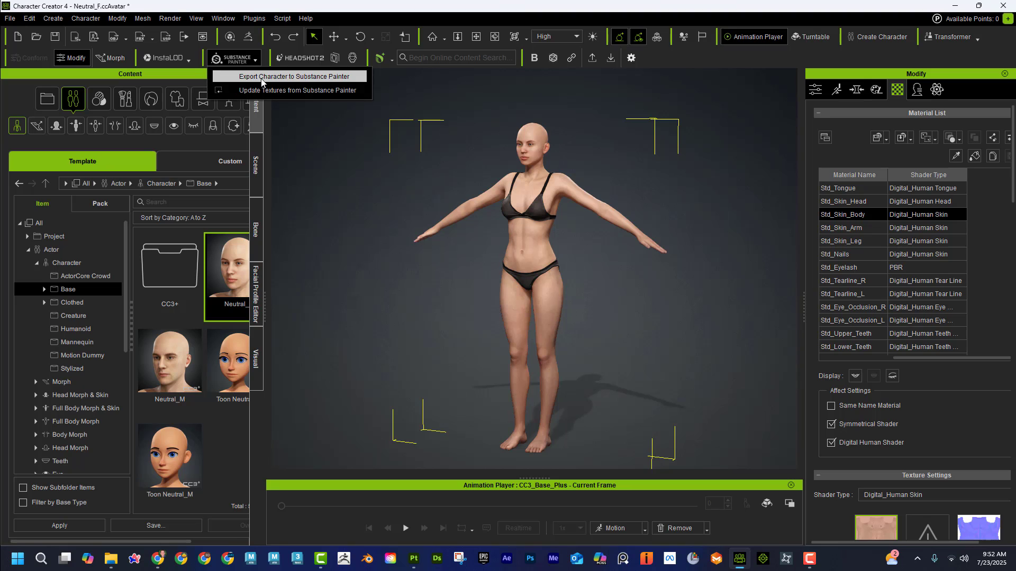
pyautogui.click(267, 74)
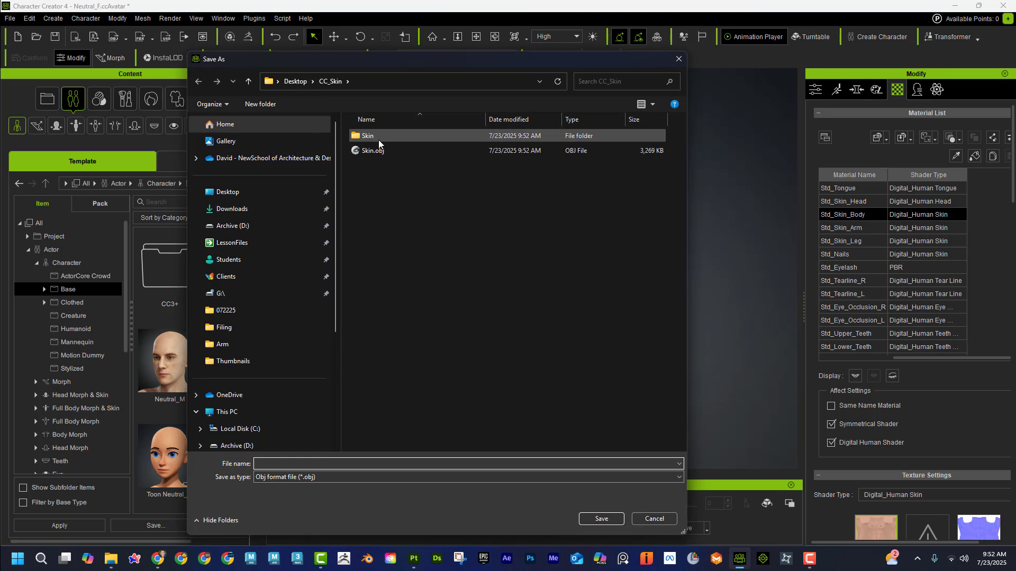
pyautogui.click(295, 81)
pyautogui.doubleClick(502, 144)
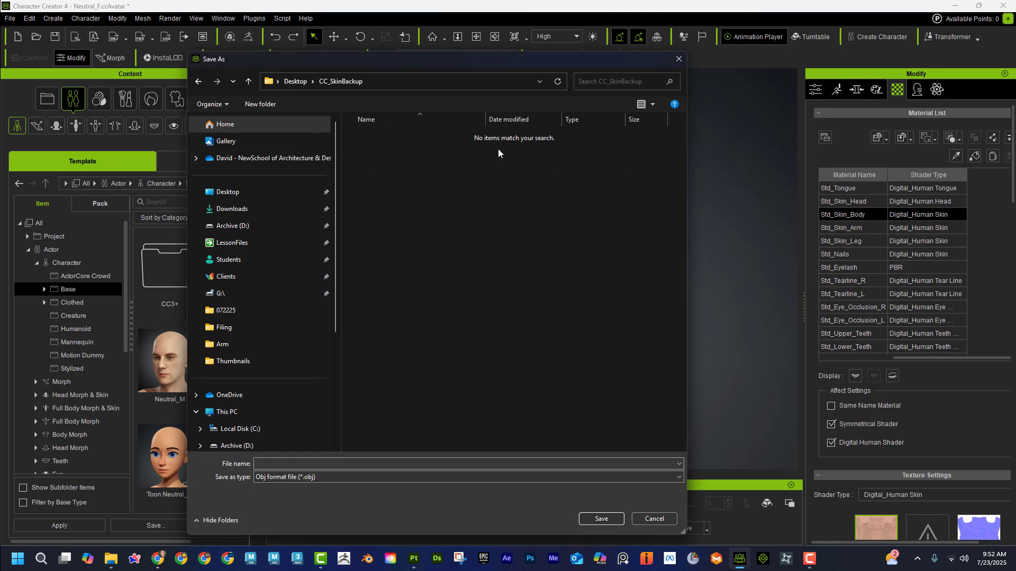
pyautogui.click(311, 459)
pyautogui.write('SkinBackup')
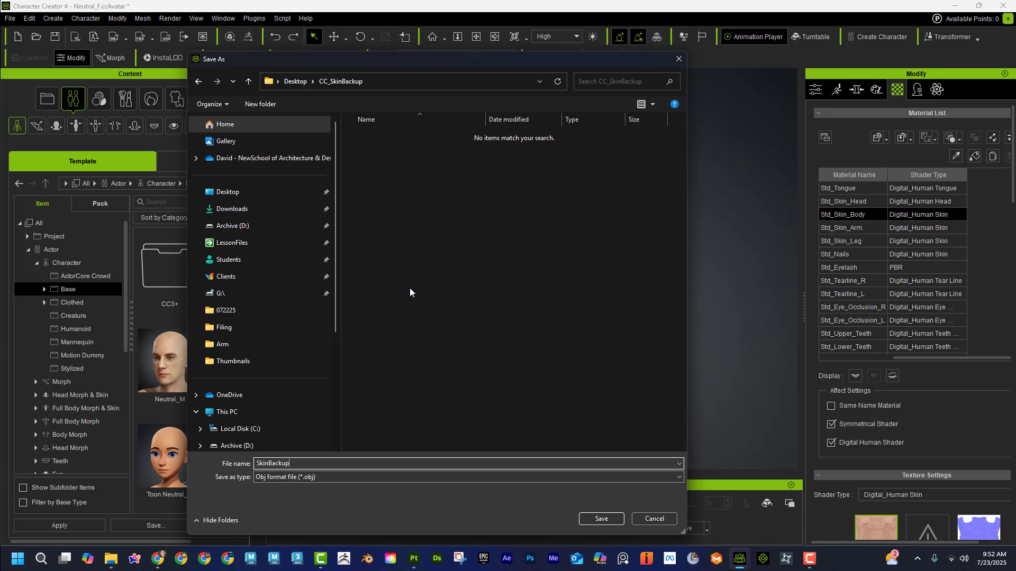
pyautogui.click(602, 519)
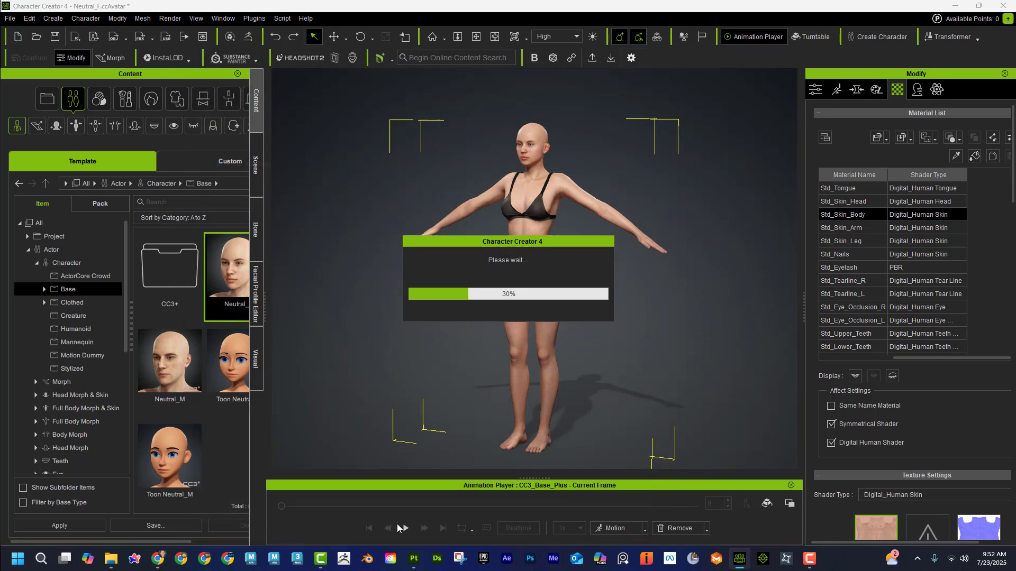
# Step: Examine the exported files in File Explorer, including the Std_Skin_Head textures under CC_Skin > Skin, then close the window and dismiss the export message
pyautogui.moveTo(112, 563)
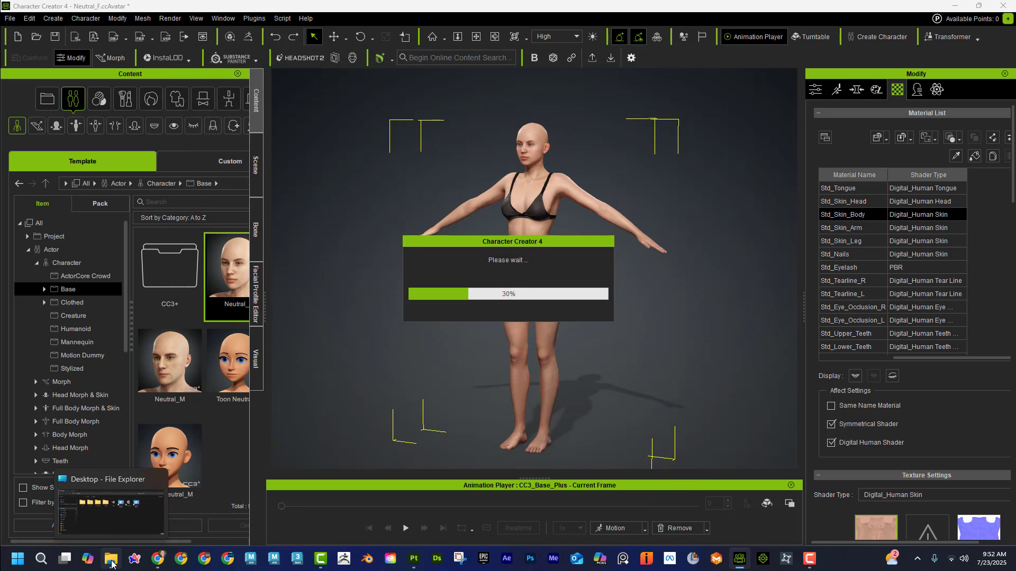
pyautogui.click(103, 481)
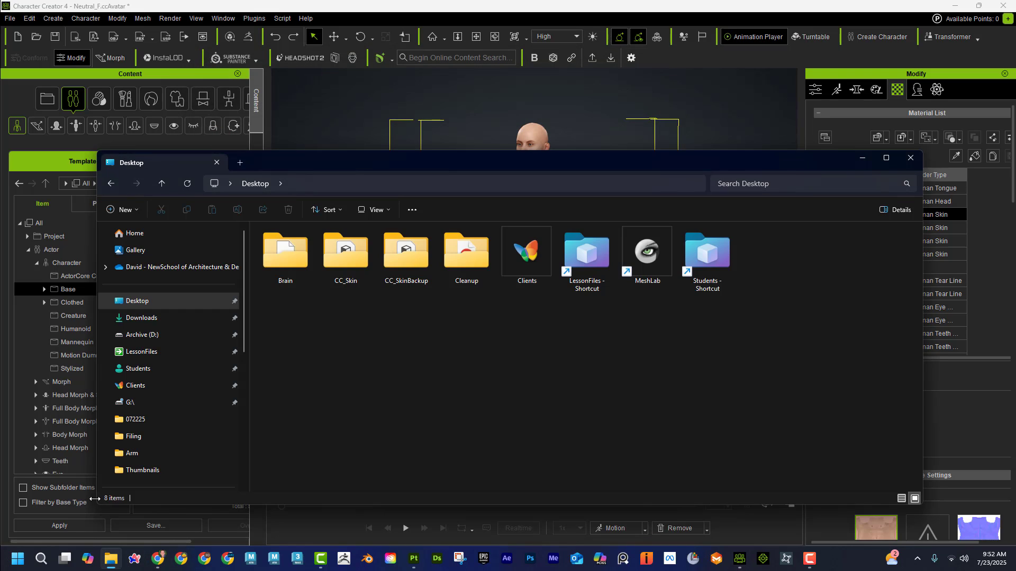
pyautogui.doubleClick(362, 259)
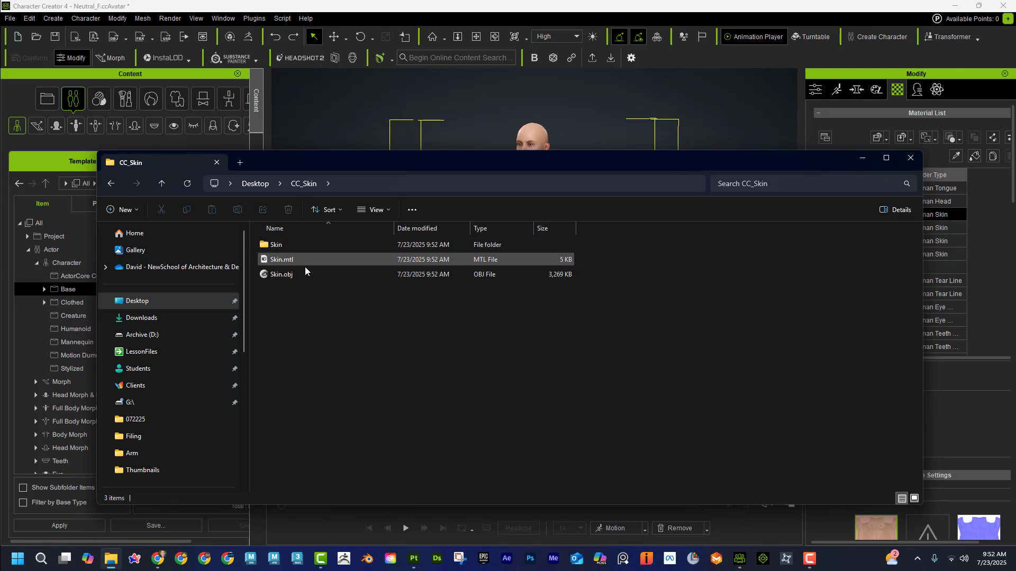
pyautogui.click(116, 183)
pyautogui.doubleClick(405, 254)
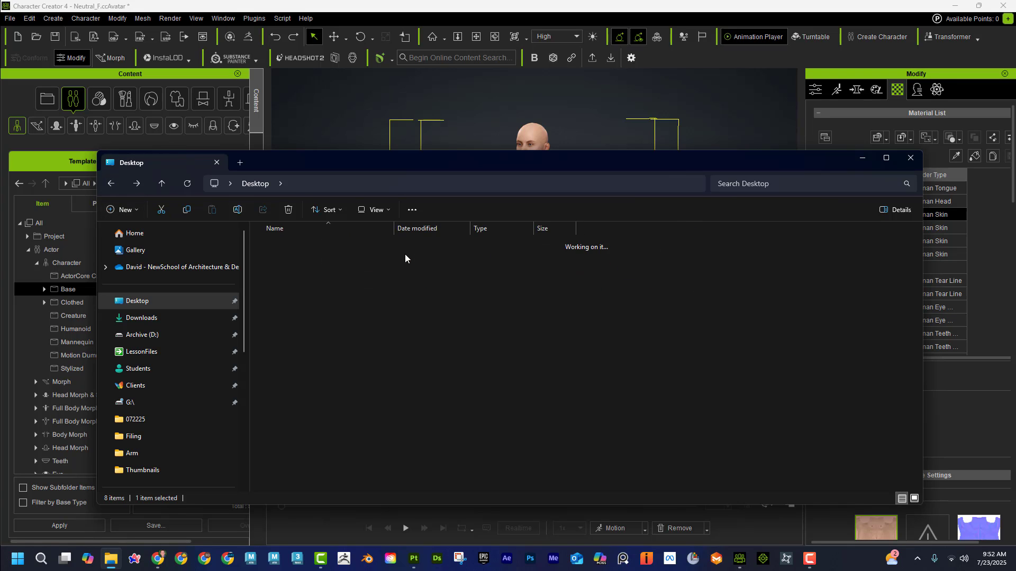
pyautogui.click(112, 184)
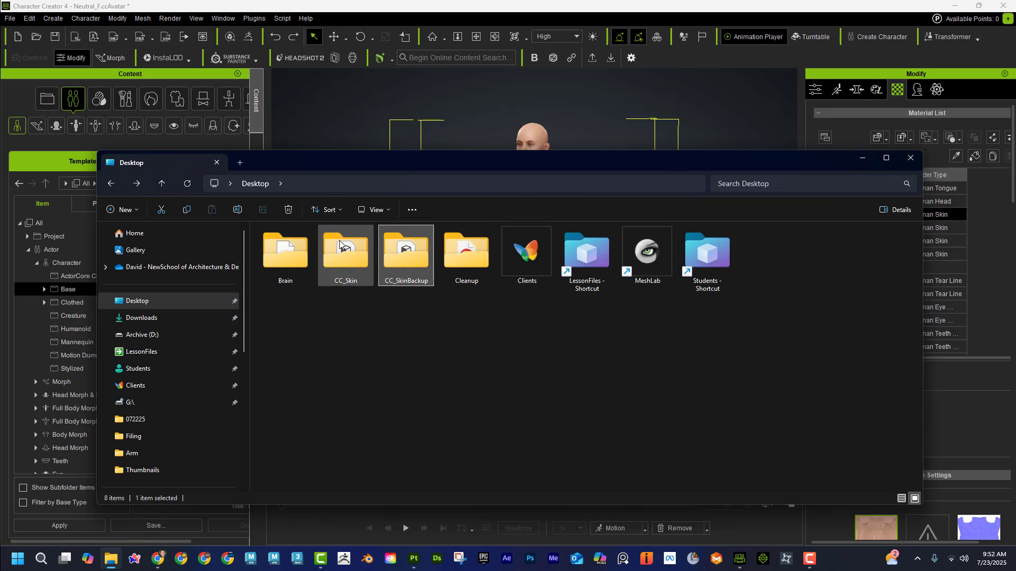
pyautogui.doubleClick(360, 255)
pyautogui.click(309, 243)
pyautogui.doubleClick(309, 245)
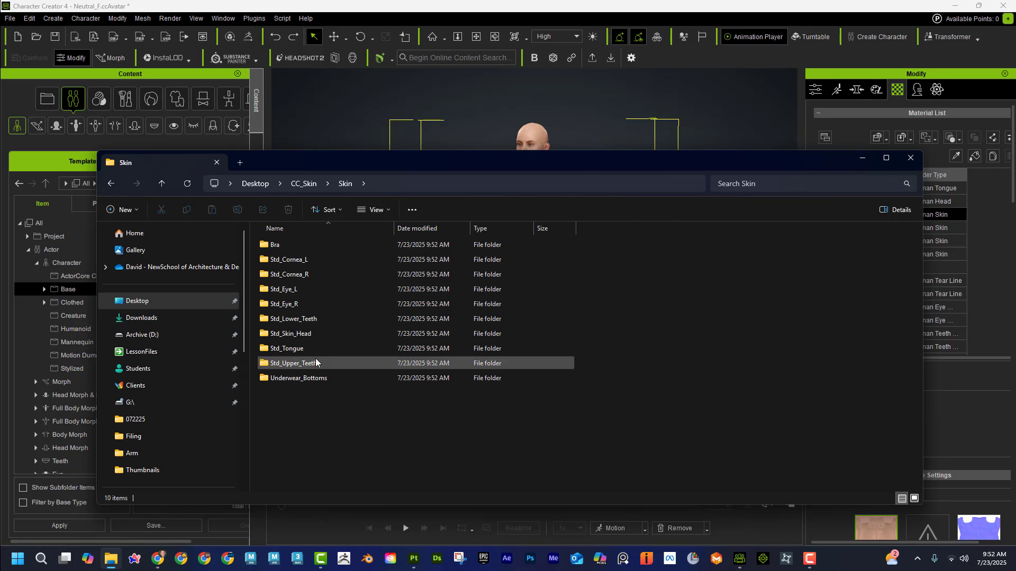
pyautogui.doubleClick(315, 335)
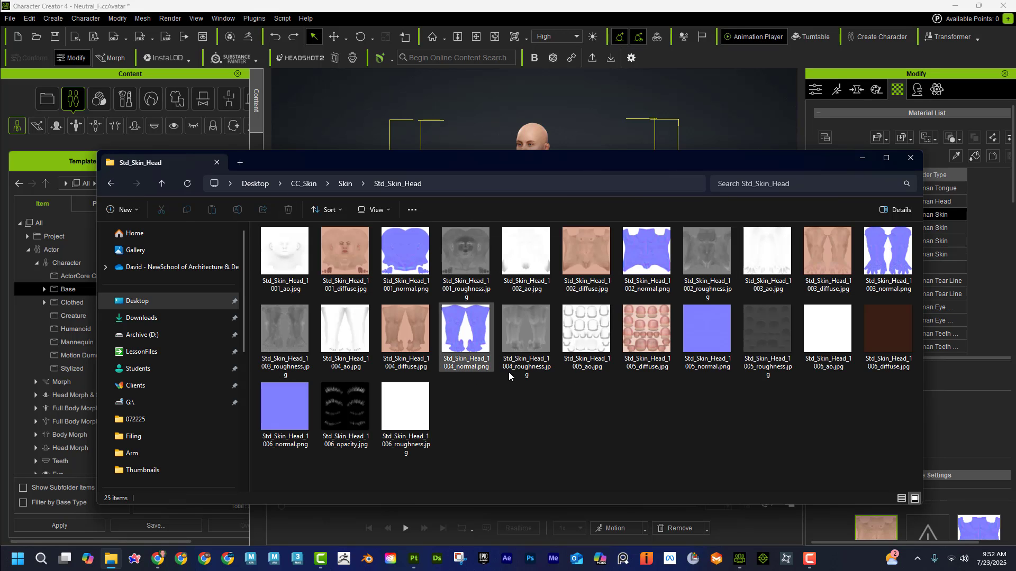
pyautogui.click(910, 159)
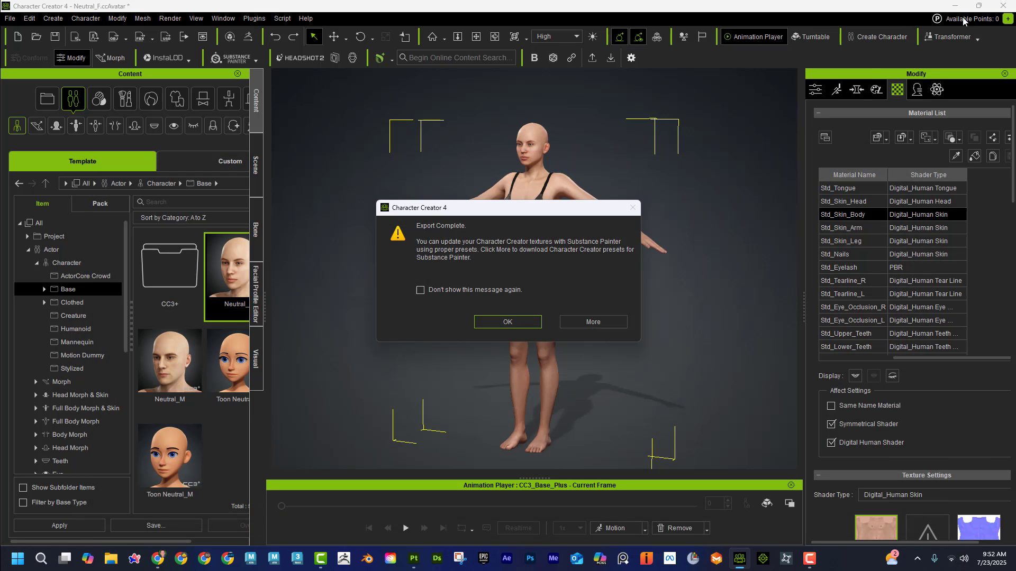
pyautogui.click(519, 322)
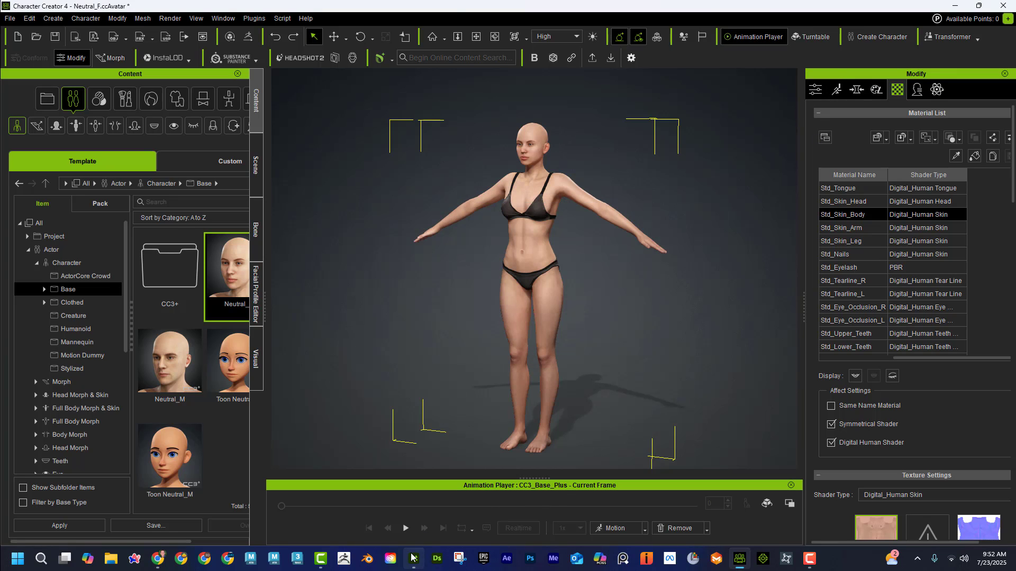
# Step: Switch to Substance 3D Painter and start a new project using the mesh Skin.obj from the desktop folder CC_Skin
pyautogui.moveTo(414, 559)
pyautogui.click(421, 471)
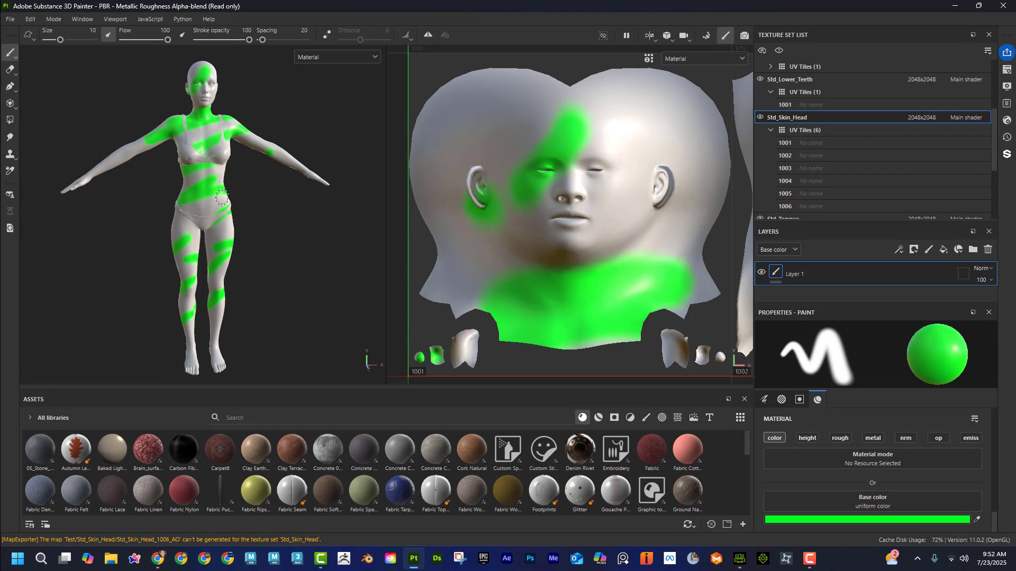
pyautogui.click(13, 20)
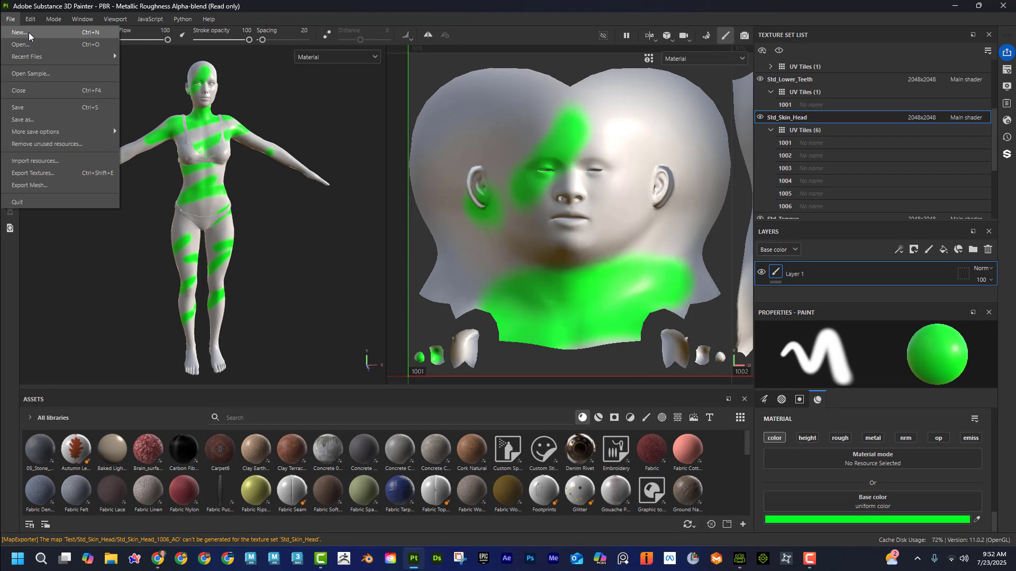
pyautogui.click(24, 37)
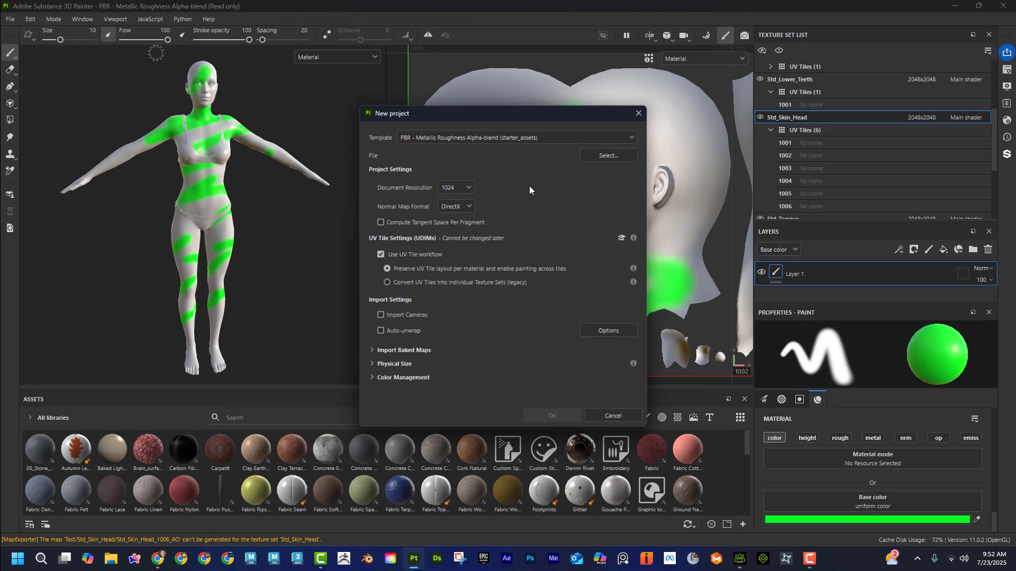
pyautogui.click(601, 158)
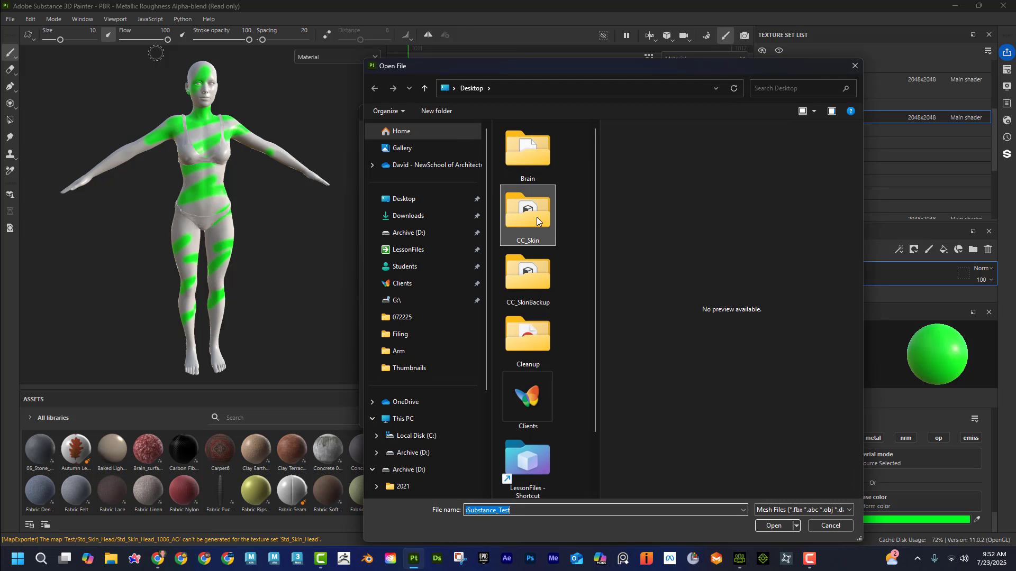
pyautogui.doubleClick(536, 217)
pyautogui.click(516, 158)
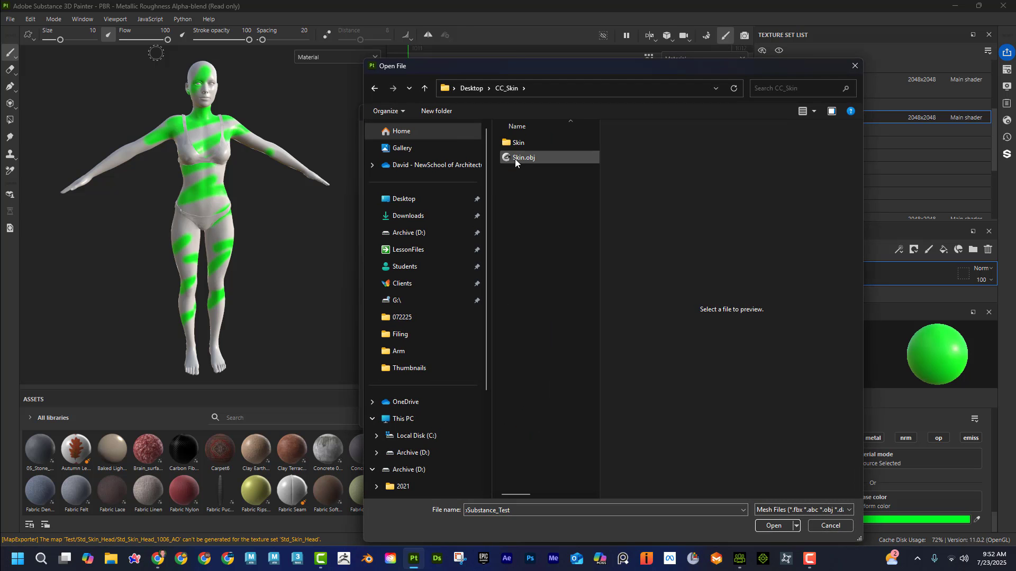
pyautogui.click(774, 526)
# Step: Set the new project's document resolution to 2048 and create the project in place of the current one
pyautogui.click(454, 189)
pyautogui.click(453, 242)
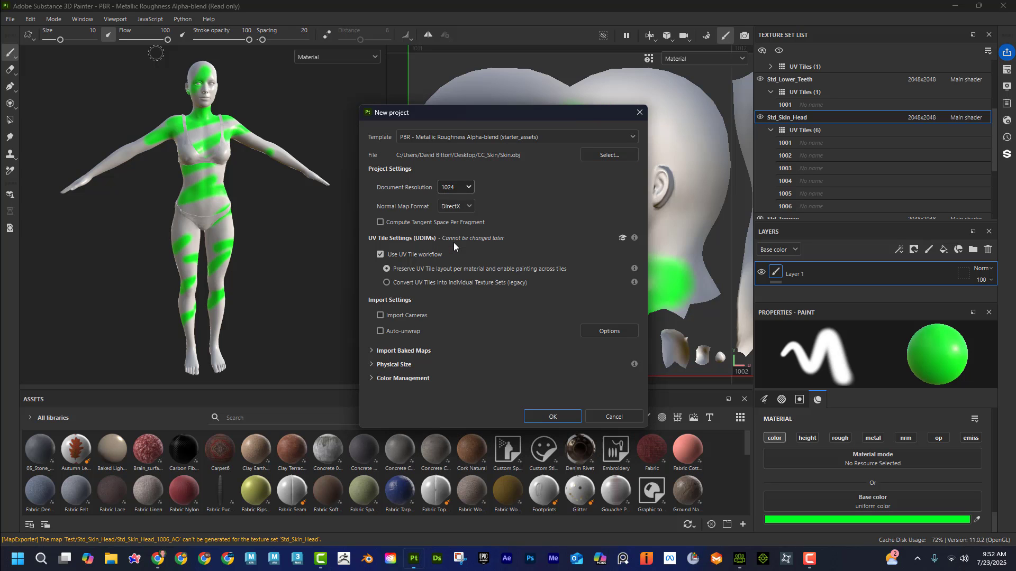
pyautogui.click(570, 417)
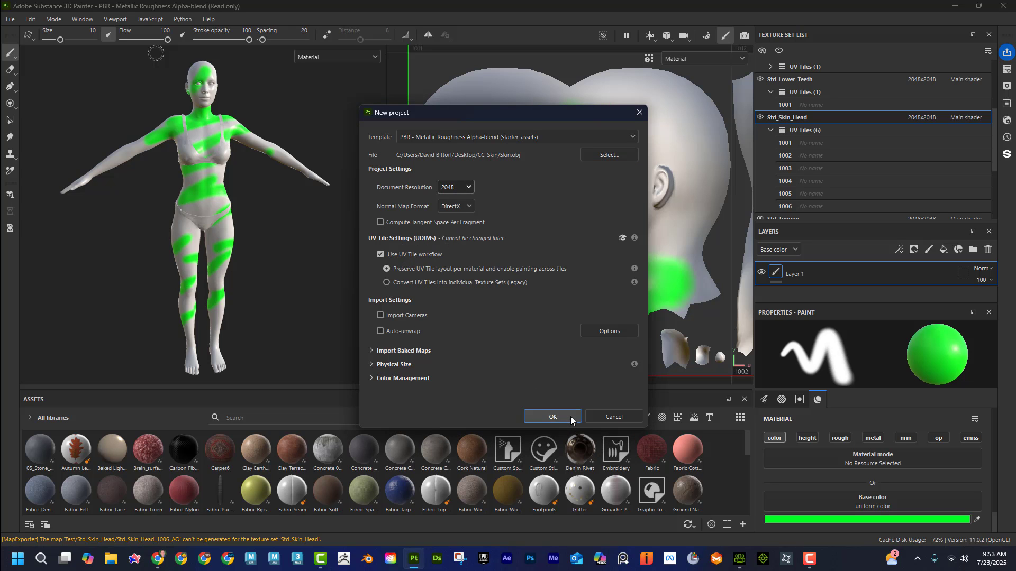
pyautogui.click(475, 290)
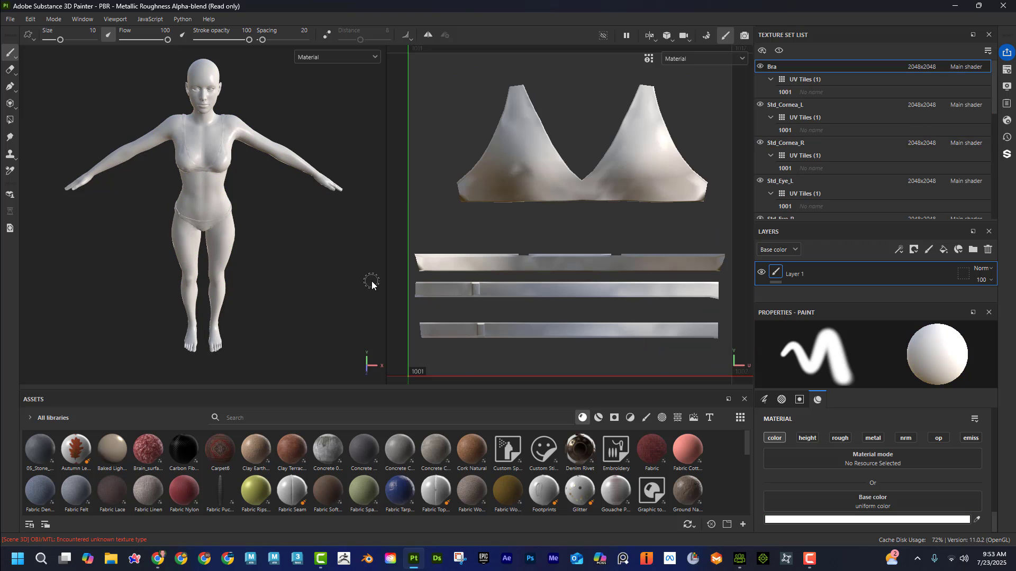
# Step: Collapse the UV tile lists of the Bra, cornea, eye, teeth and tongue texture sets, leaving the Std_Skin_Head tiles expanded
pyautogui.keyDown('alt'); pyautogui.moveTo(301, 280); pyautogui.dragTo(272, 248); pyautogui.keyUp('alt')
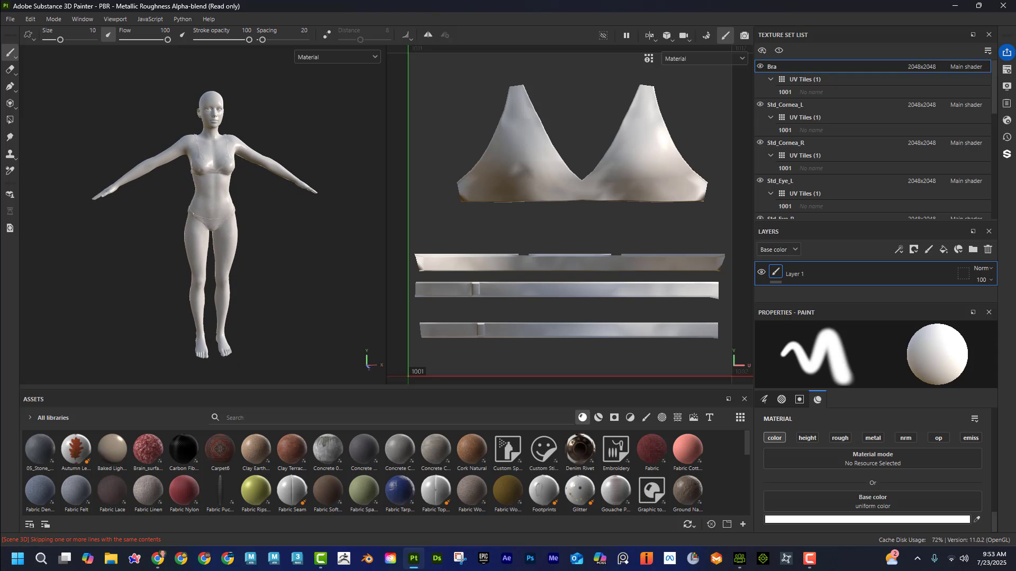
pyautogui.click(769, 80)
pyautogui.click(769, 104)
pyautogui.click(769, 130)
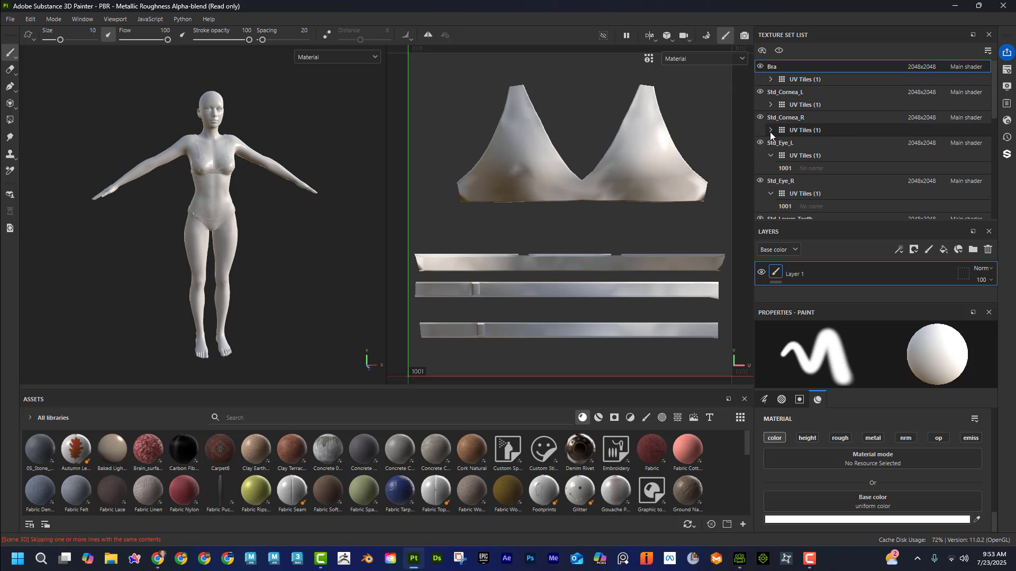
pyautogui.click(770, 156)
pyautogui.click(771, 181)
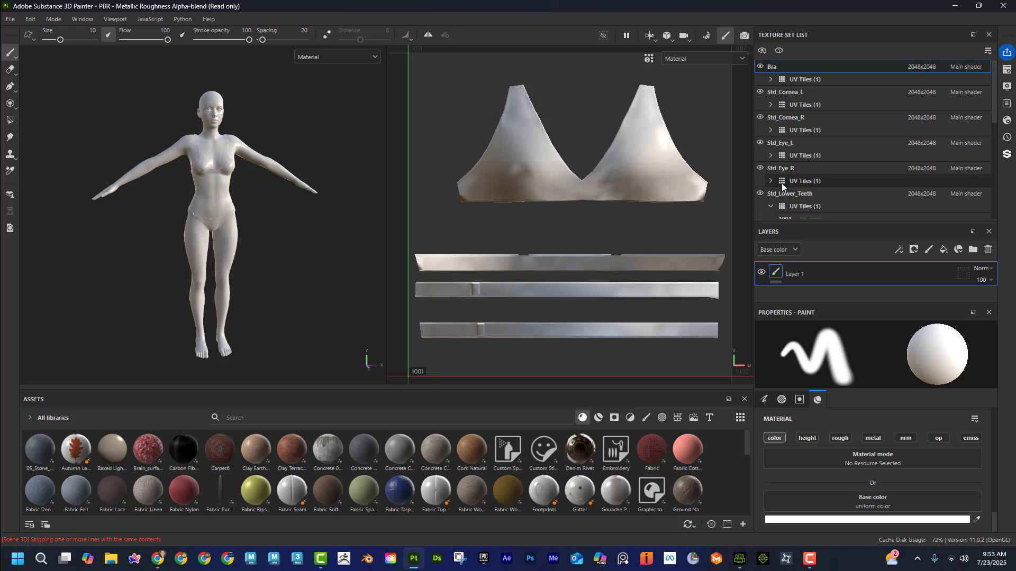
pyautogui.scroll(-1, 781, 183)
pyautogui.click(769, 168)
pyautogui.scroll(-2, 823, 142)
pyautogui.scroll(3, 822, 141)
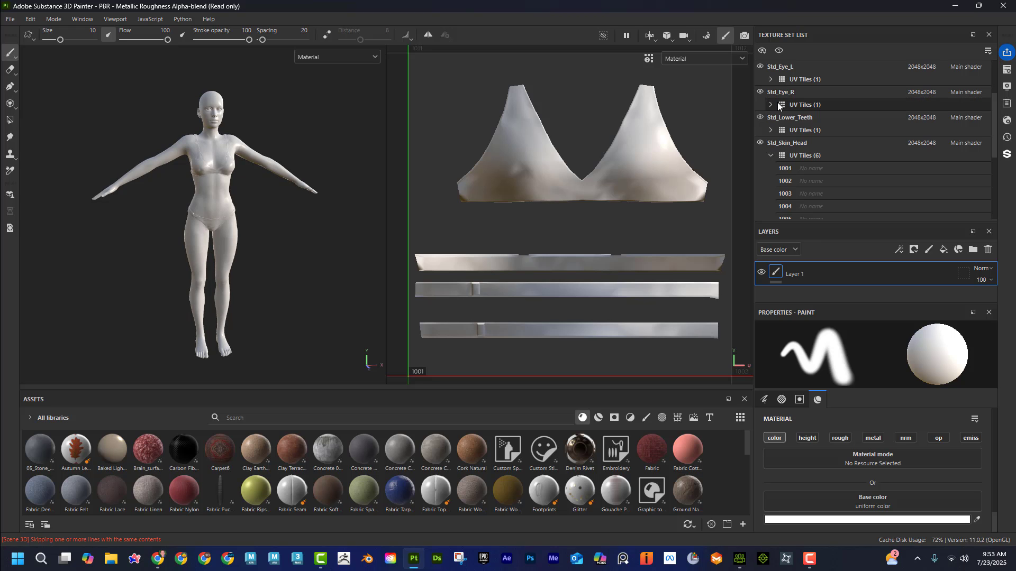
pyautogui.scroll(-6, 792, 141)
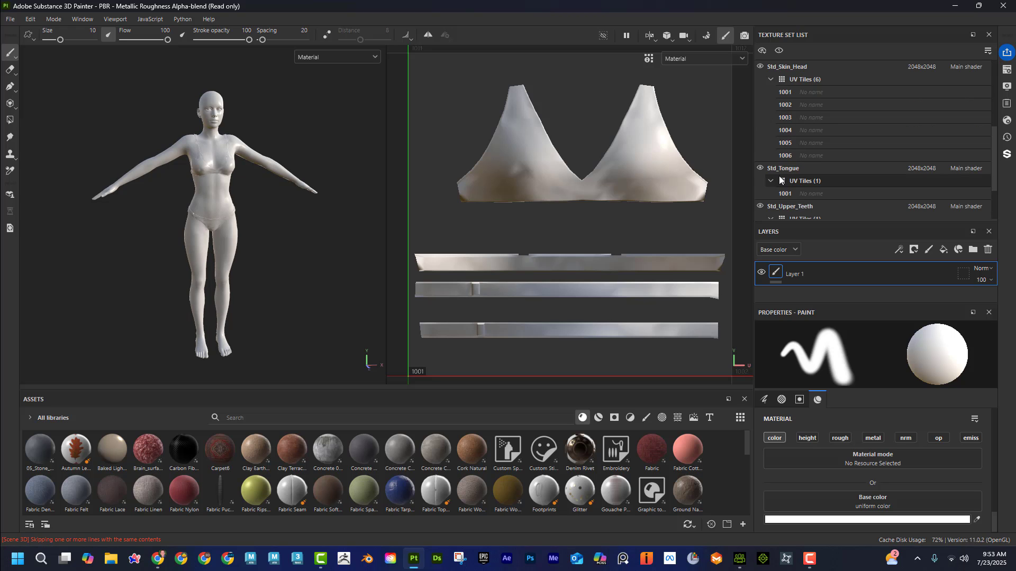
pyautogui.click(771, 206)
pyautogui.scroll(-3, 796, 195)
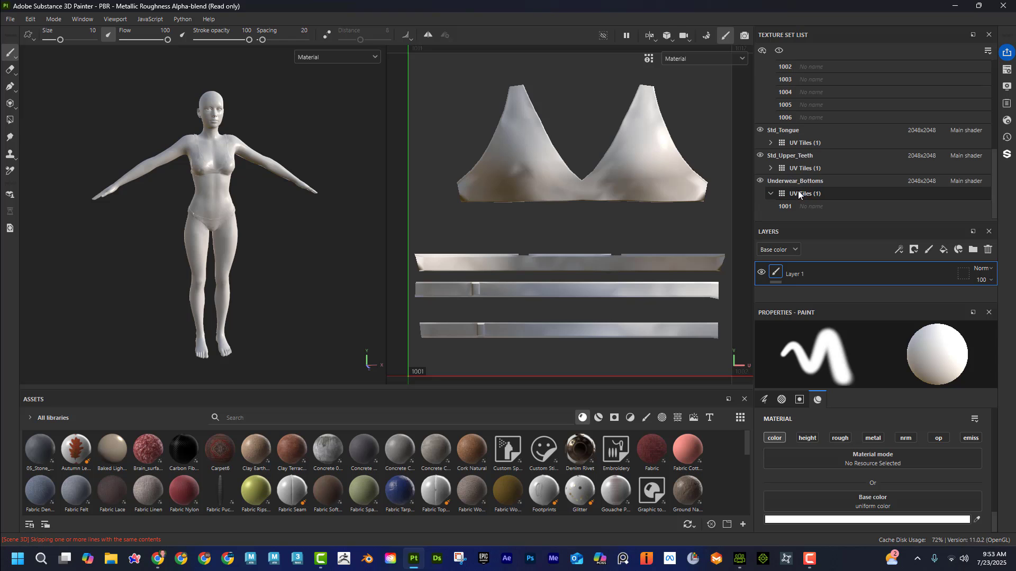
pyautogui.scroll(4, 817, 180)
# Step: Select the Std_Skin_Head texture set and examine its UV tiles from 1001 onward in the 2D view
pyautogui.click(794, 80)
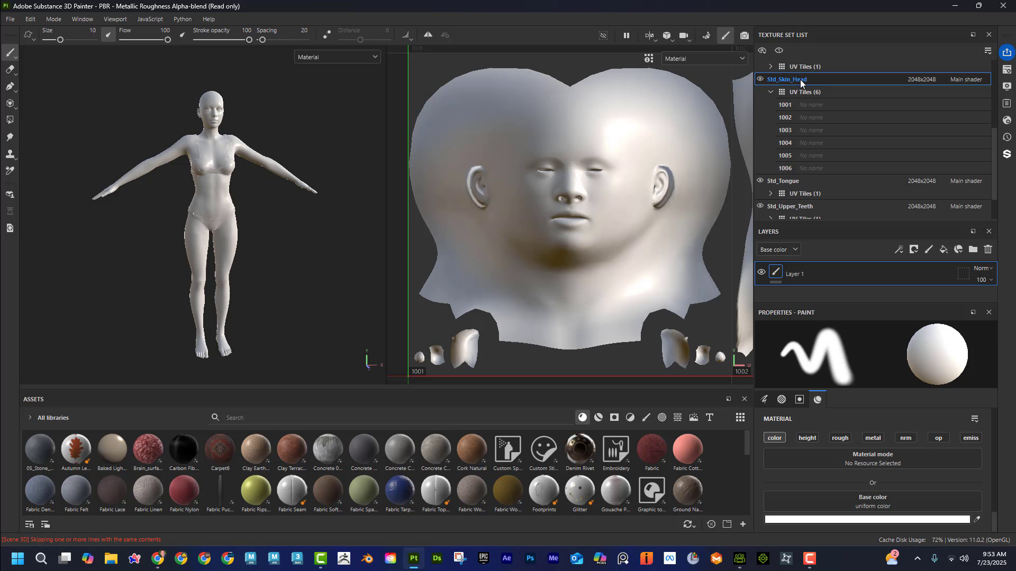
pyautogui.scroll(-3, 584, 227)
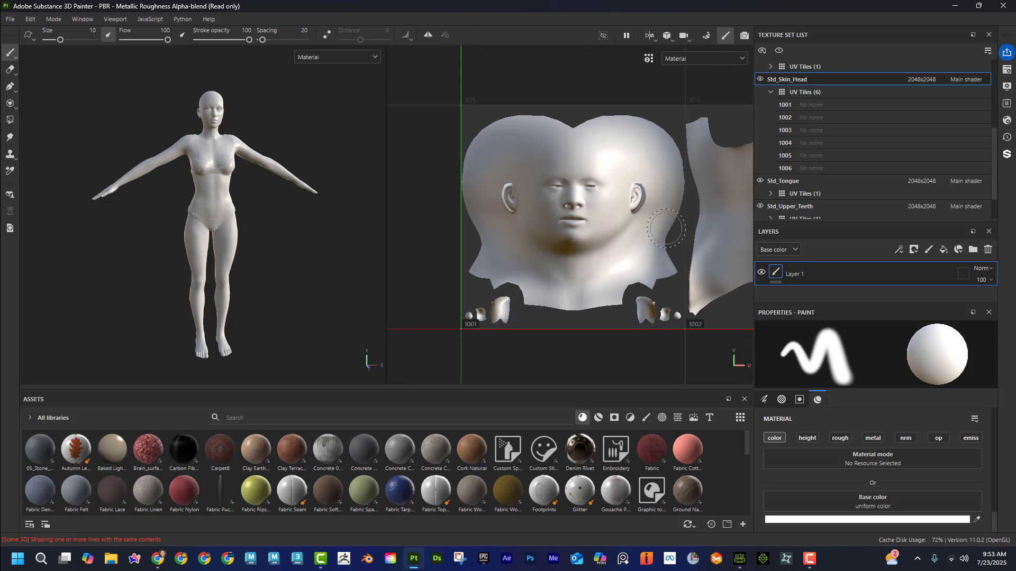
pyautogui.keyDown('alt'); pyautogui.moveTo(684, 229); pyautogui.dragTo(509, 225, button='middle'); pyautogui.keyUp('alt')
pyautogui.keyDown('alt'); pyautogui.moveTo(741, 224); pyautogui.dragTo(392, 217, button='middle'); pyautogui.keyUp('alt')
pyautogui.keyDown('alt'); pyautogui.moveTo(579, 218); pyautogui.dragTo(407, 214, button='middle'); pyautogui.keyUp('alt')
pyautogui.keyDown('alt'); pyautogui.moveTo(688, 218); pyautogui.dragTo(574, 210, button='middle'); pyautogui.keyUp('alt')
pyautogui.keyDown('alt'); pyautogui.moveTo(402, 213); pyautogui.dragTo(698, 208, button='middle'); pyautogui.keyUp('alt')
pyautogui.keyDown('alt'); pyautogui.moveTo(533, 205); pyautogui.dragTo(539, 211, button='middle'); pyautogui.keyUp('alt')
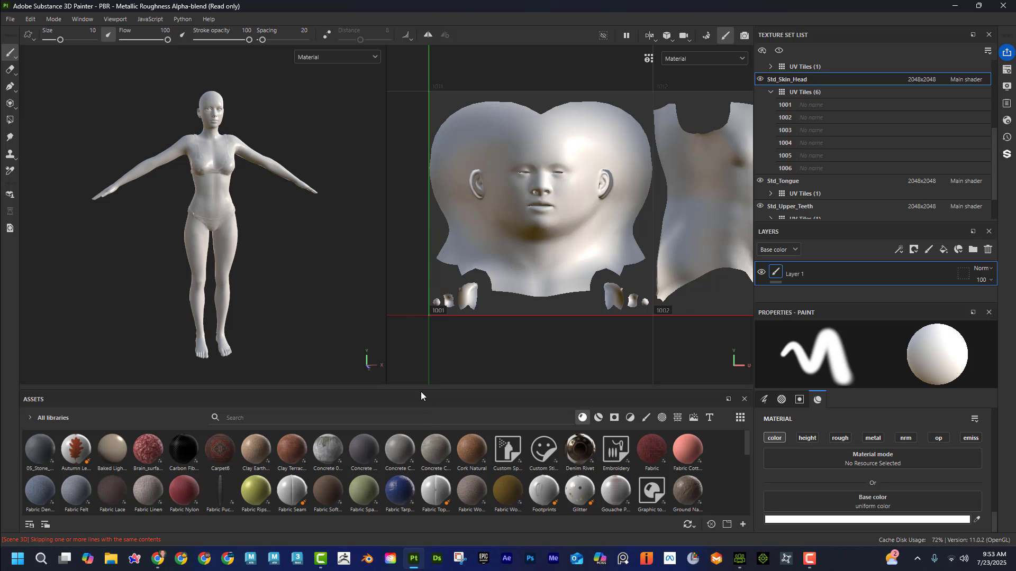
# Step: Enlarge the asset area and add all texture files from CC_Skin > Skin > Std_Skin_Head to a new resource import
pyautogui.moveTo(421, 390); pyautogui.dragTo(413, 319)
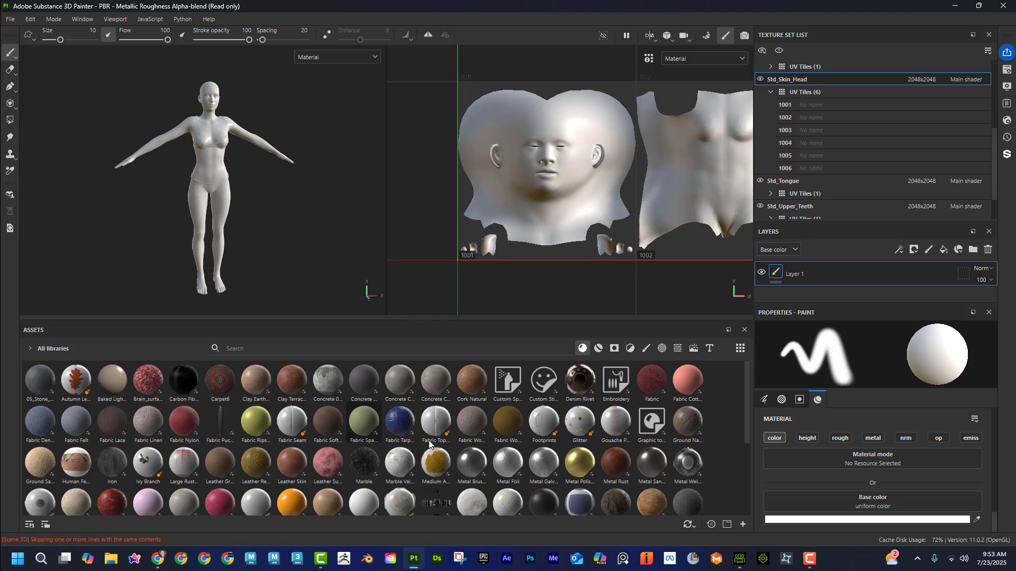
pyautogui.click(744, 525)
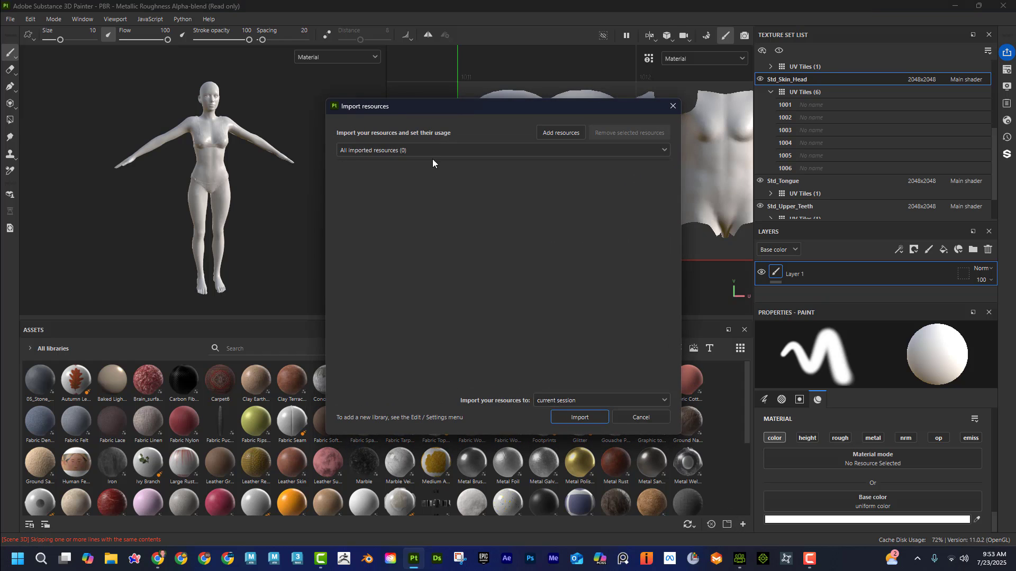
pyautogui.click(568, 133)
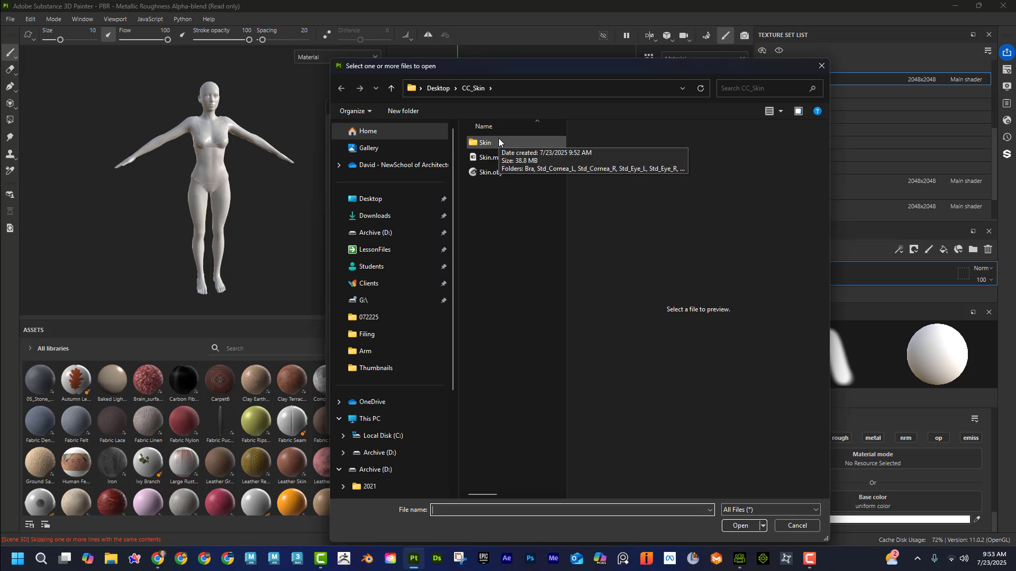
pyautogui.doubleClick(498, 138)
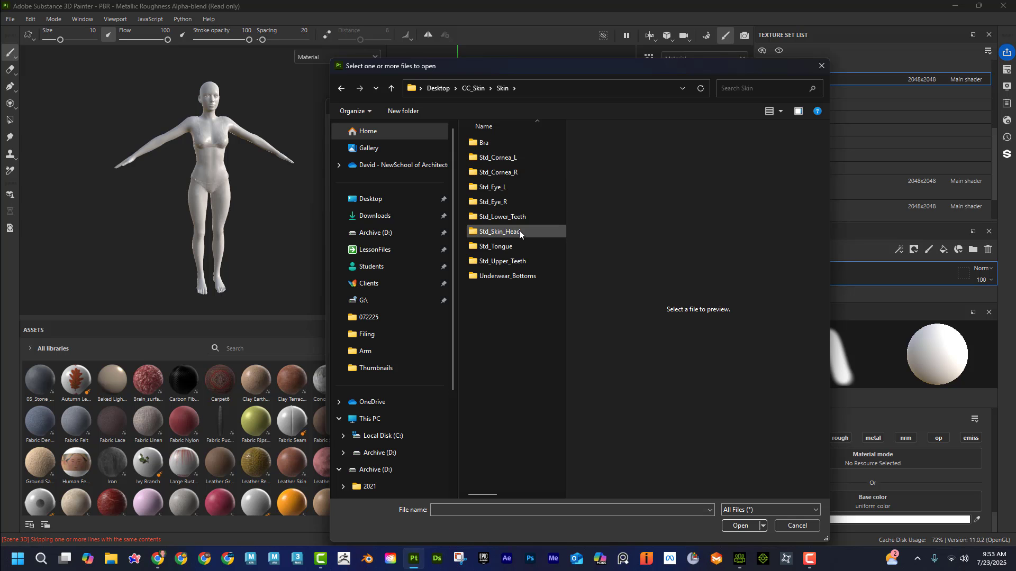
pyautogui.doubleClick(519, 230)
pyautogui.click(494, 156)
pyautogui.scroll(-15, 508, 265)
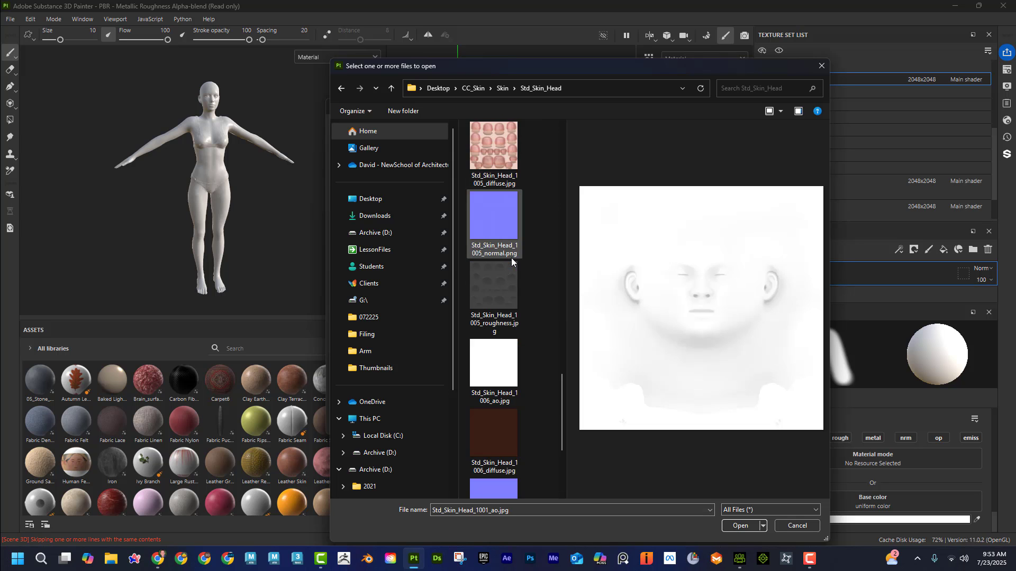
pyautogui.keyDown('shift'); pyautogui.click(505, 442); pyautogui.keyUp('shift')
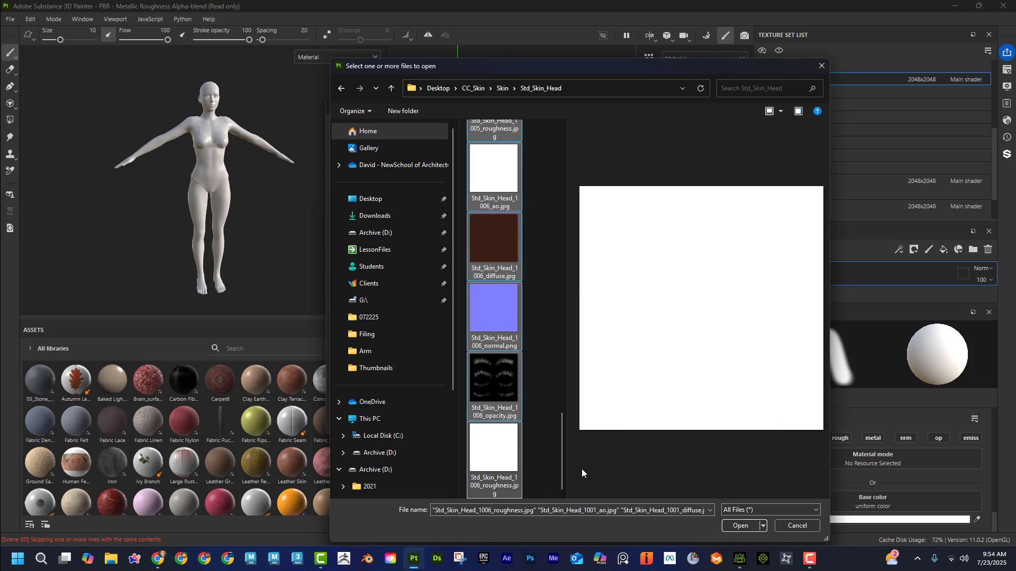
pyautogui.click(739, 526)
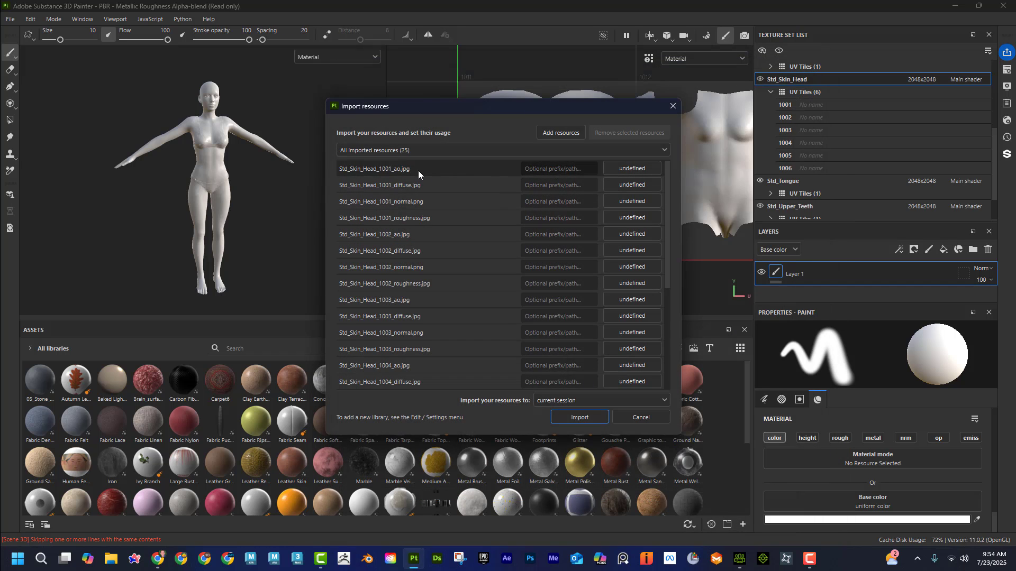
# Step: Select all the listed Std_Skin_Head resources and give them the shared prefix CC
pyautogui.click(435, 169)
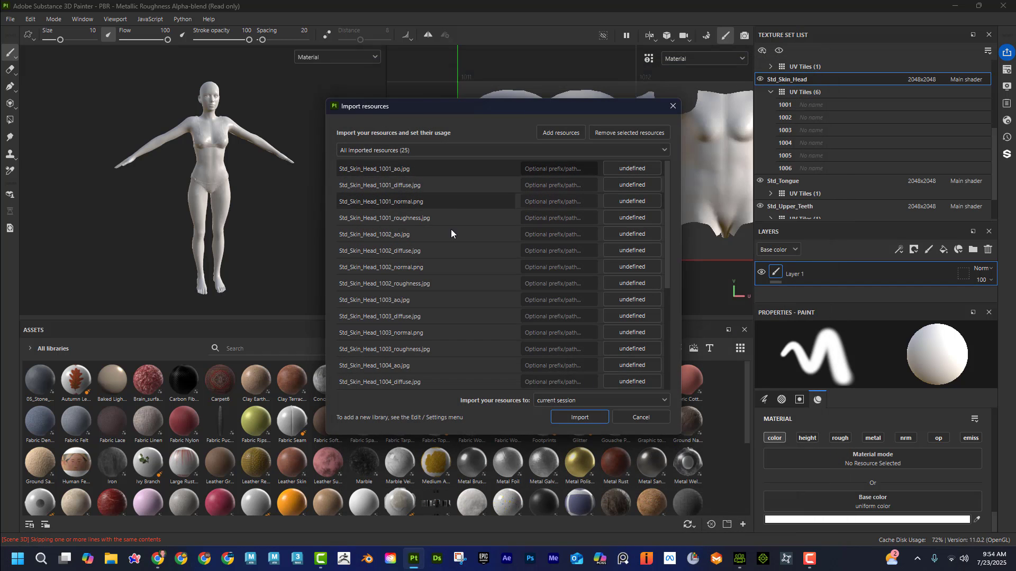
pyautogui.scroll(-4, 455, 238)
pyautogui.scroll(1, 441, 386)
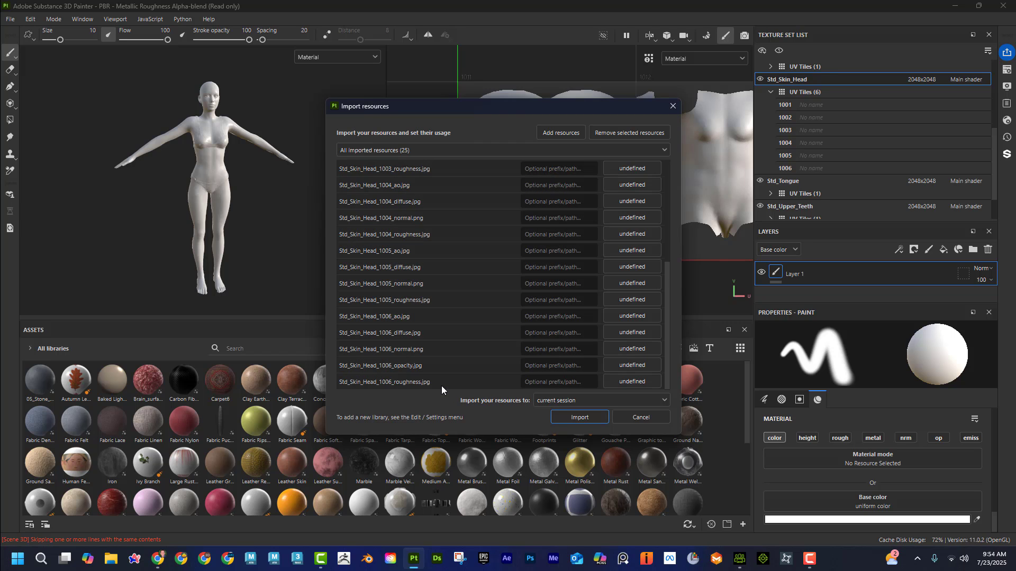
pyautogui.scroll(2, 468, 256)
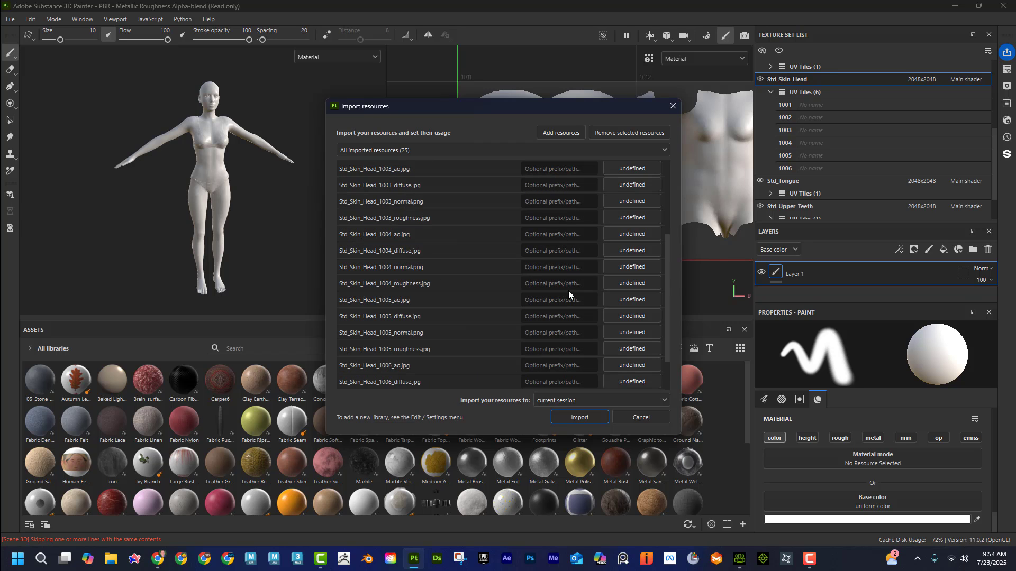
pyautogui.scroll(3, 568, 290)
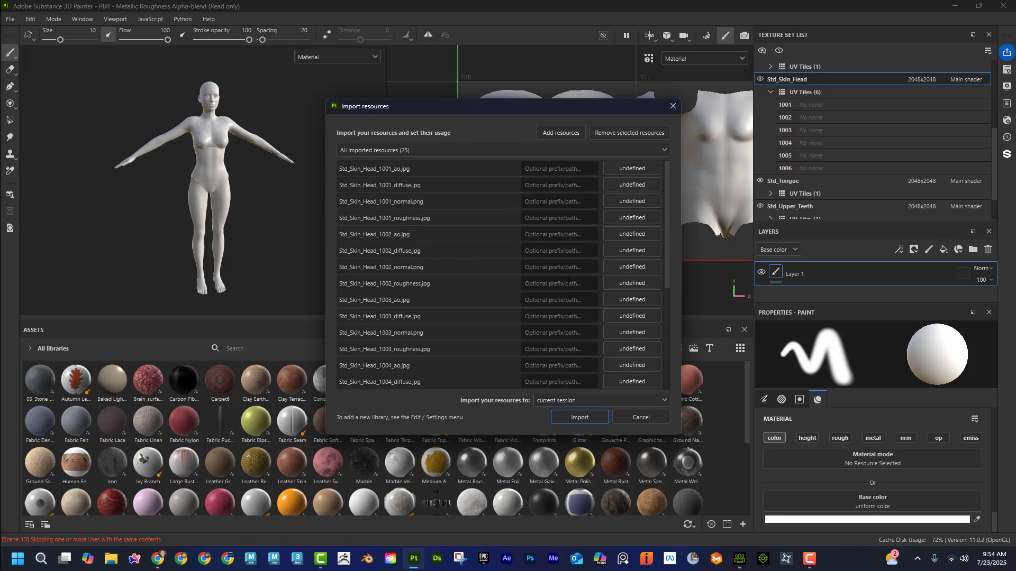
pyautogui.click(554, 168)
pyautogui.write('ch')
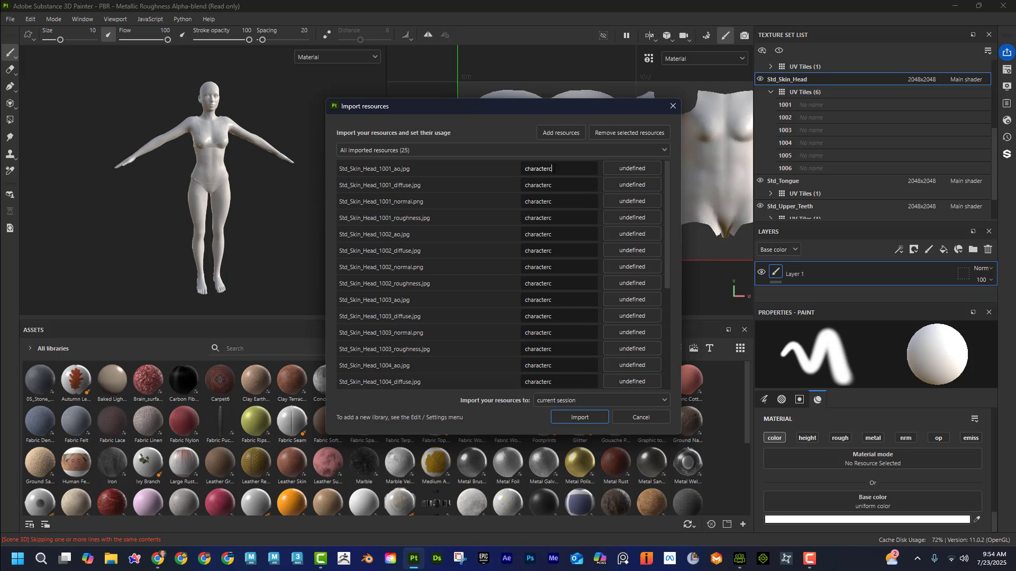
pyautogui.write('aracterc')
pyautogui.press('BackSpace')
pyautogui.press('BackSpace')
pyautogui.press('BackSpace')
pyautogui.press('BackSpace')
pyautogui.press('BackSpace')
pyautogui.press('BackSpace')
pyautogui.press('BackSpace')
pyautogui.press('BackSpace')
pyautogui.press('BackSpace')
pyautogui.press('BackSpace')
pyautogui.write('CC')
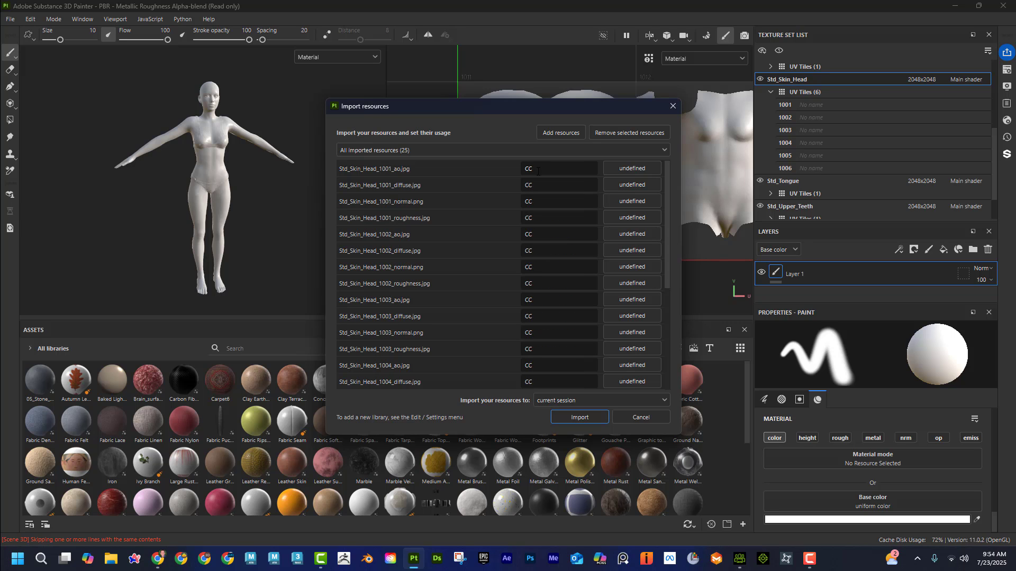
# Step: Set the usage of all selected resources to texture and import them into the current session
pyautogui.click(626, 168)
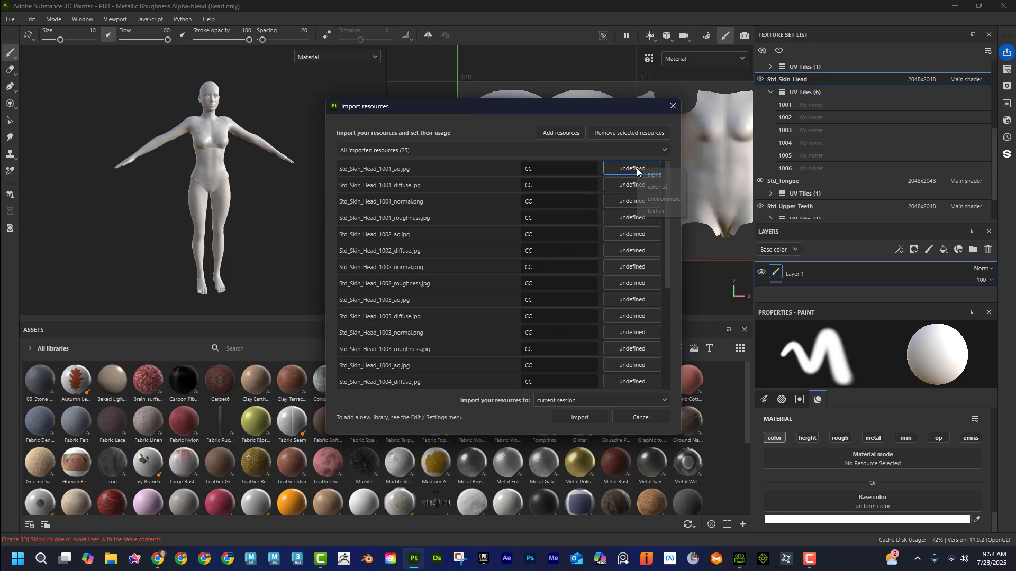
pyautogui.click(656, 211)
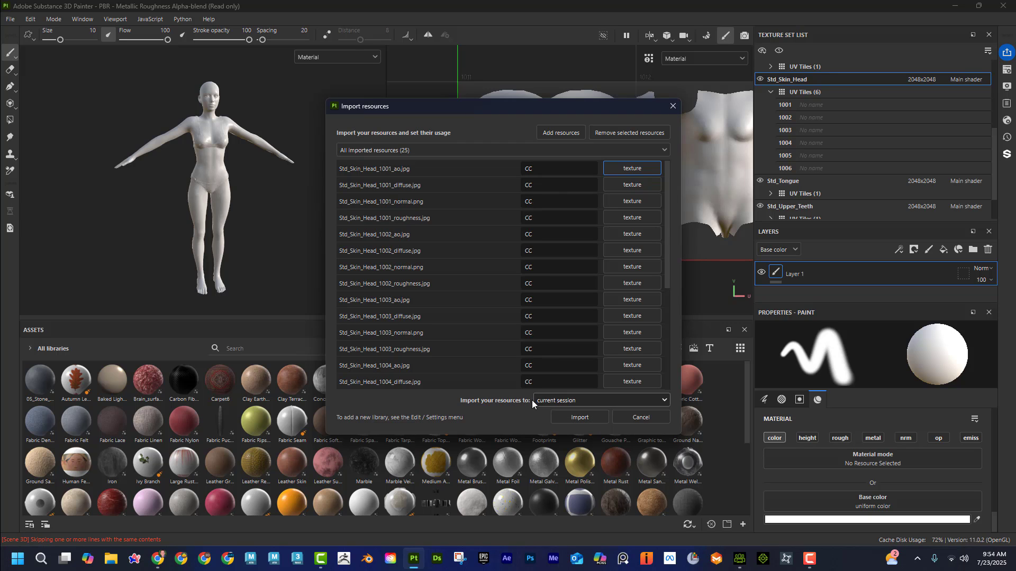
pyautogui.click(588, 420)
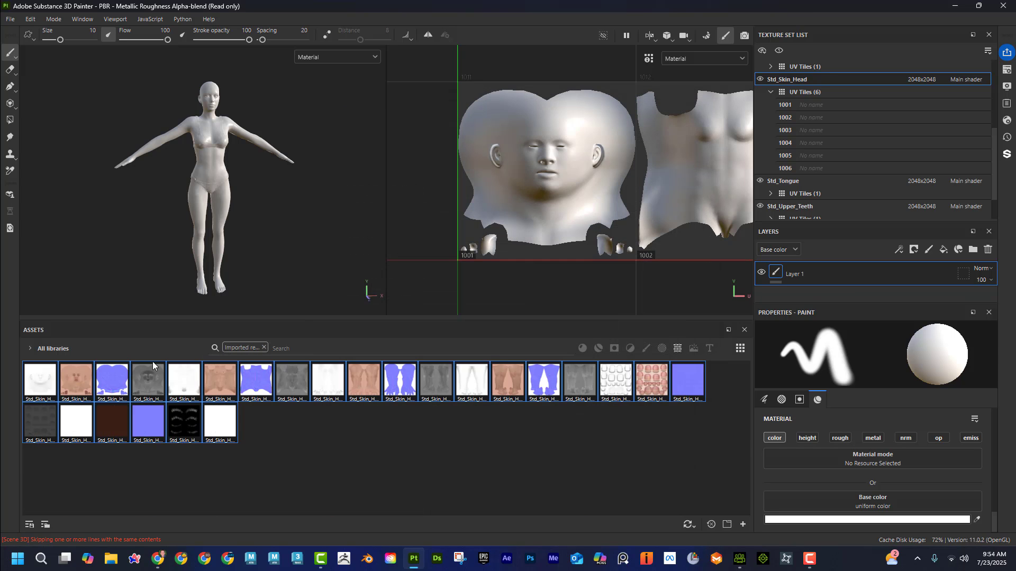
# Step: Remove the imported-resources filter, search the assets for "cc", and clear the search to browse the full library
pyautogui.click(265, 348)
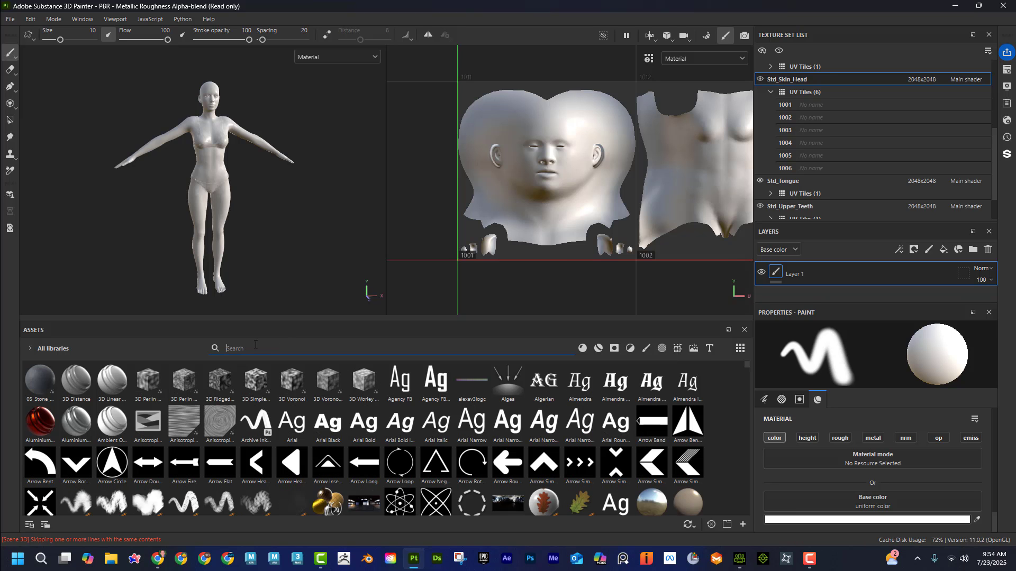
pyautogui.write('cc')
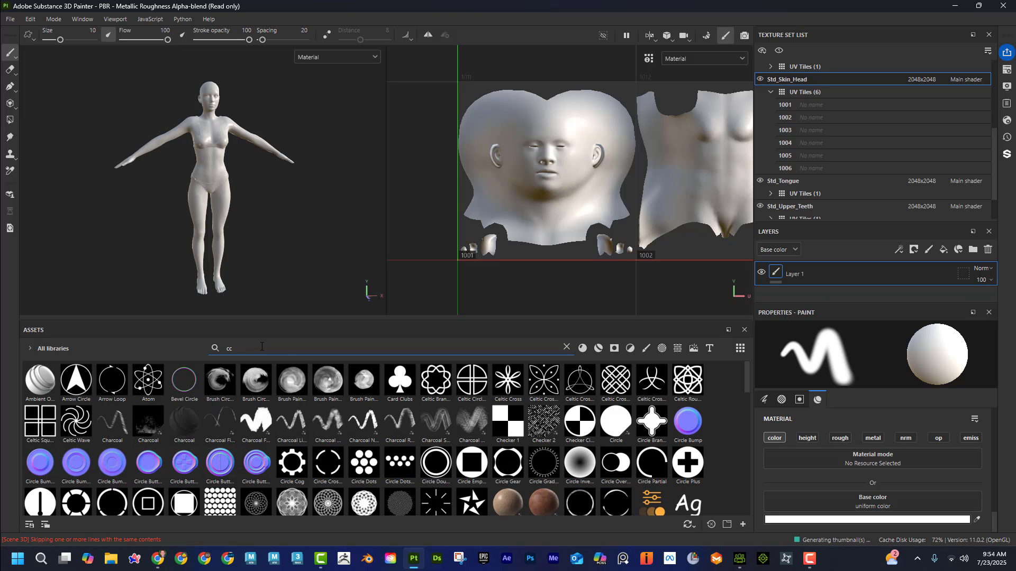
pyautogui.scroll(-1, 427, 418)
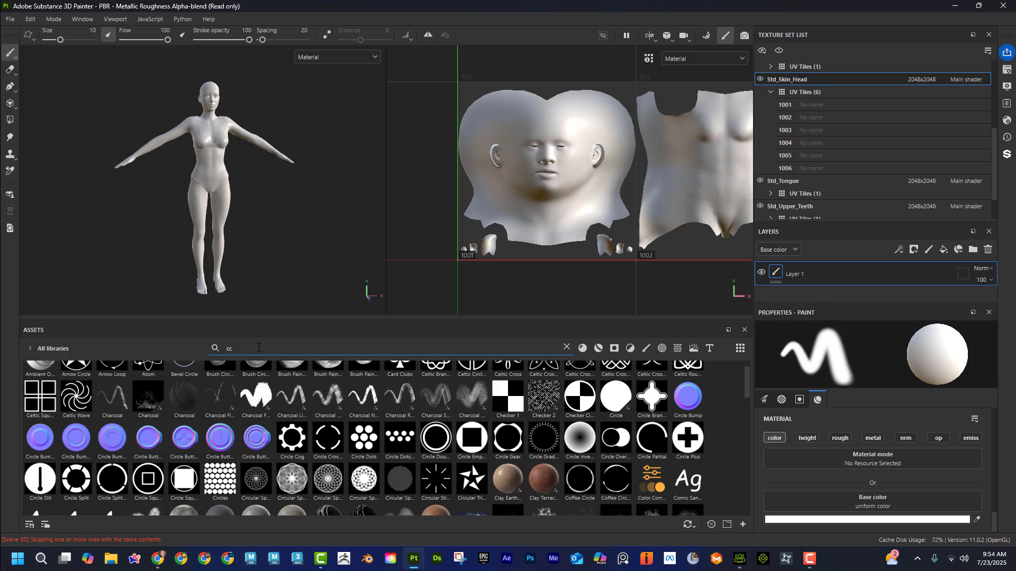
pyautogui.press('BackSpace')
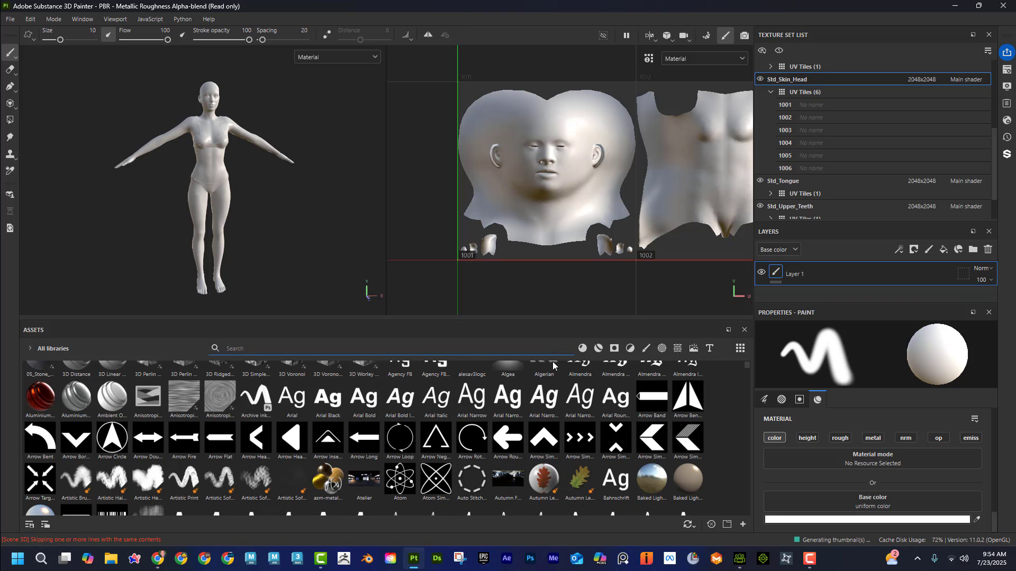
pyautogui.scroll(-10, 700, 455)
pyautogui.scroll(12, 698, 456)
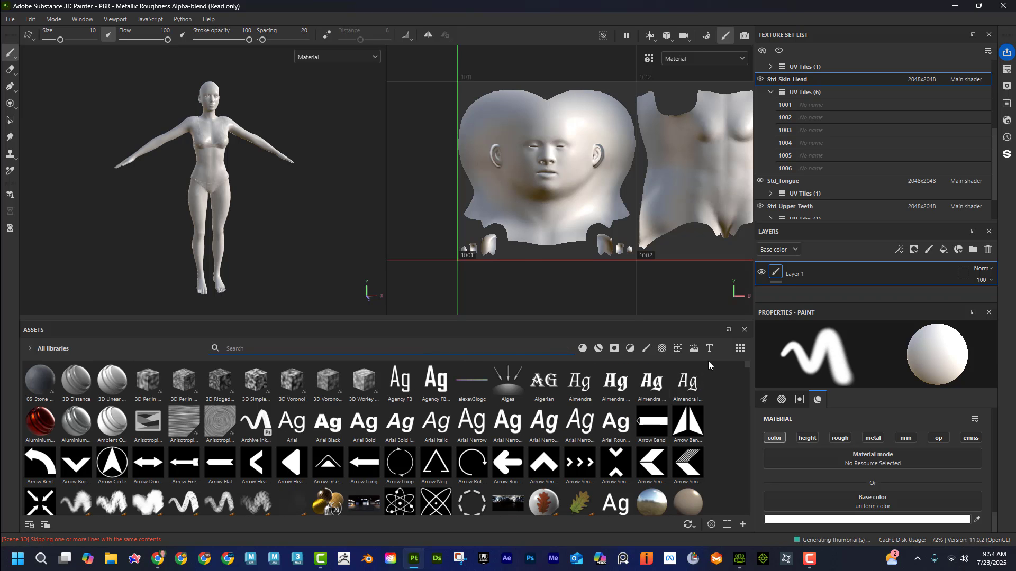
# Step: Add all texture files from the Std_Skin_Head folder to a new resource import
pyautogui.click(744, 524)
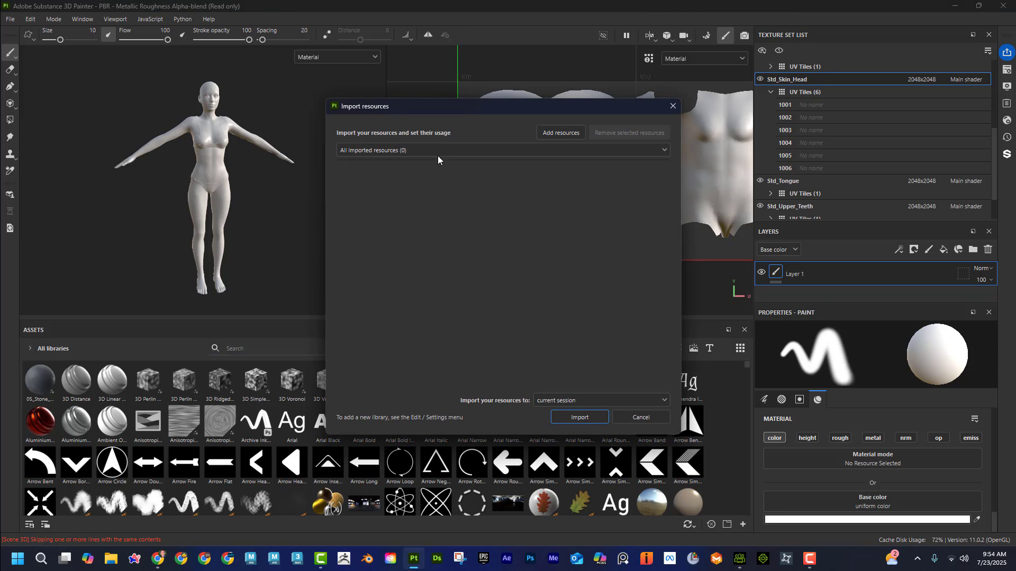
pyautogui.click(568, 133)
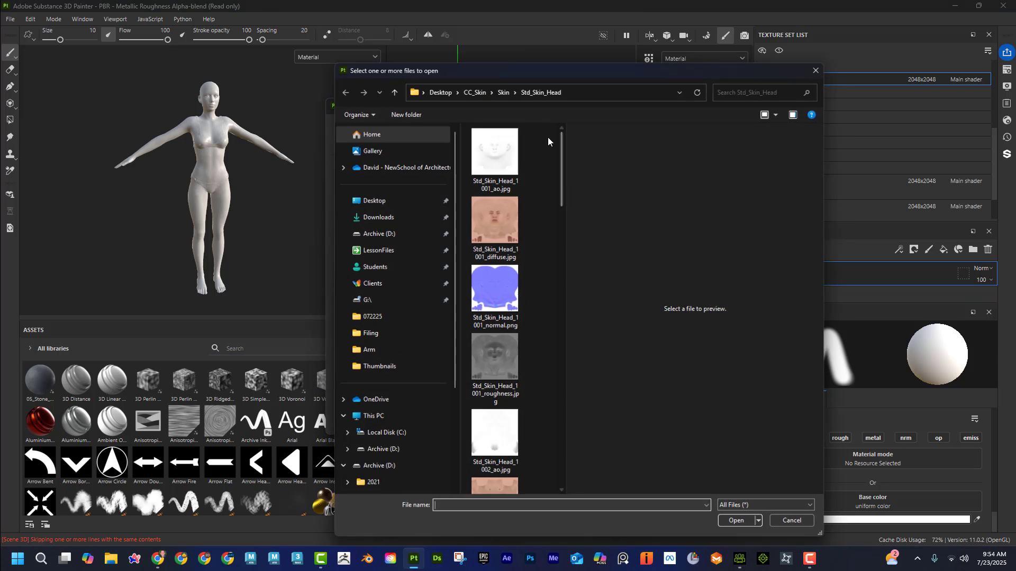
pyautogui.click(500, 177)
pyautogui.moveTo(561, 164); pyautogui.dragTo(561, 455)
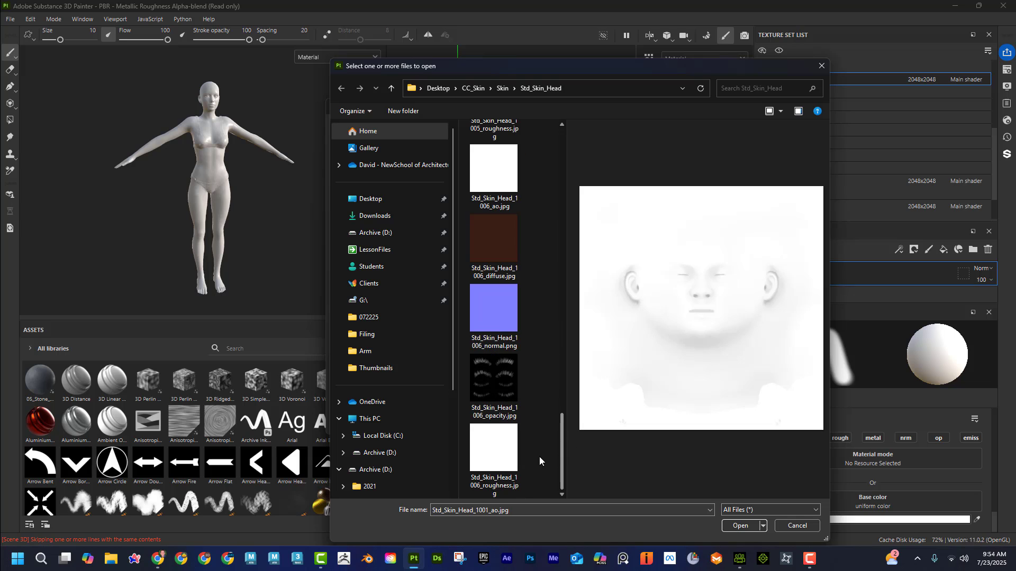
pyautogui.keyDown('shift'); pyautogui.click(484, 461); pyautogui.keyUp('shift')
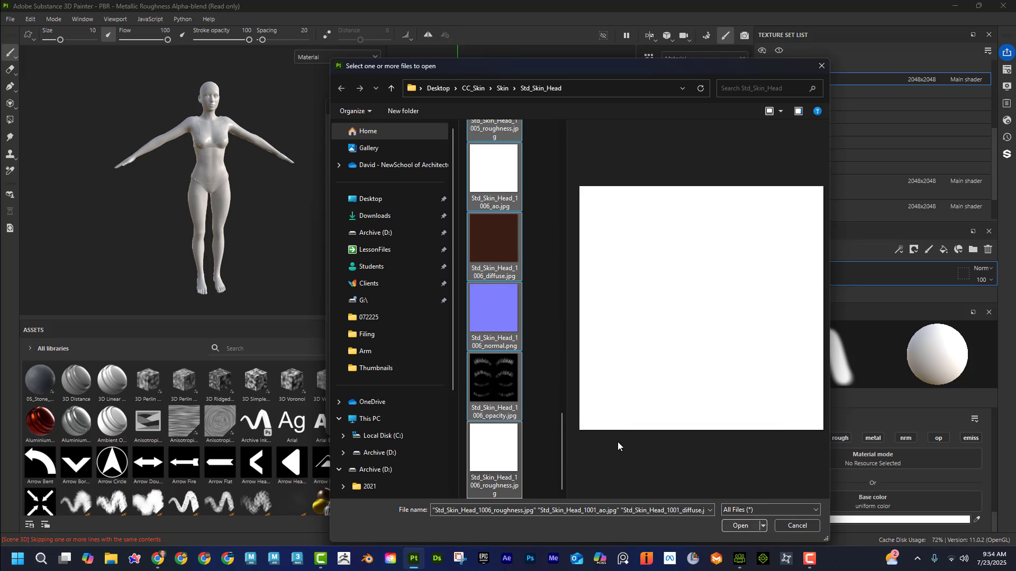
pyautogui.click(740, 525)
# Step: Select all the listed Std_Skin_Head resources and give them the shared prefix custom
pyautogui.click(430, 168)
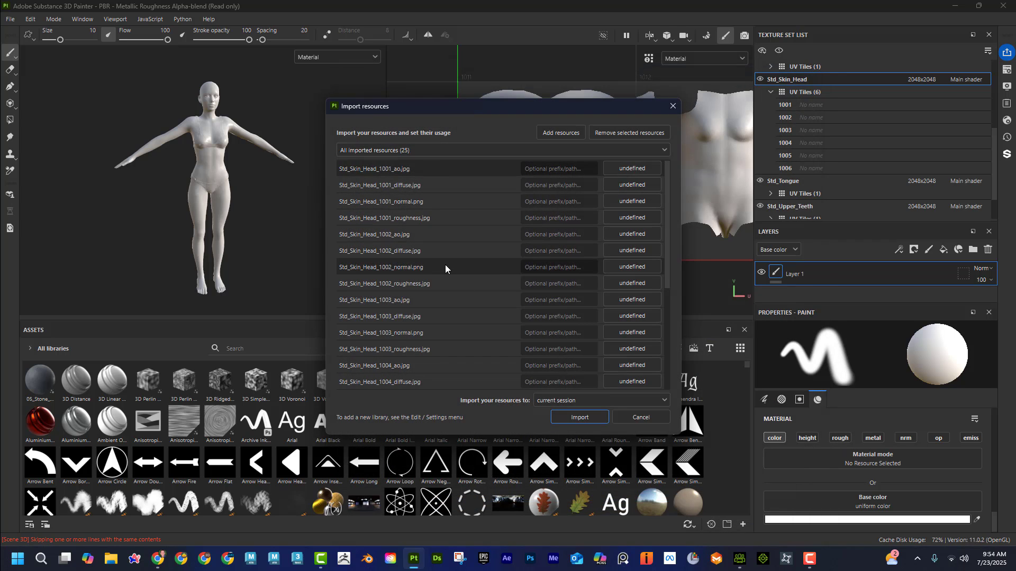
pyautogui.scroll(-4, 445, 265)
pyautogui.scroll(3, 463, 384)
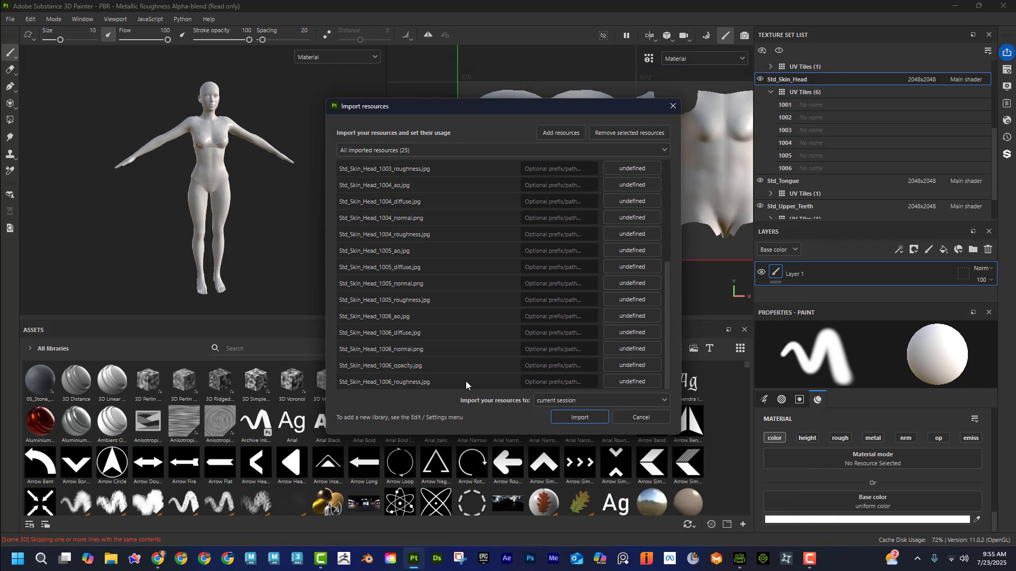
pyautogui.write('c')
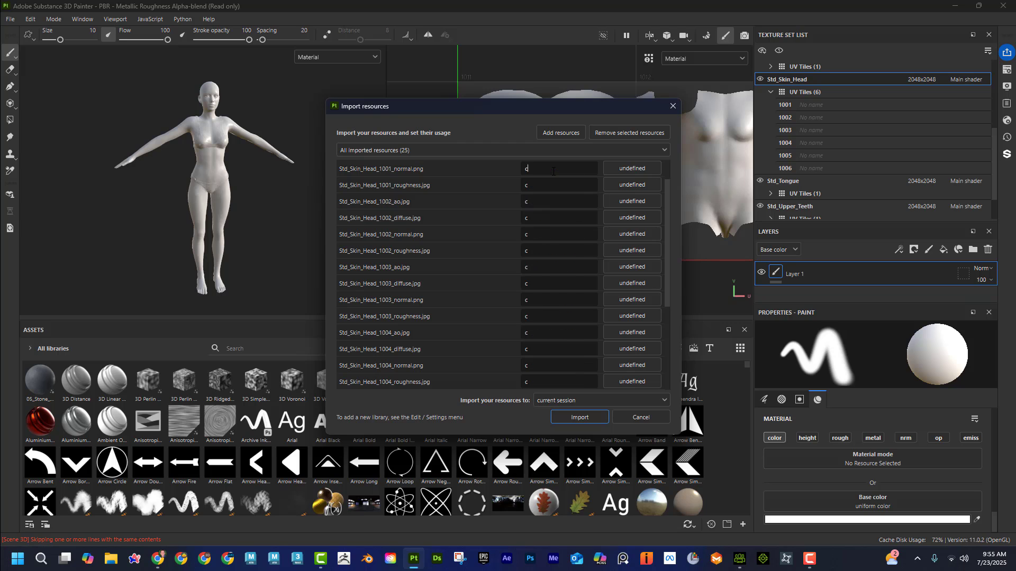
pyautogui.write('ustom')
# Step: Set the usage of all selected resources to texture and import them into the current session
pyautogui.click(633, 169)
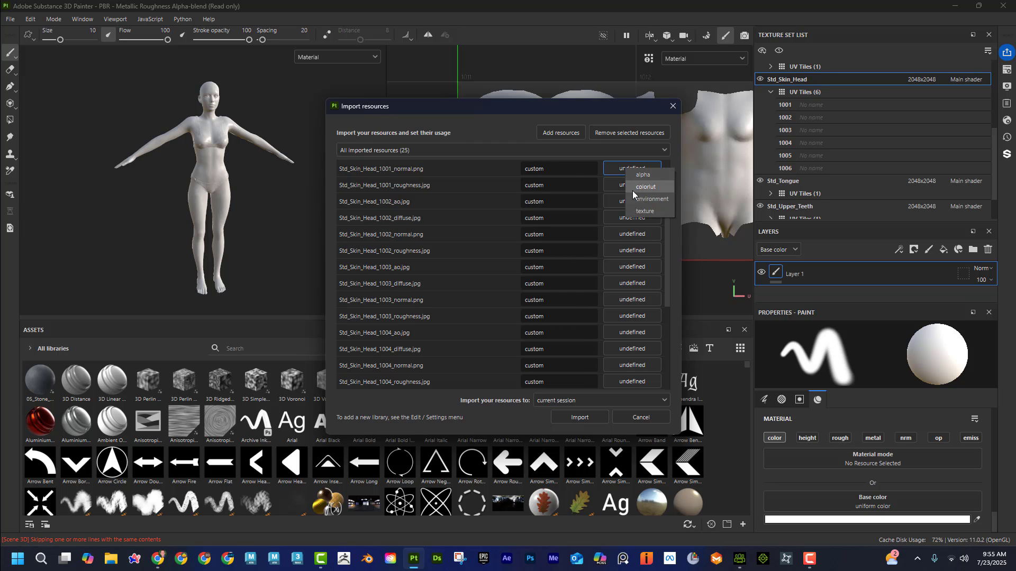
pyautogui.click(643, 211)
pyautogui.click(586, 415)
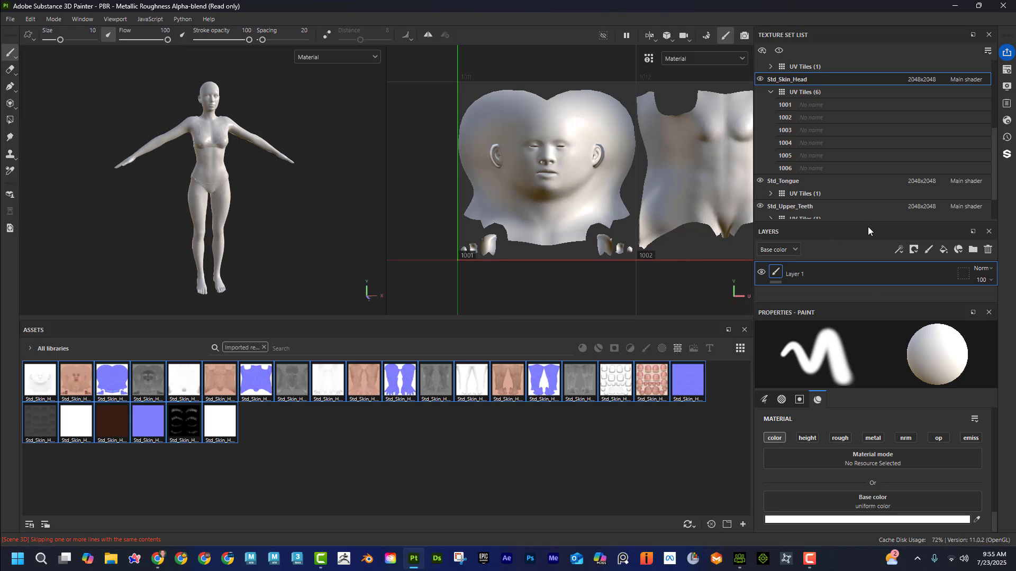
# Step: Delete the Std_Skin_Head set's paint layer and add a fill layer named Face in its place
pyautogui.moveTo(870, 221); pyautogui.dragTo(872, 173)
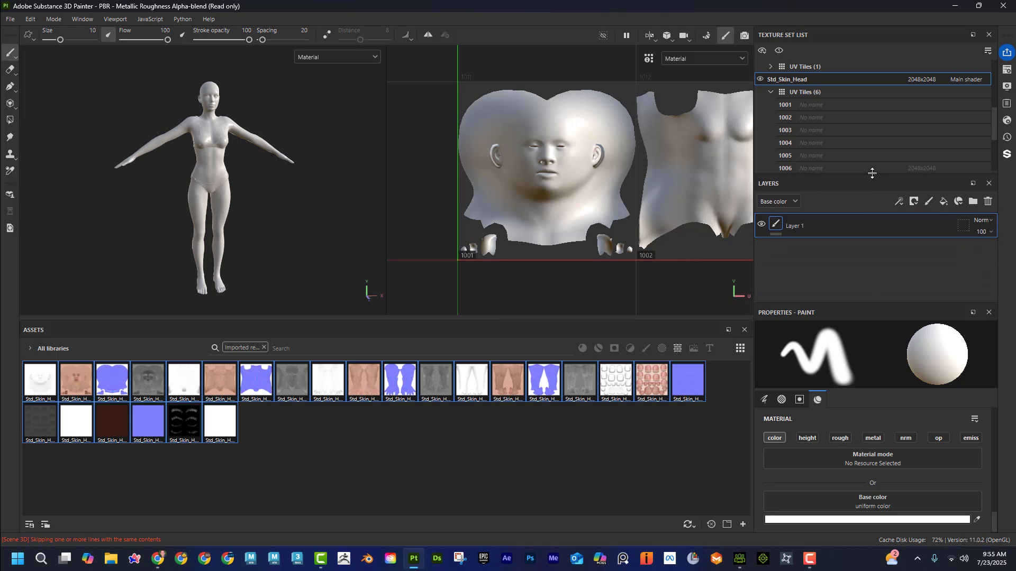
pyautogui.moveTo(854, 303); pyautogui.dragTo(853, 318)
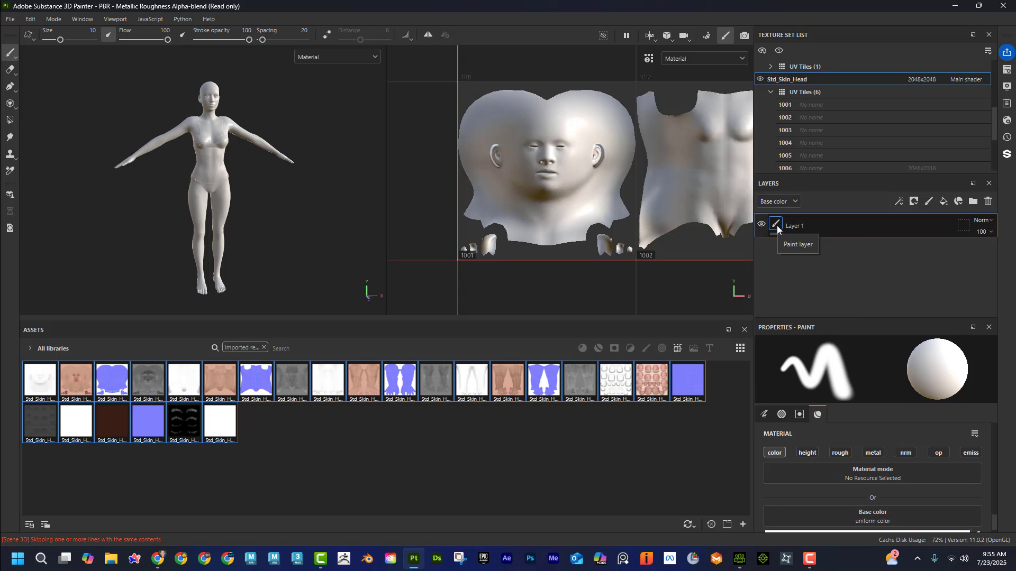
pyautogui.click(988, 202)
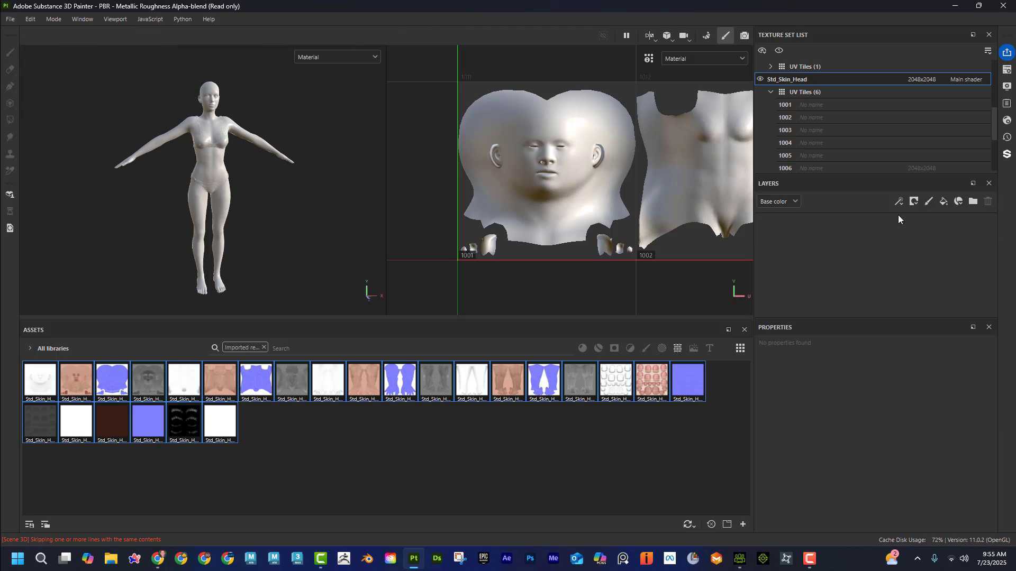
pyautogui.click(943, 201)
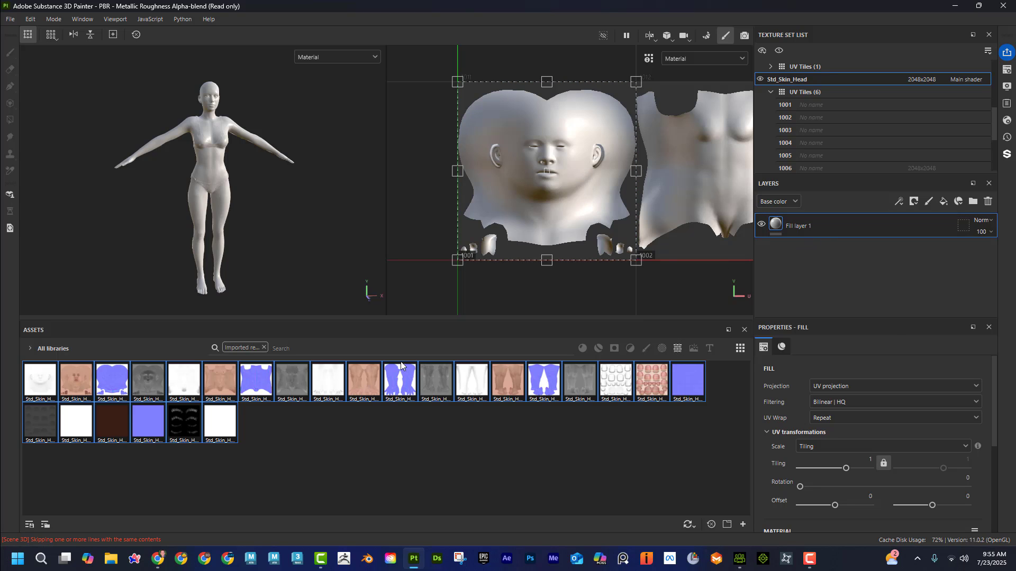
pyautogui.doubleClick(804, 226)
pyautogui.write('Face')
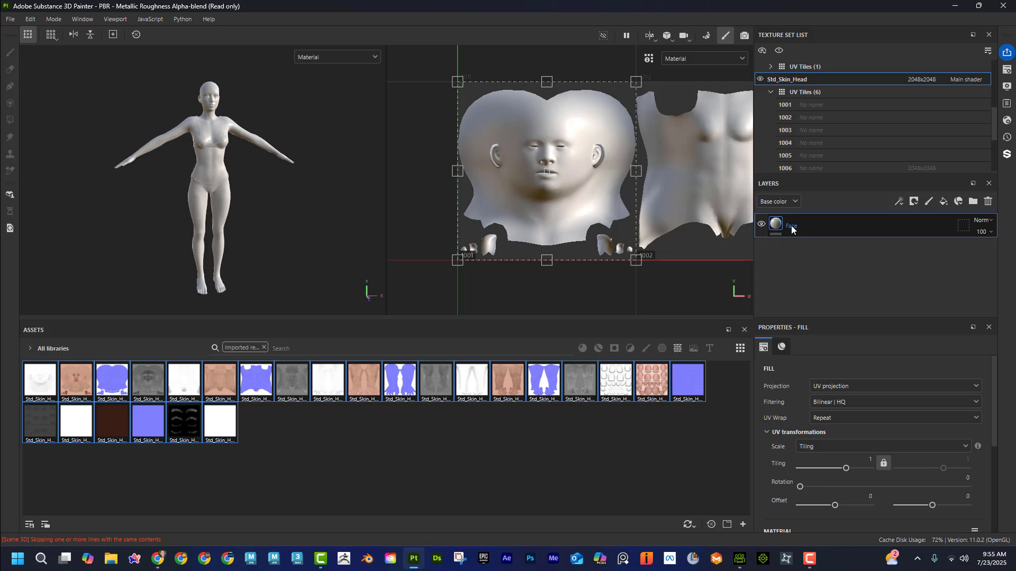
pyautogui.press('Return')
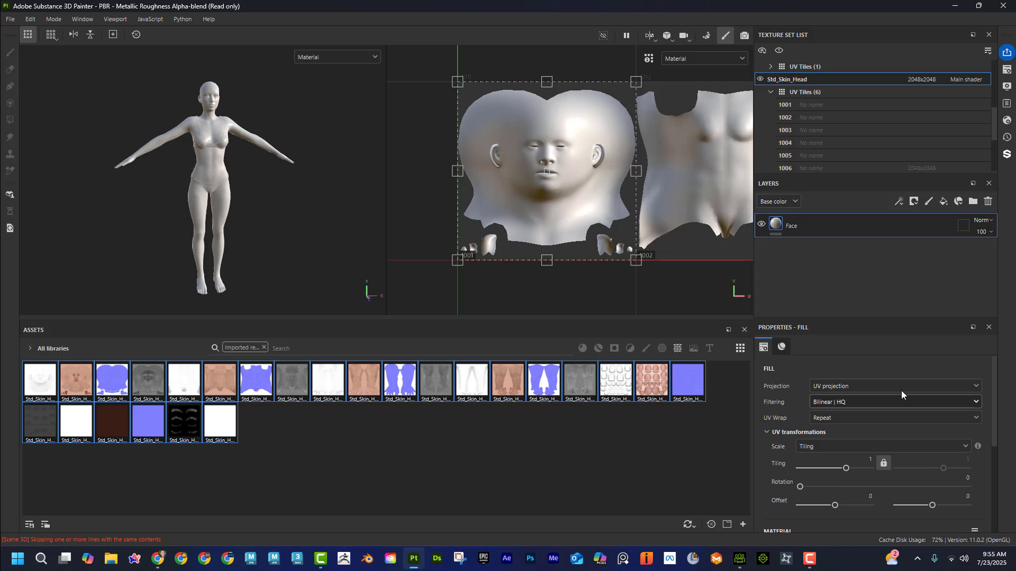
# Step: Enlarge the fill properties area and add an Ambient occlusion channel to the Std_Skin_Head texture set
pyautogui.moveTo(867, 319); pyautogui.dragTo(868, 258)
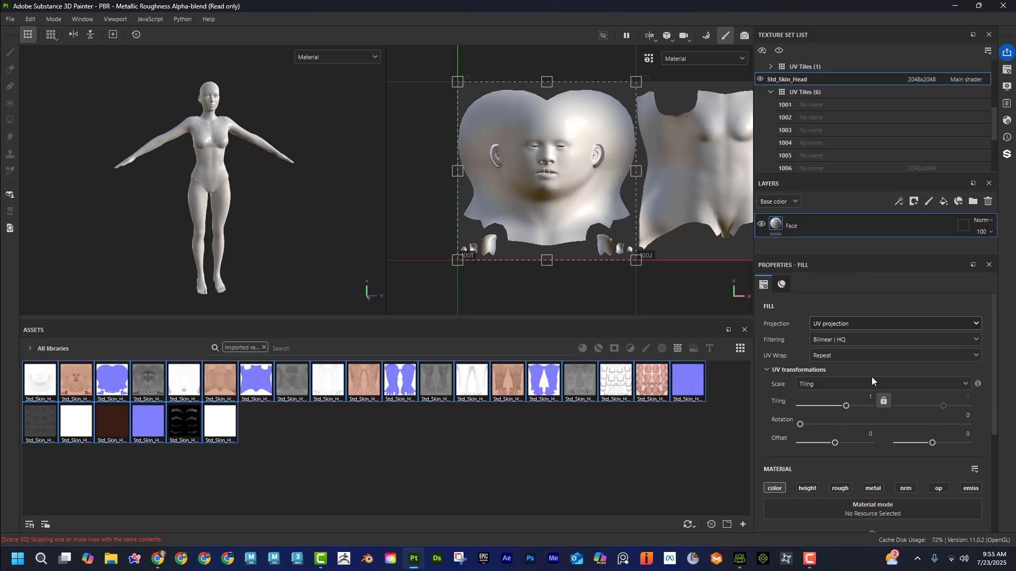
pyautogui.scroll(-3, 872, 365)
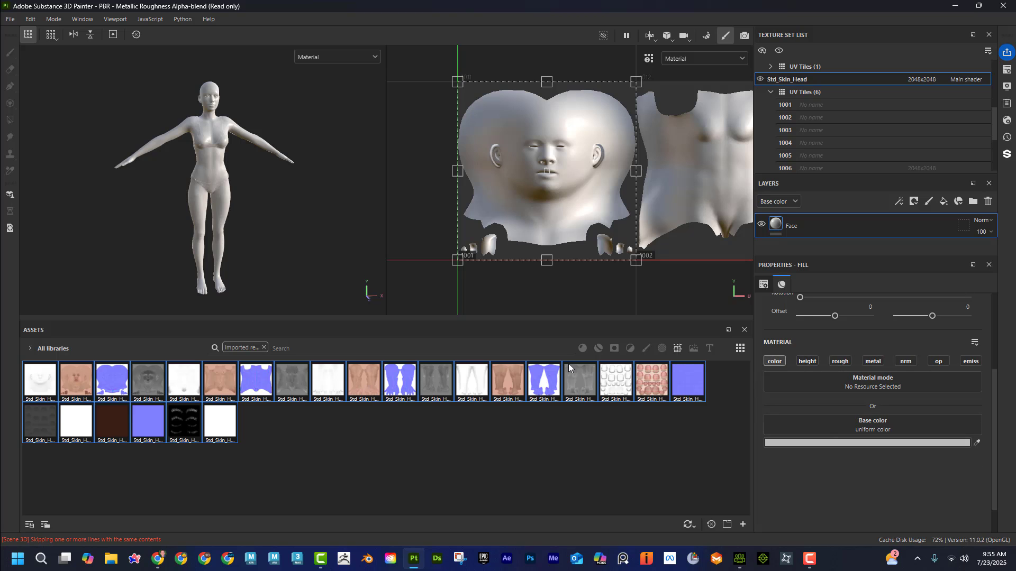
pyautogui.moveTo(46, 395)
pyautogui.click(1008, 70)
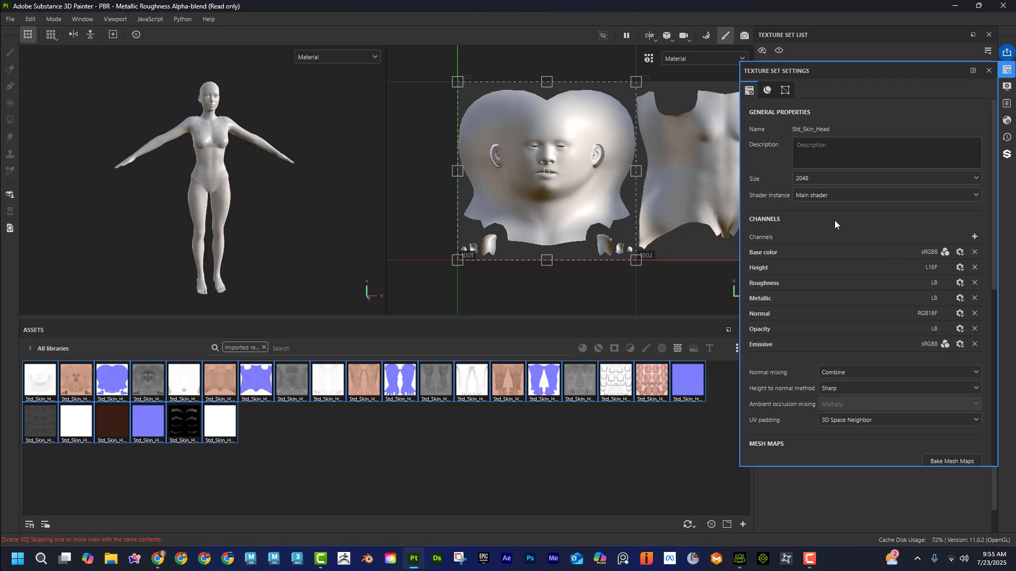
pyautogui.click(974, 237)
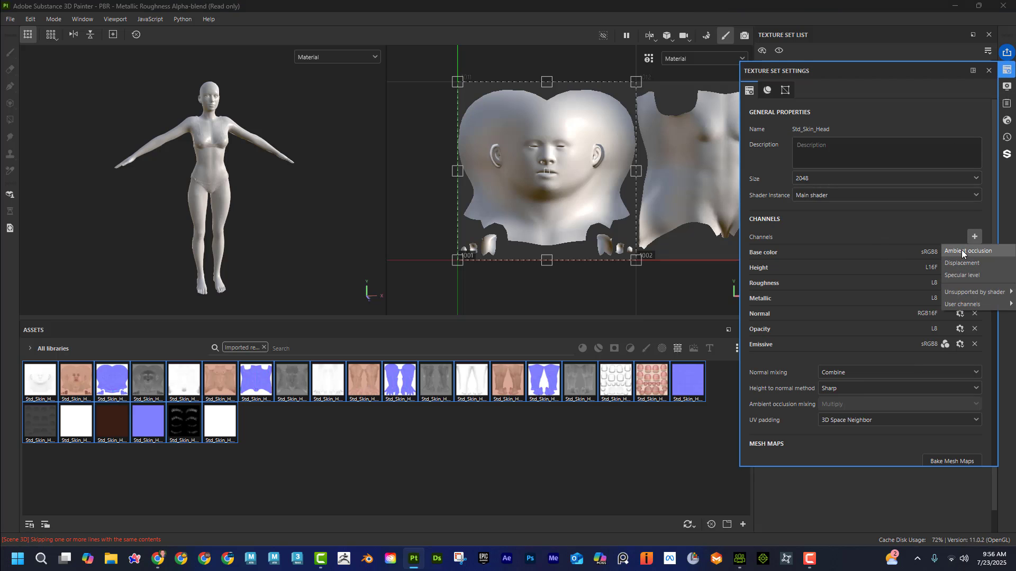
pyautogui.click(961, 250)
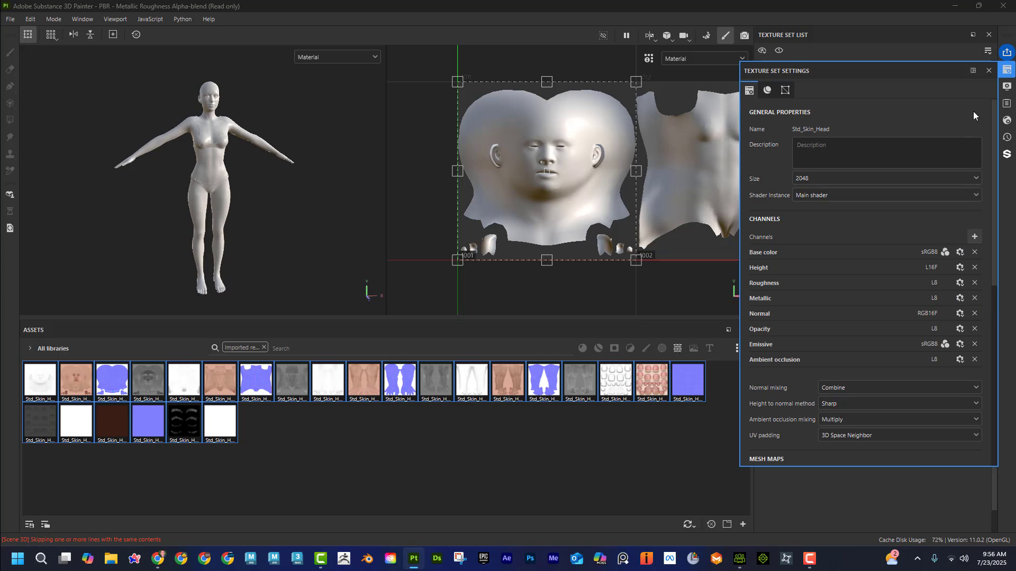
pyautogui.click(989, 71)
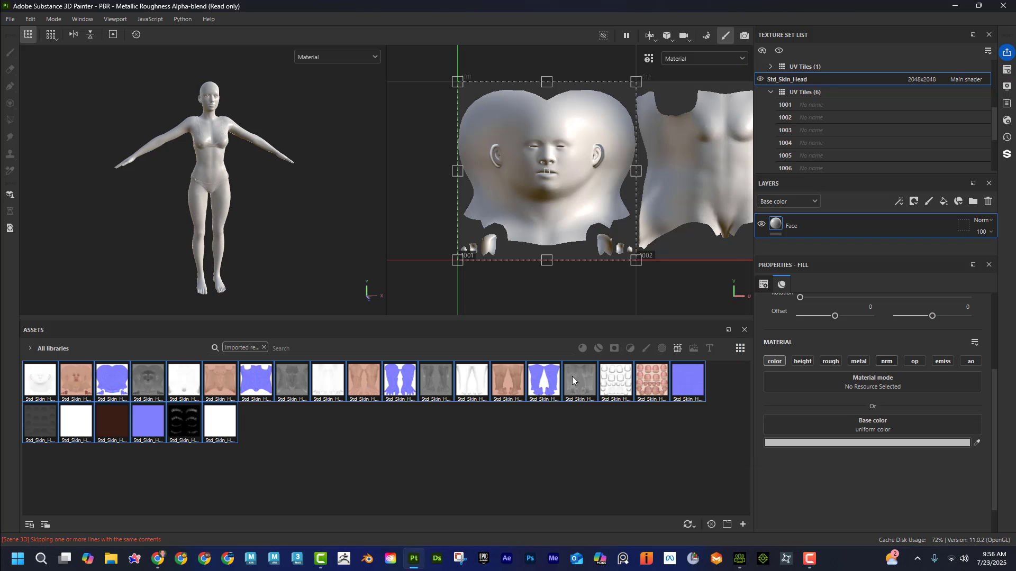
# Step: Review the further channels available for the Std_Skin_Head texture set and the shaders selectable for the main shader
pyautogui.moveTo(76, 391)
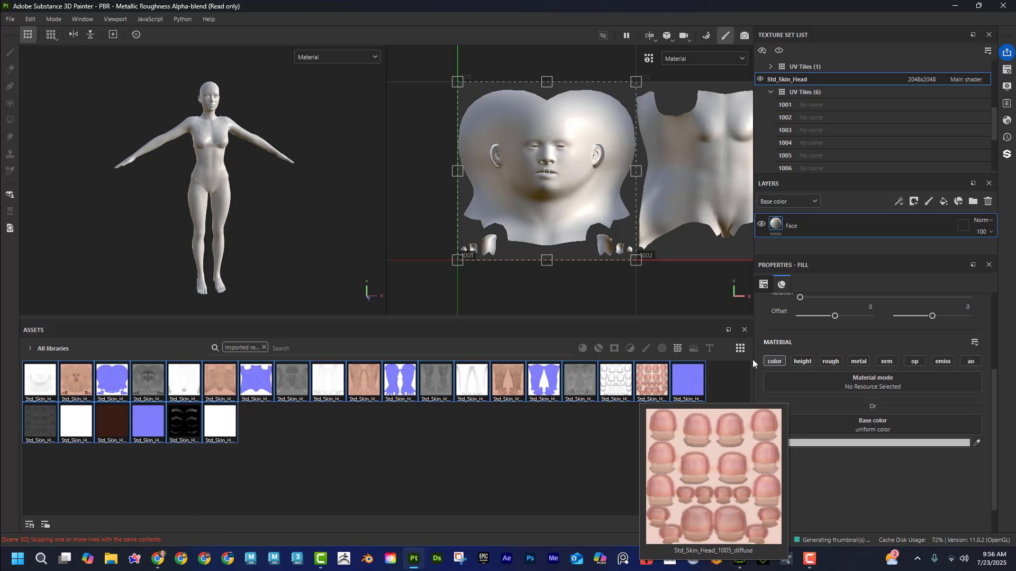
pyautogui.moveTo(122, 388)
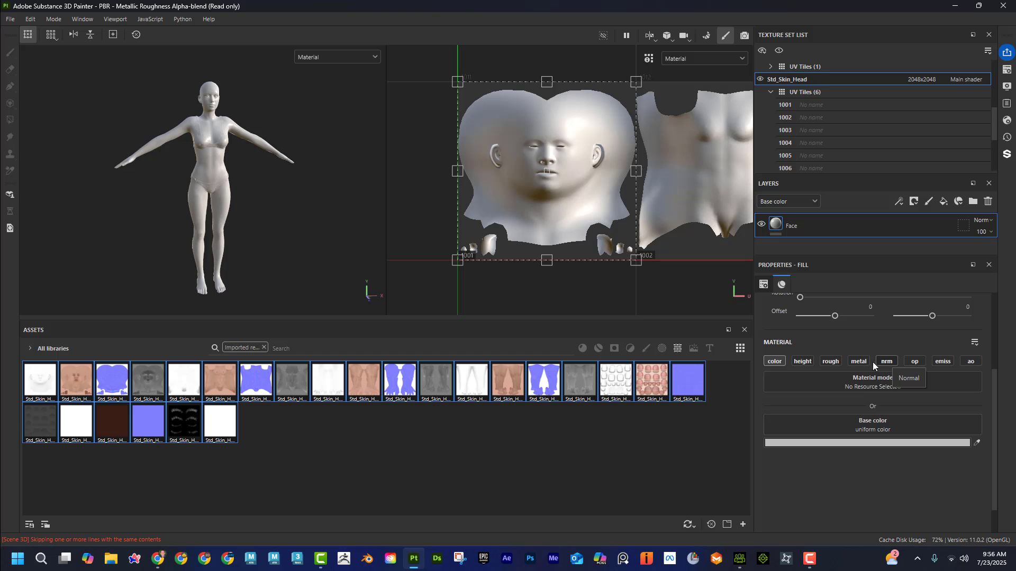
pyautogui.moveTo(150, 382)
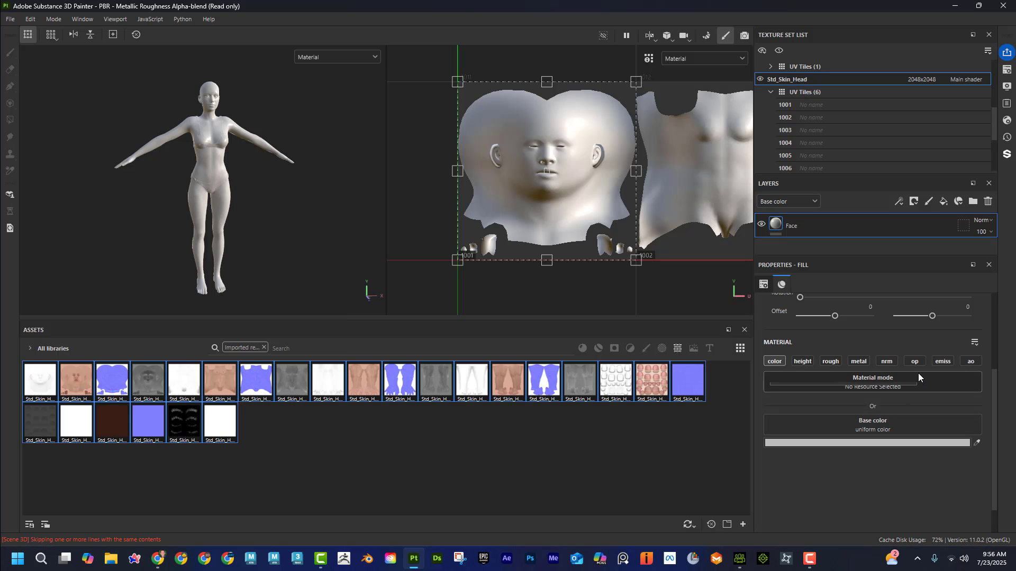
pyautogui.click(1007, 69)
pyautogui.click(974, 237)
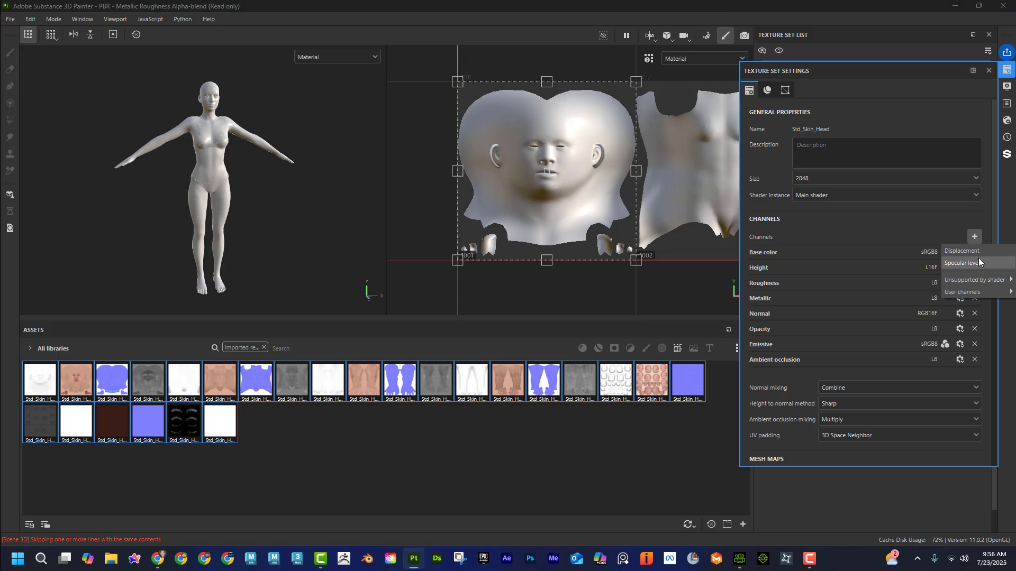
pyautogui.moveTo(976, 280)
pyautogui.click(937, 52)
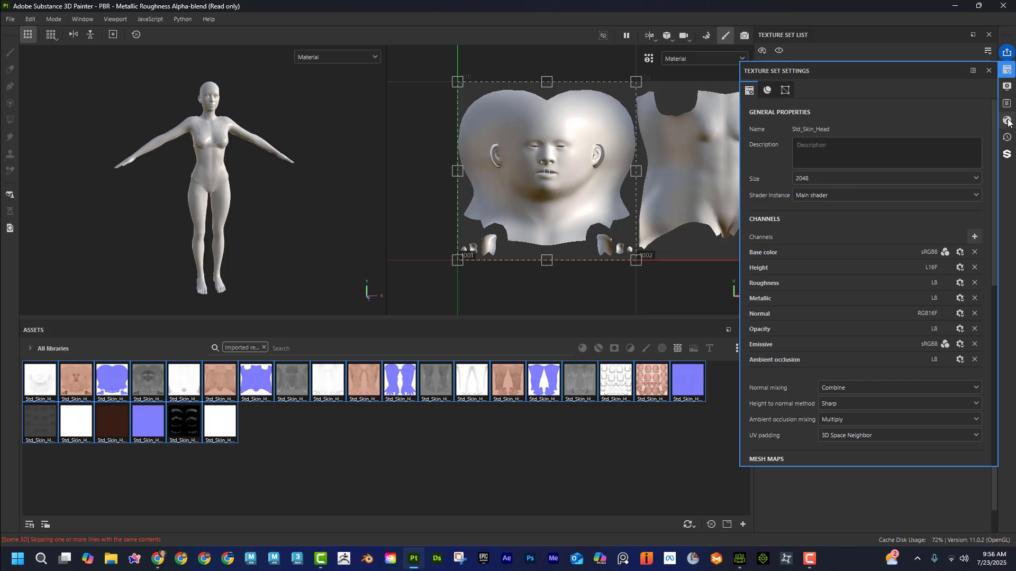
pyautogui.click(1007, 122)
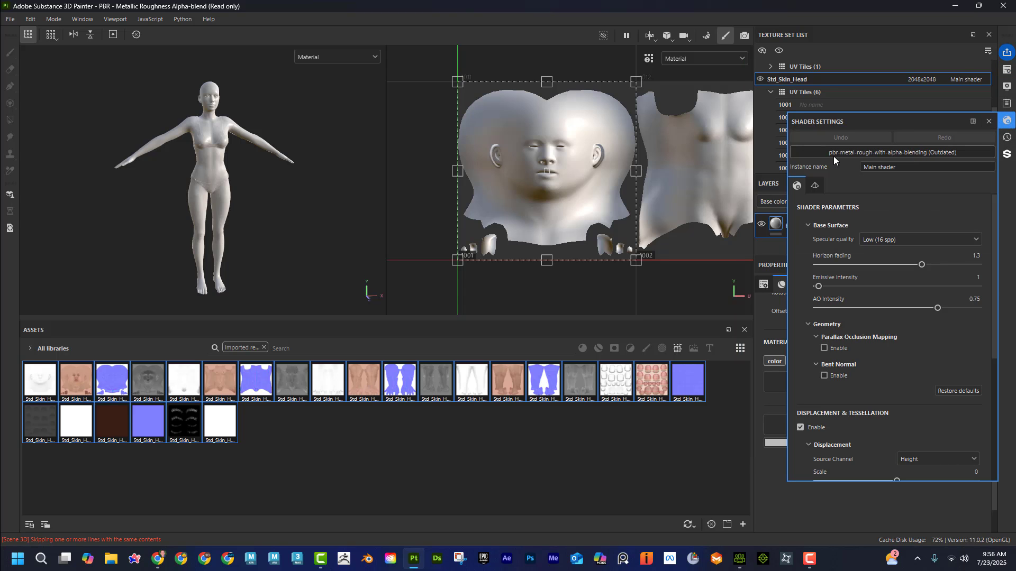
pyautogui.click(902, 153)
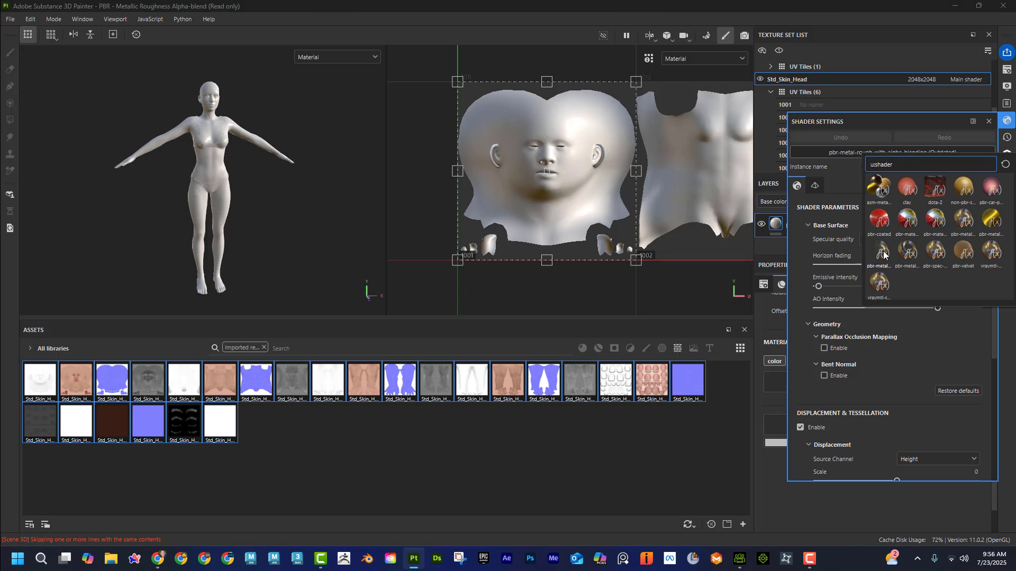
pyautogui.moveTo(885, 256)
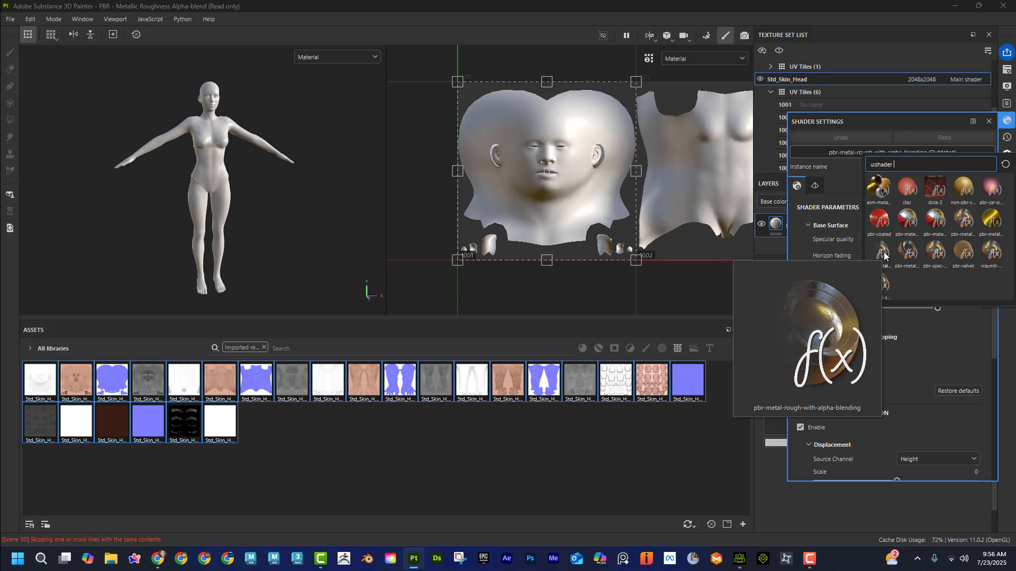
pyautogui.click(989, 124)
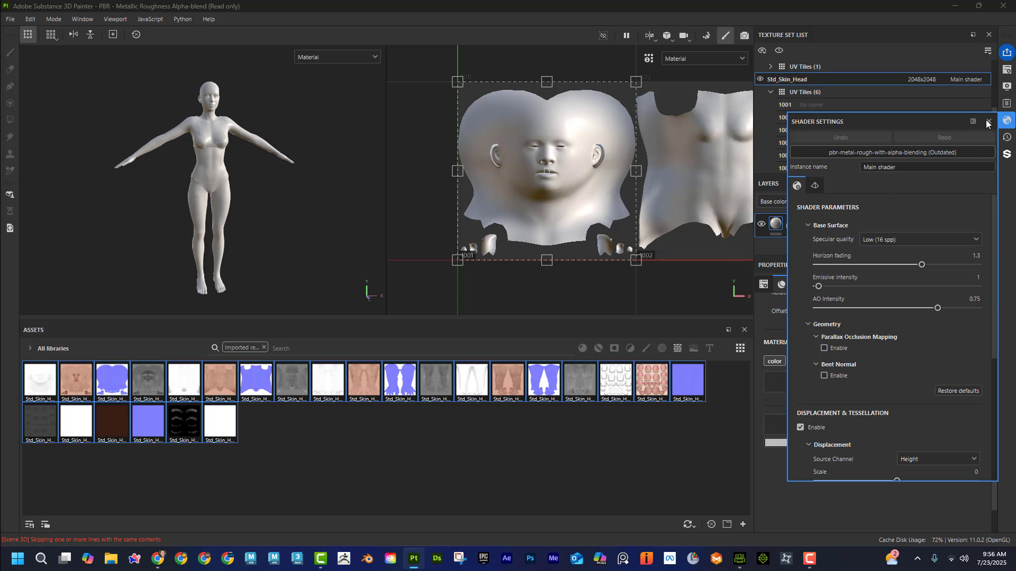
pyautogui.click(988, 123)
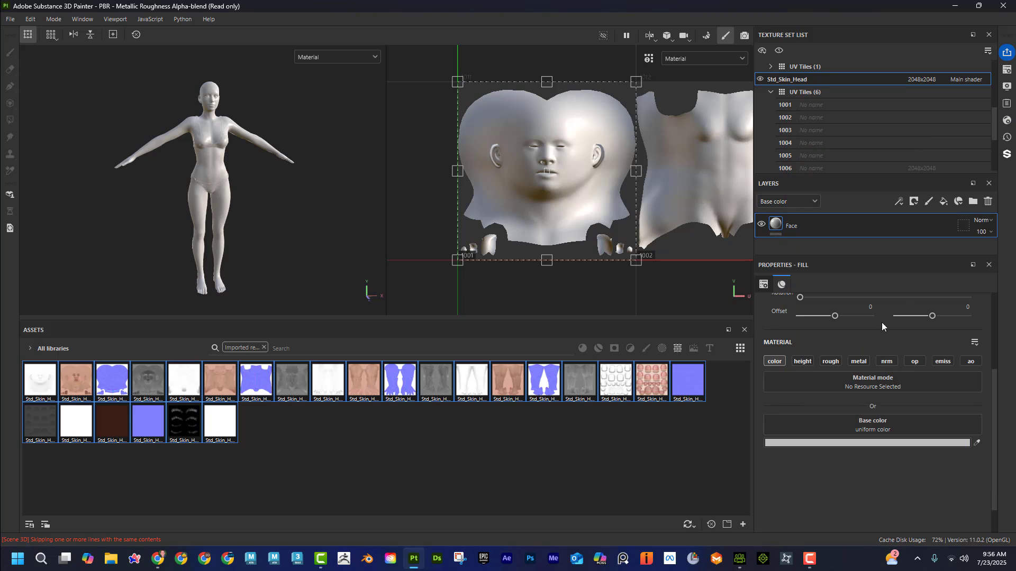
# Step: Enable the roughness, normal and ambient occlusion channels on the Face fill layer
pyautogui.click(830, 362)
pyautogui.click(886, 362)
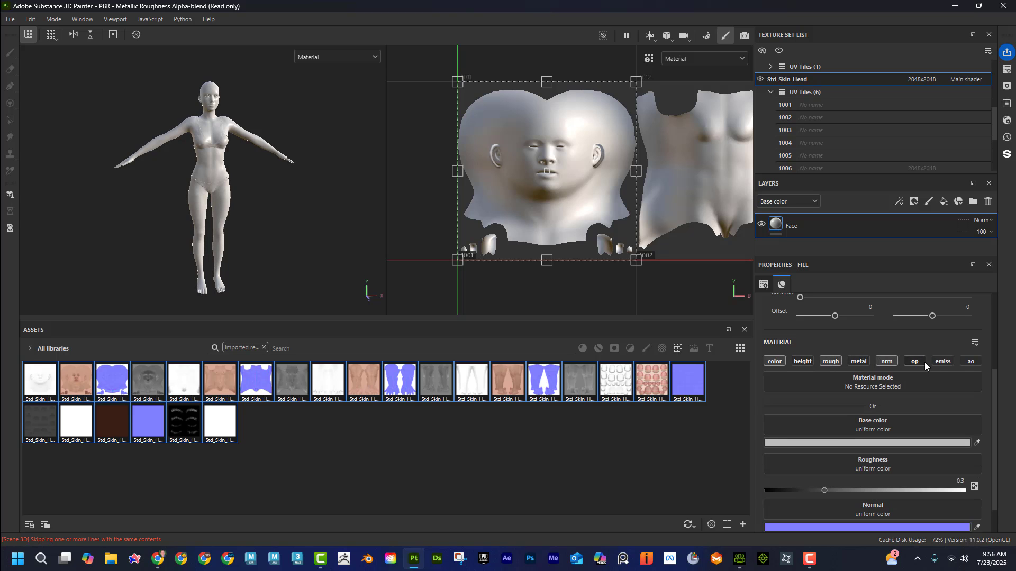
pyautogui.click(971, 362)
# Step: Assign the Std_Skin_Head_1001_diffuse texture to the base color of the Face fill layer
pyautogui.scroll(-1, 897, 417)
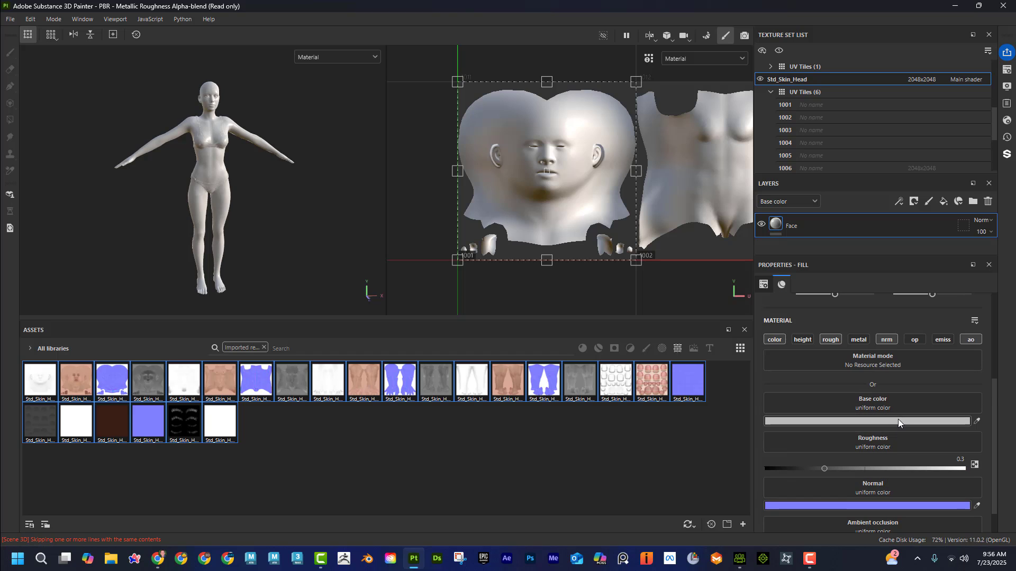
pyautogui.scroll(3, 884, 362)
pyautogui.scroll(-4, 884, 361)
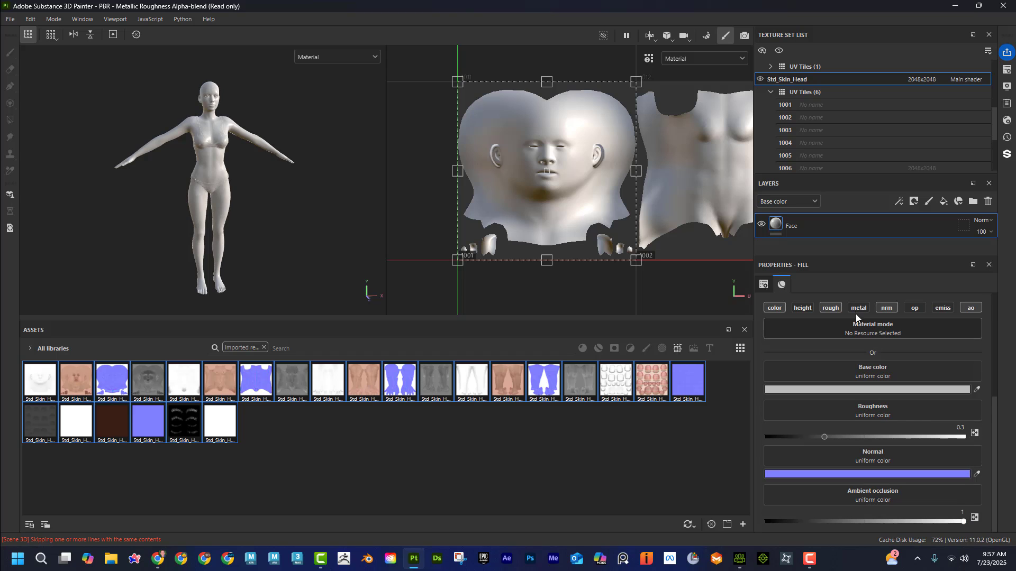
pyautogui.click(75, 383)
pyautogui.moveTo(75, 381); pyautogui.dragTo(776, 367)
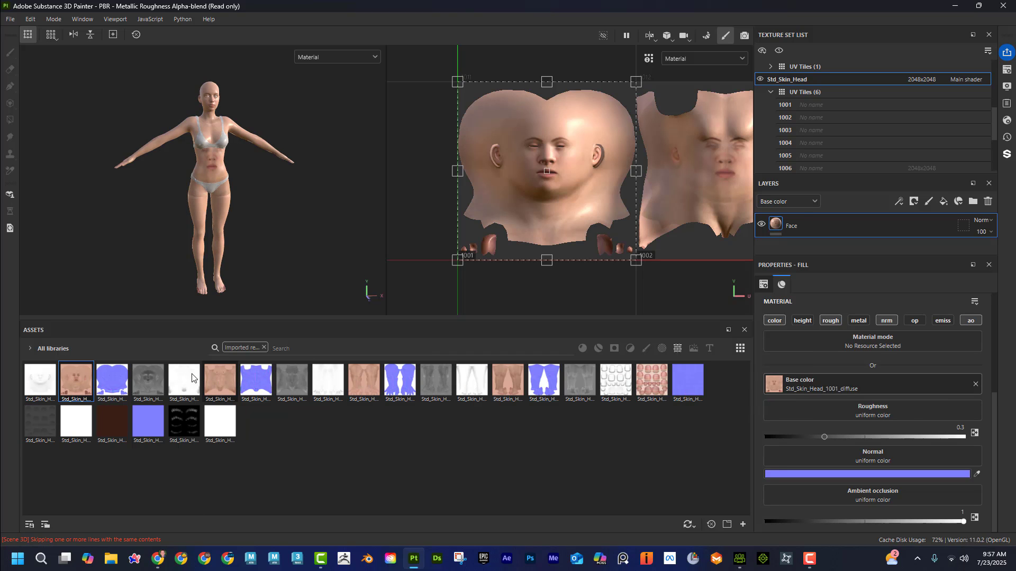
# Step: Assign the Std_Skin_Head_1001 roughness, normal and ao textures to the matching channels of the Face fill layer
pyautogui.moveTo(151, 381); pyautogui.dragTo(851, 410)
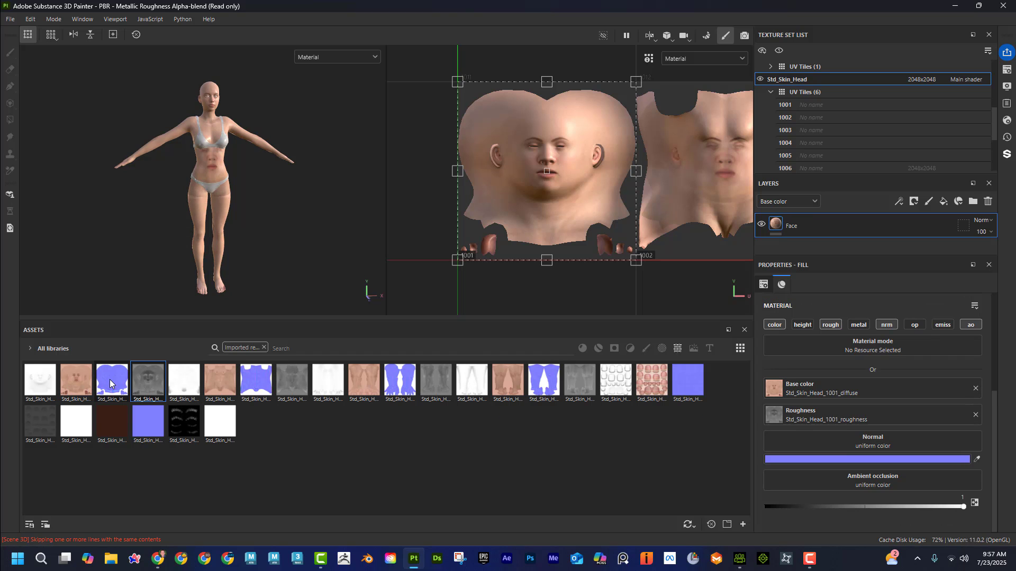
pyautogui.moveTo(109, 379); pyautogui.dragTo(846, 441)
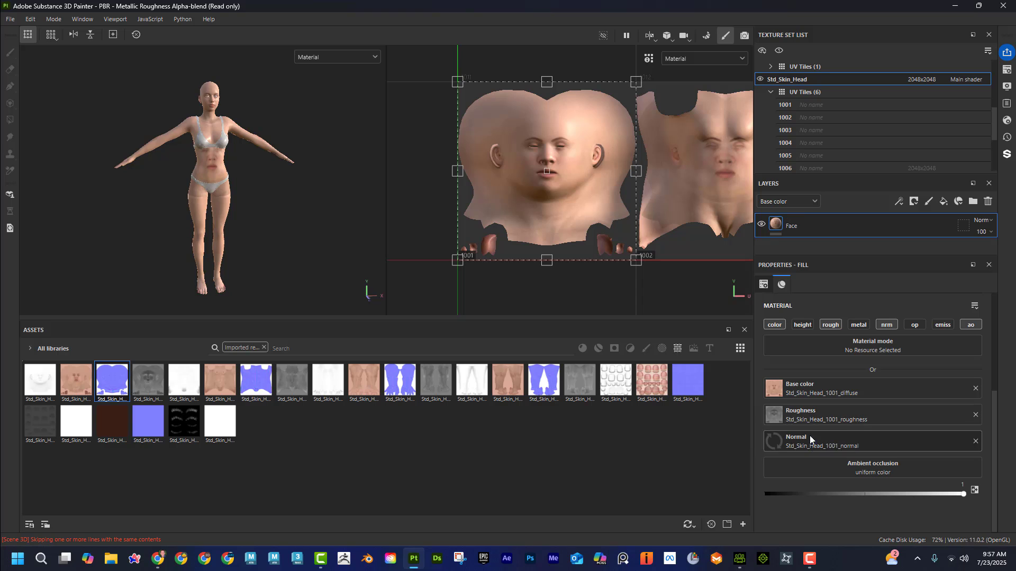
pyautogui.moveTo(40, 380); pyautogui.dragTo(805, 469)
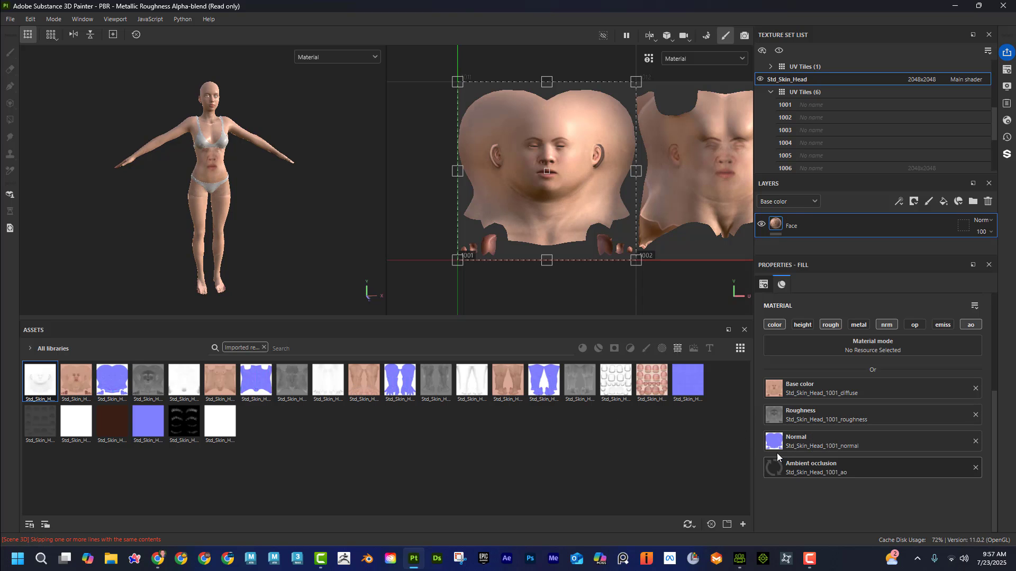
# Step: Inspect how the Face fill layer's textures map onto the character's head and torso in the 3D view
pyautogui.keyDown('alt'); pyautogui.moveTo(217, 211); pyautogui.dragTo(338, 206, button='right'); pyautogui.keyUp('alt')
pyautogui.keyDown('alt'); pyautogui.moveTo(217, 138); pyautogui.dragTo(224, 217, button='middle'); pyautogui.keyUp('alt')
pyautogui.keyDown('alt'); pyautogui.moveTo(264, 227); pyautogui.dragTo(354, 227, button='right'); pyautogui.keyUp('alt')
pyautogui.keyDown('alt'); pyautogui.moveTo(259, 195); pyautogui.dragTo(256, 259, button='middle'); pyautogui.keyUp('alt')
pyautogui.keyDown('alt'); pyautogui.moveTo(257, 100); pyautogui.dragTo(233, 218, button='middle'); pyautogui.keyUp('alt')
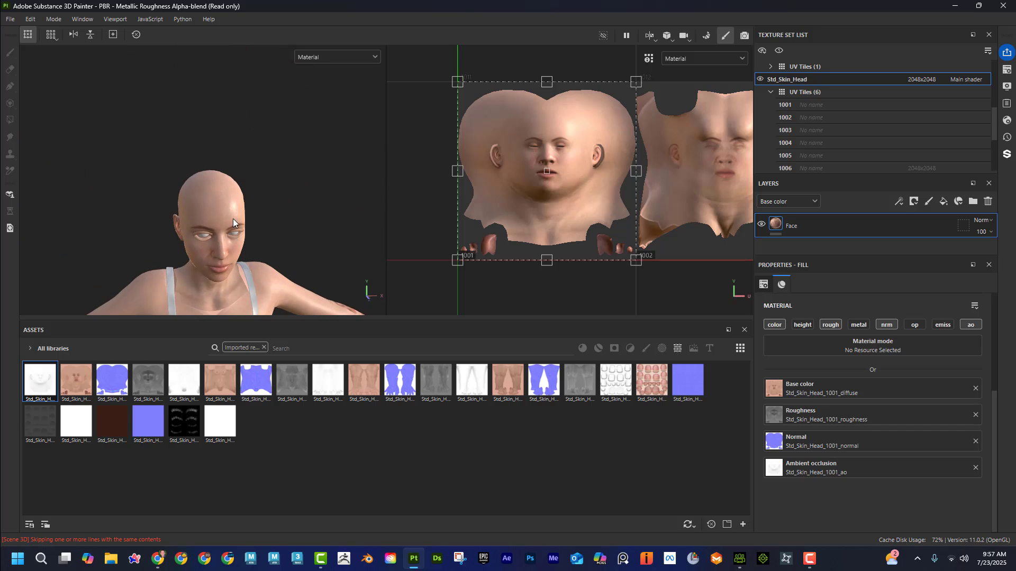
pyautogui.keyDown('alt'); pyautogui.moveTo(232, 218); pyautogui.dragTo(233, 181); pyautogui.keyUp('alt')
pyautogui.keyDown('alt'); pyautogui.moveTo(233, 181); pyautogui.dragTo(222, 199, button='middle'); pyautogui.keyUp('alt')
pyautogui.keyDown('alt'); pyautogui.moveTo(233, 200); pyautogui.dragTo(471, 216, button='right'); pyautogui.keyUp('alt')
pyautogui.keyDown('alt'); pyautogui.moveTo(294, 205); pyautogui.dragTo(290, 71, button='middle'); pyautogui.keyUp('alt')
pyautogui.keyDown('alt'); pyautogui.moveTo(286, 188); pyautogui.dragTo(283, 40, button='middle'); pyautogui.keyUp('alt')
pyautogui.keyDown('alt'); pyautogui.moveTo(311, 225); pyautogui.dragTo(256, 232, button='right'); pyautogui.keyUp('alt')
pyautogui.keyDown('alt'); pyautogui.moveTo(256, 231); pyautogui.dragTo(214, 101, button='middle'); pyautogui.keyUp('alt')
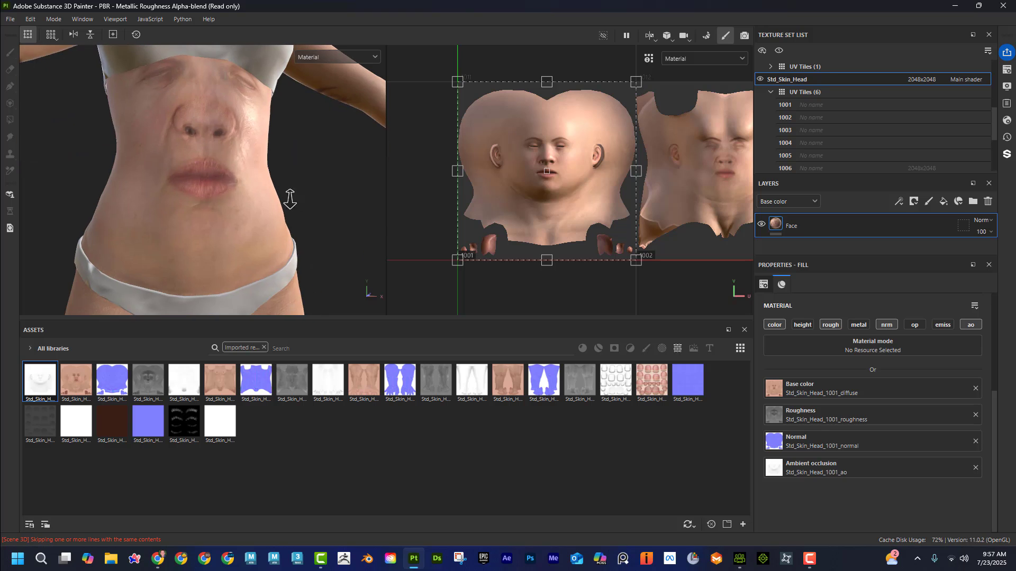
pyautogui.keyDown('alt'); pyautogui.moveTo(290, 198); pyautogui.dragTo(249, 204, button='right'); pyautogui.keyUp('alt')
# Step: Compare the Face fill layer's coverage across the UV tiles with its appearance on the character's head and shoulders
pyautogui.scroll(-3, 674, 278)
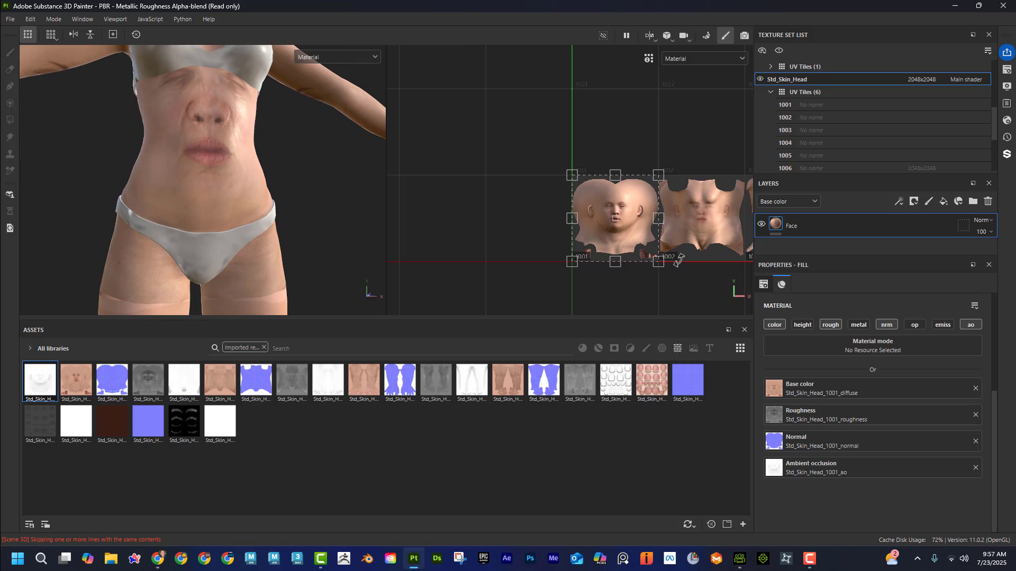
pyautogui.keyDown('alt'); pyautogui.moveTo(692, 283); pyautogui.dragTo(466, 282, button='middle'); pyautogui.keyUp('alt')
pyautogui.keyDown('alt'); pyautogui.moveTo(582, 283); pyautogui.dragTo(489, 279, button='middle'); pyautogui.keyUp('alt')
pyautogui.keyDown('alt'); pyautogui.moveTo(613, 280); pyautogui.dragTo(735, 286, button='middle'); pyautogui.keyUp('alt')
pyautogui.keyDown('alt'); pyautogui.moveTo(513, 288); pyautogui.dragTo(630, 305, button='middle'); pyautogui.keyUp('alt')
pyautogui.moveTo(272, 162)
pyautogui.keyDown('alt'); pyautogui.mouseDown(button='middle')
pyautogui.moveTo(288, 181)
pyautogui.moveTo(293, 275)
pyautogui.mouseUp(button='middle'); pyautogui.keyUp('alt')
pyautogui.moveTo(338, 97)
pyautogui.keyDown('alt'); pyautogui.mouseDown(button='middle')
pyautogui.moveTo(325, 97)
pyautogui.moveTo(324, 286)
pyautogui.mouseUp(button='middle'); pyautogui.keyUp('alt')
pyautogui.keyDown('alt'); pyautogui.moveTo(325, 287); pyautogui.dragTo(390, 233, button='right'); pyautogui.keyUp('alt')
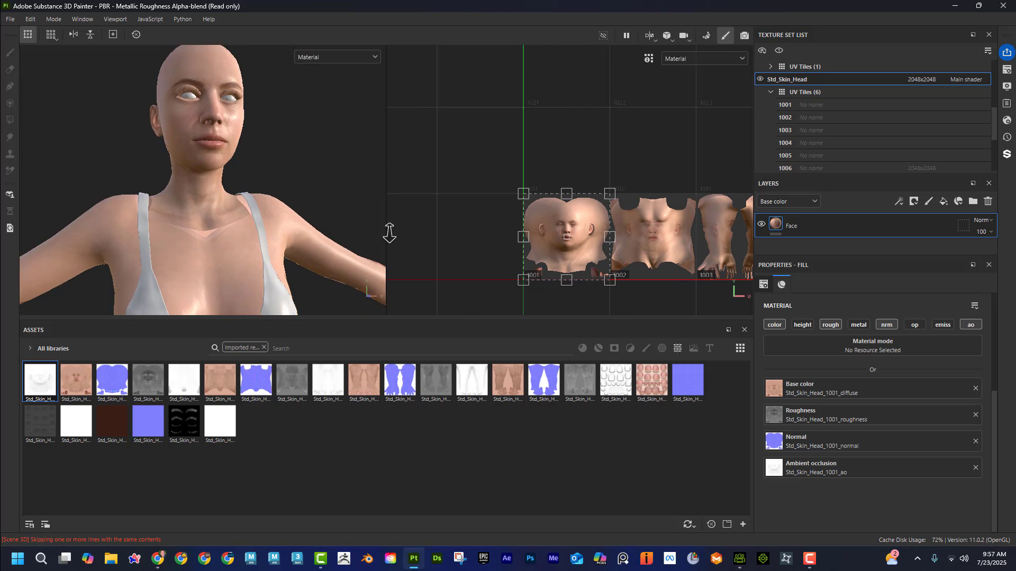
pyautogui.keyDown('alt'); pyautogui.moveTo(321, 189); pyautogui.dragTo(311, 249, button='middle'); pyautogui.keyUp('alt')
pyautogui.moveTo(582, 153)
pyautogui.keyDown('alt'); pyautogui.mouseDown(button='middle')
pyautogui.moveTo(469, 122)
pyautogui.moveTo(499, 138)
pyautogui.moveTo(437, 138)
pyautogui.moveTo(601, 129)
pyautogui.mouseUp(button='middle'); pyautogui.keyUp('alt')
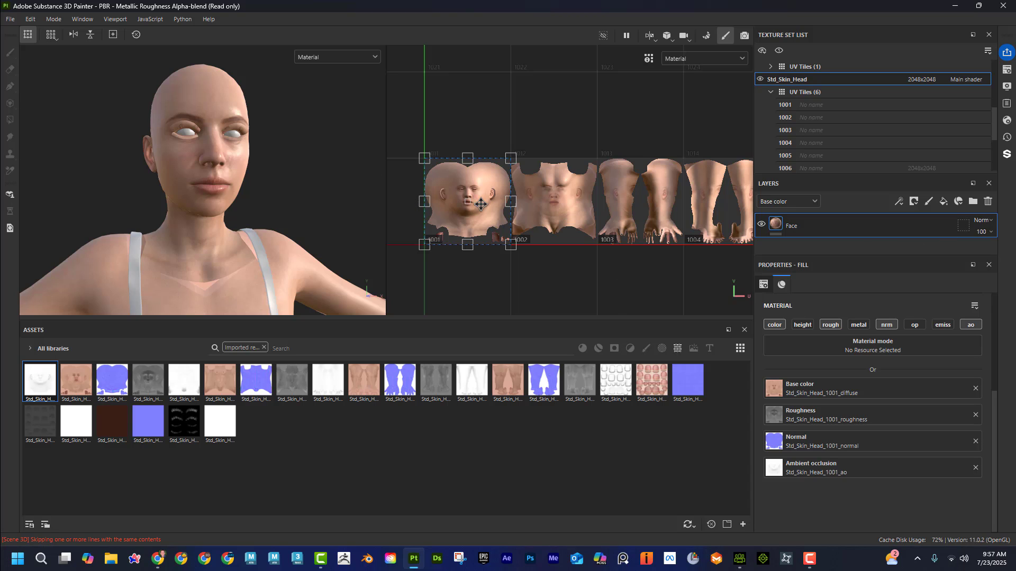
# Step: Restrict the Face layer's geometry mask to UV tile 1001 by excluding tiles 1002 to 1006
pyautogui.click(963, 228)
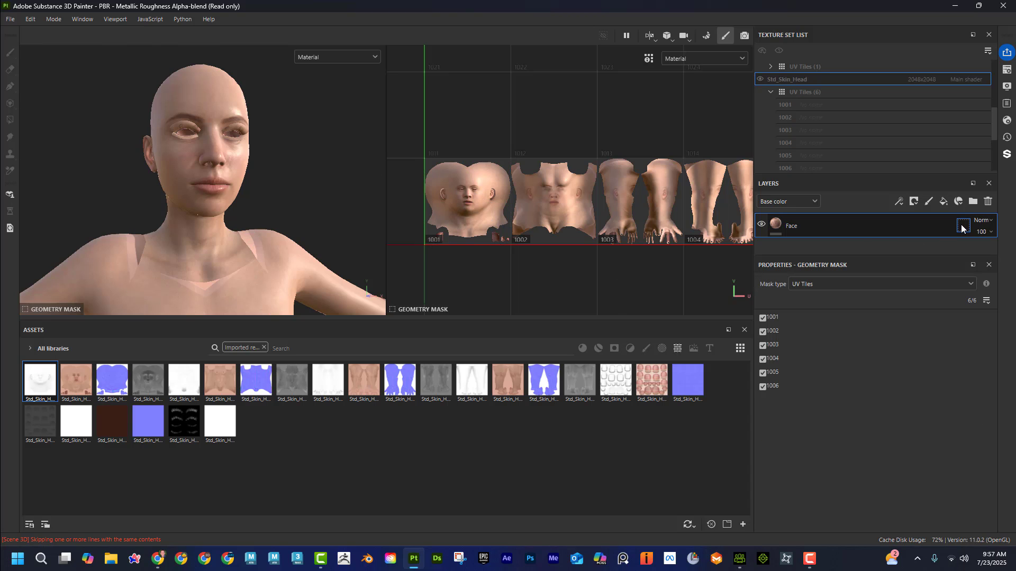
pyautogui.click(763, 331)
pyautogui.click(762, 346)
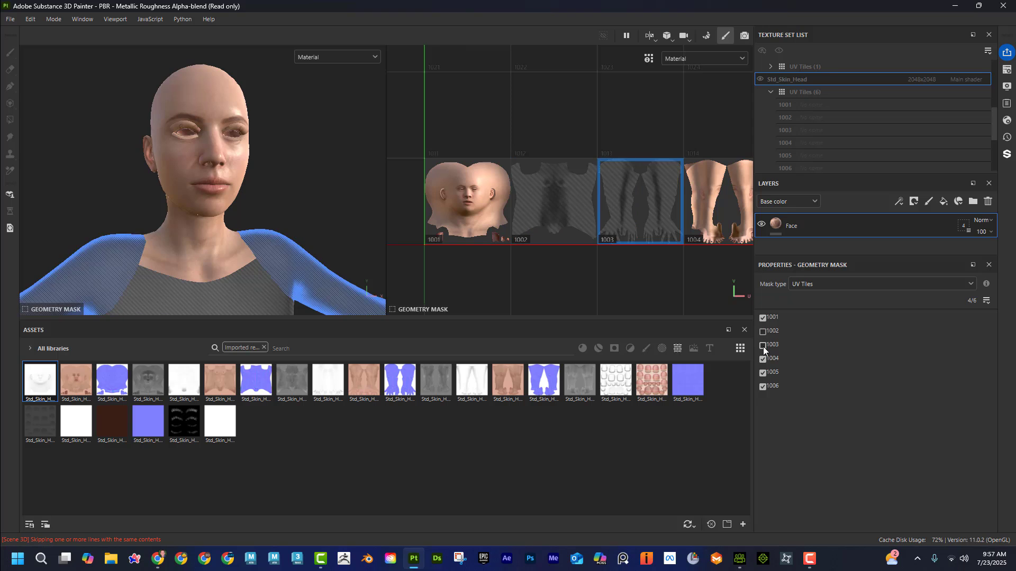
pyautogui.click(762, 359)
pyautogui.click(762, 373)
pyautogui.click(763, 387)
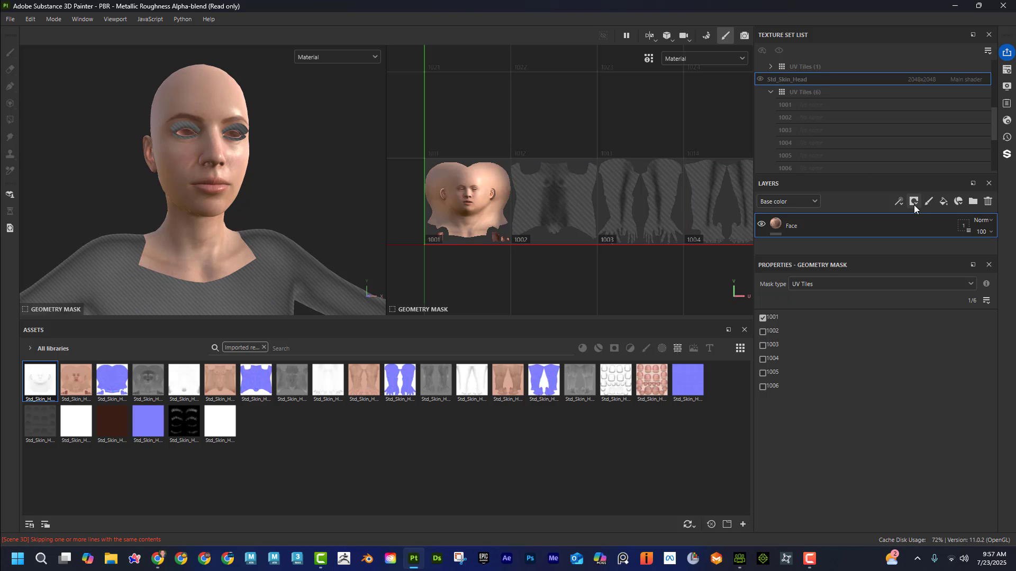
# Step: Add a fill layer named Torso and enable its roughness, normal and ambient occlusion channels
pyautogui.click(943, 202)
pyautogui.doubleClick(798, 227)
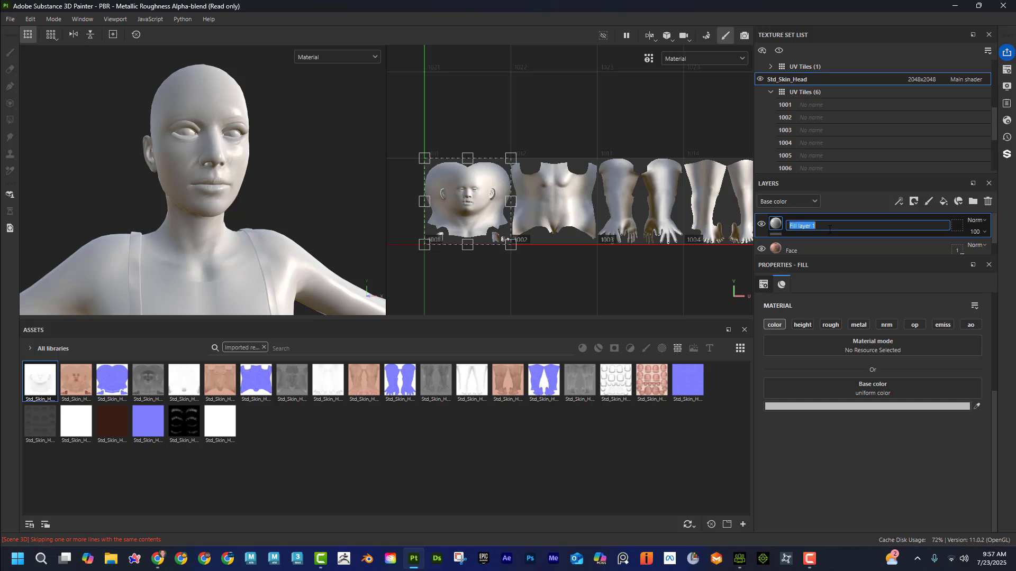
pyautogui.write('Torso')
pyautogui.press('Return')
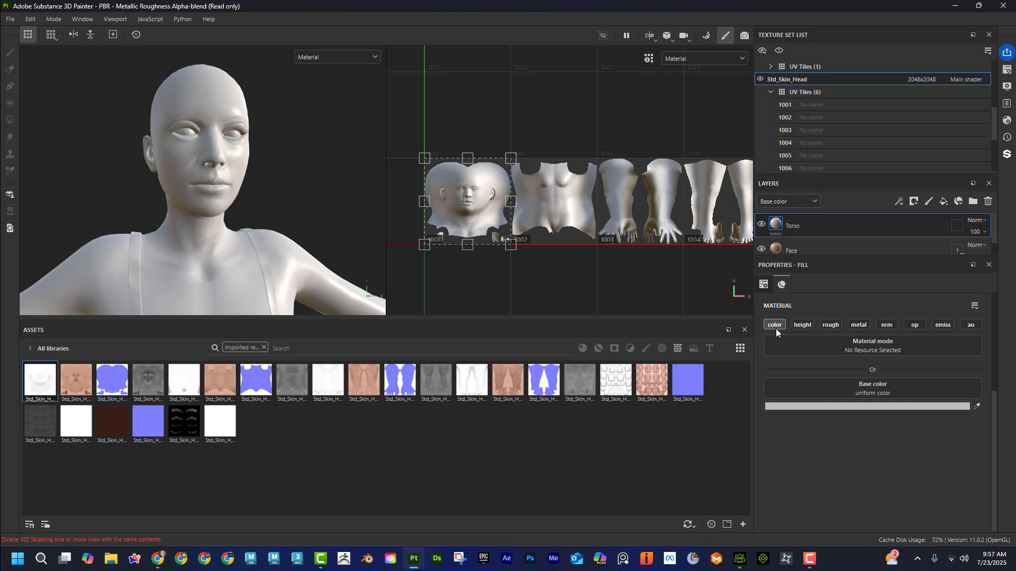
pyautogui.click(831, 325)
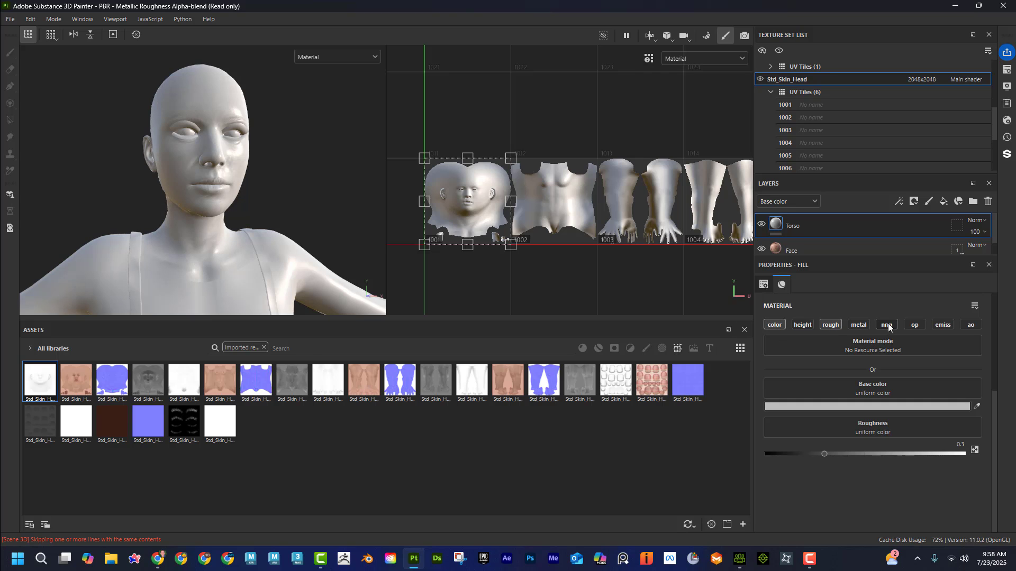
pyautogui.click(887, 325)
pyautogui.click(970, 325)
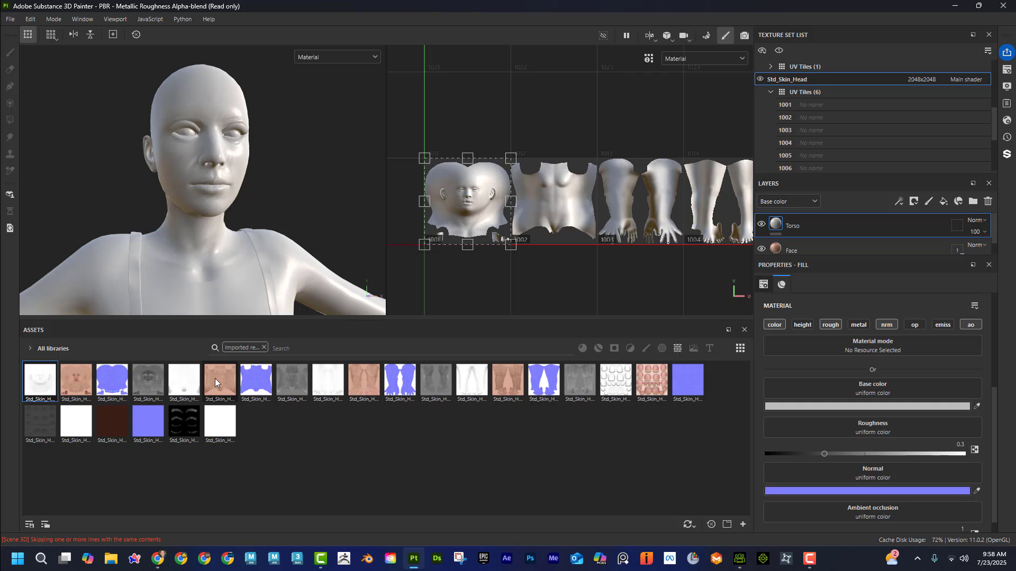
# Step: Assign the Std_Skin_Head_1002 ao, diffuse, normal and roughness textures to the matching channels of the Torso fill layer
pyautogui.moveTo(184, 379); pyautogui.dragTo(830, 513)
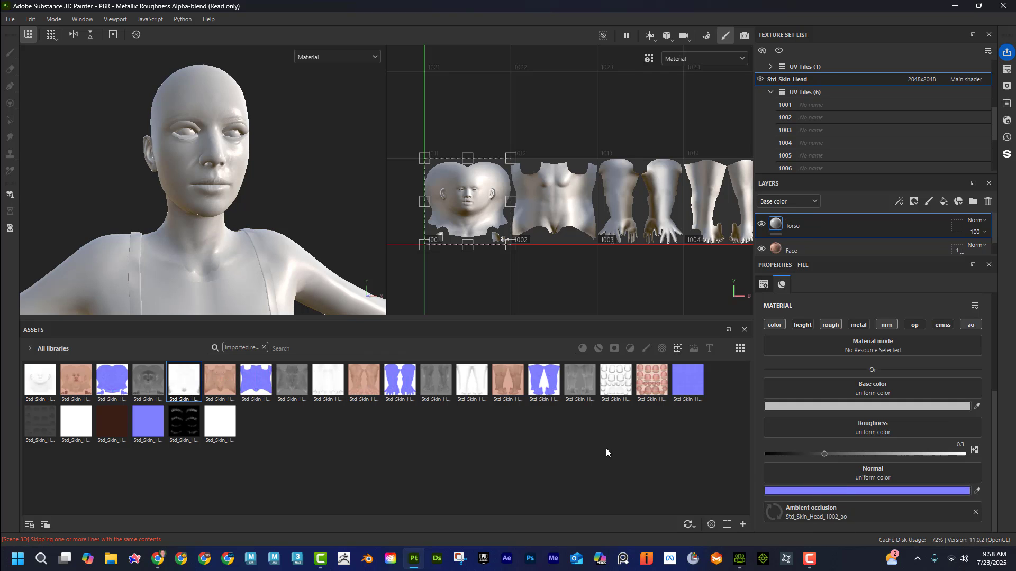
pyautogui.moveTo(222, 379); pyautogui.dragTo(798, 382)
pyautogui.moveTo(250, 380); pyautogui.dragTo(785, 453)
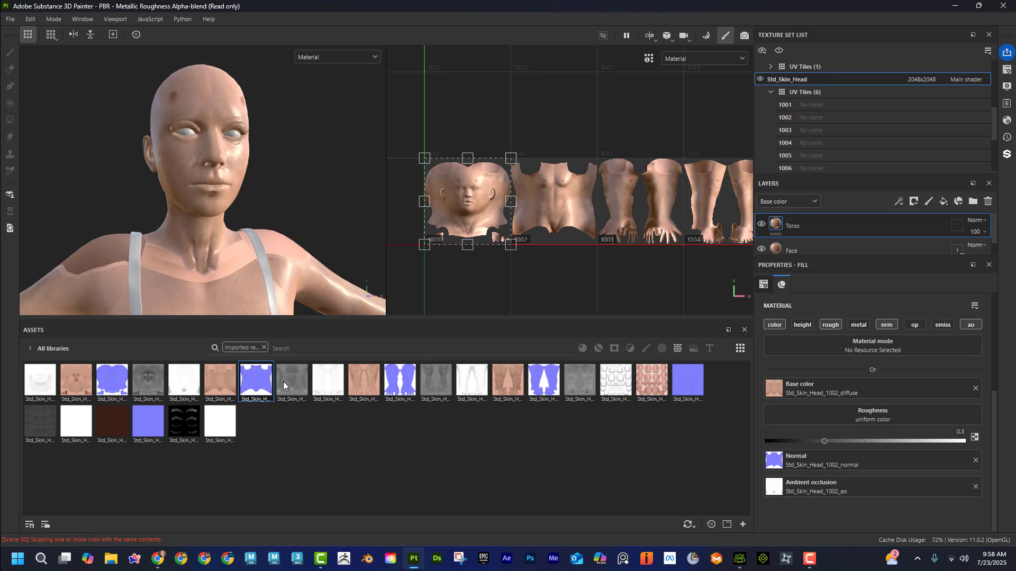
pyautogui.moveTo(283, 381); pyautogui.dragTo(789, 414)
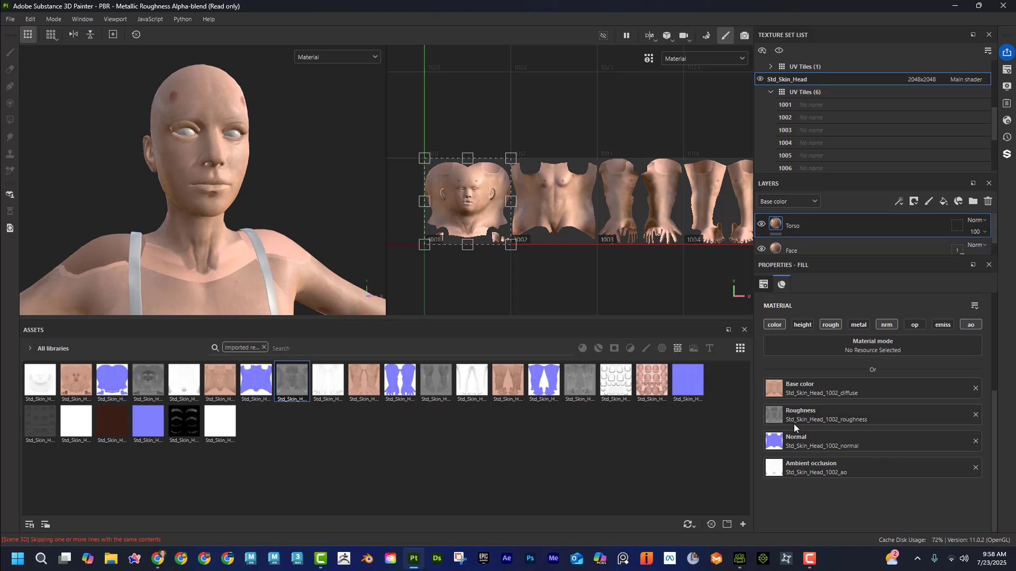
# Step: Restrict the Torso layer's geometry mask to UV tile 1002 by excluding tiles 1001 and 1003 to 1006
pyautogui.click(956, 227)
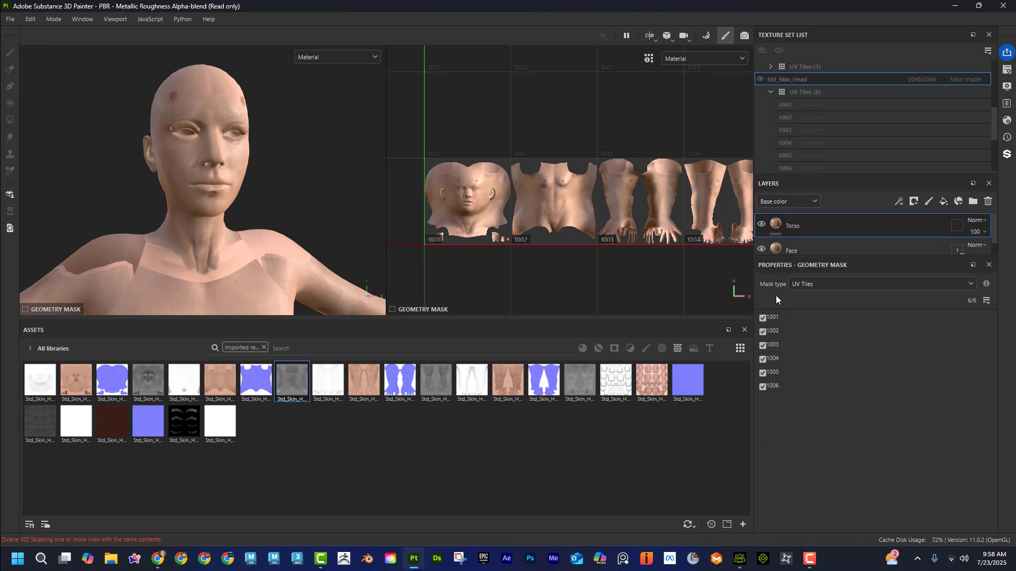
pyautogui.click(765, 318)
pyautogui.click(763, 346)
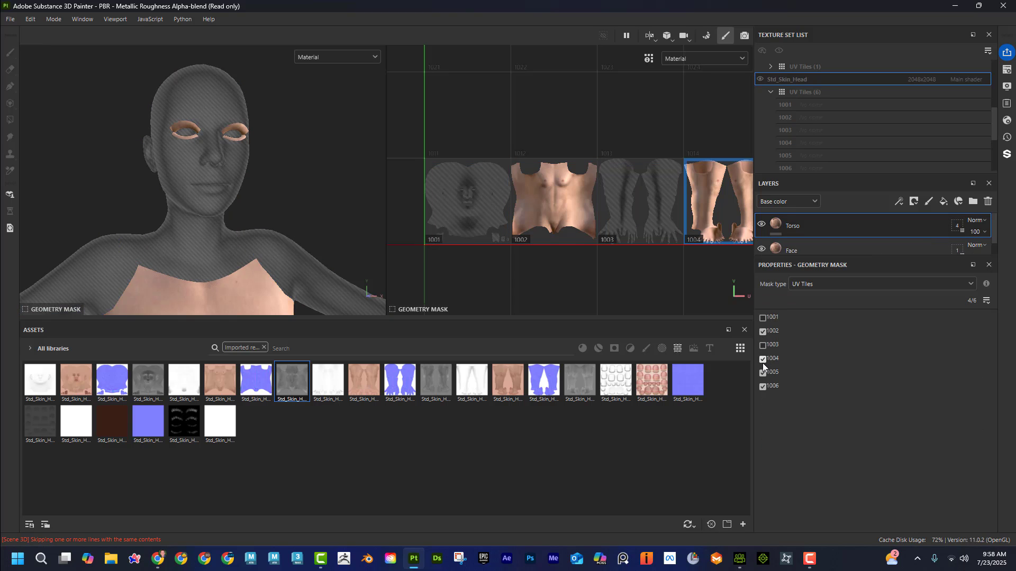
pyautogui.click(763, 359)
pyautogui.click(763, 374)
pyautogui.click(762, 387)
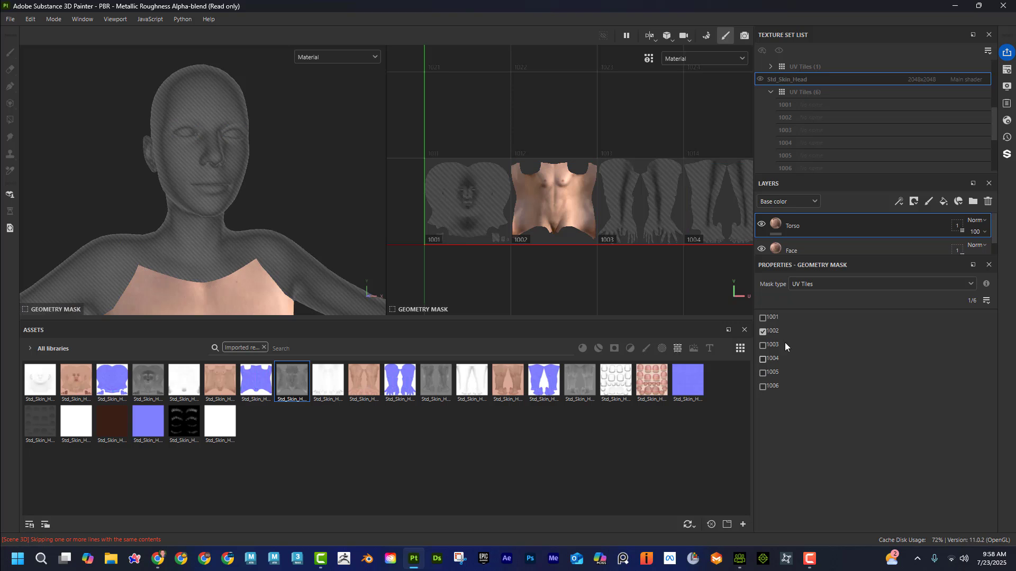
# Step: Add a fill layer named Arms and enable its roughness, normal and ambient occlusion channels
pyautogui.click(943, 202)
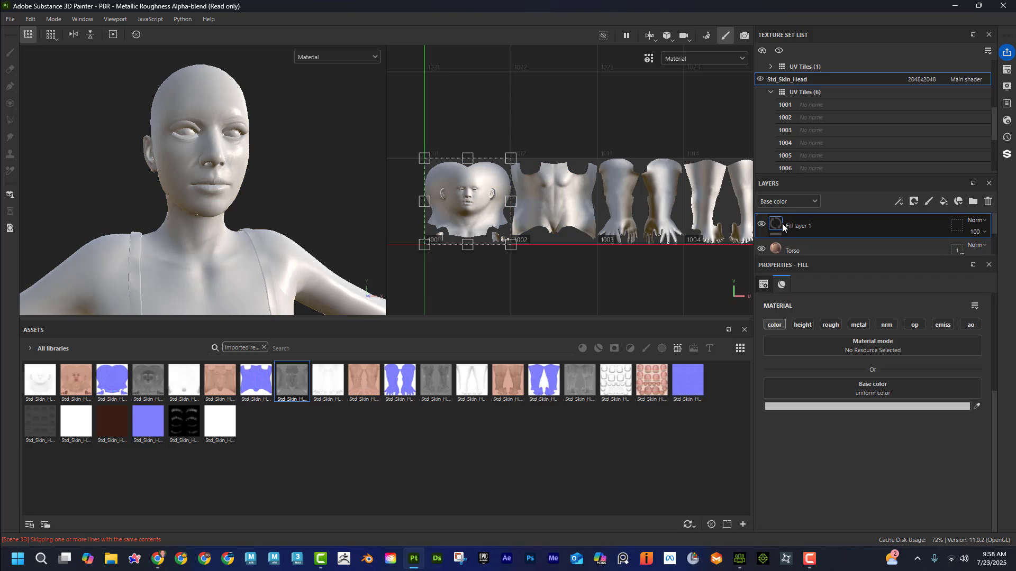
pyautogui.doubleClick(793, 225)
pyautogui.write('Arms')
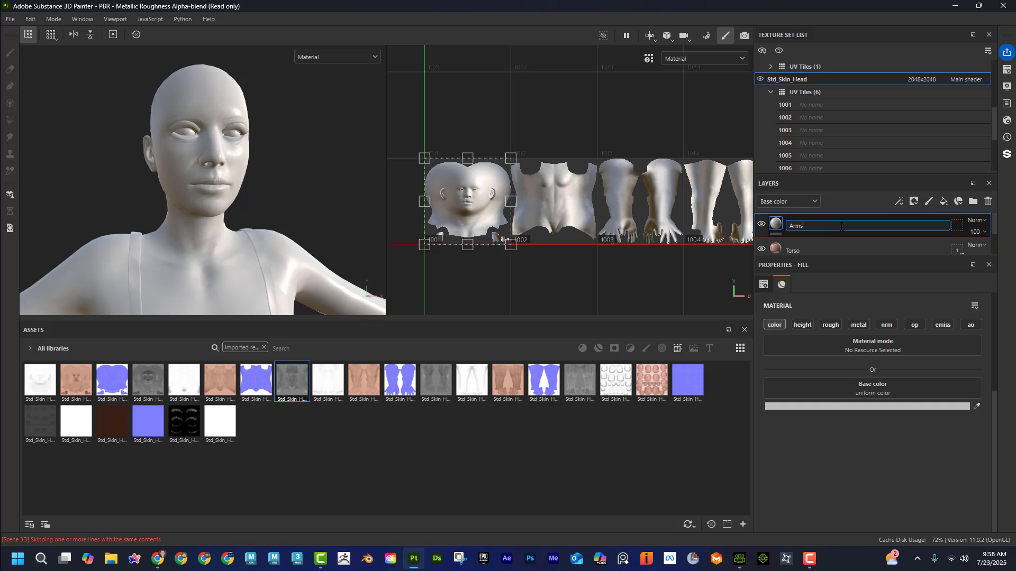
pyautogui.press('Return')
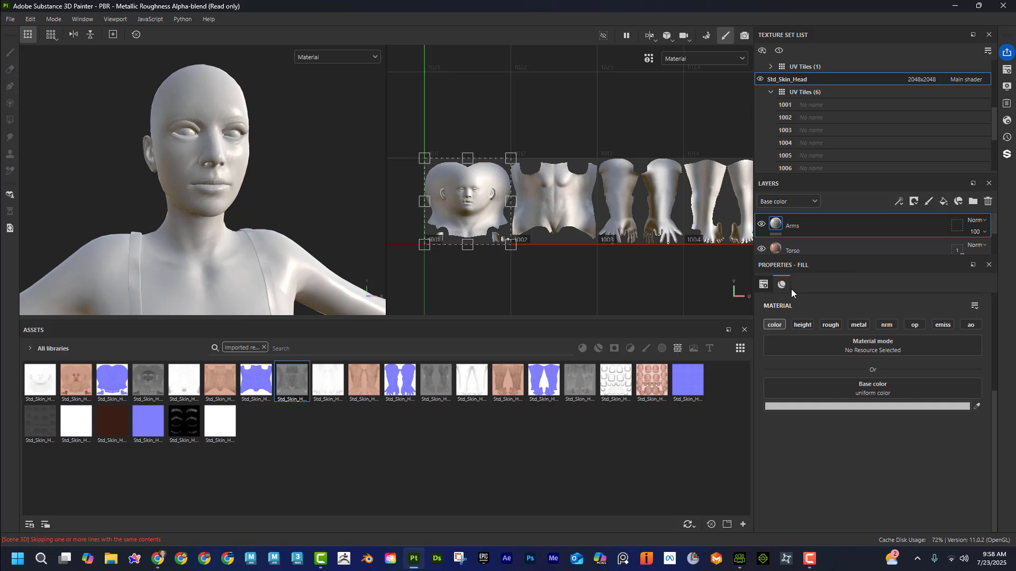
pyautogui.click(831, 325)
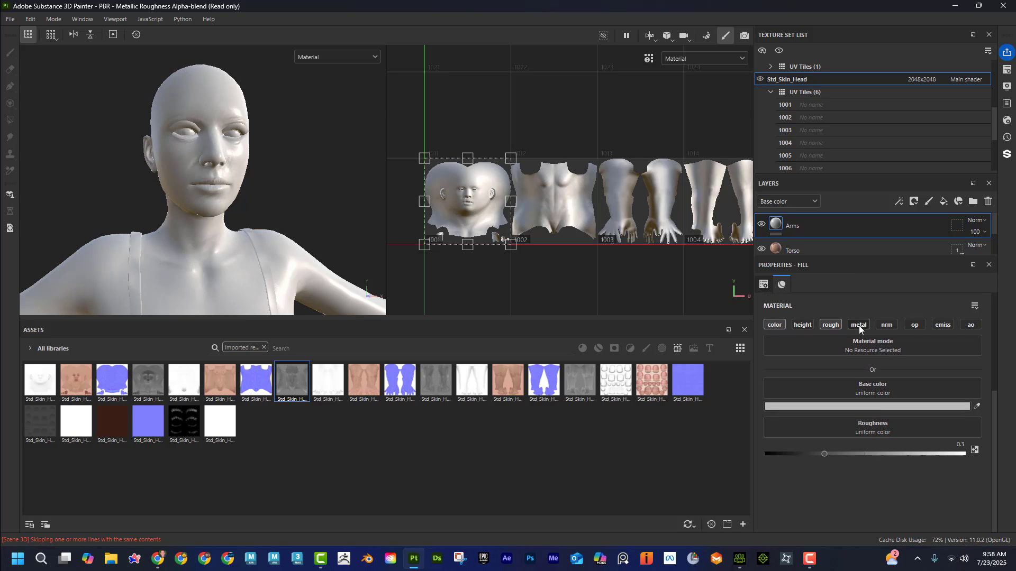
pyautogui.click(885, 325)
pyautogui.click(971, 324)
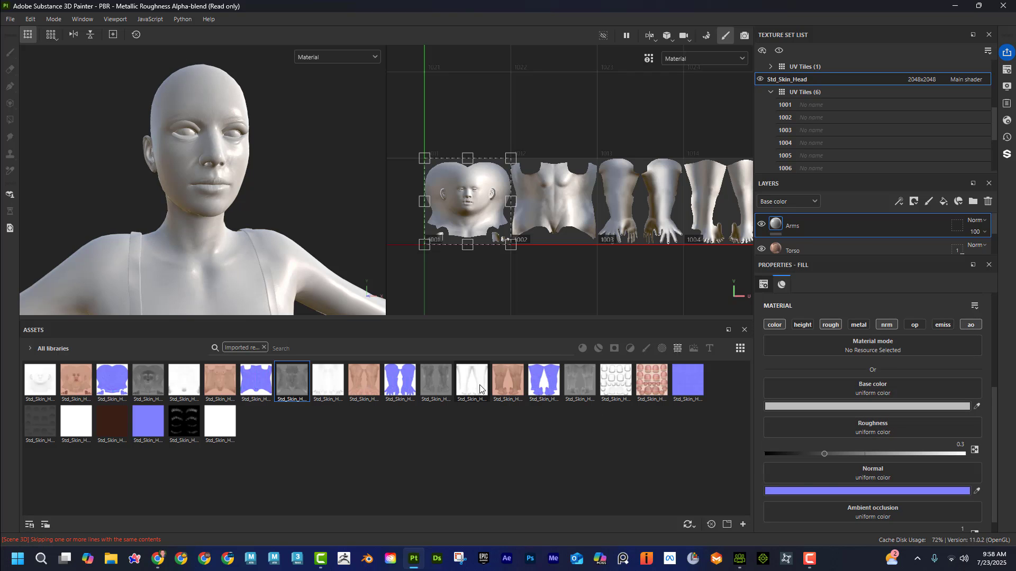
# Step: Assign the Std_Skin_Head_1004 ao, normal, roughness and diffuse textures to the matching channels of the Arms fill layer
pyautogui.moveTo(471, 380); pyautogui.dragTo(830, 508)
pyautogui.moveTo(539, 394)
pyautogui.mouseDown()
pyautogui.moveTo(757, 465)
pyautogui.moveTo(803, 469)
pyautogui.mouseUp()
pyautogui.moveTo(572, 385); pyautogui.dragTo(798, 428)
pyautogui.moveTo(508, 381); pyautogui.dragTo(846, 391)
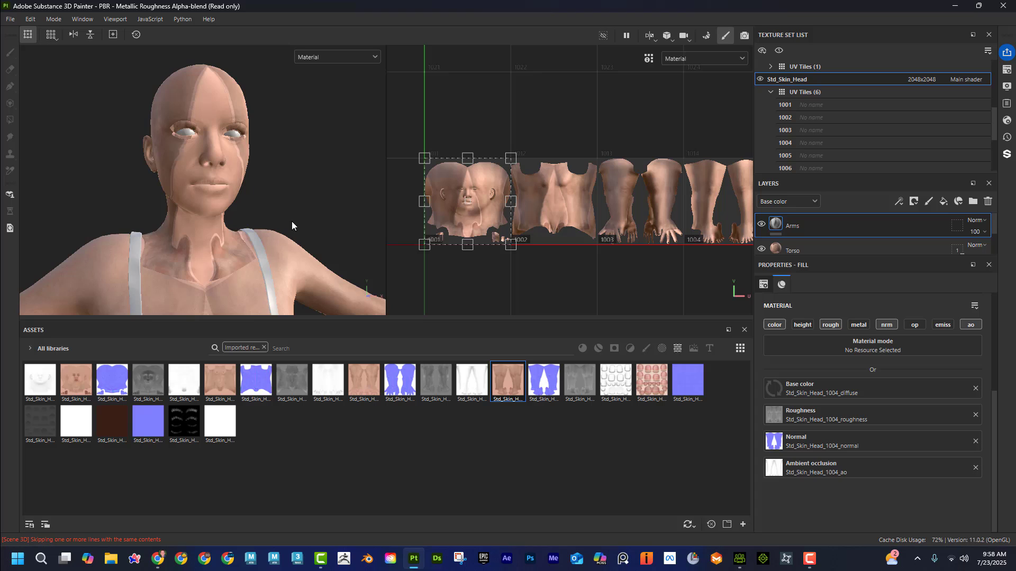
# Step: Restrict the Arms layer's geometry mask to UV tile 1003 by excluding tiles 1001, 1002 and 1004 to 1006
pyautogui.click(957, 225)
pyautogui.click(764, 319)
pyautogui.click(763, 332)
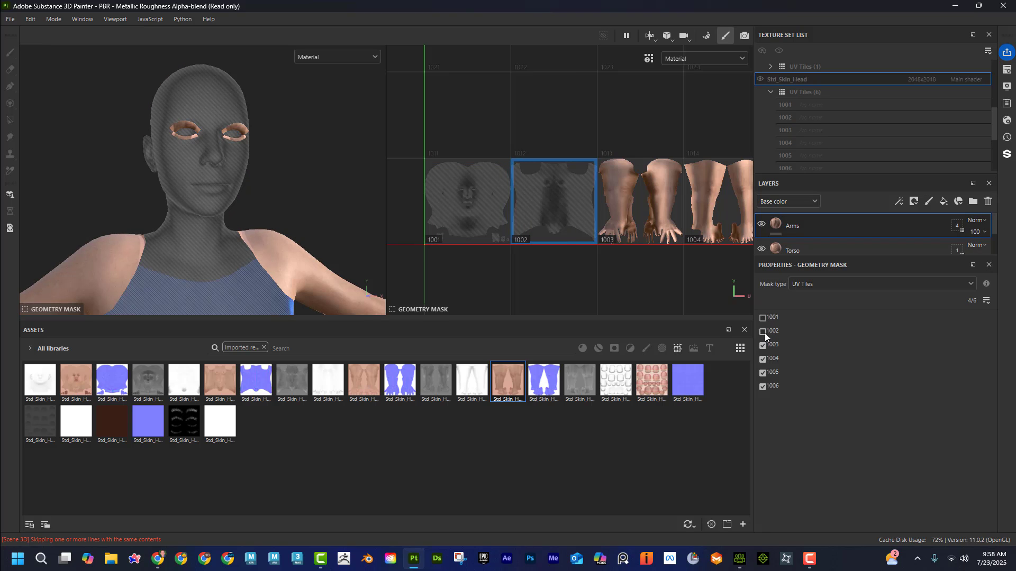
pyautogui.click(760, 359)
pyautogui.click(759, 373)
pyautogui.click(762, 386)
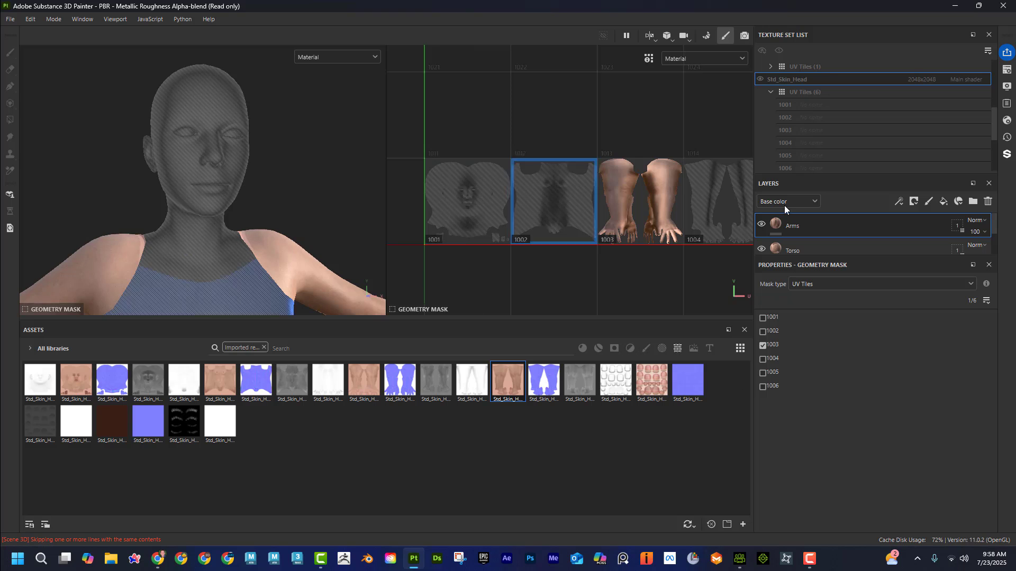
# Step: Add a fill layer named Legs and enable its roughness, normal and ambient occlusion channels
pyautogui.click(946, 202)
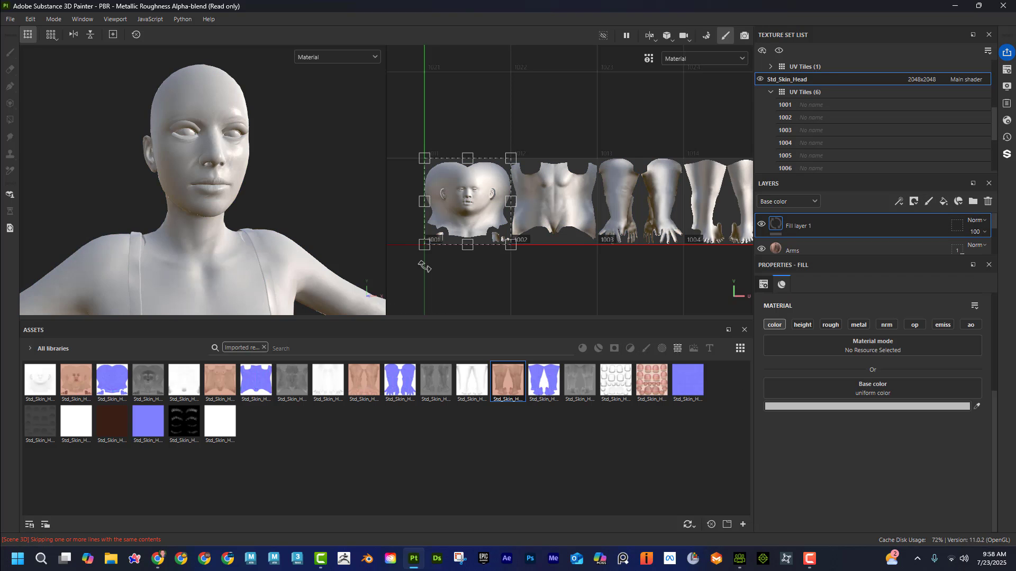
pyautogui.scroll(-2, 320, 217)
pyautogui.scroll(-5, 312, 245)
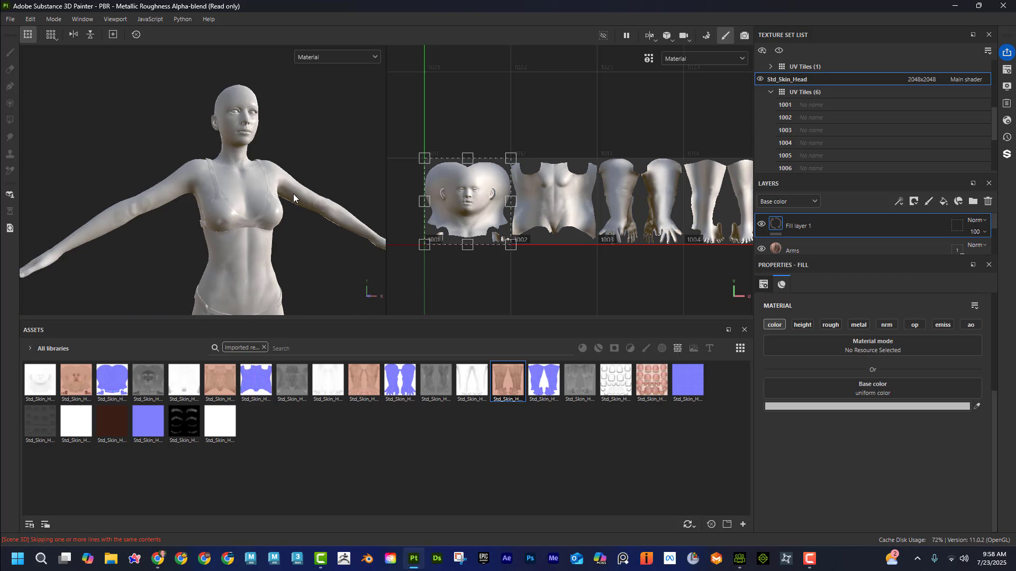
pyautogui.keyDown('alt'); pyautogui.moveTo(325, 247); pyautogui.dragTo(287, 216, button='middle'); pyautogui.keyUp('alt')
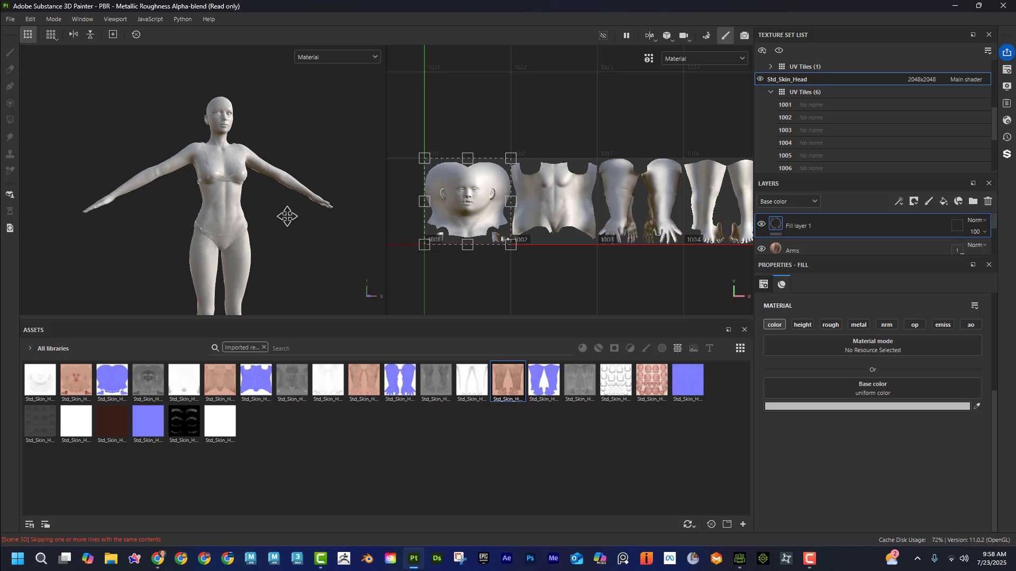
pyautogui.doubleClick(800, 225)
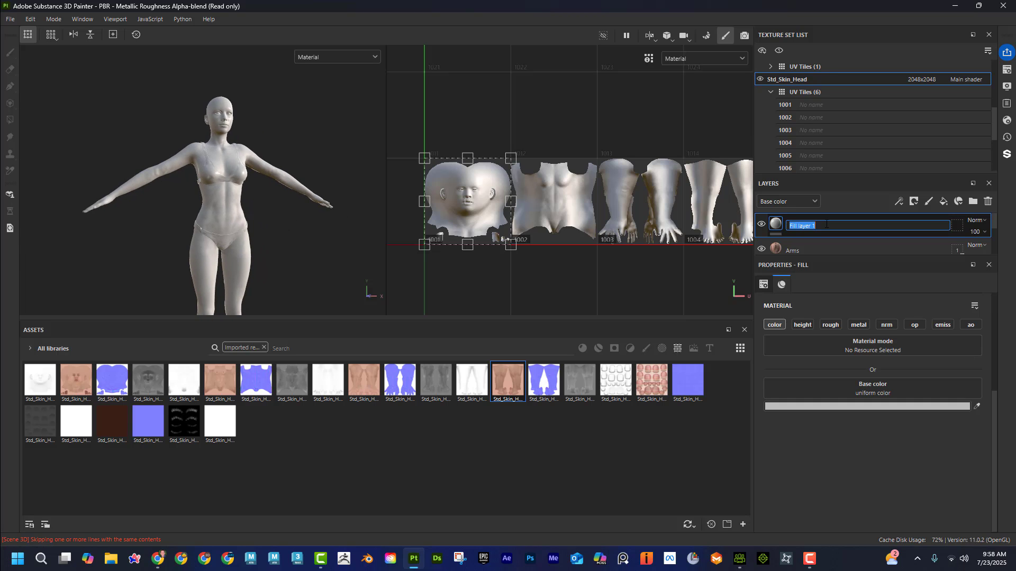
pyautogui.write('Legs')
pyautogui.press('Return')
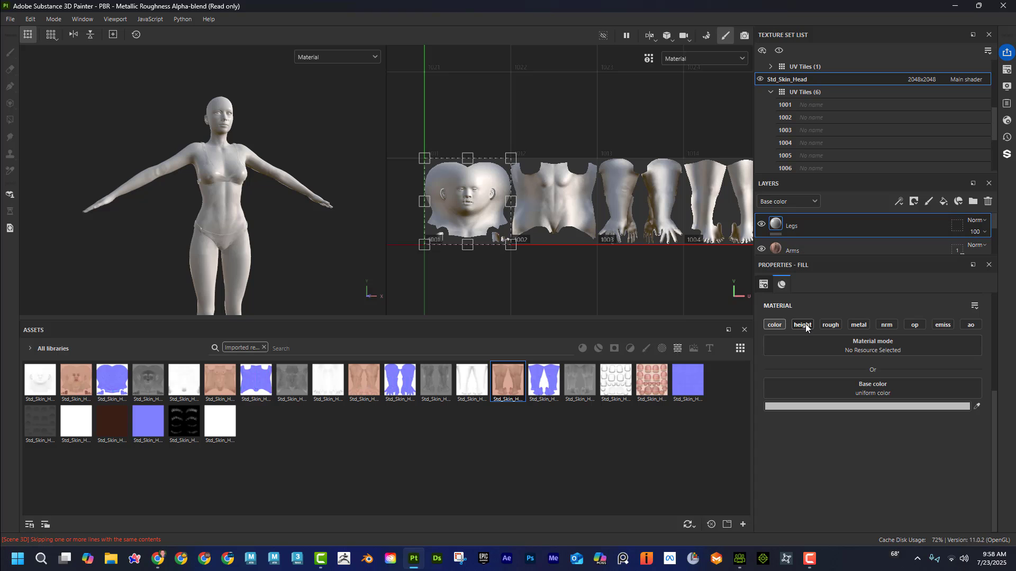
pyautogui.click(835, 324)
pyautogui.click(893, 325)
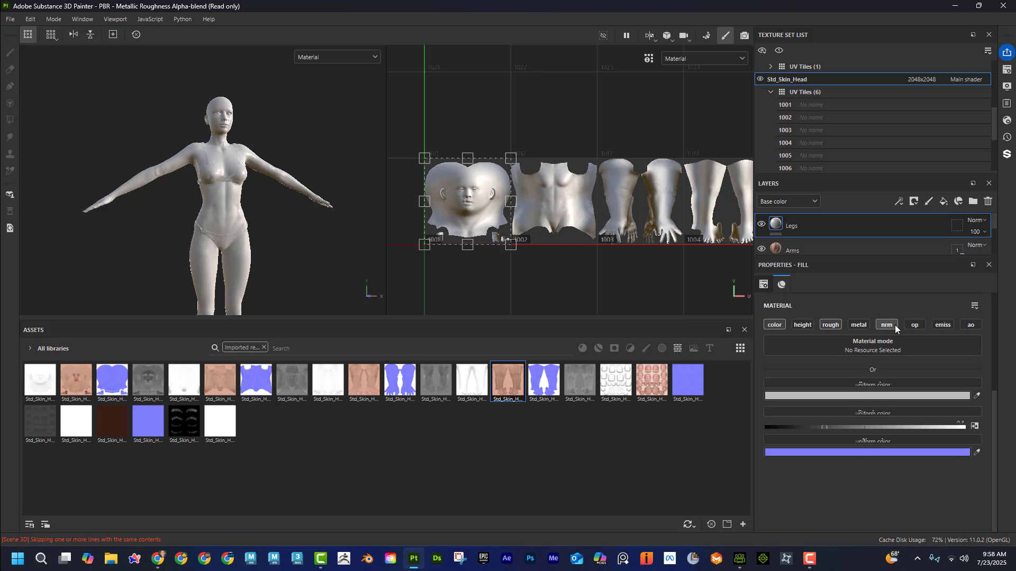
pyautogui.click(971, 325)
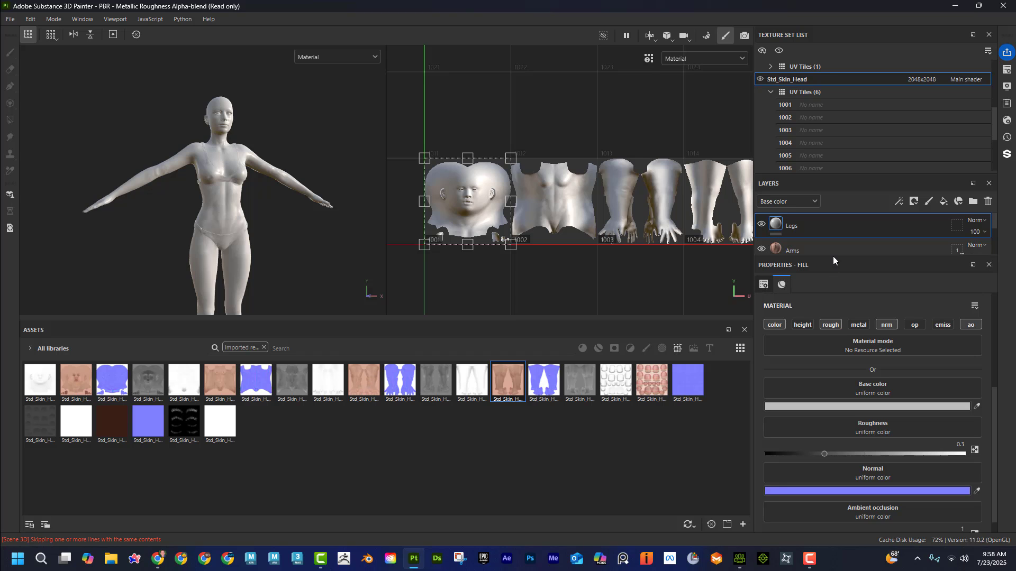
# Step: Replace the Arms fill layer's textures with the Std_Skin_Head_1003 diffuse, normal, roughness and ao maps in their matching channels
pyautogui.moveTo(831, 258); pyautogui.dragTo(830, 309)
pyautogui.click(814, 256)
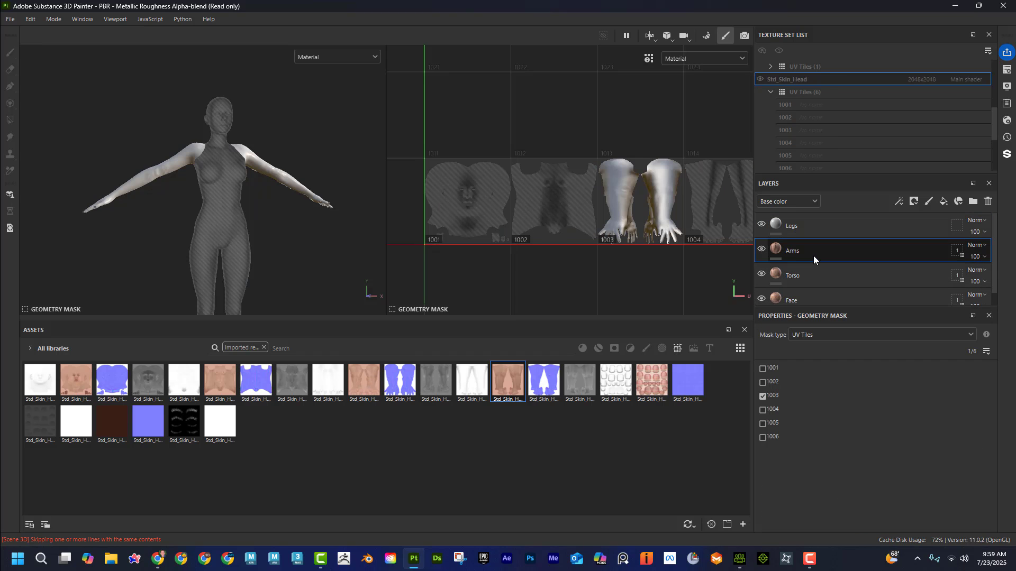
pyautogui.click(776, 248)
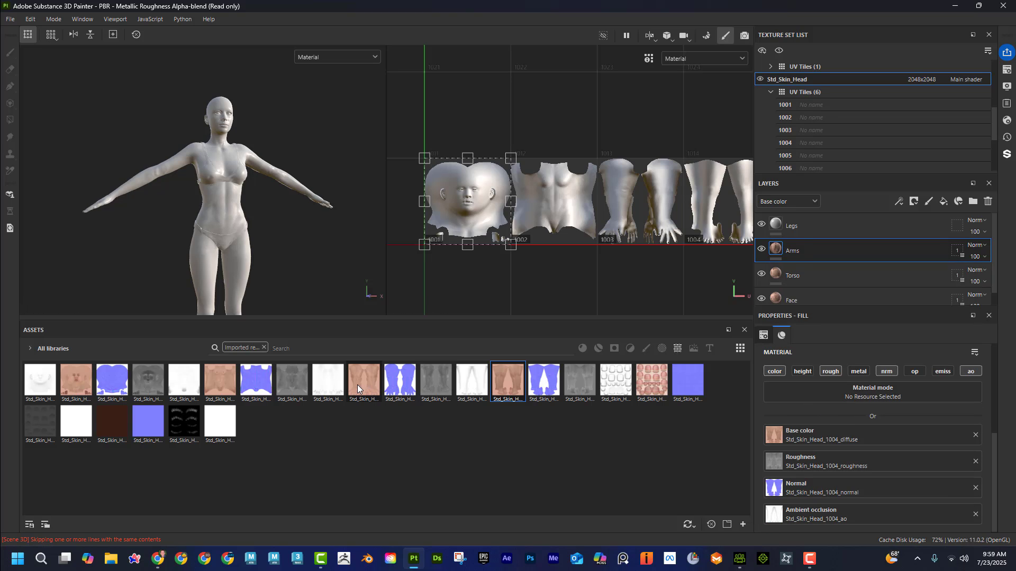
pyautogui.moveTo(357, 385); pyautogui.dragTo(804, 436)
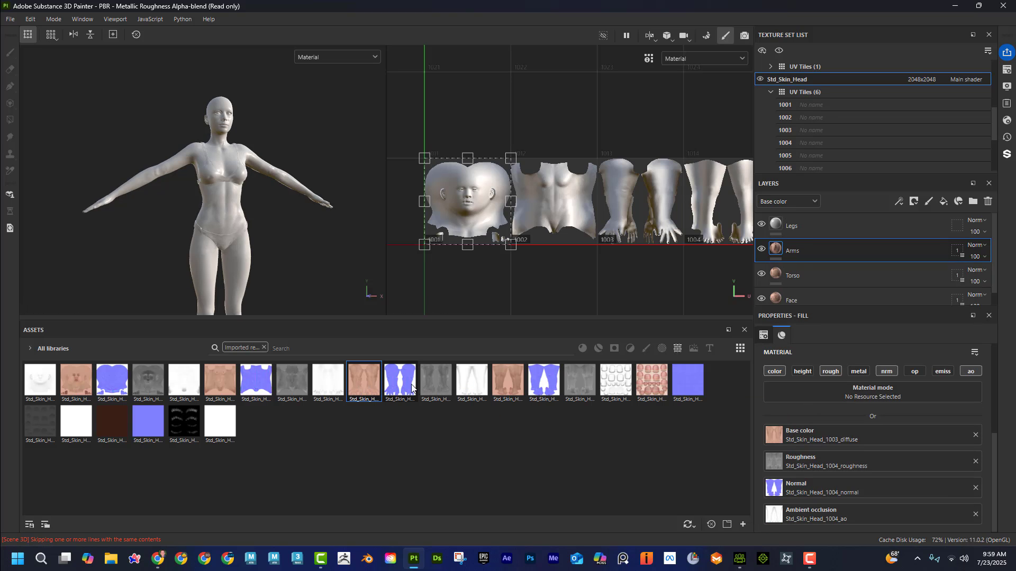
pyautogui.moveTo(412, 389); pyautogui.dragTo(776, 479)
pyautogui.click(434, 382)
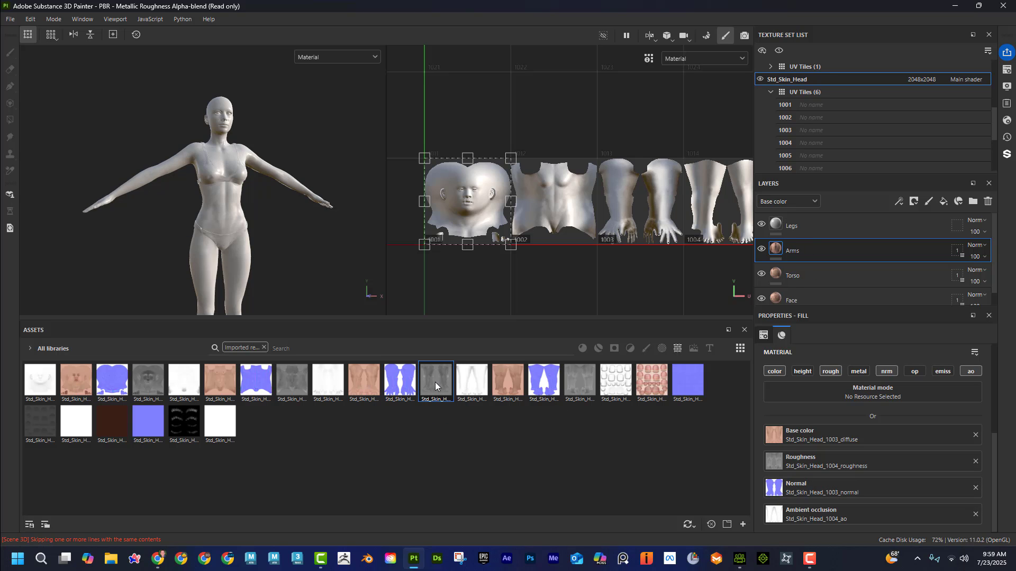
pyautogui.moveTo(435, 382); pyautogui.dragTo(795, 466)
pyautogui.click(333, 382)
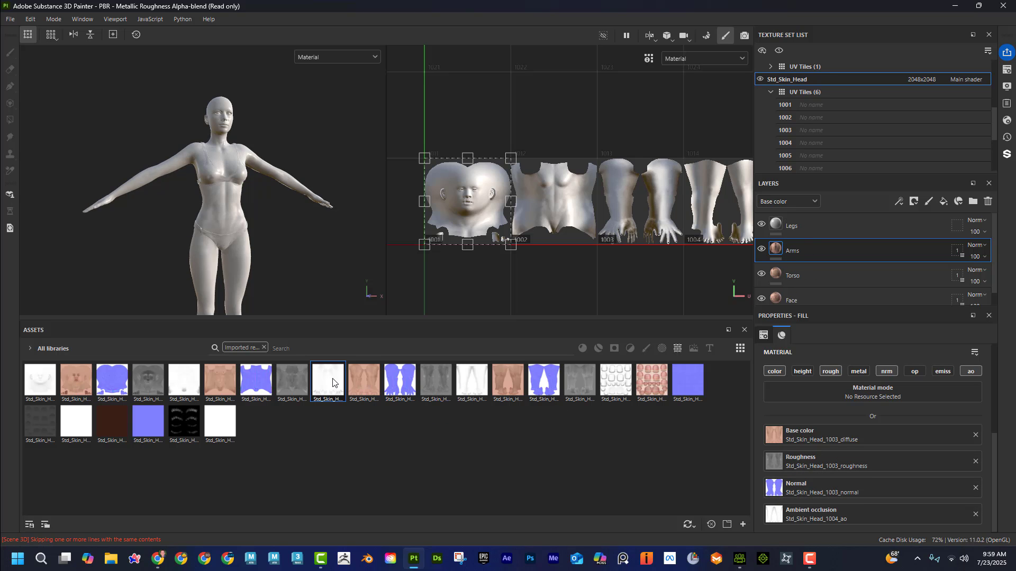
pyautogui.moveTo(333, 382); pyautogui.dragTo(773, 518)
# Step: Assign the Std_Skin_Head_1004 diffuse, normal, roughness and ao textures to the matching channels of the Legs fill layer
pyautogui.click(841, 225)
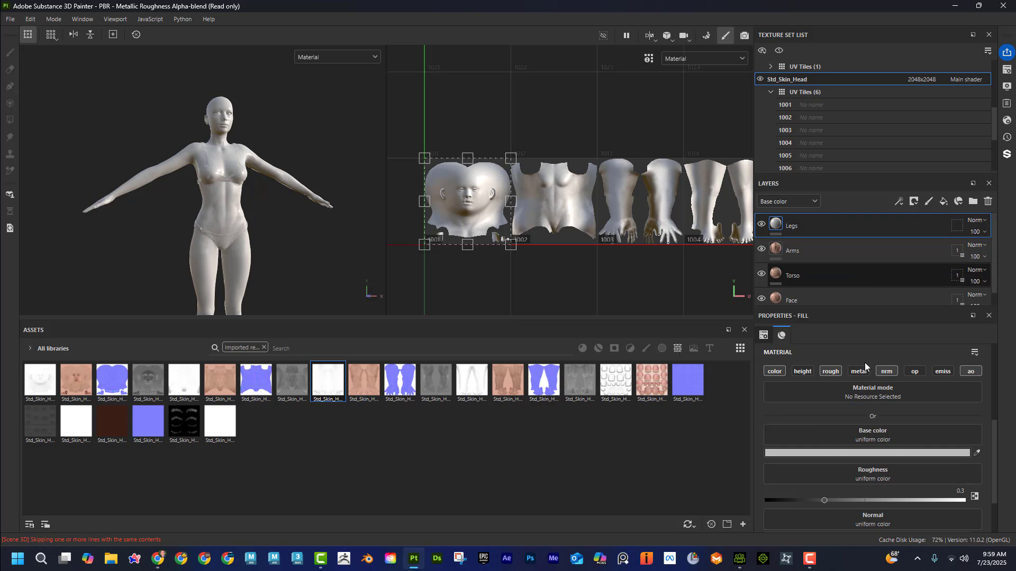
pyautogui.moveTo(506, 382); pyautogui.dragTo(813, 434)
pyautogui.moveTo(550, 382); pyautogui.dragTo(818, 507)
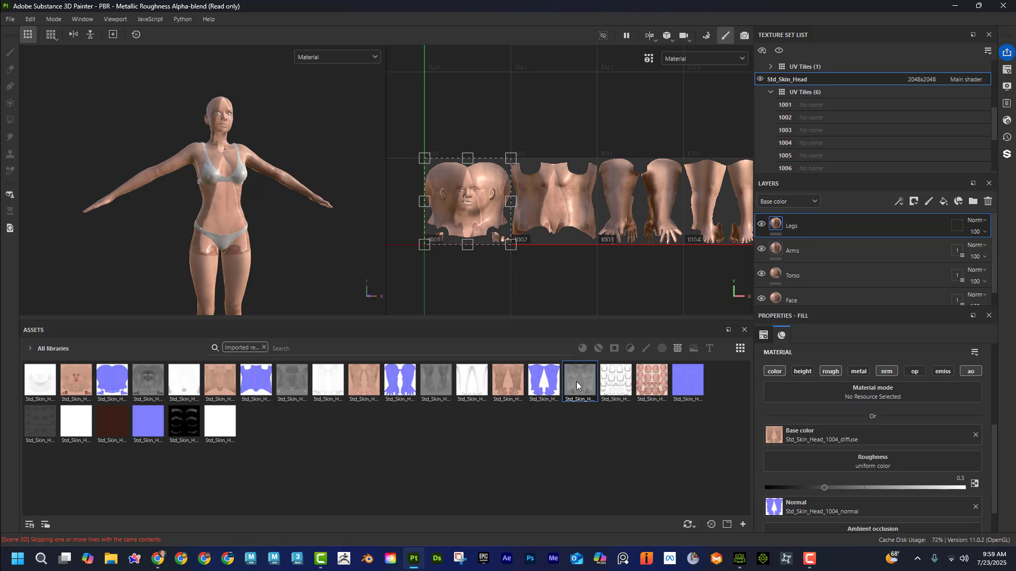
pyautogui.moveTo(577, 385); pyautogui.dragTo(830, 456)
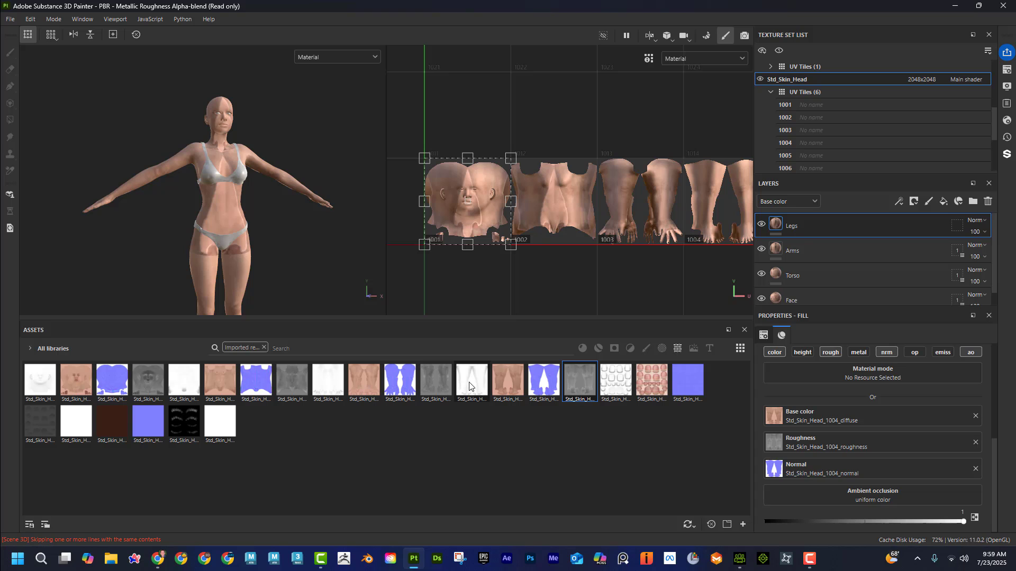
pyautogui.moveTo(469, 386); pyautogui.dragTo(802, 495)
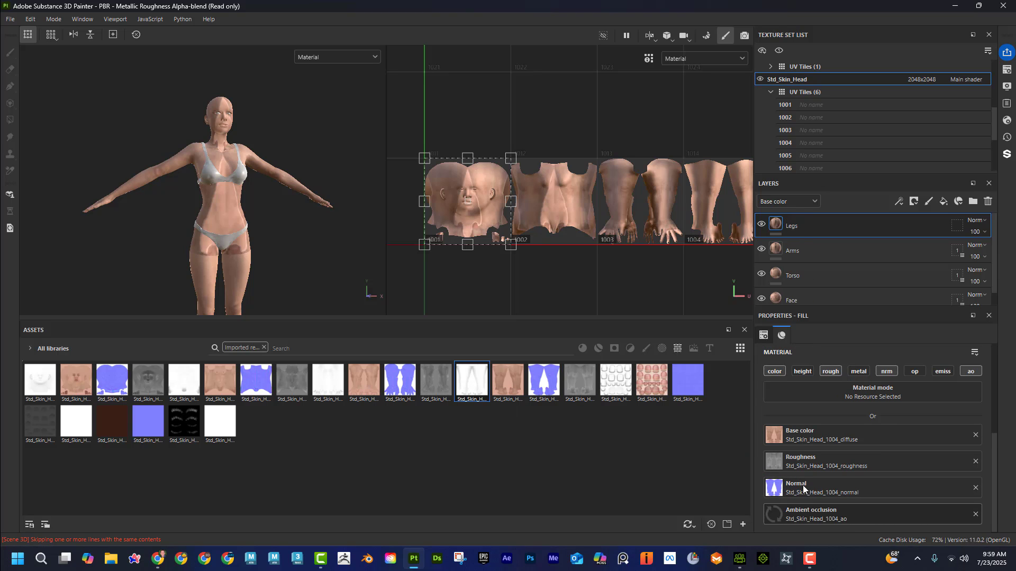
# Step: Restrict the Legs layer's geometry mask to UV tile 1004 by excluding tiles 1001 to 1003, 1005 and 1006
pyautogui.click(955, 231)
pyautogui.click(763, 368)
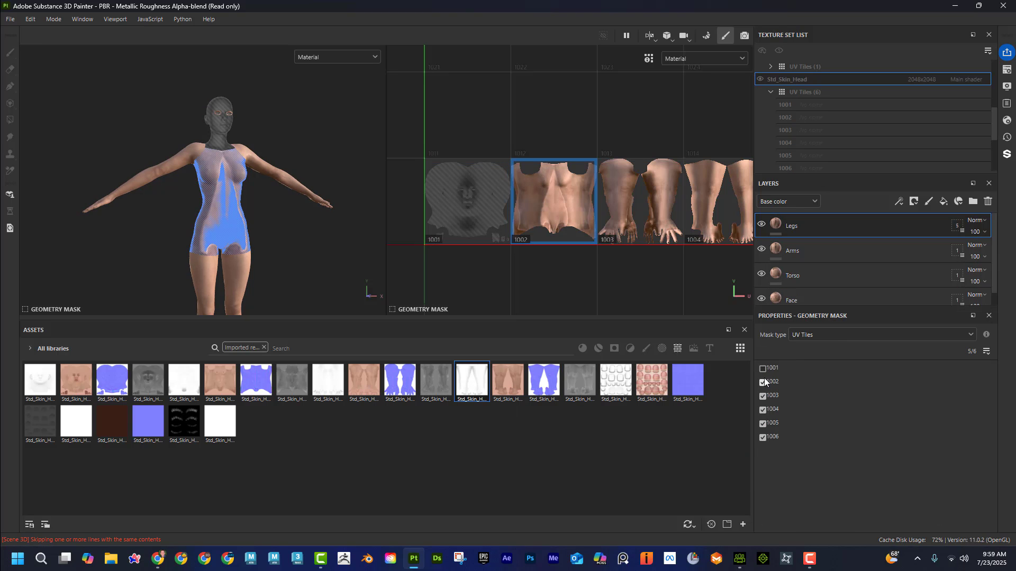
pyautogui.click(762, 382)
pyautogui.click(762, 396)
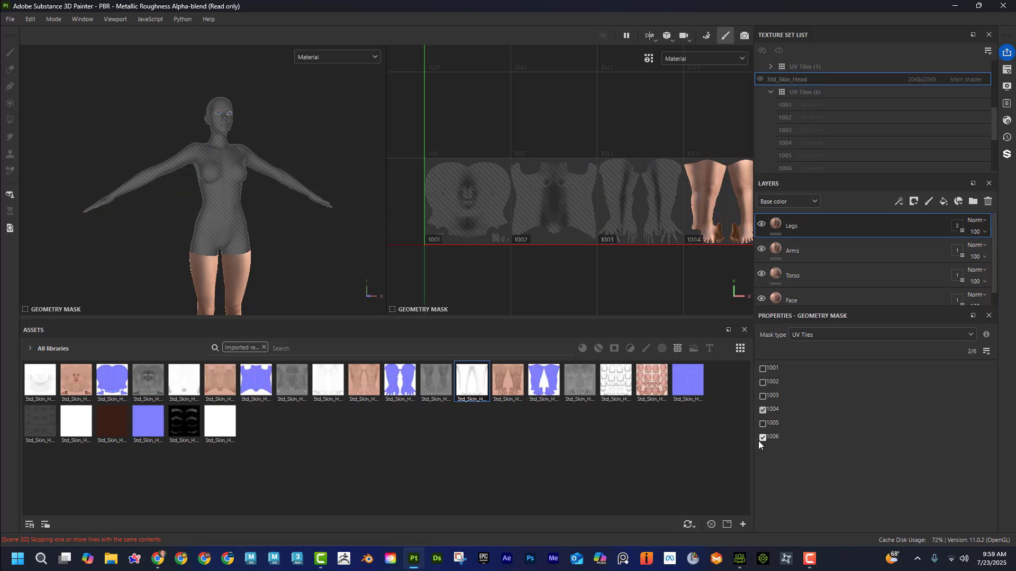
pyautogui.click(761, 438)
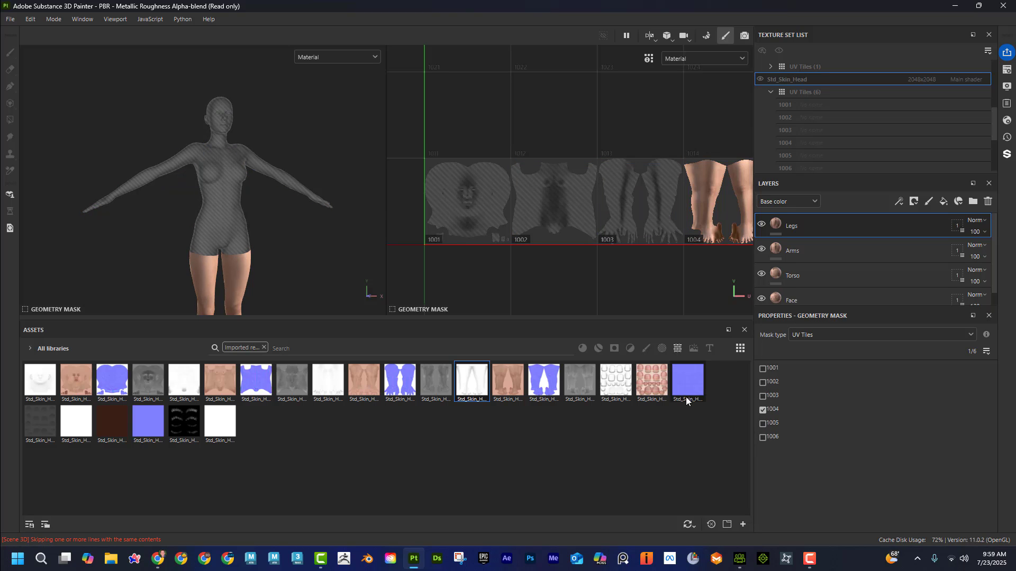
# Step: Add a fill layer named Nails and enable its roughness, normal and ambient occlusion channels
pyautogui.click(943, 201)
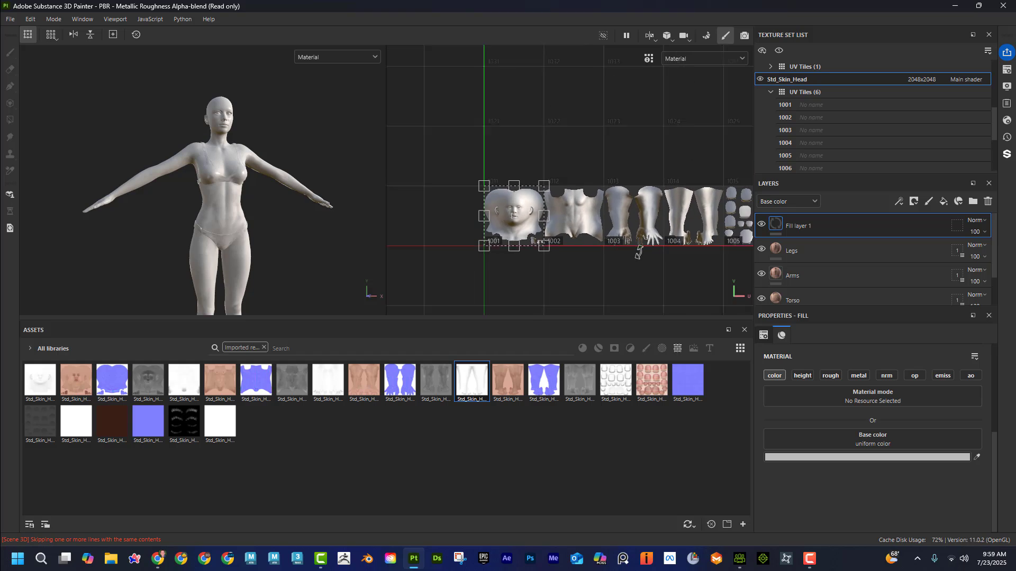
pyautogui.doubleClick(805, 227)
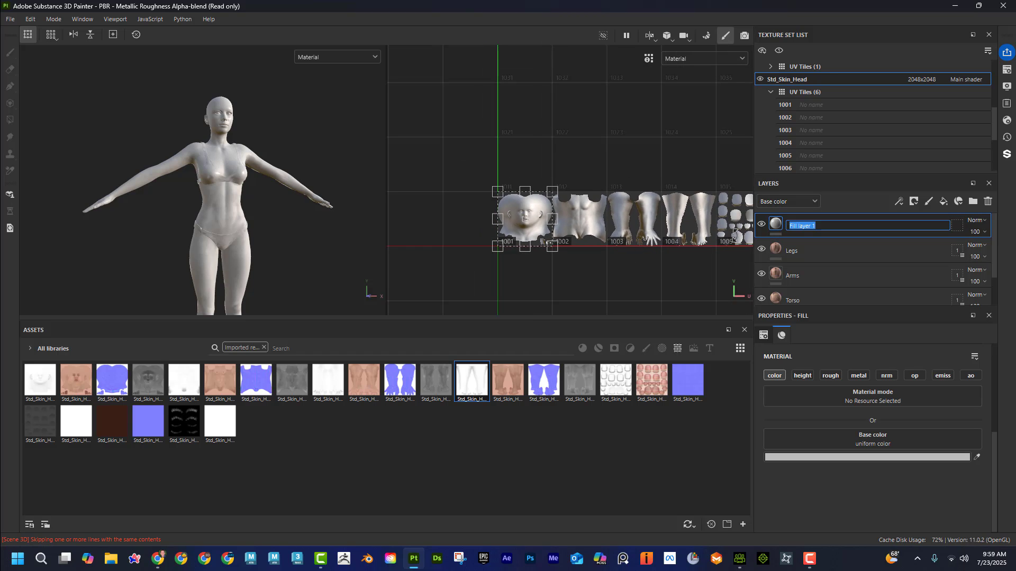
pyautogui.write('Nails')
pyautogui.press('Return')
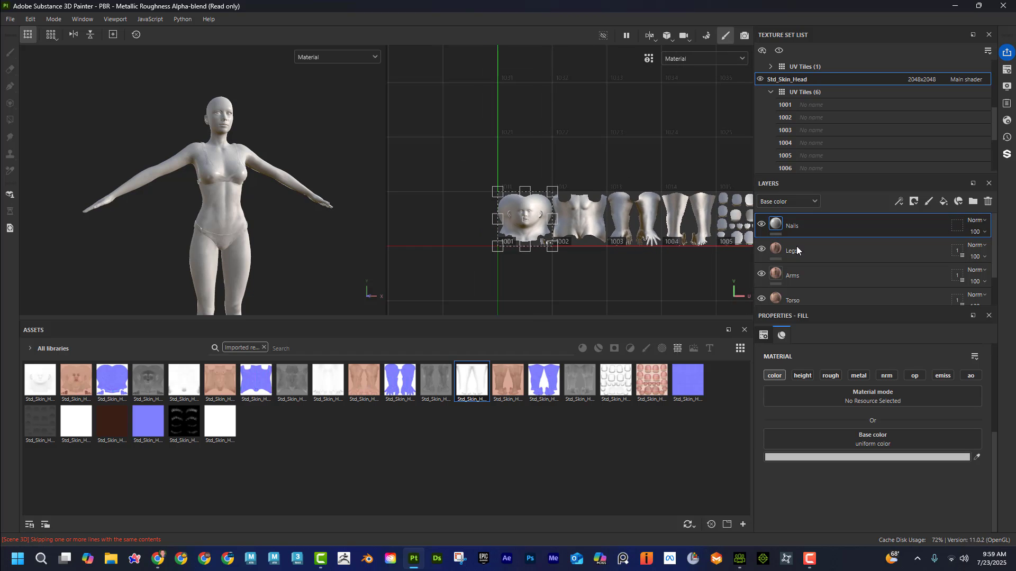
pyautogui.click(830, 376)
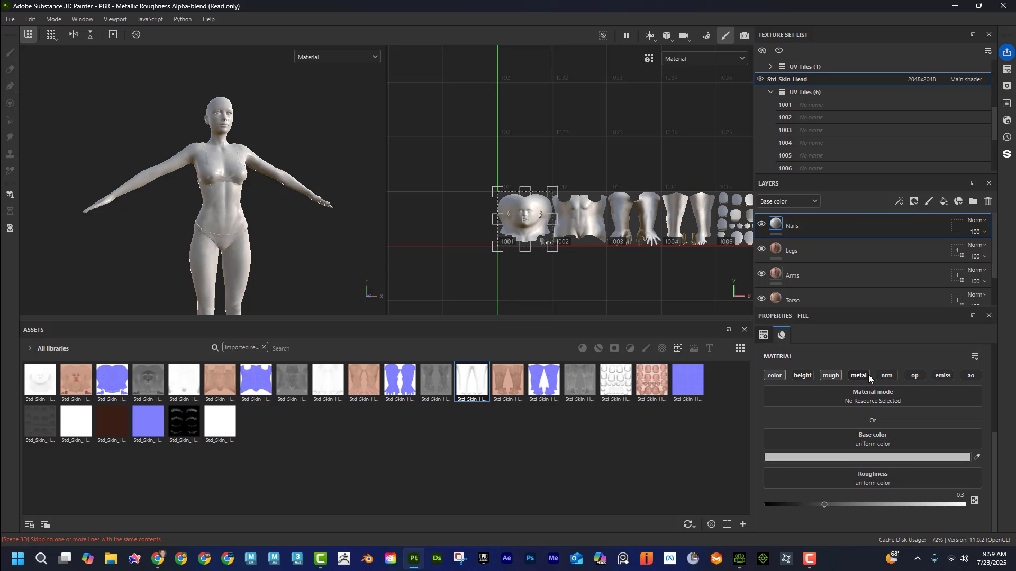
pyautogui.click(887, 376)
pyautogui.click(970, 376)
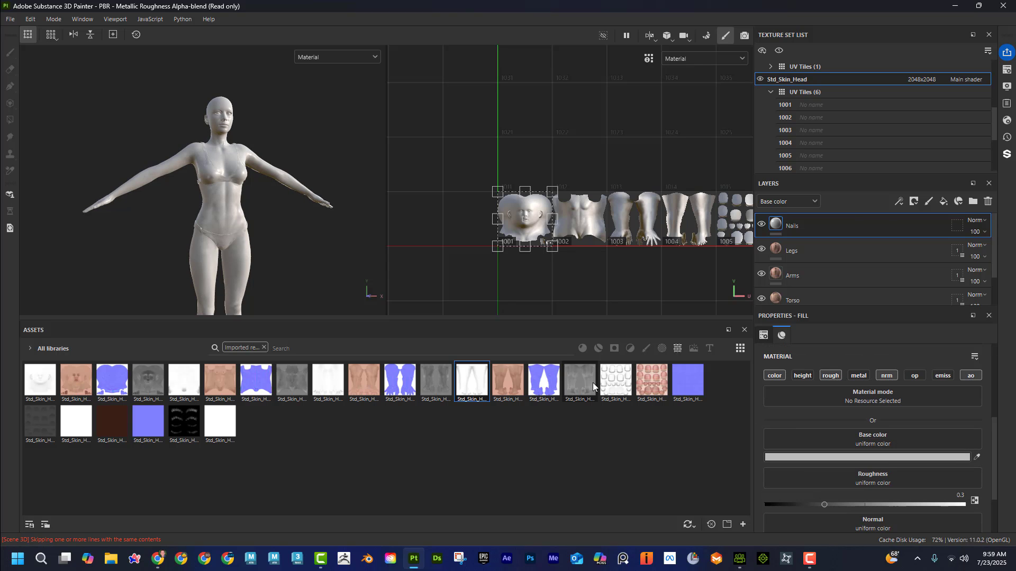
# Step: Assign the Std_Skin_Head_1005 ao, normal, diffuse and roughness textures to the matching channels of the Nails fill layer
pyautogui.click(615, 380)
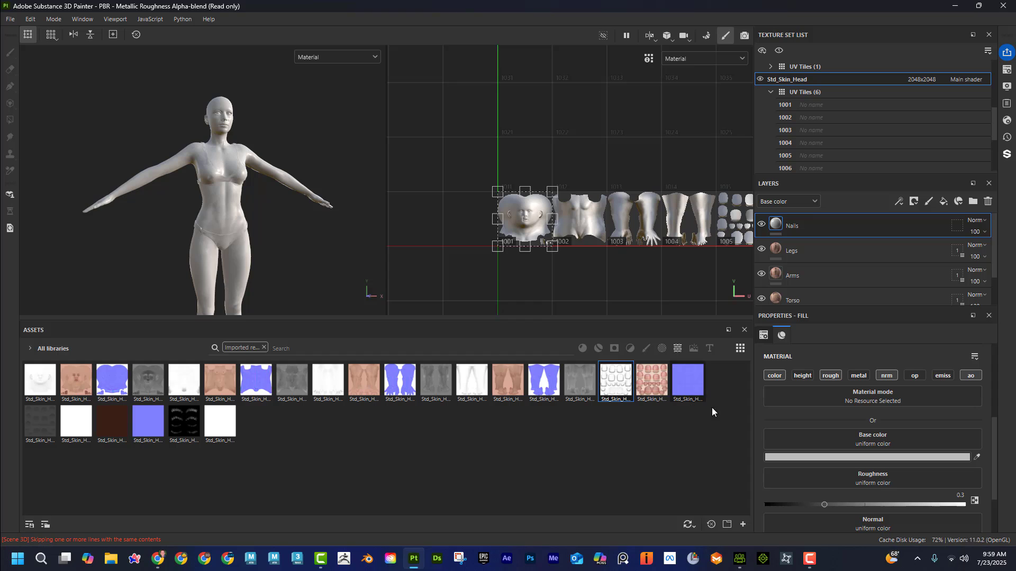
pyautogui.scroll(-2, 862, 472)
pyautogui.moveTo(615, 391); pyautogui.dragTo(840, 495)
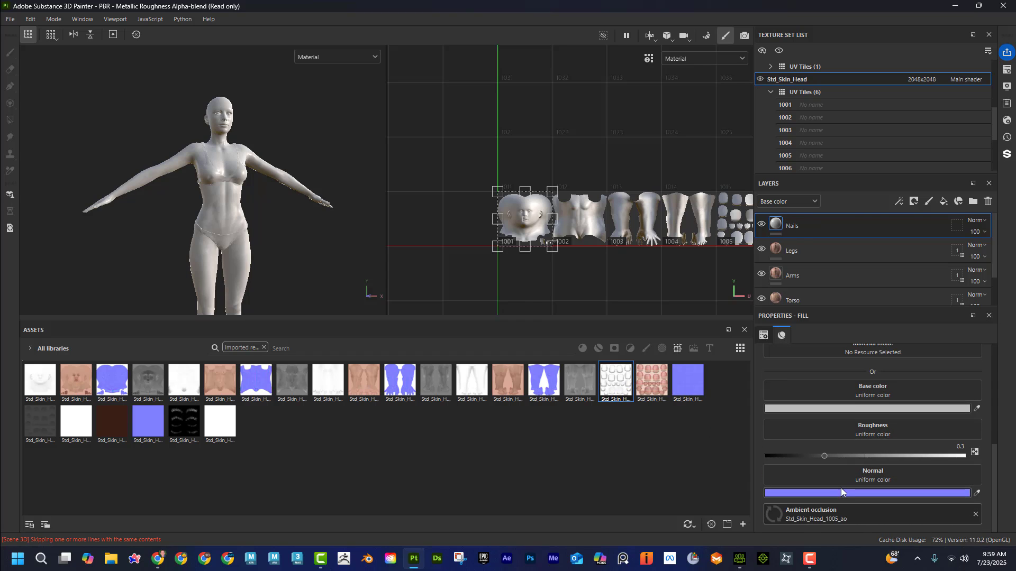
pyautogui.moveTo(684, 392); pyautogui.dragTo(806, 469)
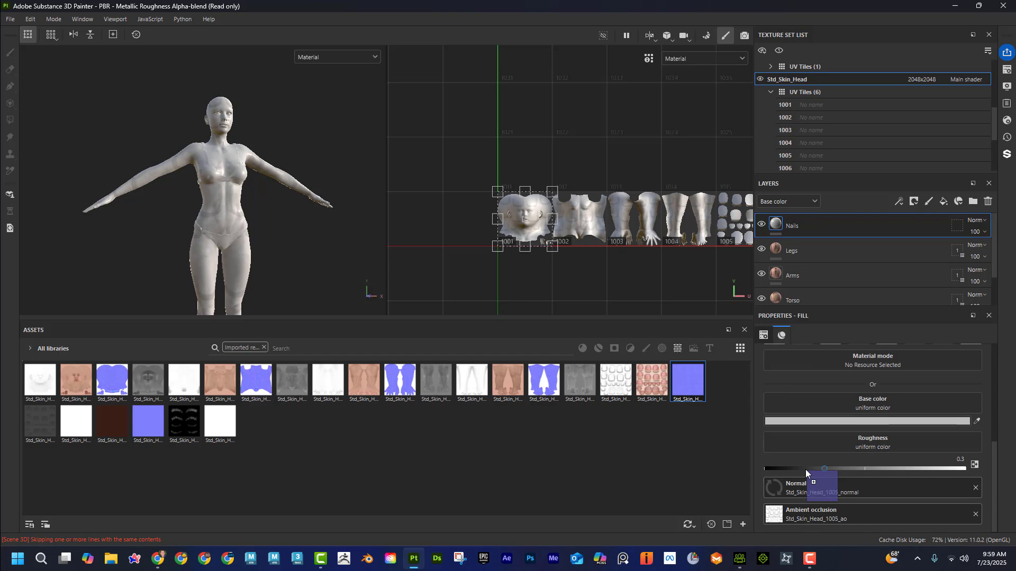
pyautogui.moveTo(647, 382); pyautogui.dragTo(788, 396)
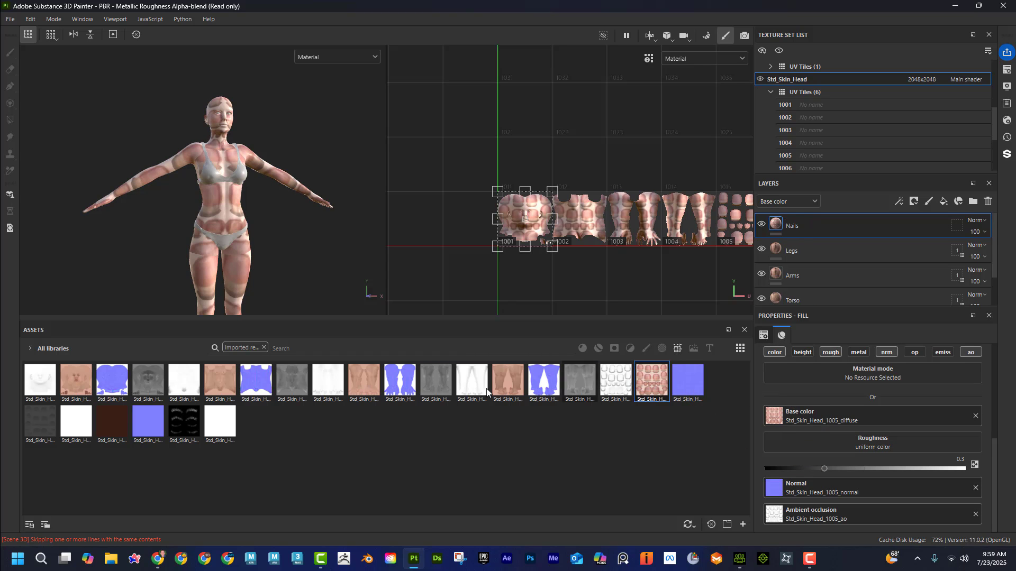
pyautogui.moveTo(55, 418); pyautogui.dragTo(801, 439)
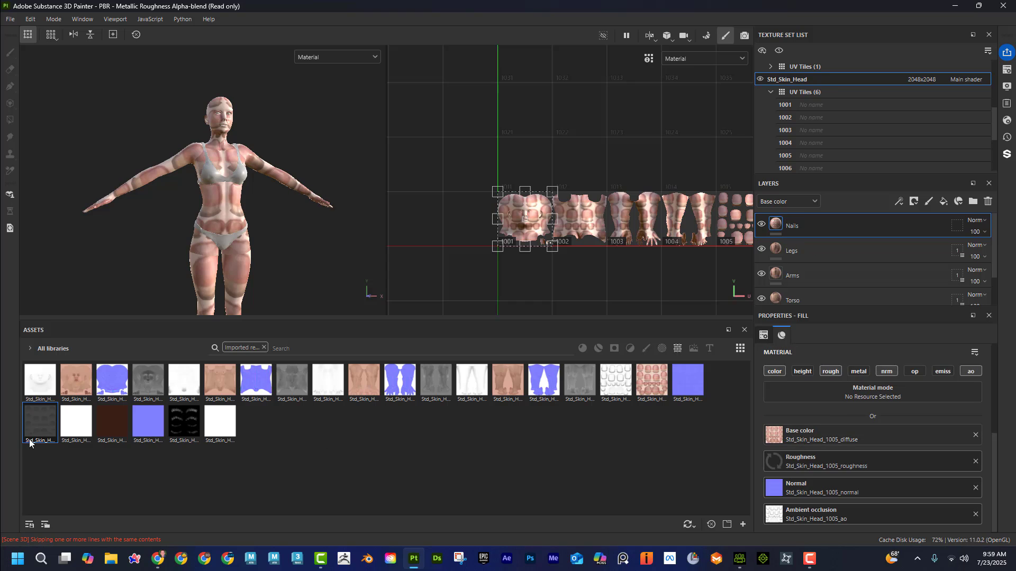
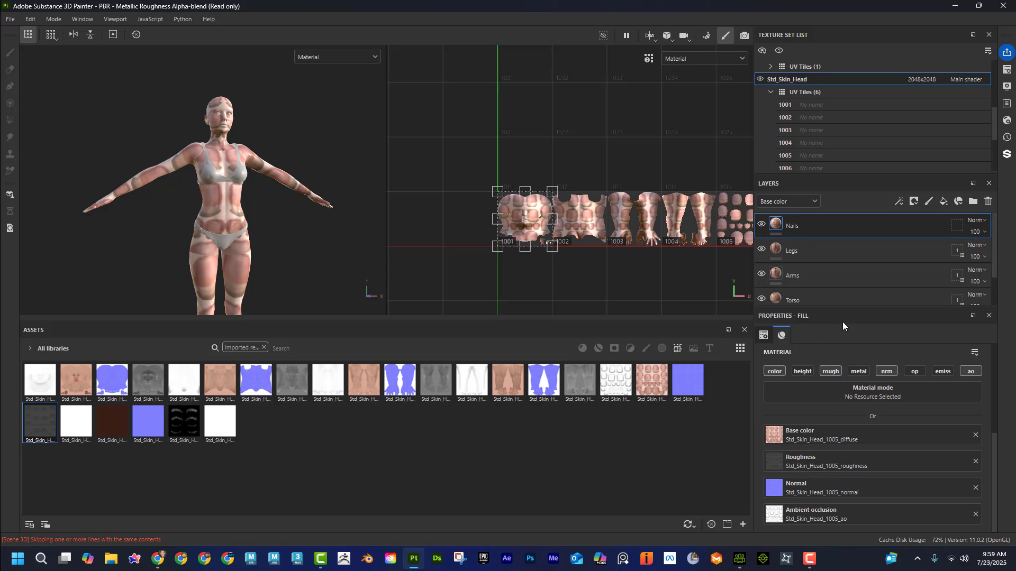
# Step: Restrict the Nails layer's geometry mask to UV tile 1005 by excluding tiles 1001 to 1004 and 1006
pyautogui.click(956, 228)
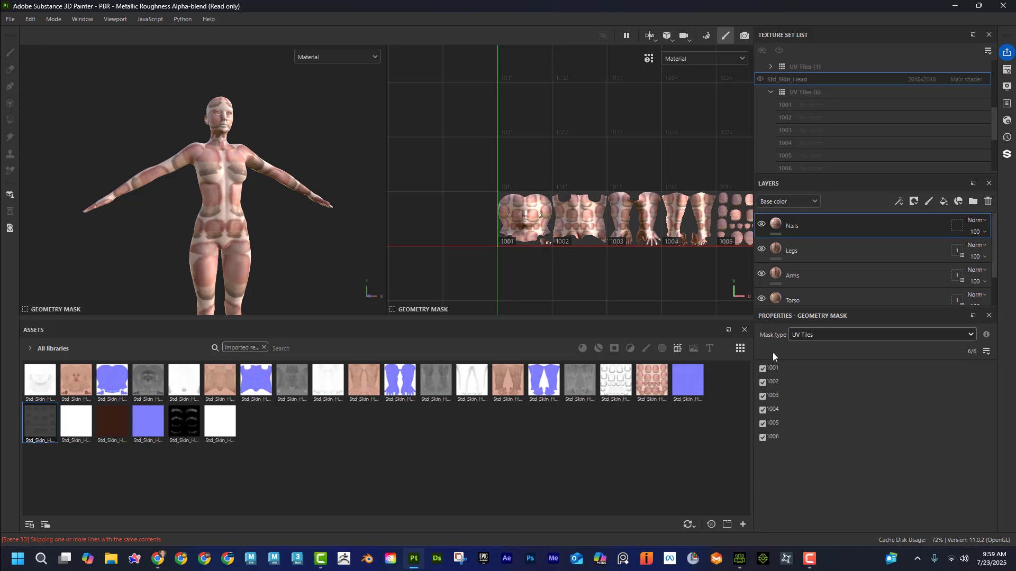
pyautogui.click(762, 368)
pyautogui.click(762, 382)
pyautogui.click(762, 396)
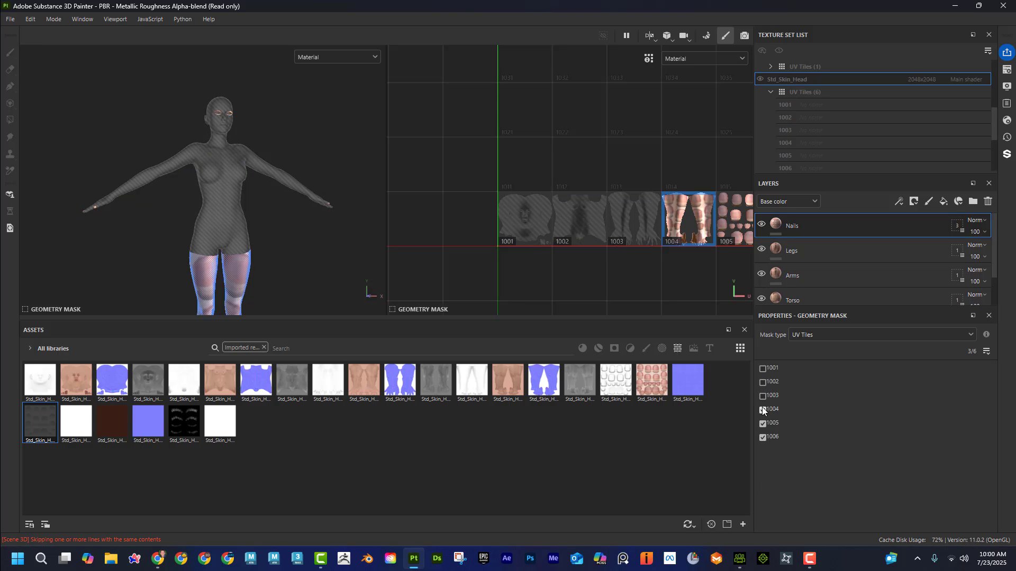
pyautogui.click(763, 410)
pyautogui.click(763, 437)
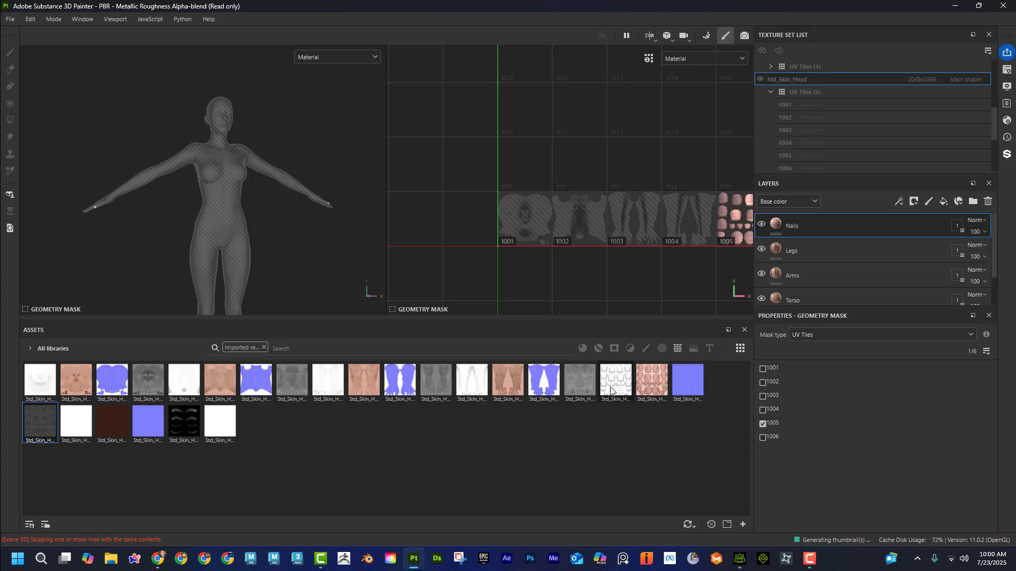
pyautogui.moveTo(611, 391)
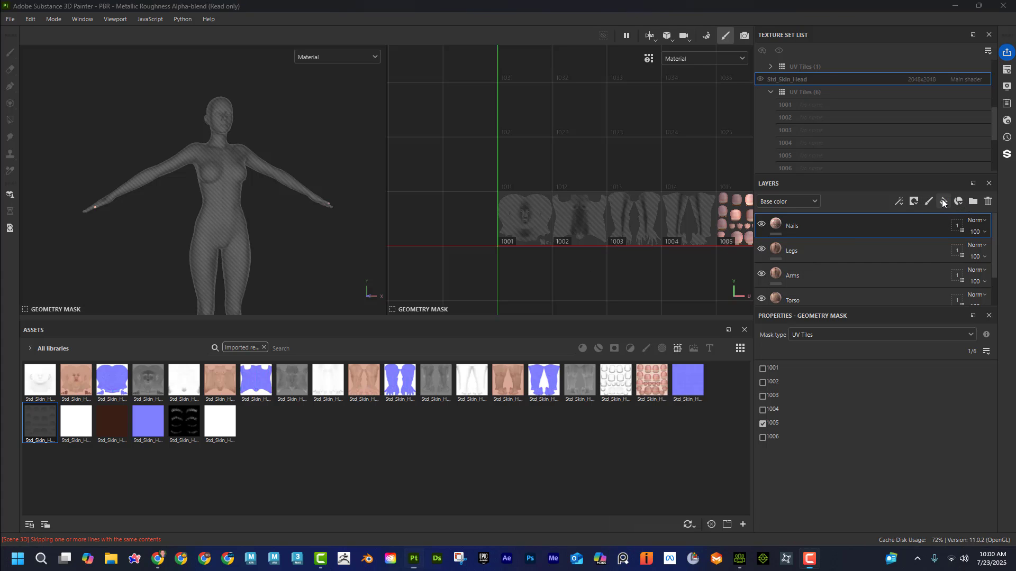
# Step: Add a fill layer above Nails and name it Lashes
pyautogui.scroll(-1, 706, 268)
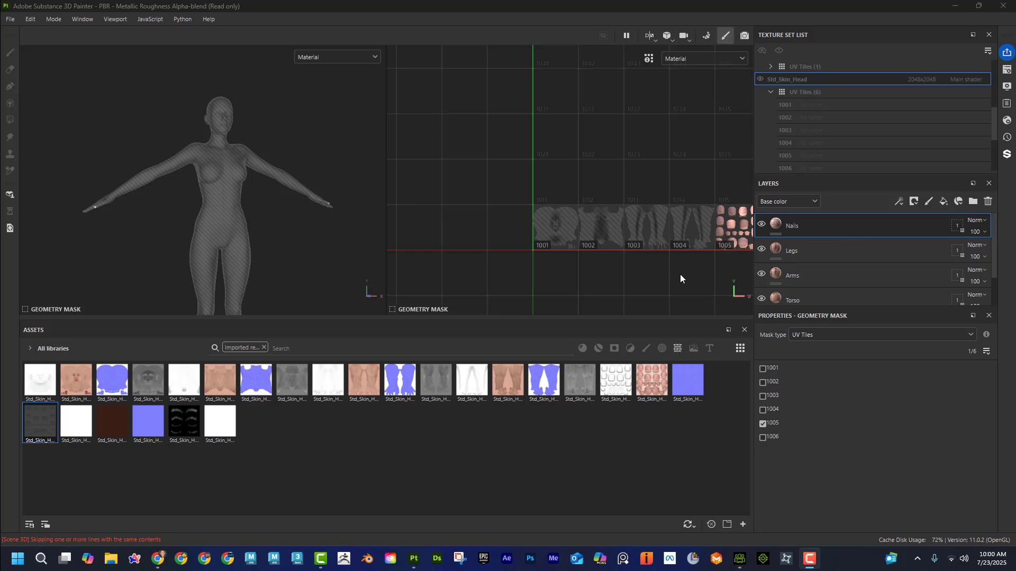
pyautogui.moveTo(680, 274); pyautogui.dragTo(537, 277)
pyautogui.moveTo(603, 284); pyautogui.dragTo(489, 272, button='middle')
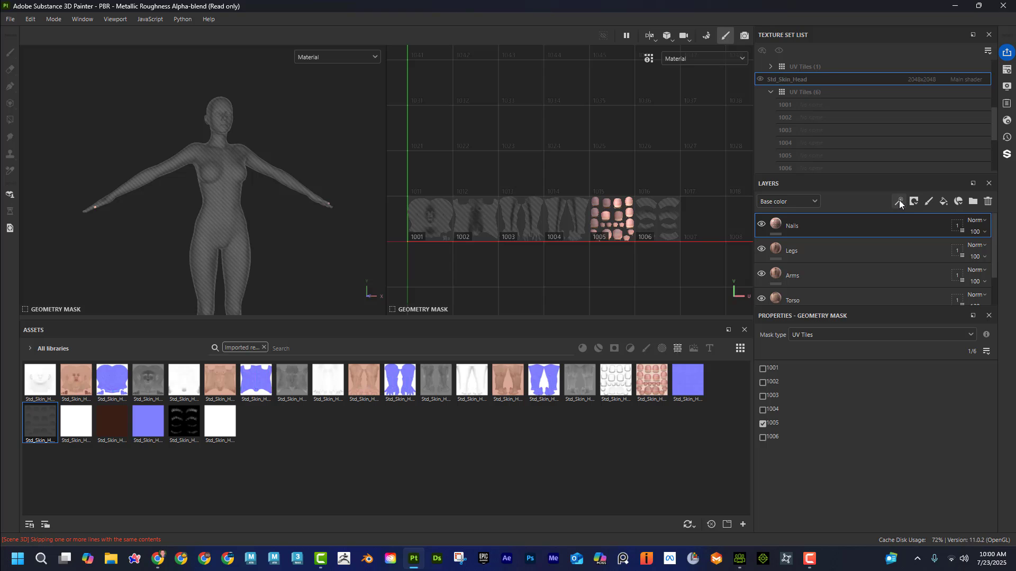
pyautogui.click(945, 200)
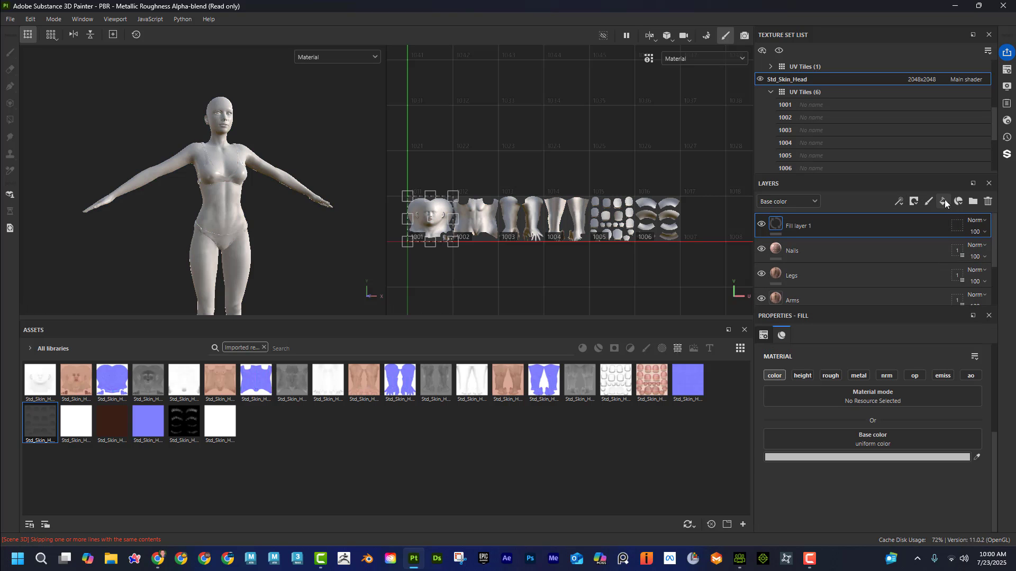
pyautogui.doubleClick(790, 225)
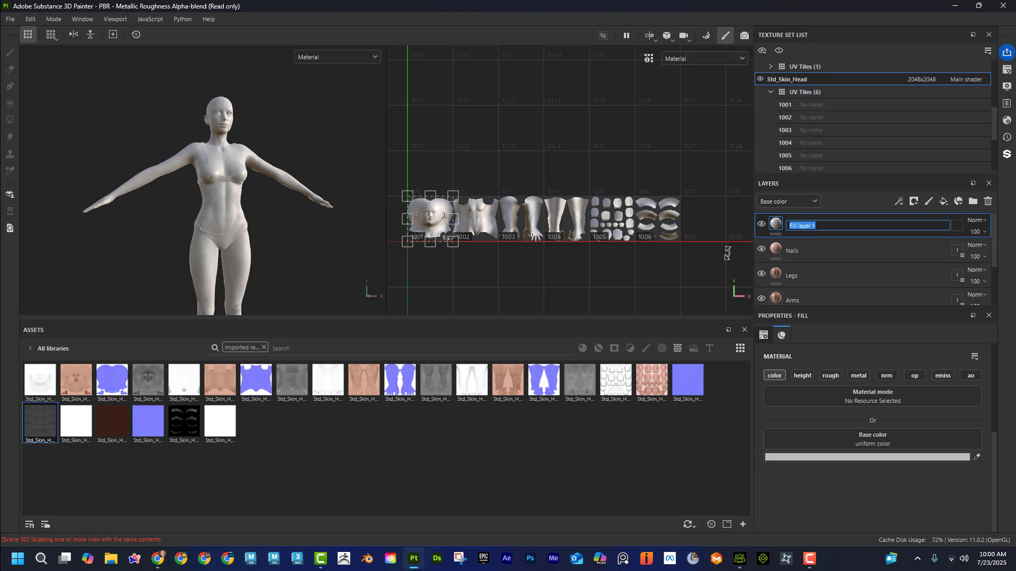
pyautogui.write('Lashes')
pyautogui.press('Return')
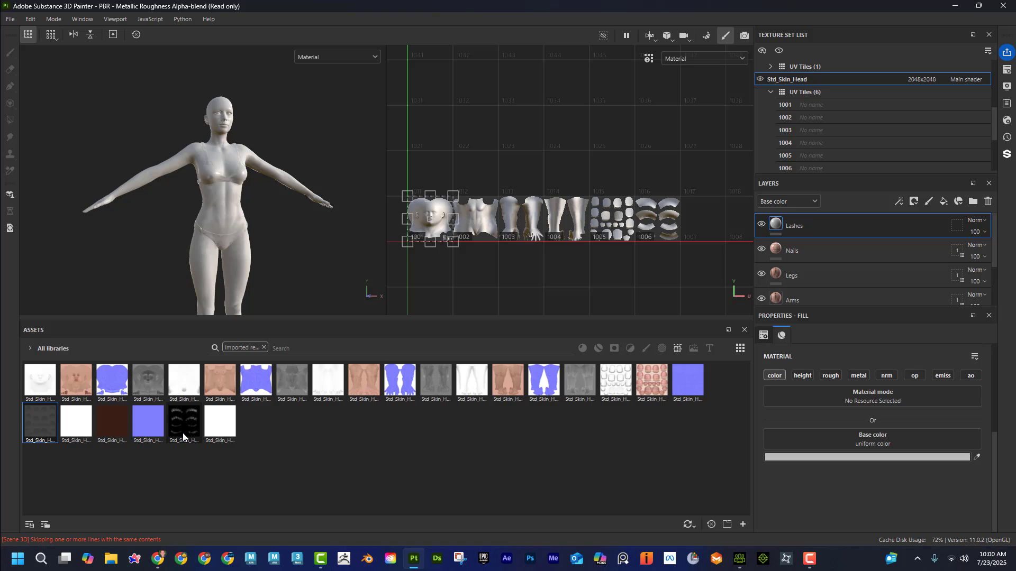
# Step: Enable the opacity, roughness and normal channels of the Lashes fill layer
pyautogui.click(915, 375)
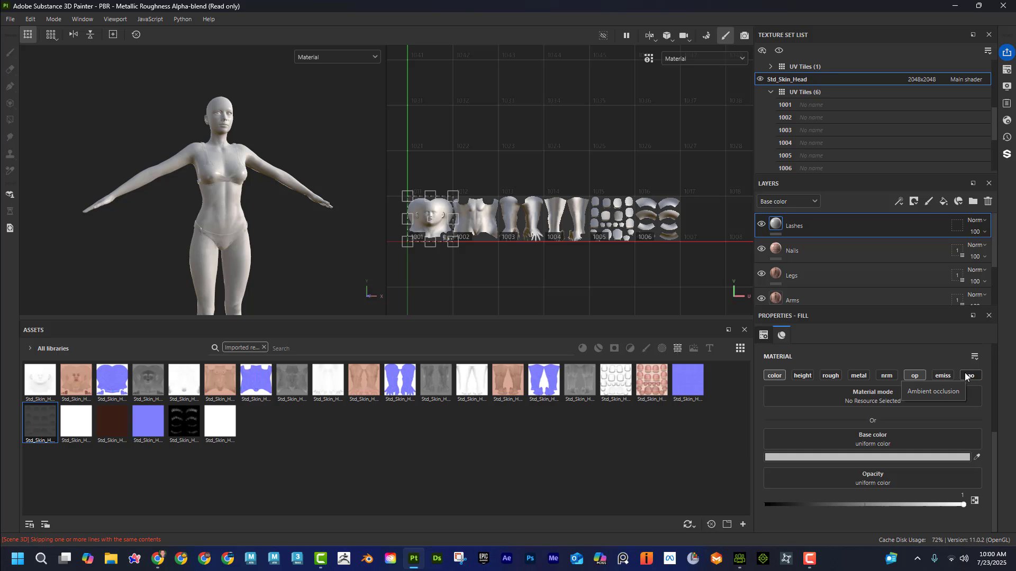
pyautogui.click(837, 375)
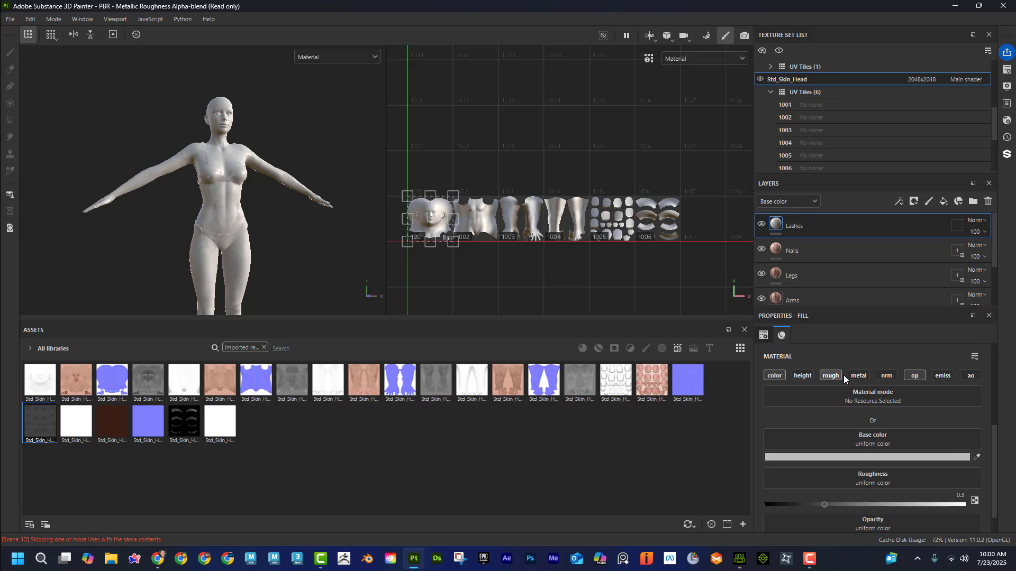
pyautogui.click(888, 376)
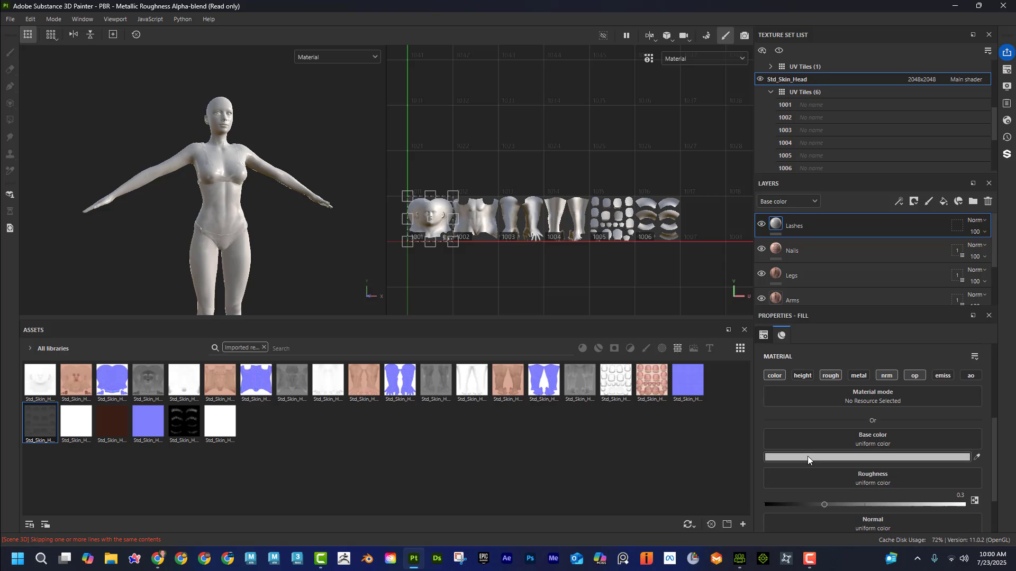
pyautogui.scroll(-2, 808, 456)
pyautogui.scroll(3, 811, 445)
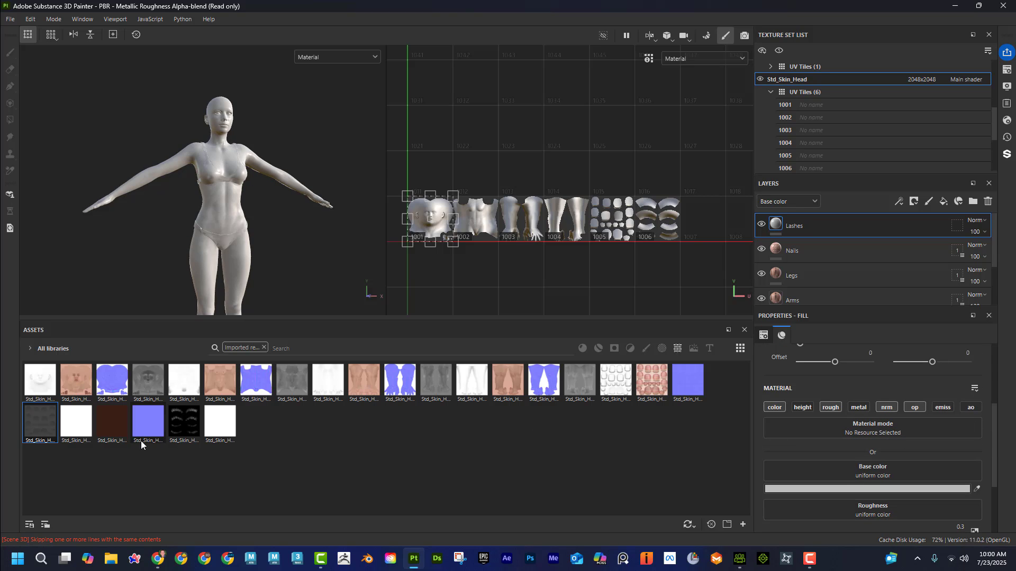
# Step: Assign the Std_Skin_Head_1006 diffuse, normal and opacity textures to the matching channels of the Lashes fill layer
pyautogui.moveTo(114, 429)
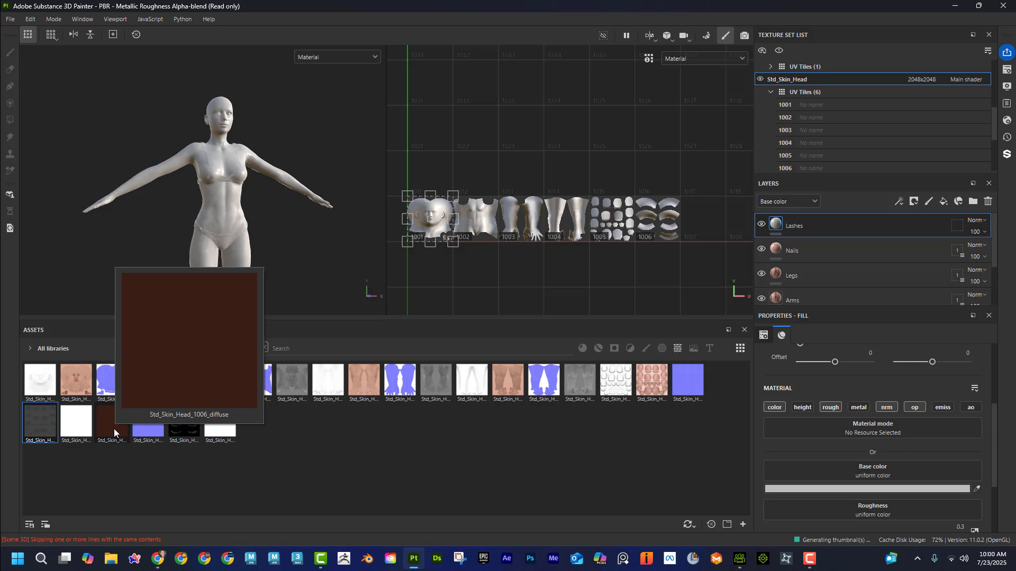
pyautogui.moveTo(113, 428); pyautogui.dragTo(798, 468)
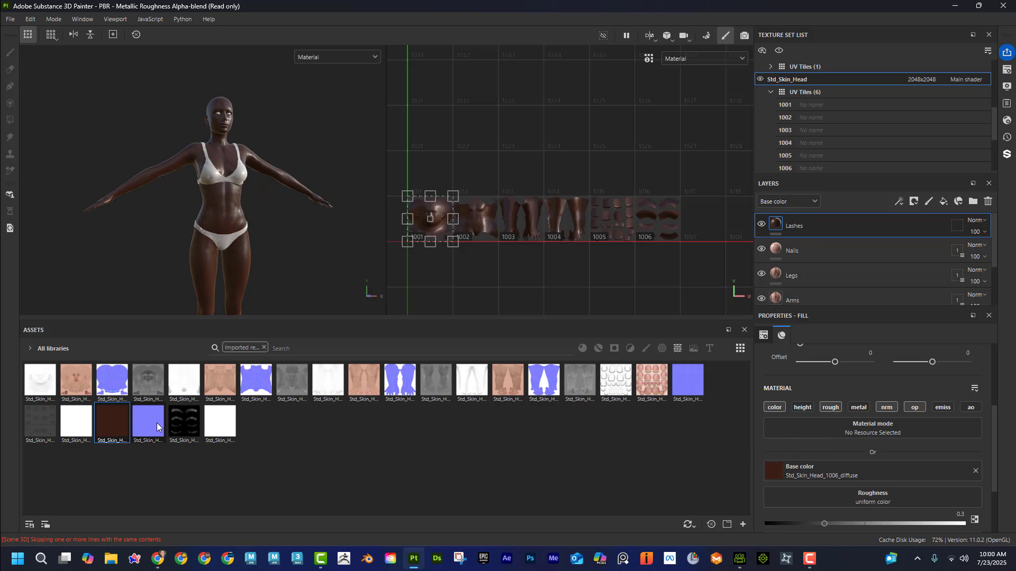
pyautogui.scroll(-1, 864, 461)
pyautogui.scroll(-2, 822, 434)
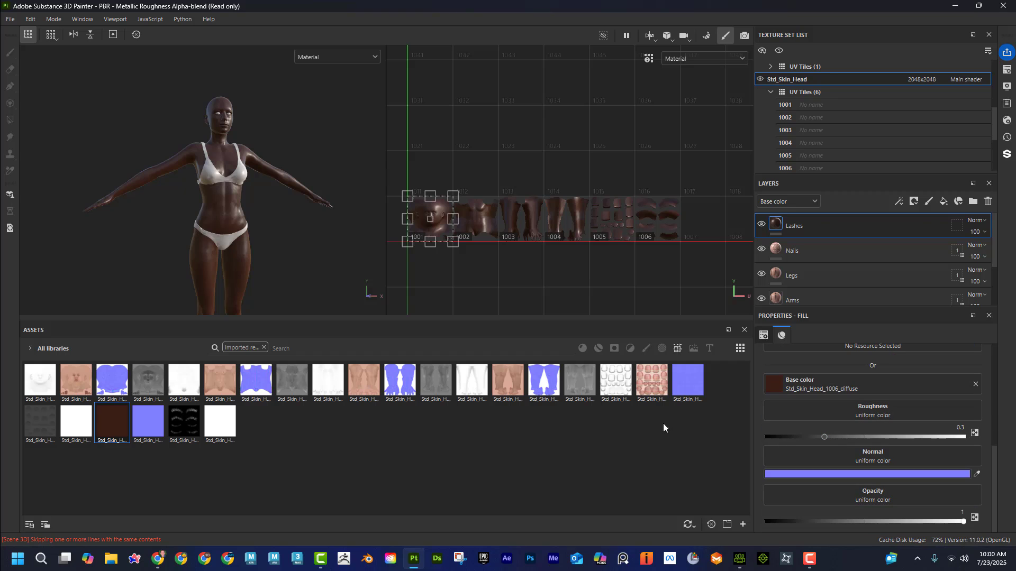
pyautogui.moveTo(148, 423); pyautogui.dragTo(811, 474)
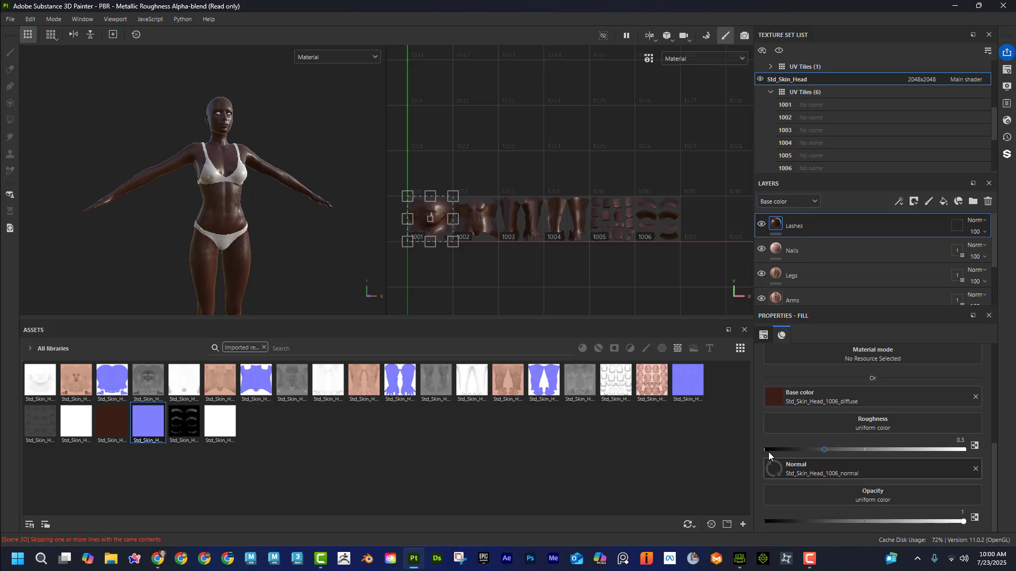
pyautogui.moveTo(185, 423); pyautogui.dragTo(817, 494)
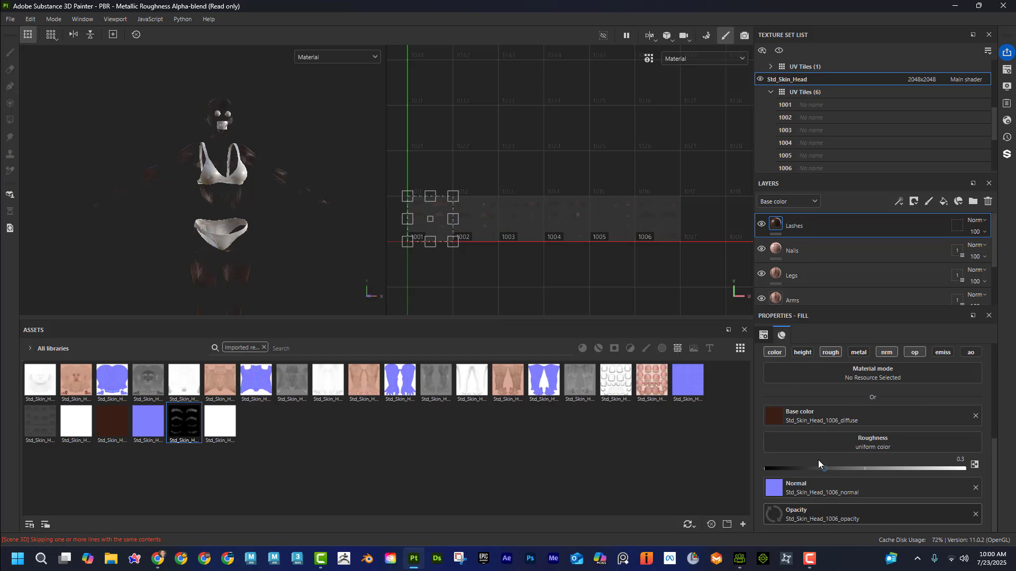
# Step: Assign the Std_Skin_Head_1006_roughness texture to the Lashes layer's newly enabled ambient occlusion channel and disable its roughness channel
pyautogui.scroll(1, 894, 407)
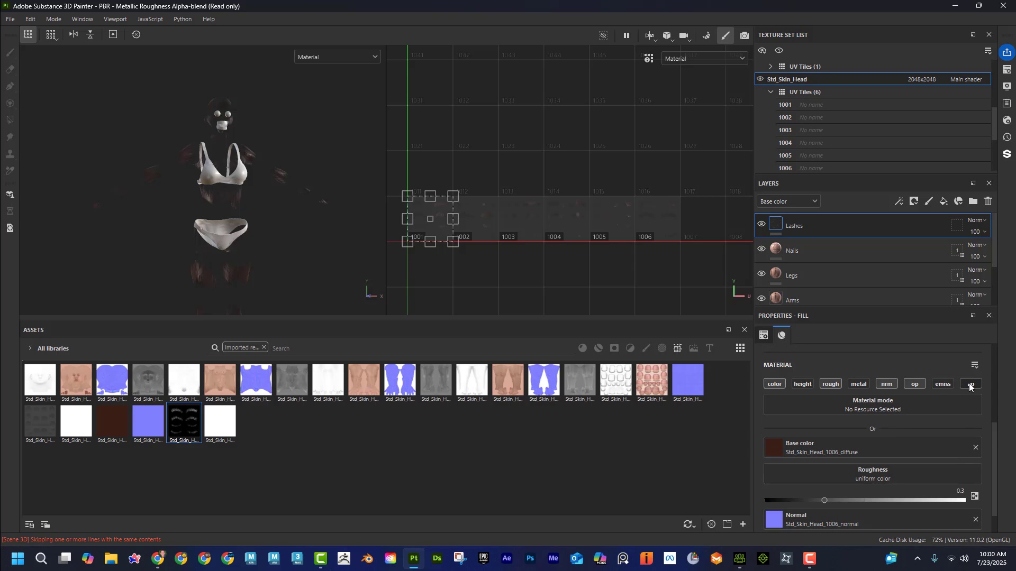
pyautogui.moveTo(223, 421)
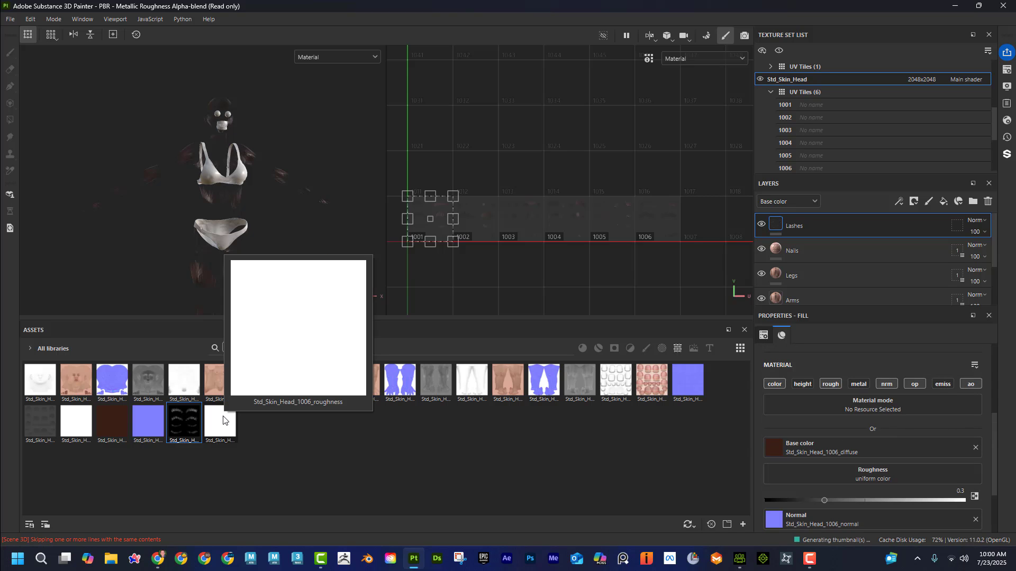
pyautogui.moveTo(222, 421); pyautogui.dragTo(855, 480)
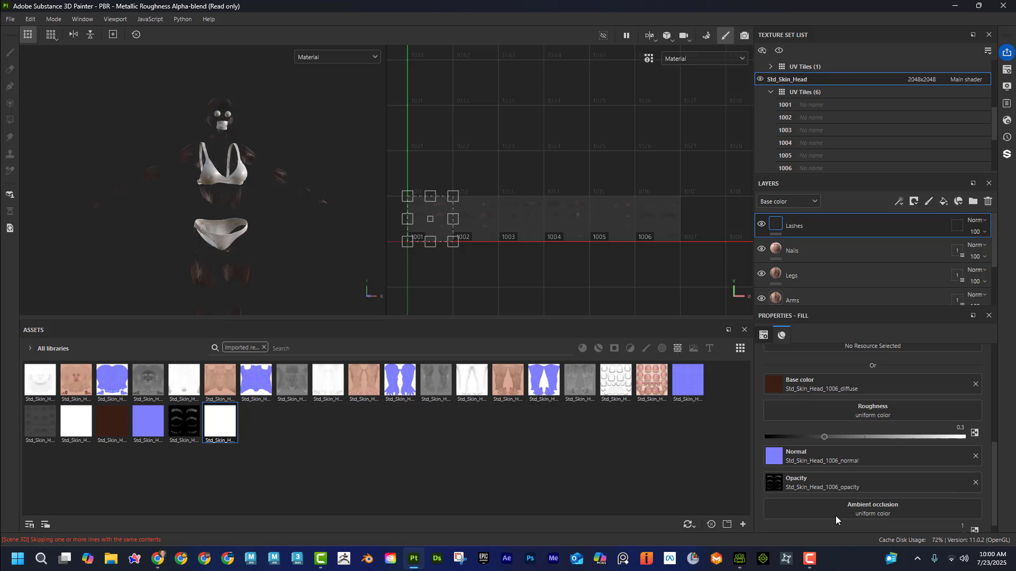
pyautogui.moveTo(222, 421); pyautogui.dragTo(793, 503)
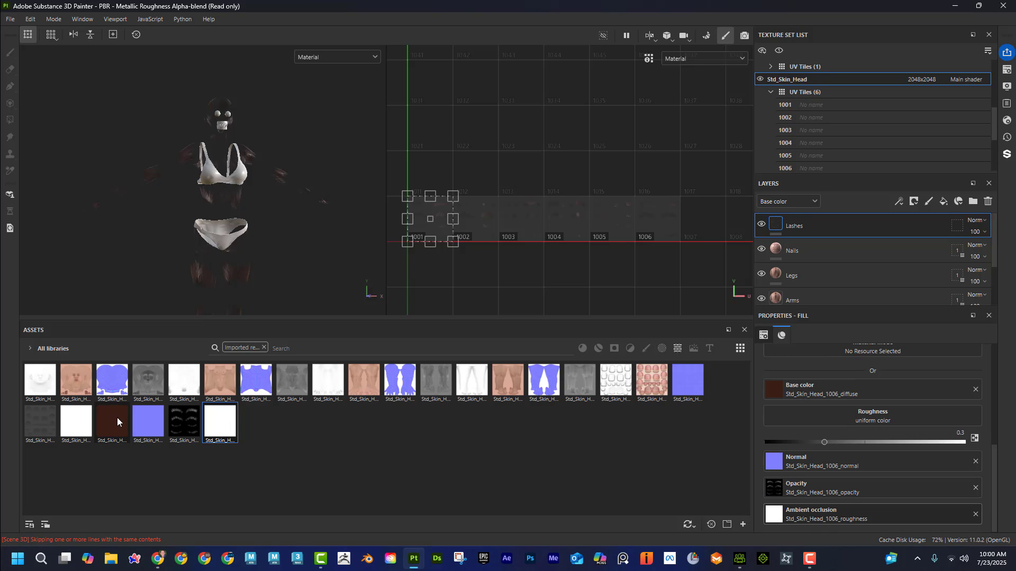
pyautogui.moveTo(85, 423)
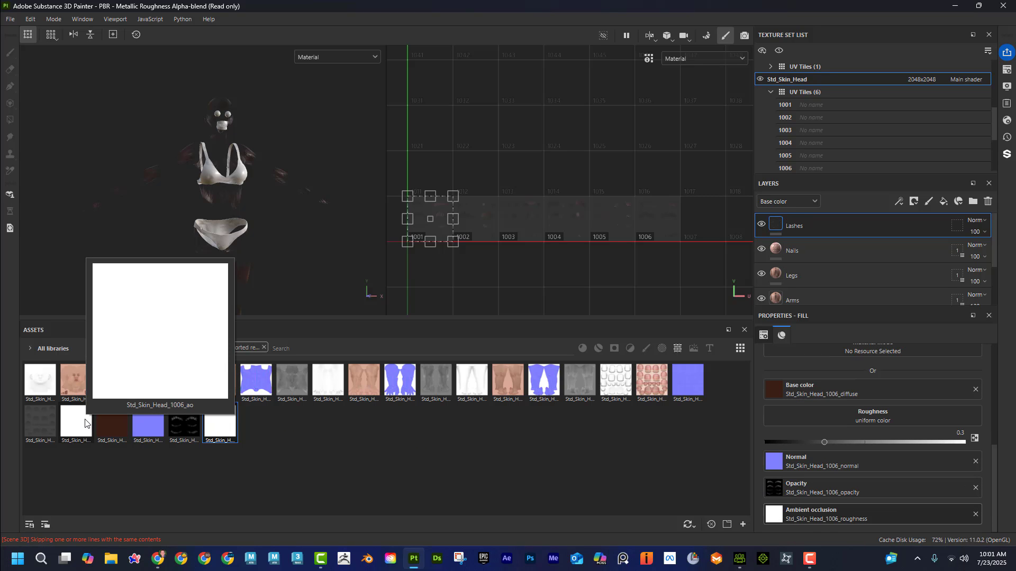
pyautogui.scroll(3, 866, 444)
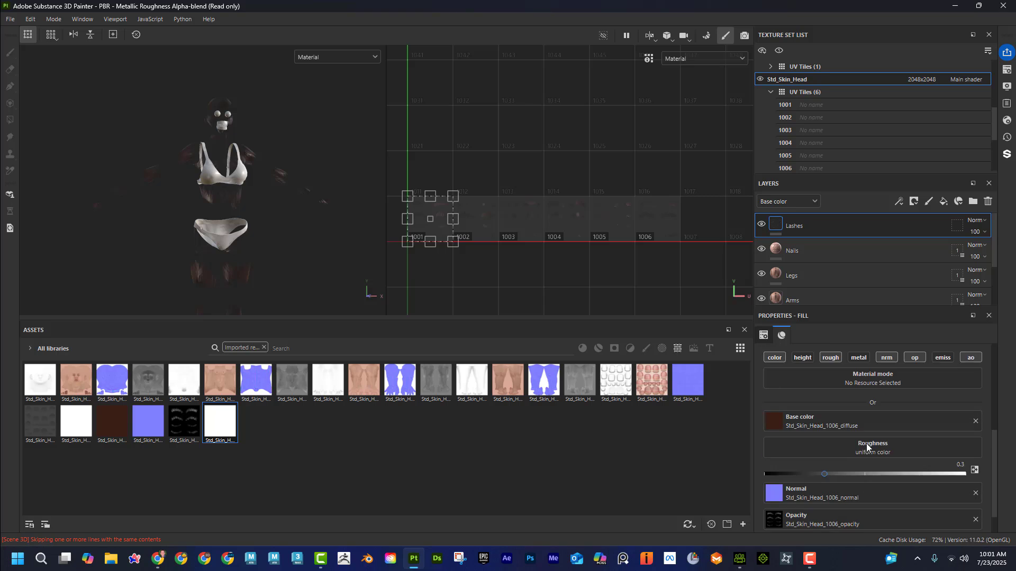
pyautogui.click(831, 390)
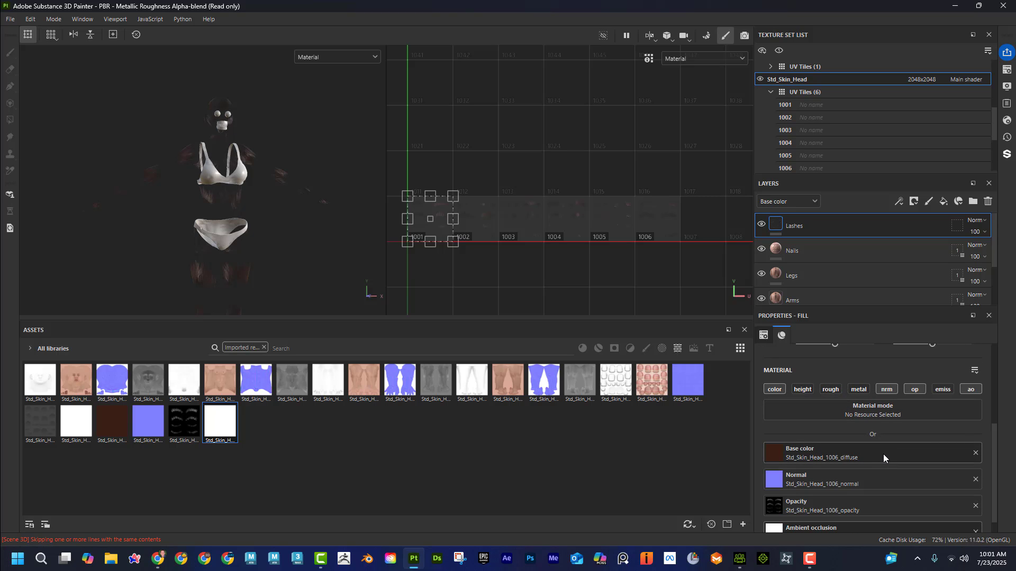
# Step: Restrict the Lashes layer's geometry mask to UV tile 1006 and add an empty paint layer above it
pyautogui.scroll(1, 883, 454)
pyautogui.scroll(2, 883, 453)
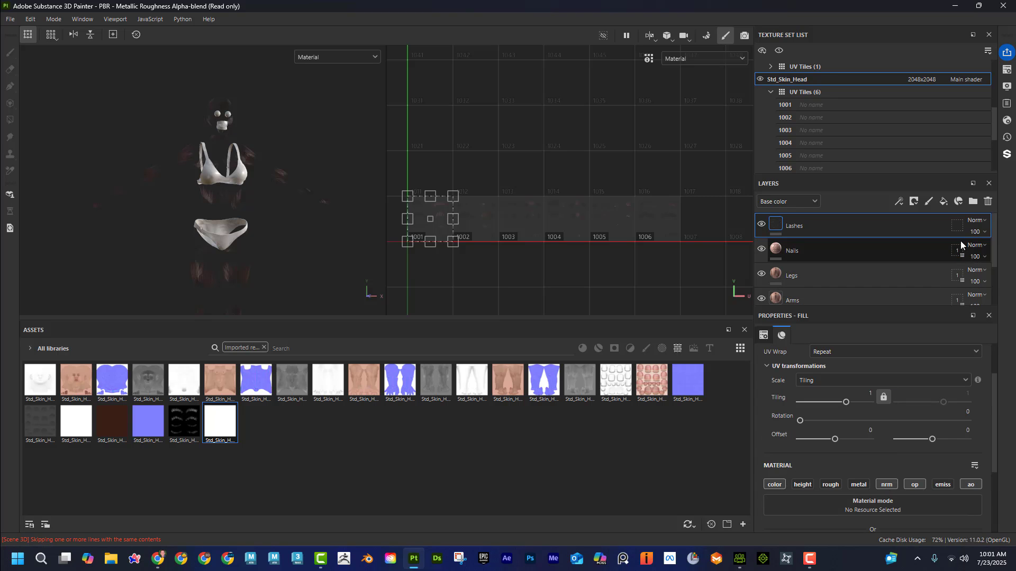
pyautogui.click(958, 227)
pyautogui.click(763, 369)
pyautogui.click(763, 382)
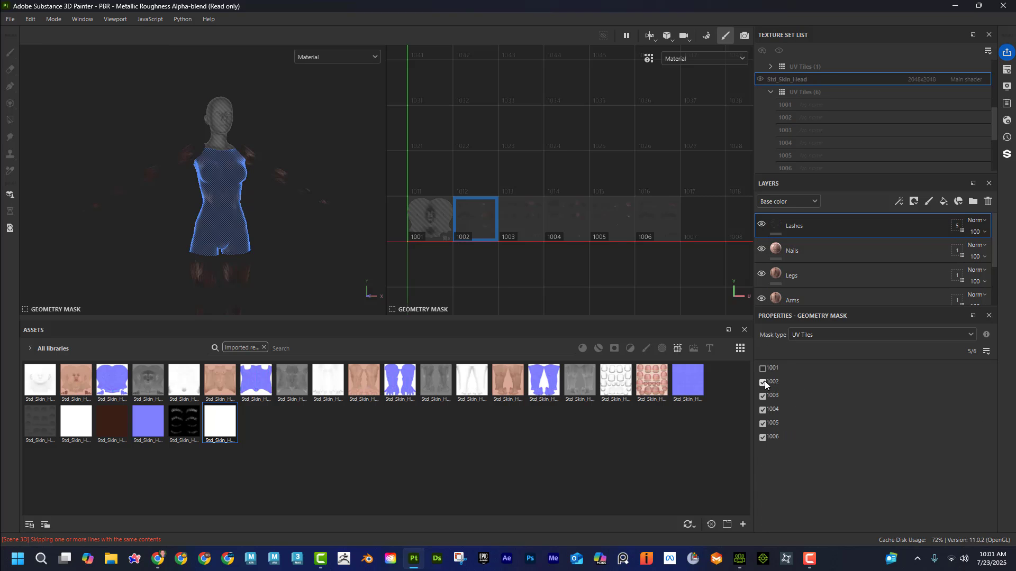
pyautogui.click(764, 396)
pyautogui.click(763, 410)
pyautogui.click(764, 423)
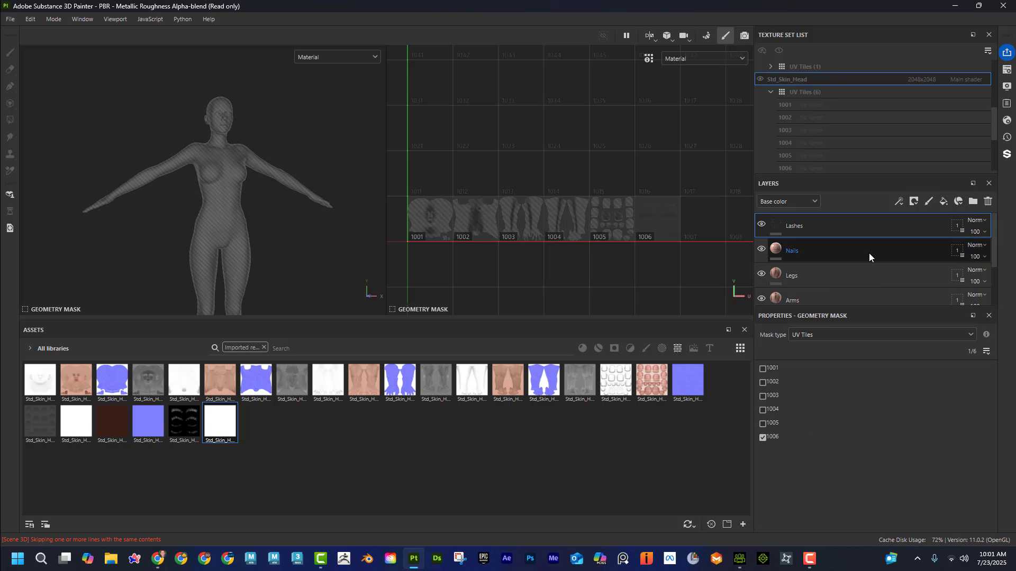
pyautogui.click(928, 202)
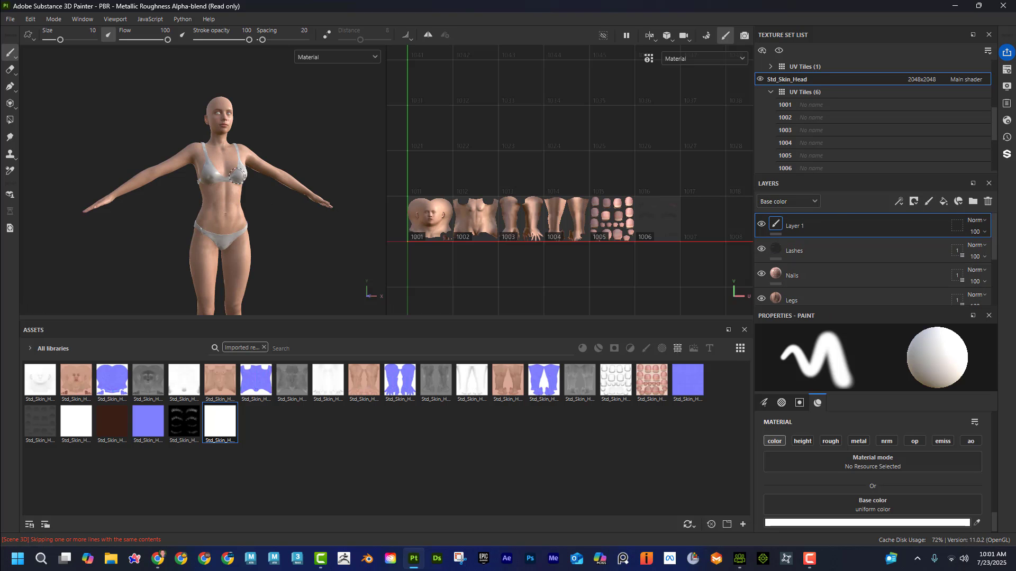
# Step: Examine the textured character's head and upper body from several angles and under different lighting directions
pyautogui.keyDown('alt'); pyautogui.moveTo(186, 170); pyautogui.dragTo(200, 132, button='right'); pyautogui.keyUp('alt')
pyautogui.keyDown('alt'); pyautogui.moveTo(200, 131); pyautogui.dragTo(179, 230, button='middle'); pyautogui.keyUp('alt')
pyautogui.keyDown('alt'); pyautogui.moveTo(179, 229); pyautogui.dragTo(255, 223, button='right'); pyautogui.keyUp('alt')
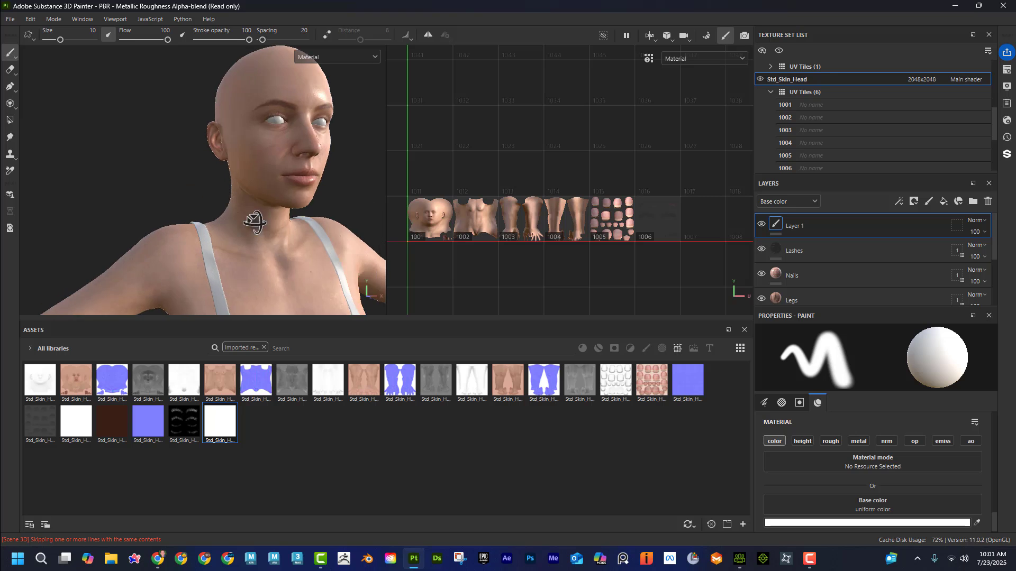
pyautogui.keyDown('alt'); pyautogui.moveTo(255, 223); pyautogui.dragTo(148, 225); pyautogui.keyUp('alt')
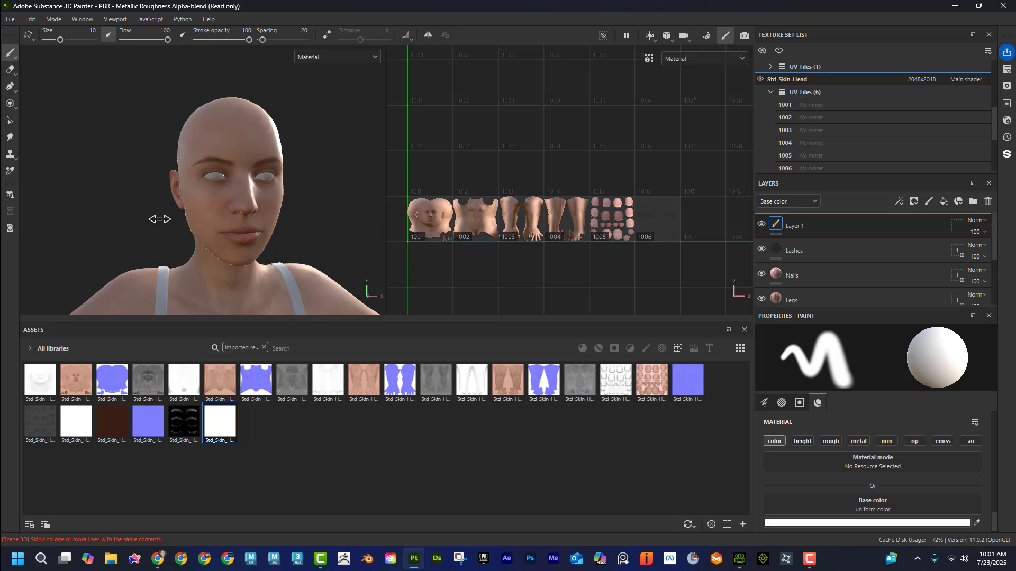
pyautogui.keyDown('shift'); pyautogui.moveTo(160, 219); pyautogui.dragTo(1, 226, button='right'); pyautogui.keyUp('shift')
pyautogui.keyDown('alt'); pyautogui.moveTo(275, 288); pyautogui.dragTo(278, 209, button='middle'); pyautogui.keyUp('alt')
pyautogui.keyDown('alt'); pyautogui.moveTo(318, 212); pyautogui.dragTo(245, 225, button='right'); pyautogui.keyUp('alt')
pyautogui.keyDown('alt'); pyautogui.moveTo(254, 218); pyautogui.dragTo(264, 277, button='middle'); pyautogui.keyUp('alt')
pyautogui.keyDown('alt'); pyautogui.moveTo(264, 273); pyautogui.dragTo(374, 267, button='right'); pyautogui.keyUp('alt')
pyautogui.keyDown('alt'); pyautogui.moveTo(322, 220); pyautogui.dragTo(322, 202); pyautogui.keyUp('alt')
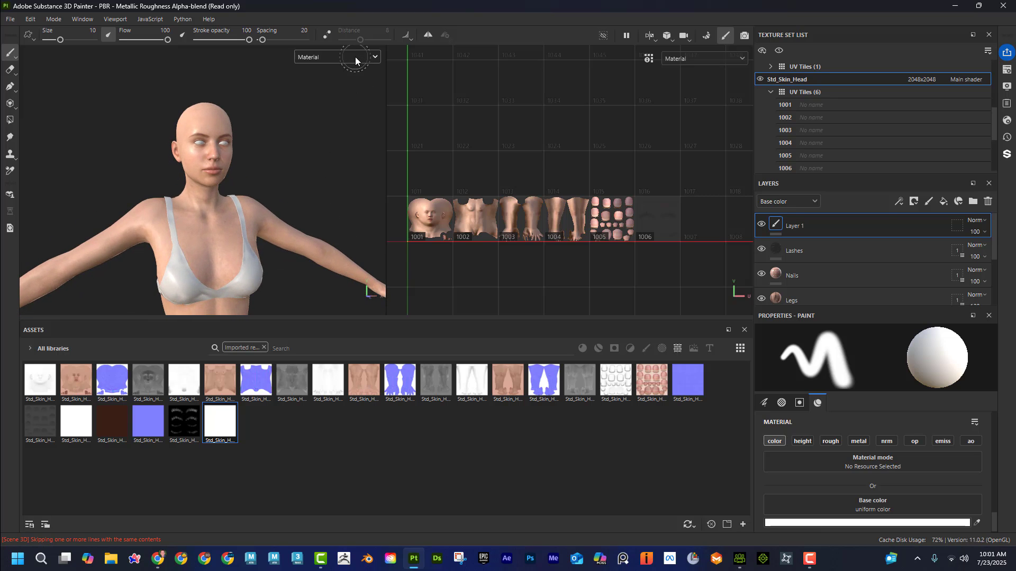
# Step: Preview the character's roughness channel and then its normal channel in the viewports
pyautogui.click(356, 58)
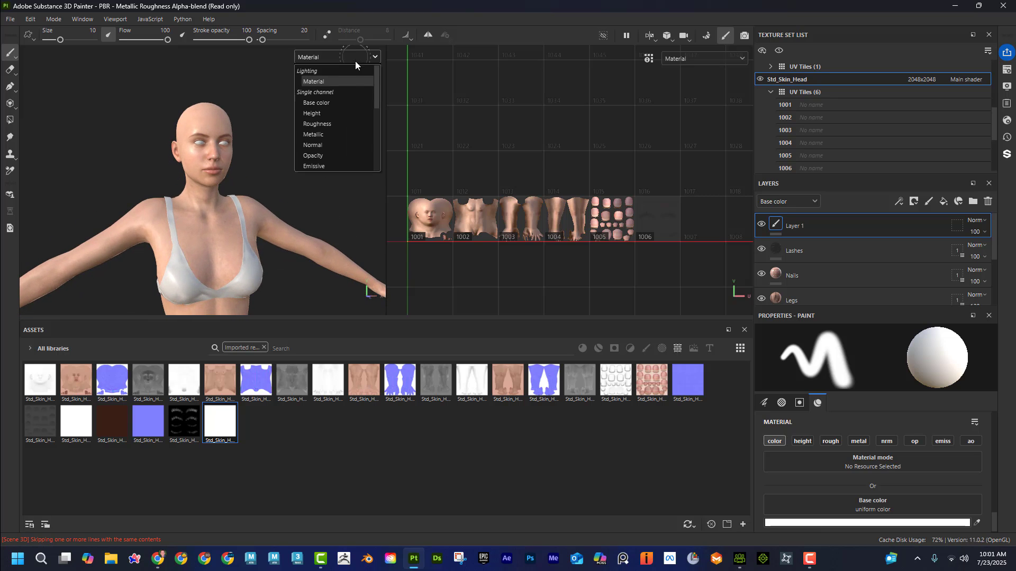
pyautogui.click(346, 123)
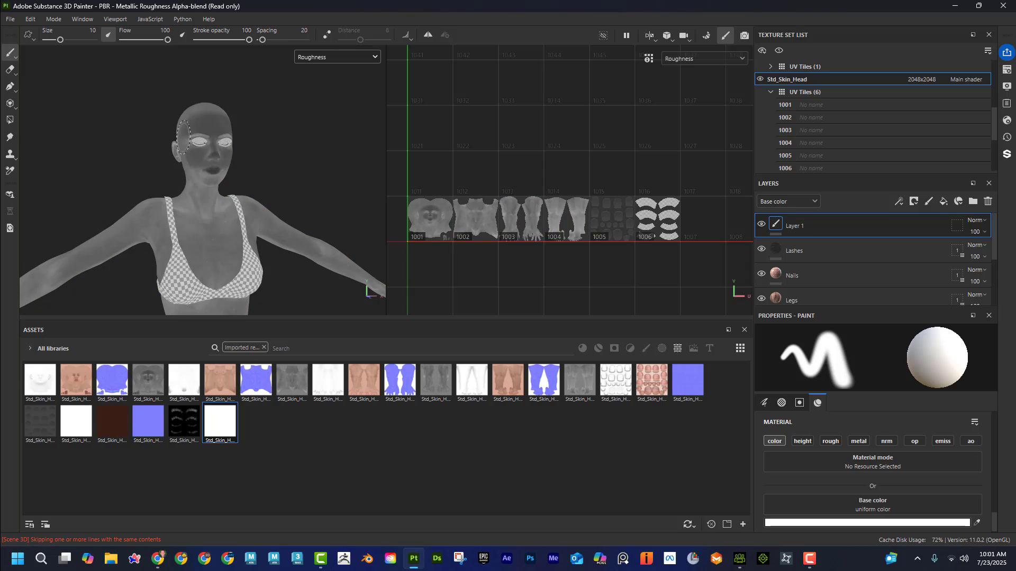
pyautogui.click(348, 56)
pyautogui.click(351, 143)
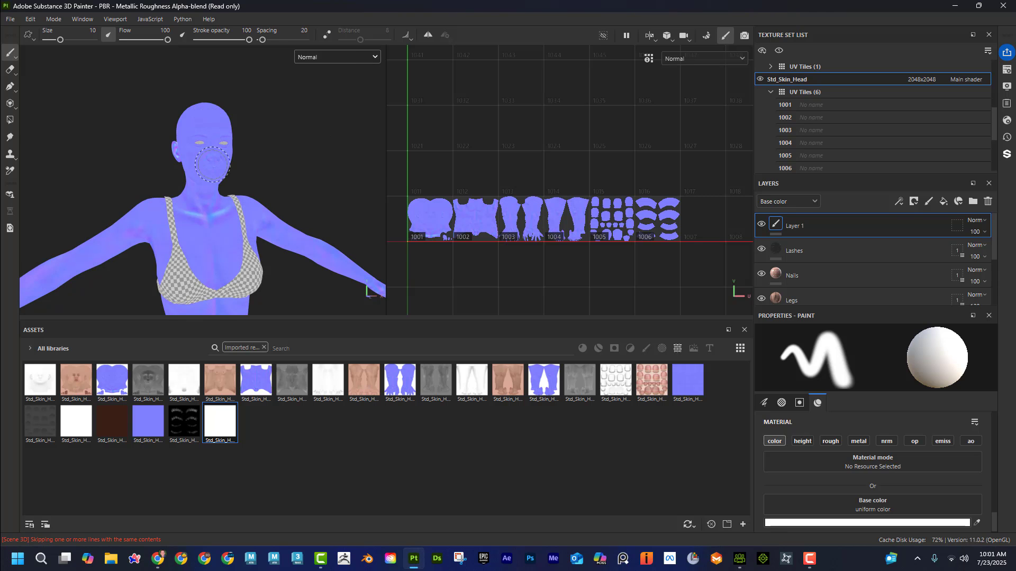
# Step: Preview the character's base color channel, return the viewports to the Material view and look over the upper body
pyautogui.click(360, 57)
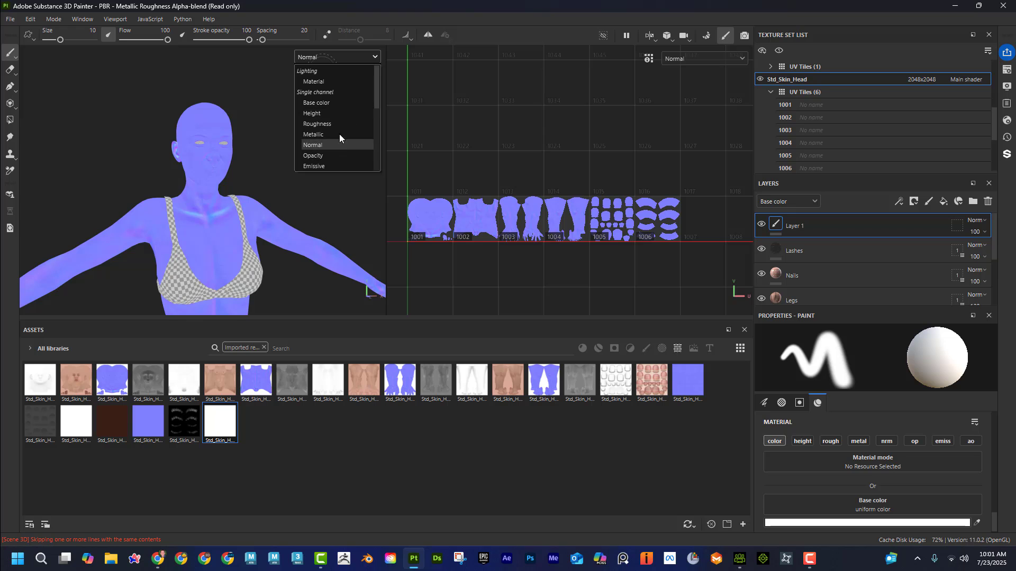
pyautogui.click(337, 102)
pyautogui.click(357, 57)
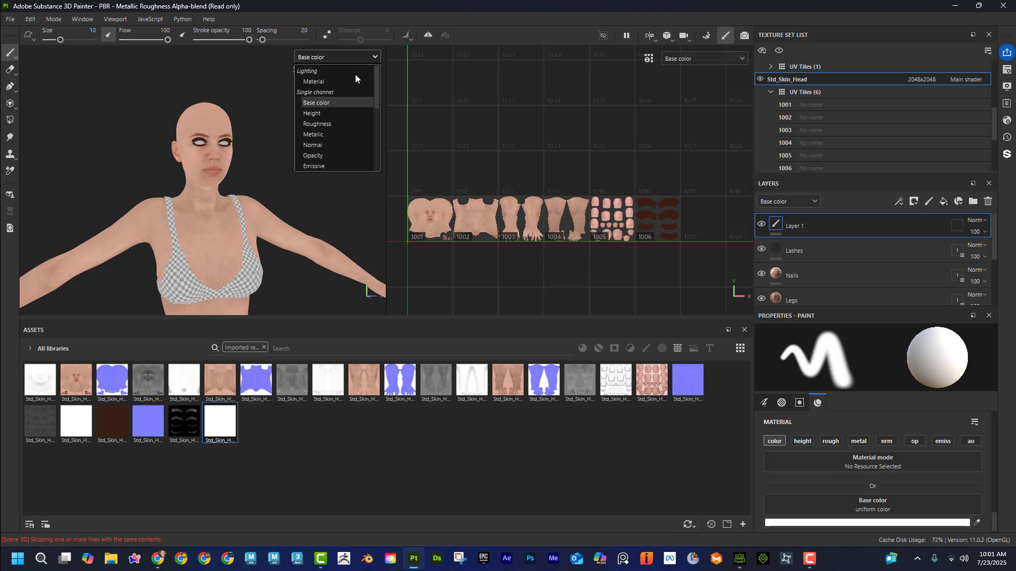
pyautogui.click(355, 80)
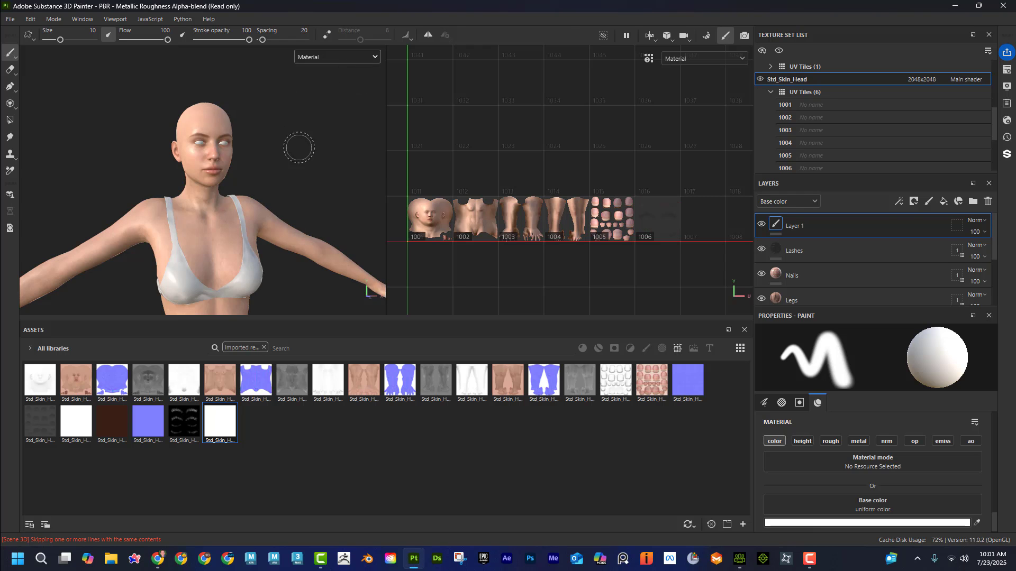
pyautogui.keyDown('alt'); pyautogui.moveTo(319, 152); pyautogui.dragTo(324, 102, button='middle'); pyautogui.keyUp('alt')
pyautogui.keyDown('alt'); pyautogui.moveTo(324, 102); pyautogui.dragTo(51, 122, button='right'); pyautogui.keyUp('alt')
pyautogui.keyDown('alt'); pyautogui.moveTo(213, 155); pyautogui.dragTo(312, 168, button='right'); pyautogui.keyUp('alt')
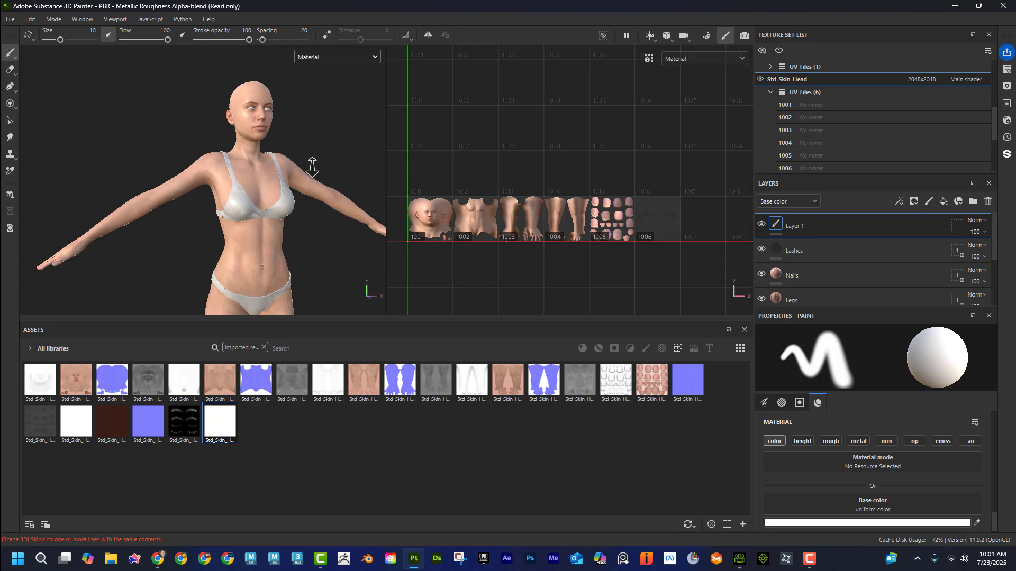
pyautogui.keyDown('alt'); pyautogui.moveTo(305, 135); pyautogui.dragTo(270, 158, button='middle'); pyautogui.keyUp('alt')
pyautogui.keyDown('alt'); pyautogui.moveTo(270, 158); pyautogui.dragTo(304, 168, button='right'); pyautogui.keyUp('alt')
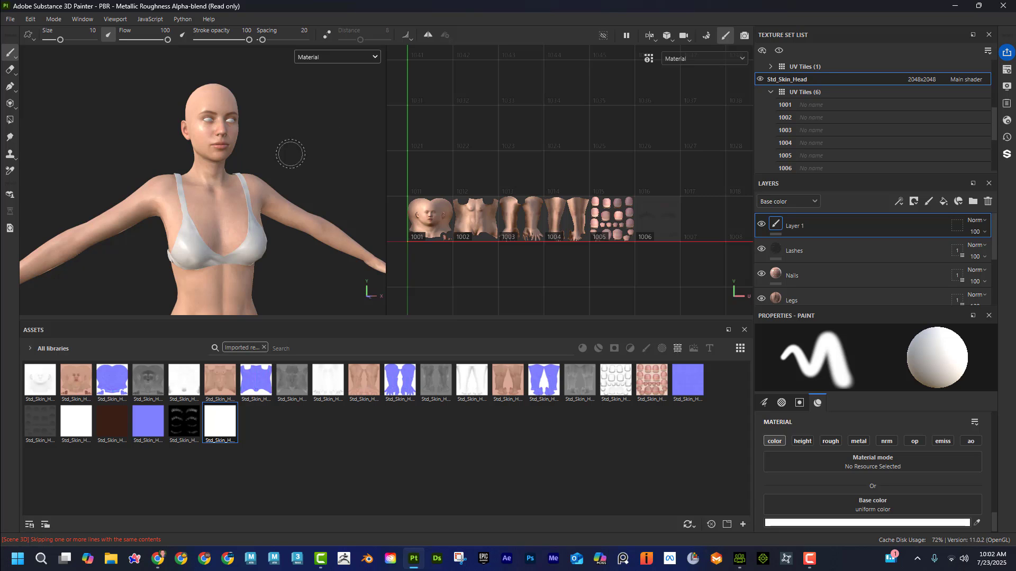
# Step: Remove the imported resources filter from the assets and choose the circular Medieval alpha as the brush shape
pyautogui.click(264, 347)
pyautogui.click(647, 350)
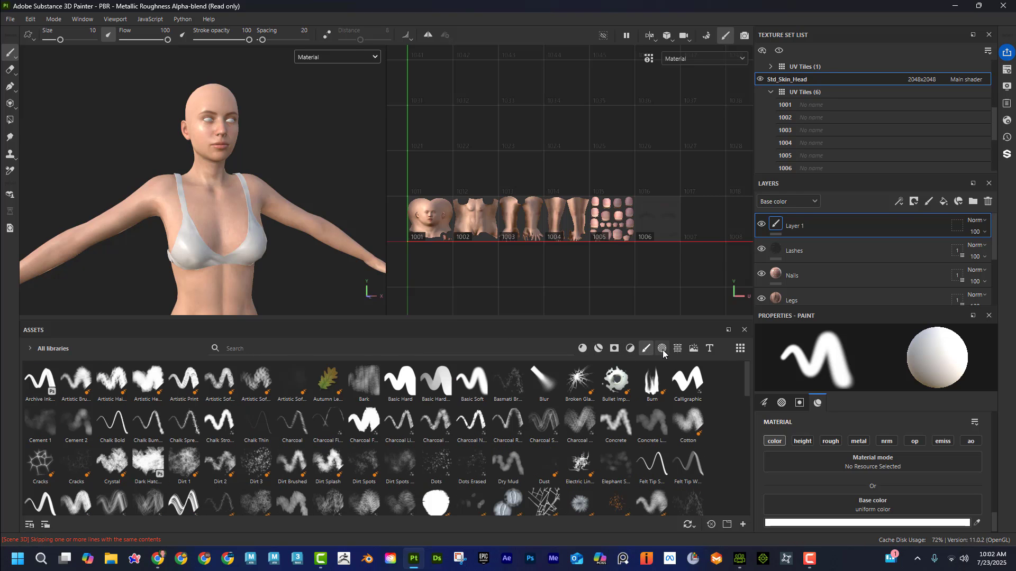
pyautogui.click(661, 348)
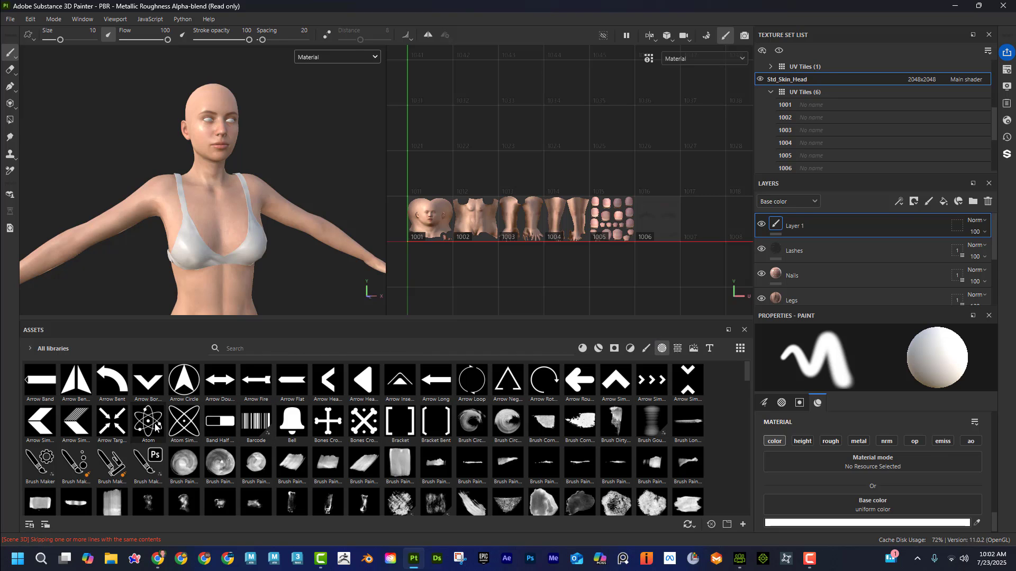
pyautogui.scroll(-10, 263, 438)
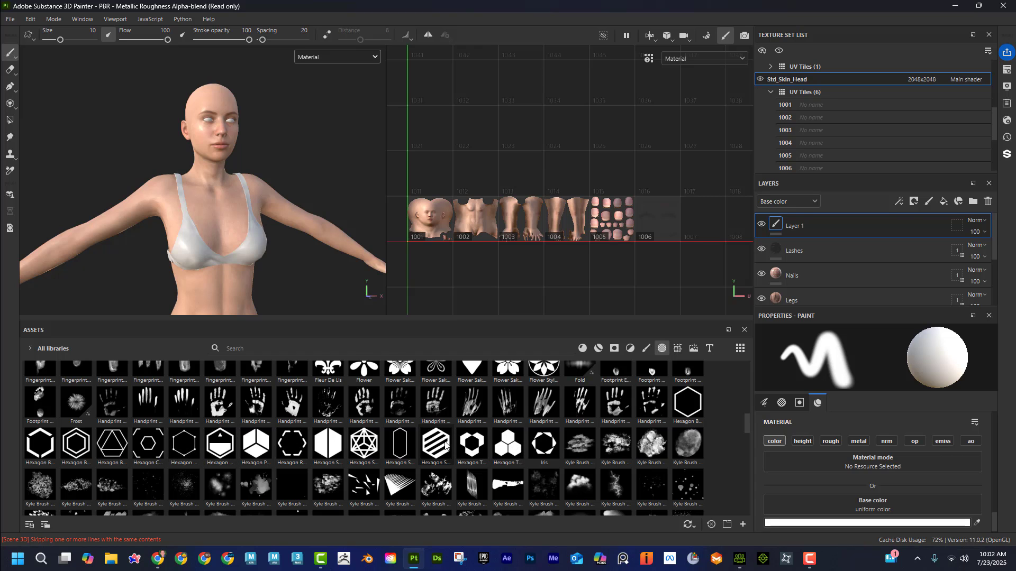
pyautogui.scroll(-3, 582, 450)
pyautogui.scroll(-3, 588, 450)
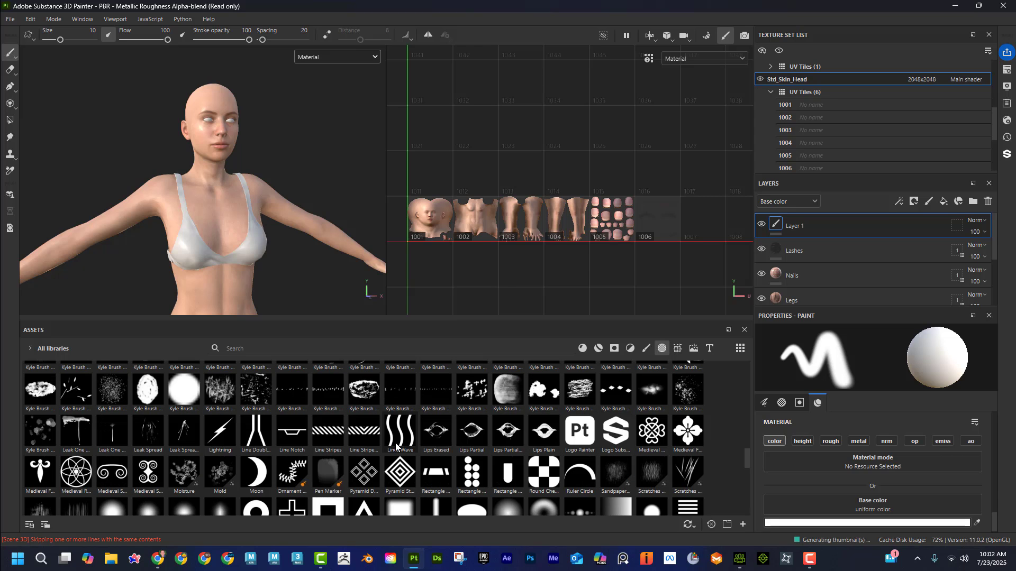
pyautogui.click(82, 470)
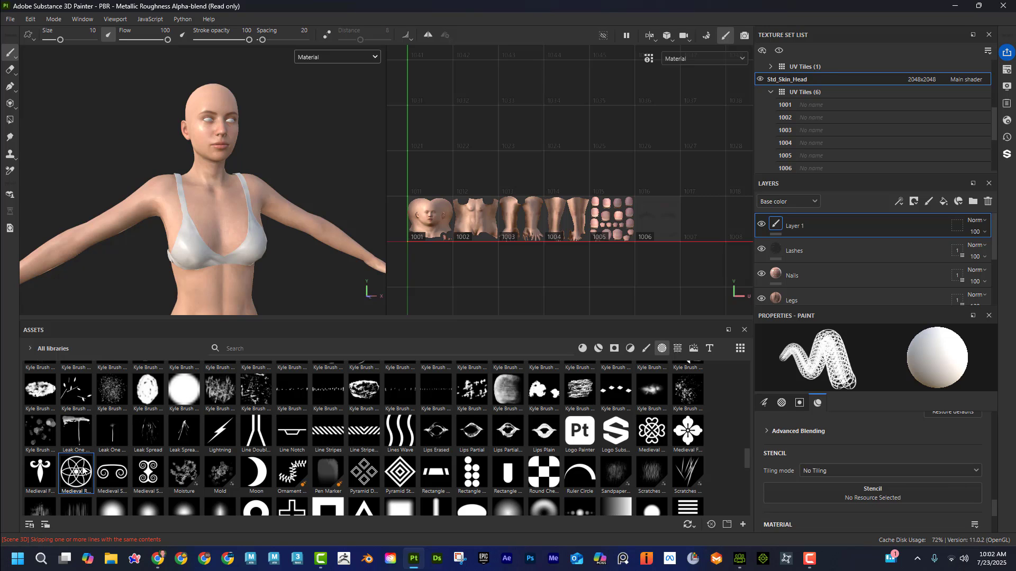
# Step: Rename the empty paint layer above the Lashes layer to Tatoo
pyautogui.doubleClick(794, 227)
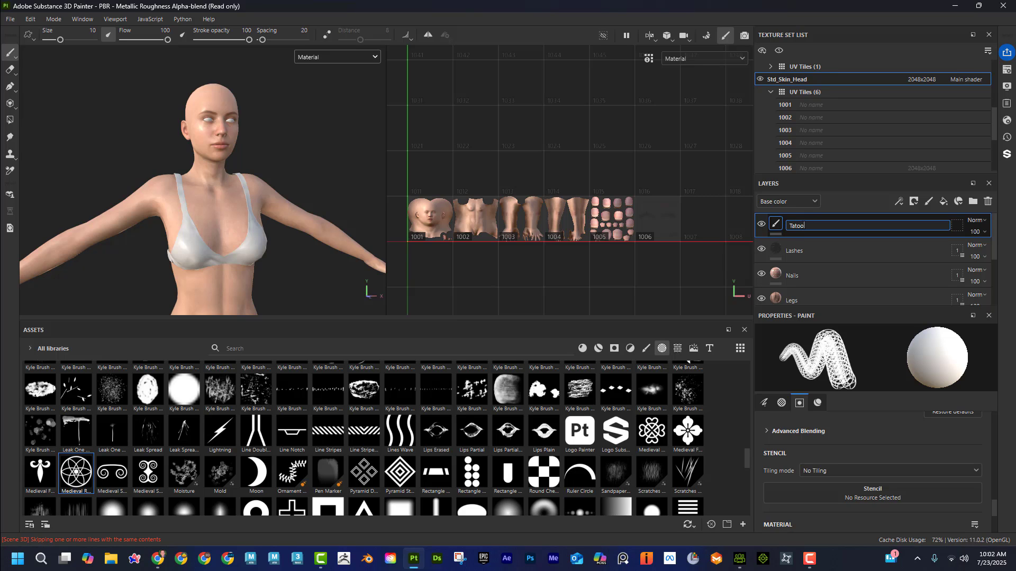
pyautogui.write('Tatoo')
pyautogui.press('Return')
# Step: Set the brush material's base color to black and enable its roughness channel at 0.9474
pyautogui.scroll(-2, 872, 463)
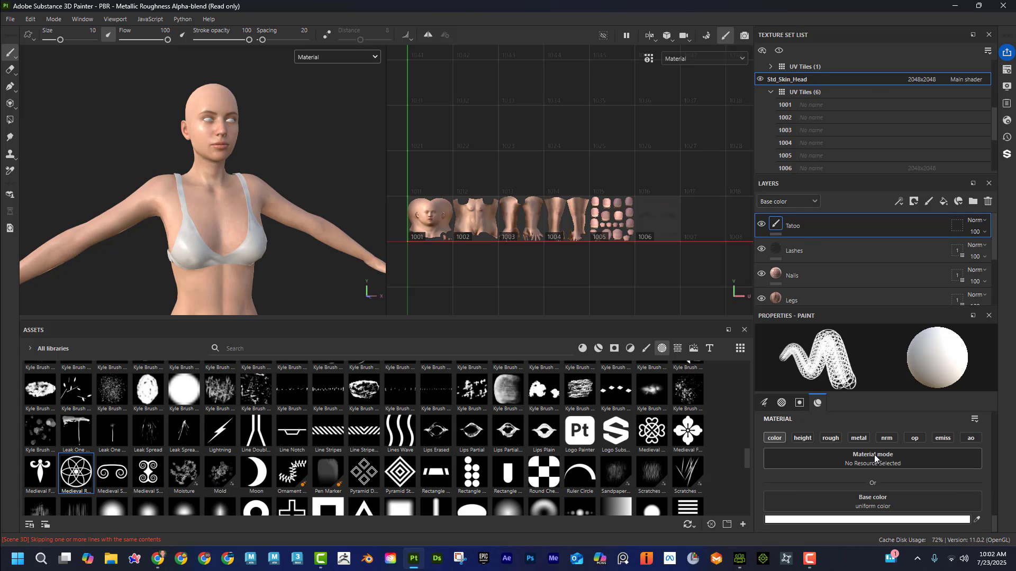
pyautogui.click(891, 520)
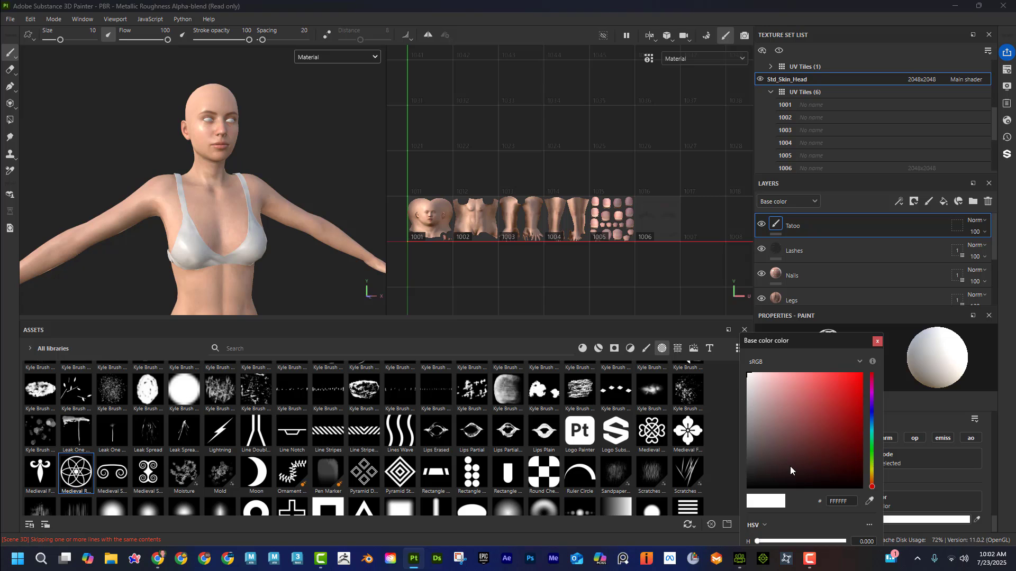
pyautogui.moveTo(789, 466); pyautogui.dragTo(747, 486)
pyautogui.click(877, 341)
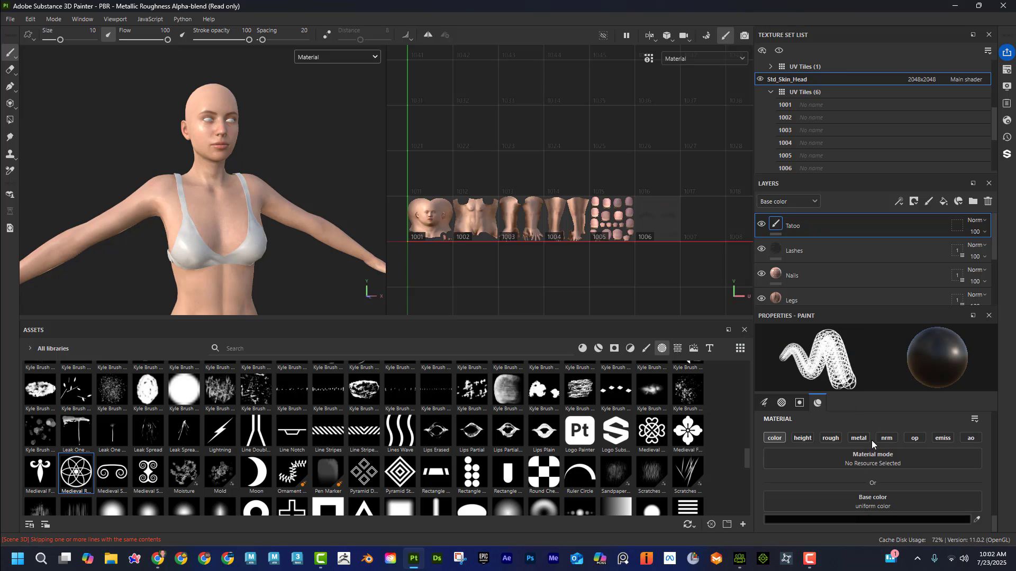
pyautogui.click(831, 438)
pyautogui.scroll(-3, 872, 465)
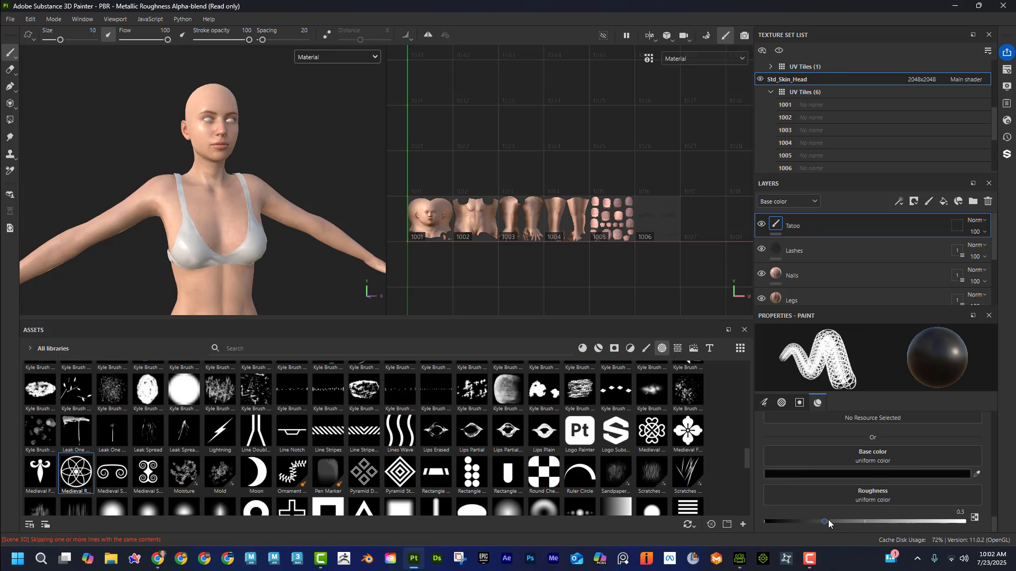
pyautogui.moveTo(824, 522)
pyautogui.mouseDown()
pyautogui.moveTo(933, 521)
pyautogui.moveTo(771, 522)
pyautogui.moveTo(906, 522)
pyautogui.mouseUp()
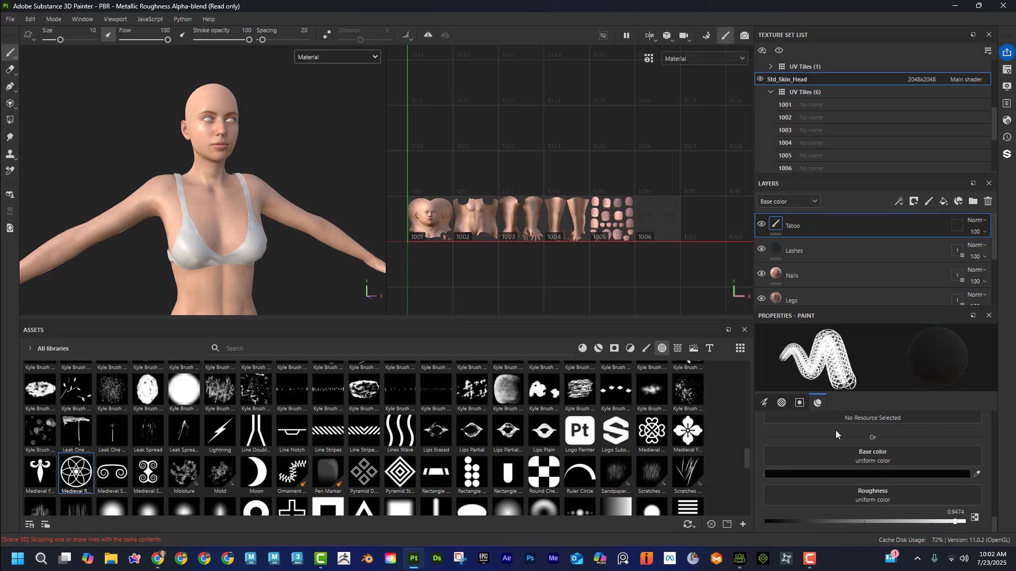
pyautogui.scroll(2, 835, 431)
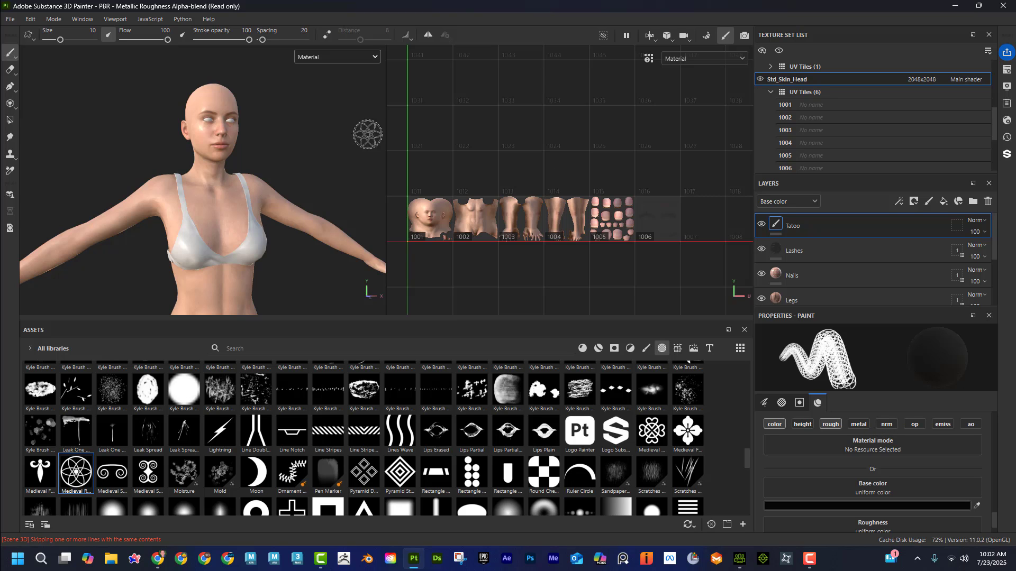
# Step: Reduce the brush size to 6.68 and stamp the circular tattoo once on the character's right upper arm
pyautogui.keyDown('alt'); pyautogui.moveTo(138, 169); pyautogui.dragTo(221, 182); pyautogui.keyUp('alt')
pyautogui.keyDown('alt'); pyautogui.moveTo(221, 181); pyautogui.dragTo(294, 207, button='right'); pyautogui.keyUp('alt')
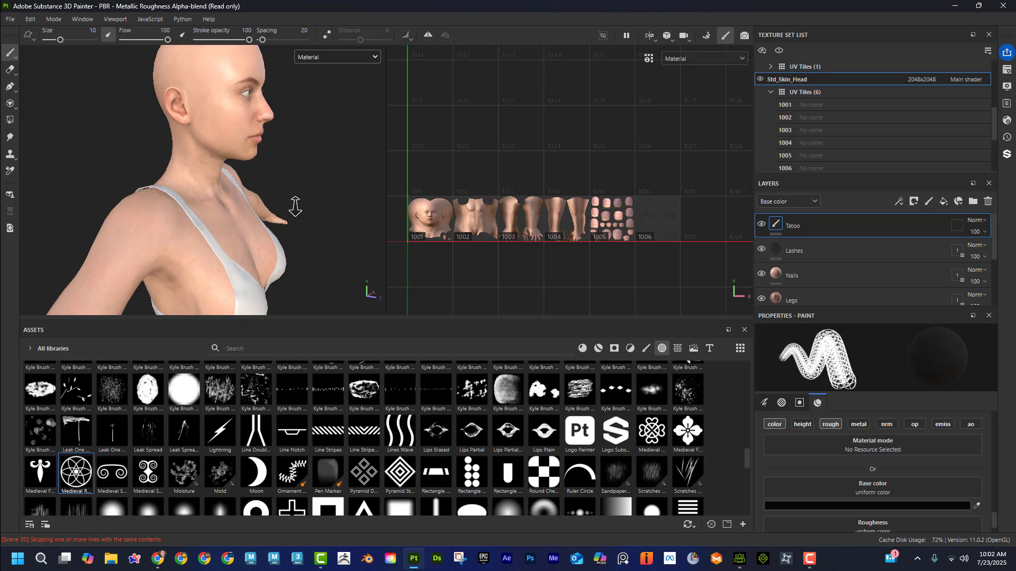
pyautogui.keyDown('alt'); pyautogui.moveTo(63, 189); pyautogui.dragTo(129, 185); pyautogui.keyUp('alt')
pyautogui.keyDown('alt'); pyautogui.moveTo(129, 185); pyautogui.dragTo(278, 209, button='right'); pyautogui.keyUp('alt')
pyautogui.keyDown('ctrl'); pyautogui.moveTo(225, 224); pyautogui.dragTo(214, 223, button='right'); pyautogui.keyUp('ctrl')
pyautogui.click(219, 222)
# Step: Examine the character's left shoulder up close from the front and above
pyautogui.moveTo(219, 222)
pyautogui.keyDown('alt'); pyautogui.mouseDown()
pyautogui.moveTo(272, 232)
pyautogui.moveTo(213, 185)
pyautogui.moveTo(231, 198)
pyautogui.moveTo(327, 180)
pyautogui.moveTo(175, 167)
pyautogui.mouseUp(); pyautogui.keyUp('alt')
pyautogui.keyDown('alt'); pyautogui.moveTo(175, 166); pyautogui.dragTo(164, 182, button='right'); pyautogui.keyUp('alt')
pyautogui.keyDown('alt'); pyautogui.moveTo(164, 183); pyautogui.dragTo(95, 183); pyautogui.keyUp('alt')
pyautogui.keyDown('alt'); pyautogui.moveTo(233, 254); pyautogui.dragTo(247, 209, button='middle'); pyautogui.keyUp('alt')
pyautogui.keyDown('alt'); pyautogui.moveTo(247, 208); pyautogui.dragTo(213, 207); pyautogui.keyUp('alt')
pyautogui.keyDown('alt'); pyautogui.moveTo(182, 158); pyautogui.dragTo(220, 207, button='middle'); pyautogui.keyUp('alt')
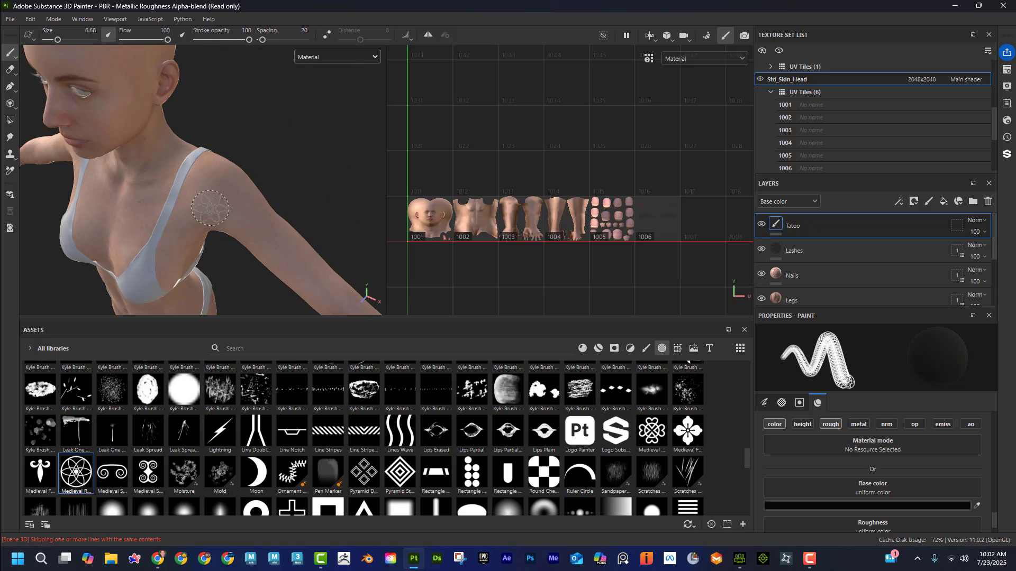
pyautogui.keyDown('alt'); pyautogui.moveTo(220, 207); pyautogui.dragTo(245, 206, button='right'); pyautogui.keyUp('alt')
pyautogui.keyDown('alt'); pyautogui.moveTo(245, 206); pyautogui.dragTo(262, 236, button='middle'); pyautogui.keyUp('alt')
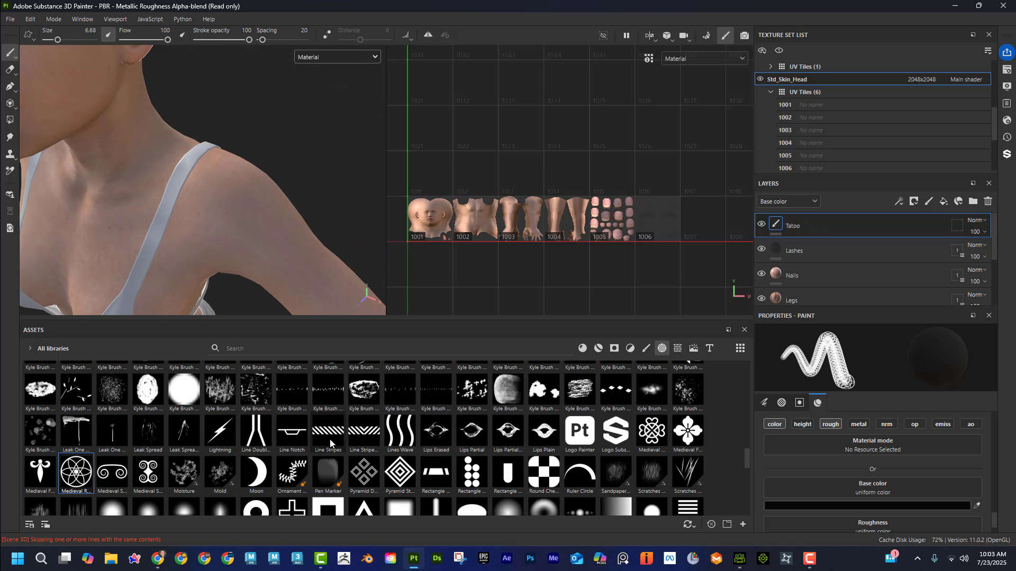
# Step: Choose the first Artistic brush preset and add a new paint layer named Cut above the Tatoo layer
pyautogui.scroll(10, 179, 449)
pyautogui.scroll(6, 212, 445)
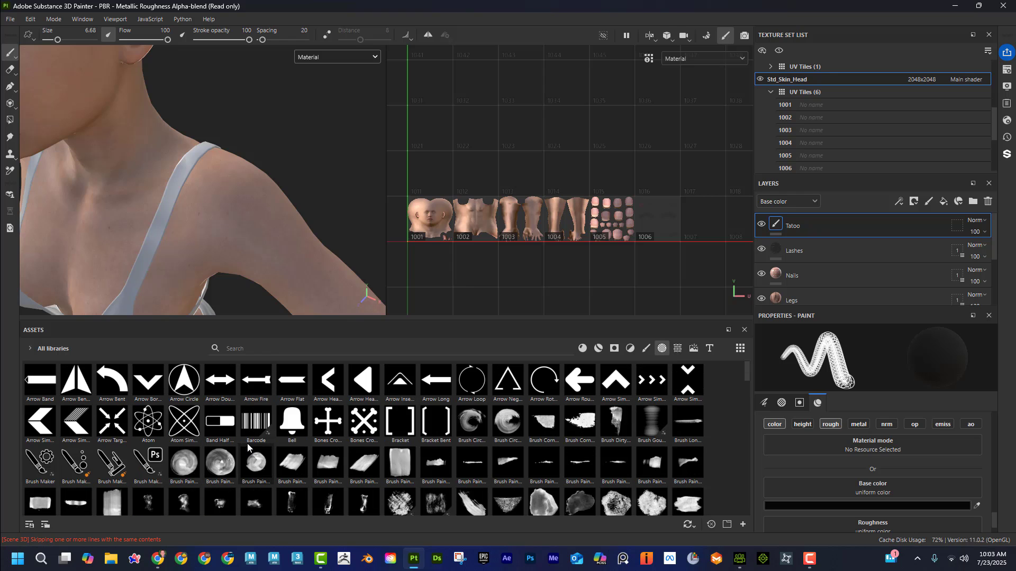
pyautogui.click(647, 350)
pyautogui.click(77, 382)
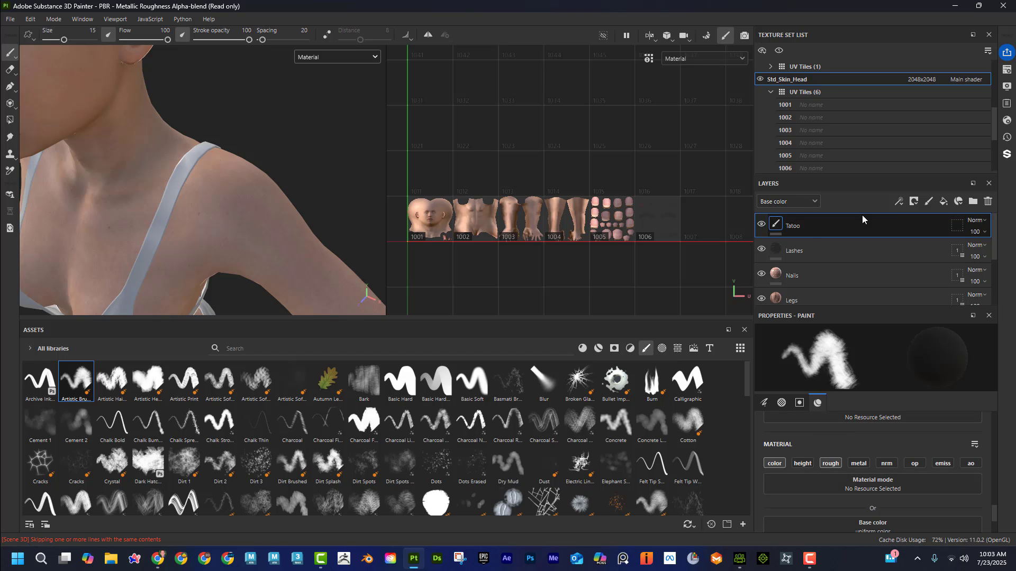
pyautogui.click(928, 202)
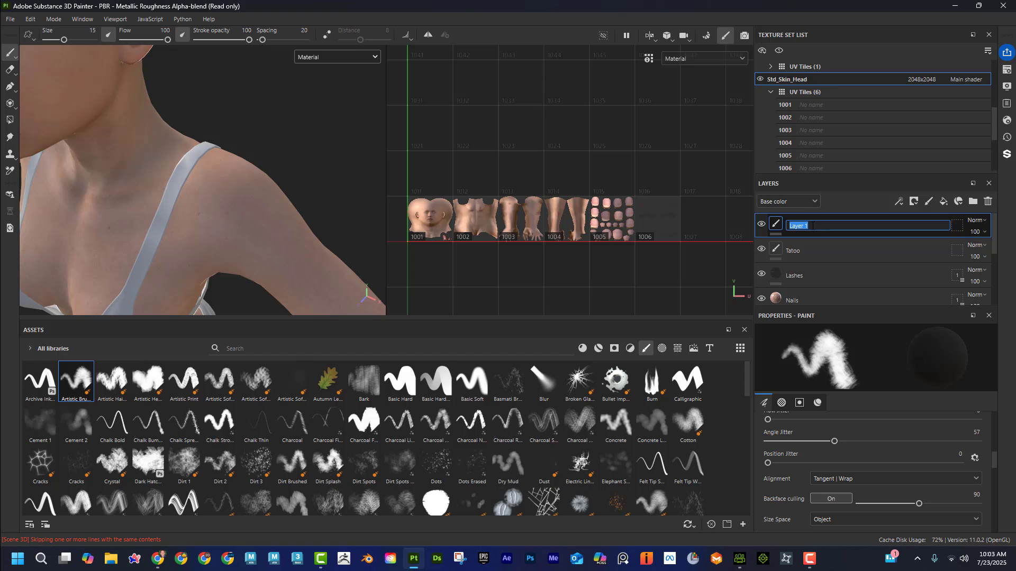
pyautogui.press('Return')
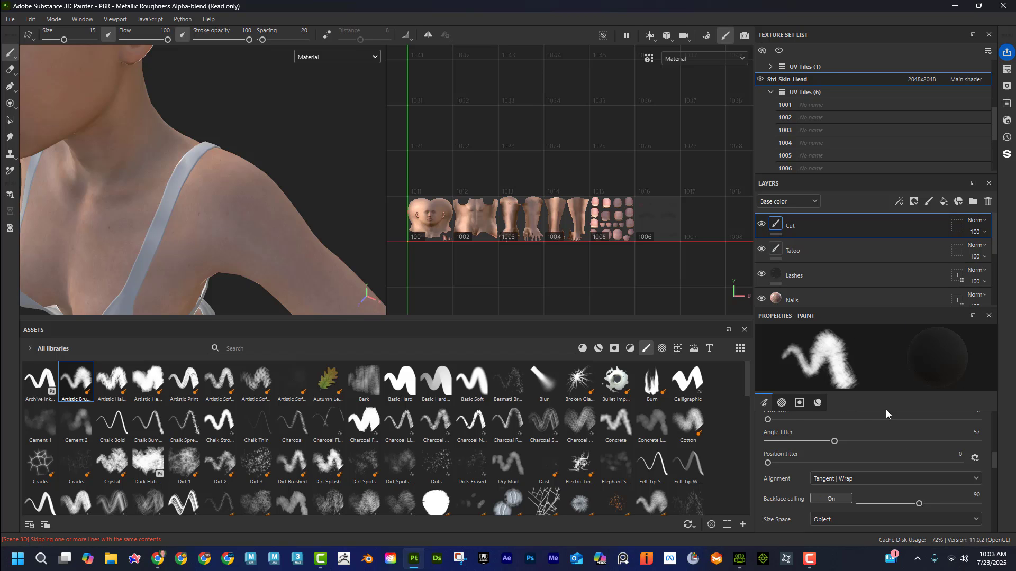
# Step: Set the brush material's base color to dark red 990202 and its roughness to 0.1237
pyautogui.scroll(-10, 886, 446)
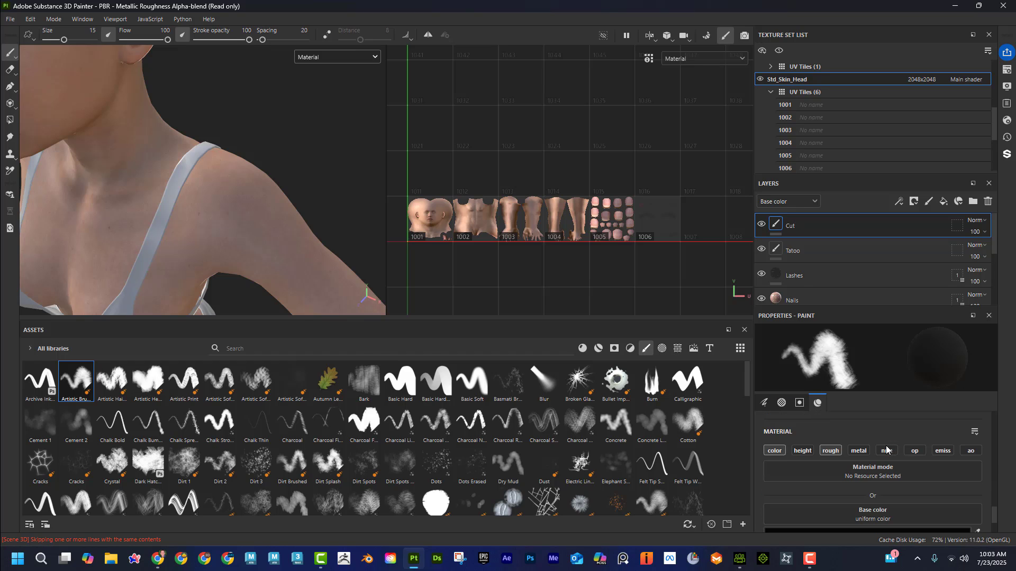
pyautogui.scroll(-2, 768, 453)
pyautogui.click(871, 470)
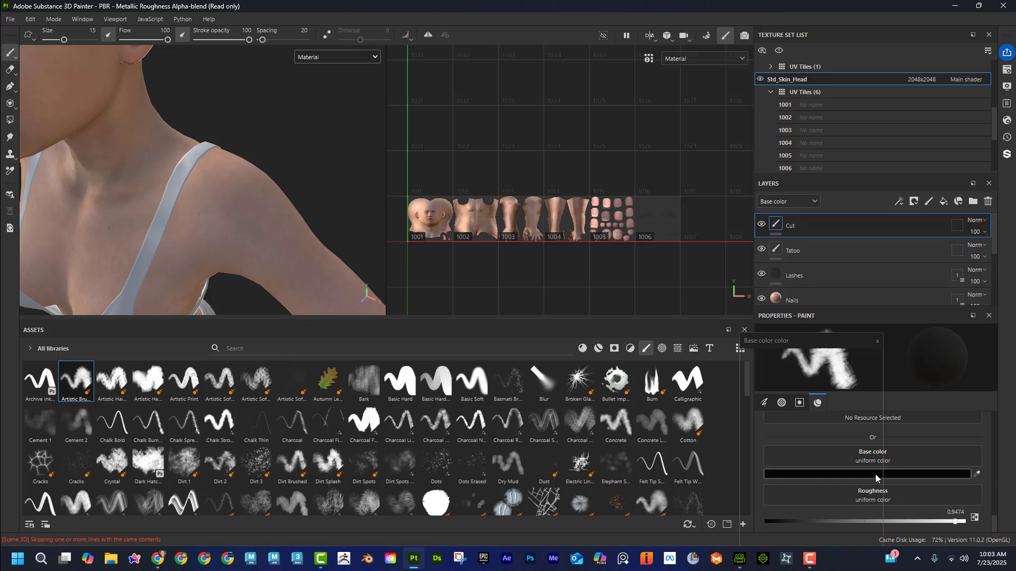
pyautogui.click(846, 437)
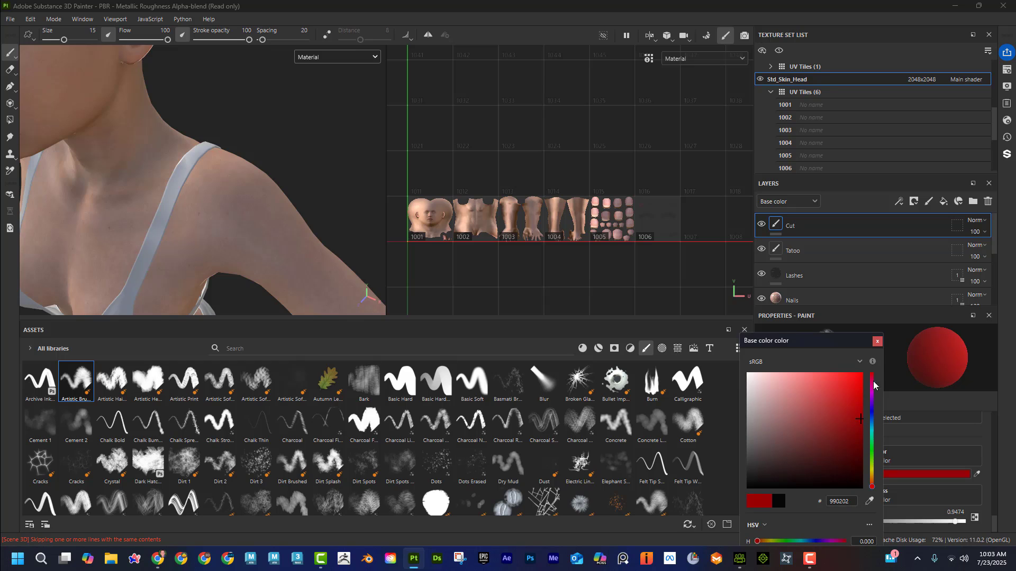
pyautogui.click(877, 342)
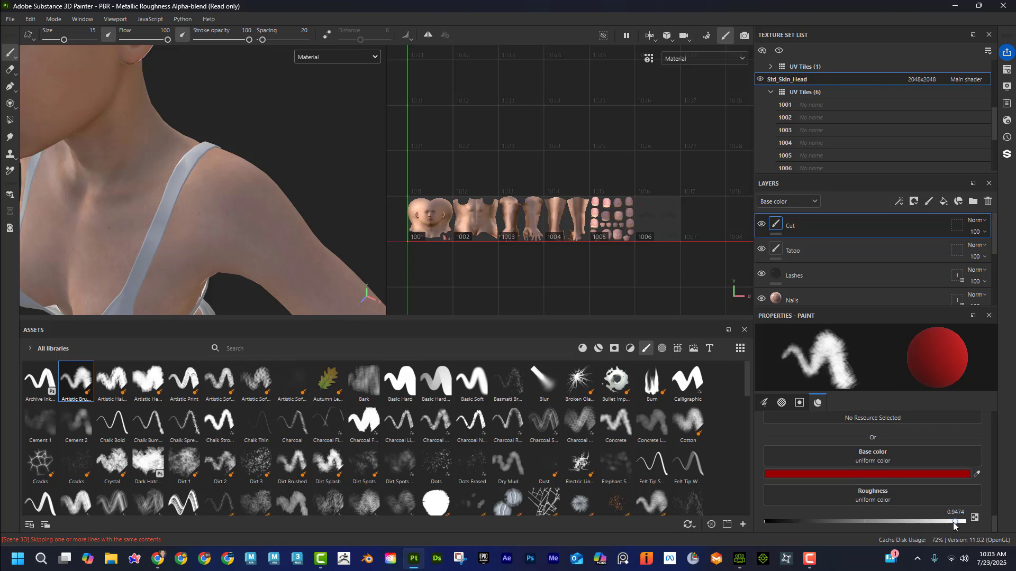
pyautogui.moveTo(955, 522); pyautogui.dragTo(795, 522)
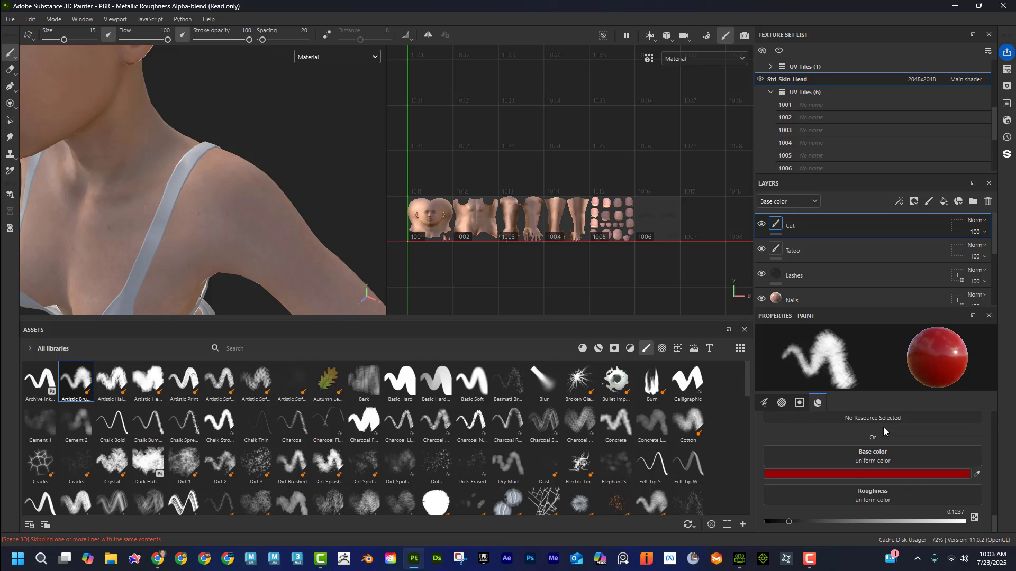
# Step: Enable the brush material's height channel and set its height to -0.0895
pyautogui.scroll(2, 880, 436)
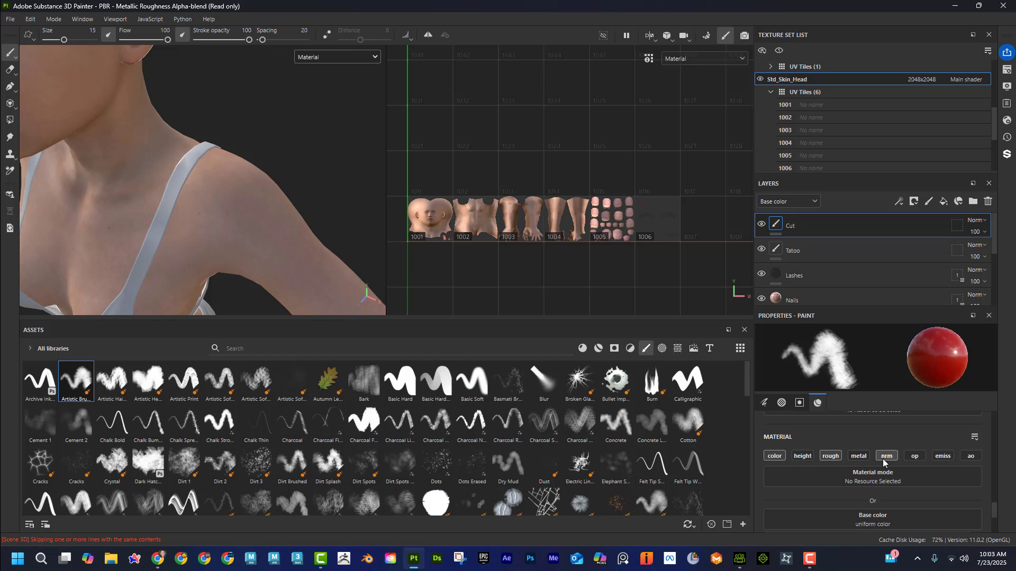
pyautogui.click(802, 456)
pyautogui.scroll(-3, 894, 471)
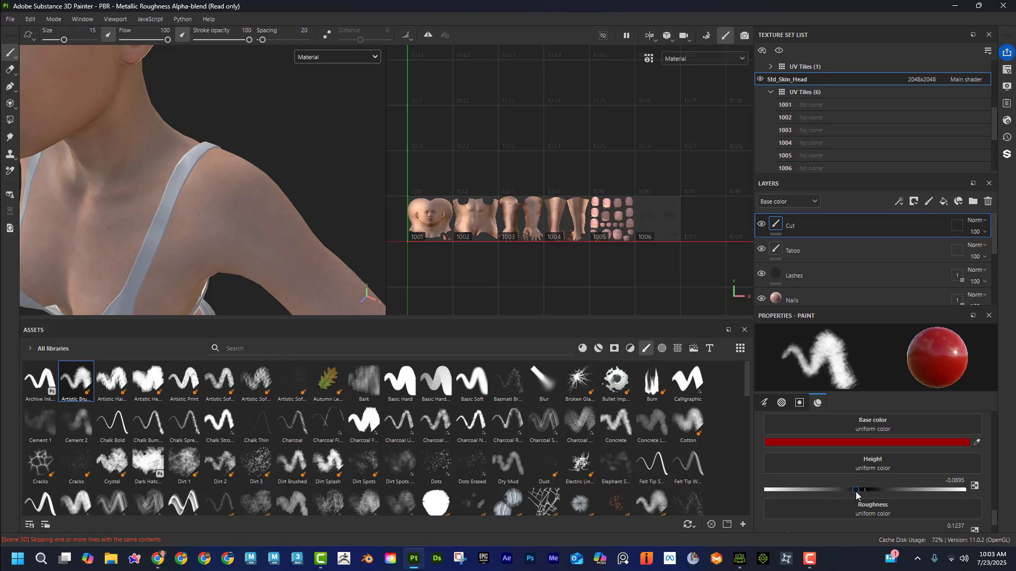
# Step: Reduce the brush size to 5.53 and paint a red wound patch on the front of the character's left shoulder
pyautogui.keyDown('ctrl'); pyautogui.moveTo(257, 243); pyautogui.dragTo(211, 242, button='right'); pyautogui.keyUp('ctrl')
pyautogui.moveTo(261, 172)
pyautogui.keyDown('alt'); pyautogui.mouseDown()
pyautogui.moveTo(327, 256)
pyautogui.moveTo(280, 100)
pyautogui.mouseUp(); pyautogui.keyUp('alt')
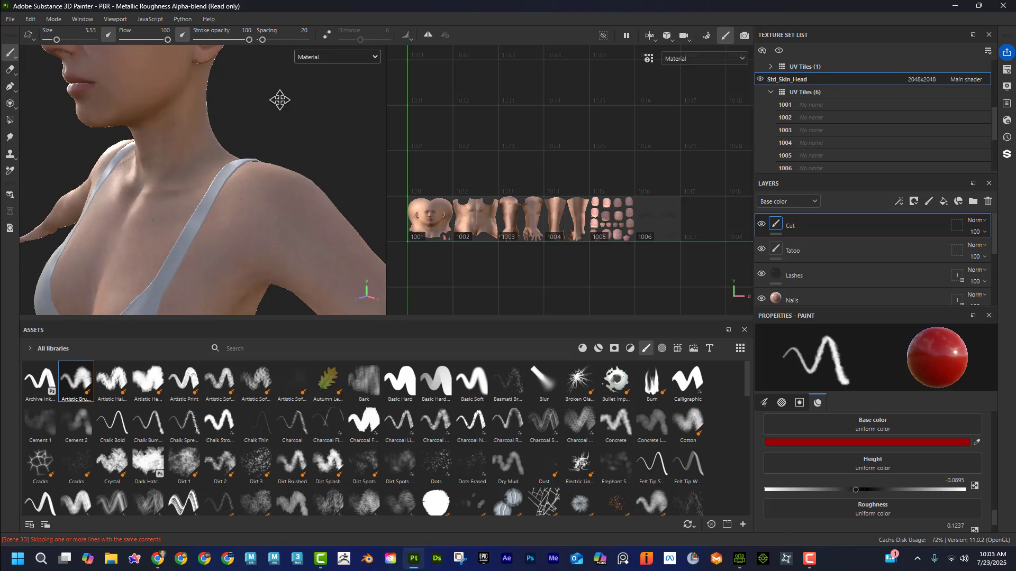
pyautogui.keyDown('alt'); pyautogui.moveTo(280, 100); pyautogui.dragTo(276, 26, button='middle'); pyautogui.keyUp('alt')
pyautogui.keyDown('alt'); pyautogui.moveTo(295, 169); pyautogui.dragTo(285, 170); pyautogui.keyUp('alt')
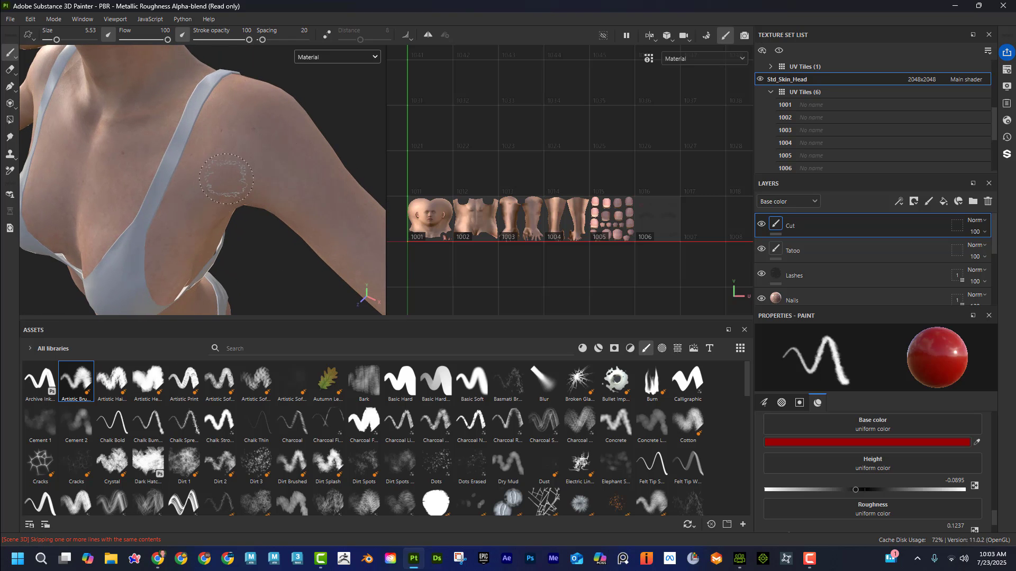
pyautogui.moveTo(226, 179)
pyautogui.mouseDown()
pyautogui.moveTo(211, 185)
pyautogui.moveTo(238, 164)
pyautogui.moveTo(280, 169)
pyautogui.moveTo(254, 148)
pyautogui.moveTo(244, 161)
pyautogui.moveTo(315, 130)
pyautogui.mouseUp()
pyautogui.moveTo(316, 150)
pyautogui.keyDown('shift'); pyautogui.mouseDown(button='right')
pyautogui.moveTo(345, 157)
pyautogui.moveTo(324, 152)
pyautogui.moveTo(328, 144)
pyautogui.mouseUp(button='right'); pyautogui.keyUp('shift')
pyautogui.keyDown('alt'); pyautogui.moveTo(328, 142); pyautogui.dragTo(291, 138); pyautogui.keyUp('alt')
pyautogui.keyDown('alt'); pyautogui.moveTo(297, 138); pyautogui.dragTo(338, 133, button='right'); pyautogui.keyUp('alt')
pyautogui.keyDown('alt'); pyautogui.moveTo(342, 134); pyautogui.dragTo(315, 141, button='middle'); pyautogui.keyUp('alt')
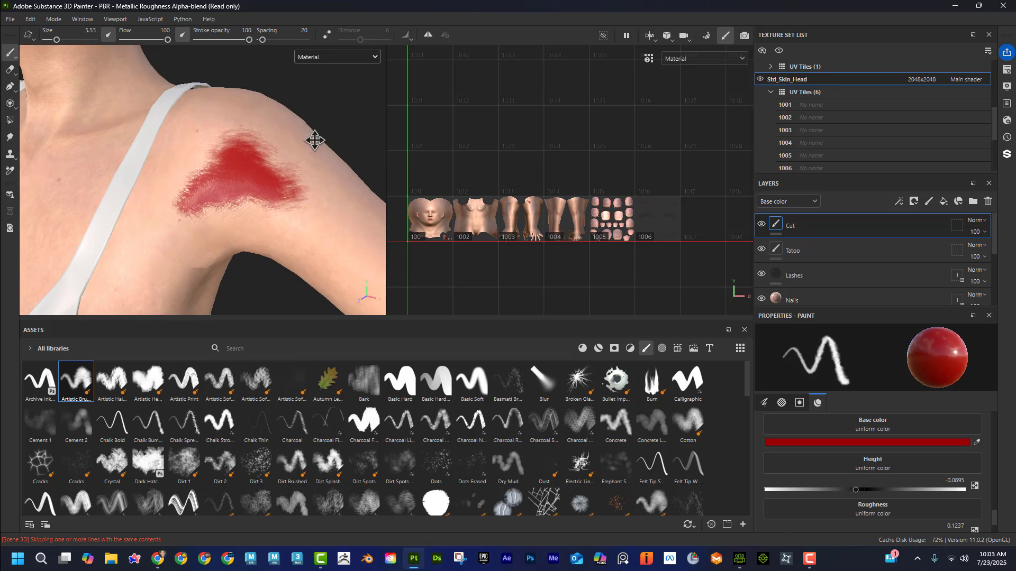
pyautogui.moveTo(314, 140)
pyautogui.keyDown('alt'); pyautogui.mouseDown()
pyautogui.moveTo(345, 163)
pyautogui.moveTo(317, 164)
pyautogui.moveTo(320, 182)
pyautogui.moveTo(328, 172)
pyautogui.moveTo(304, 165)
pyautogui.moveTo(331, 172)
pyautogui.moveTo(293, 167)
pyautogui.moveTo(318, 167)
pyautogui.mouseUp(); pyautogui.keyUp('alt')
pyautogui.scroll(8, 545, 206)
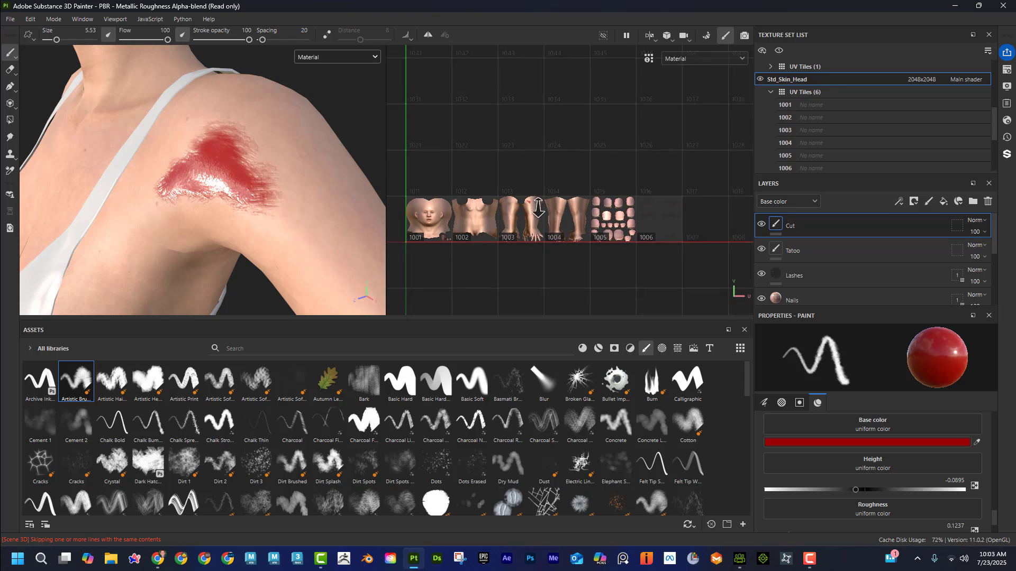
# Step: Try a red test stroke from the neck across the left shoulder strap, check it across the UV tiles, and undo it
pyautogui.scroll(2, 516, 201)
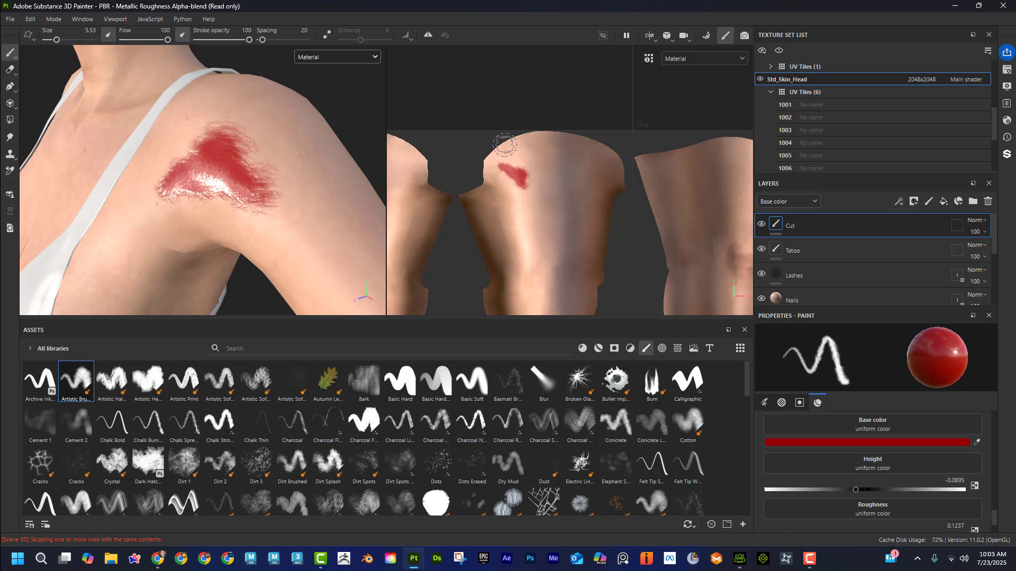
pyautogui.moveTo(170, 125)
pyautogui.keyDown('alt'); pyautogui.mouseDown()
pyautogui.moveTo(200, 158)
pyautogui.moveTo(247, 165)
pyautogui.mouseUp(); pyautogui.keyUp('alt')
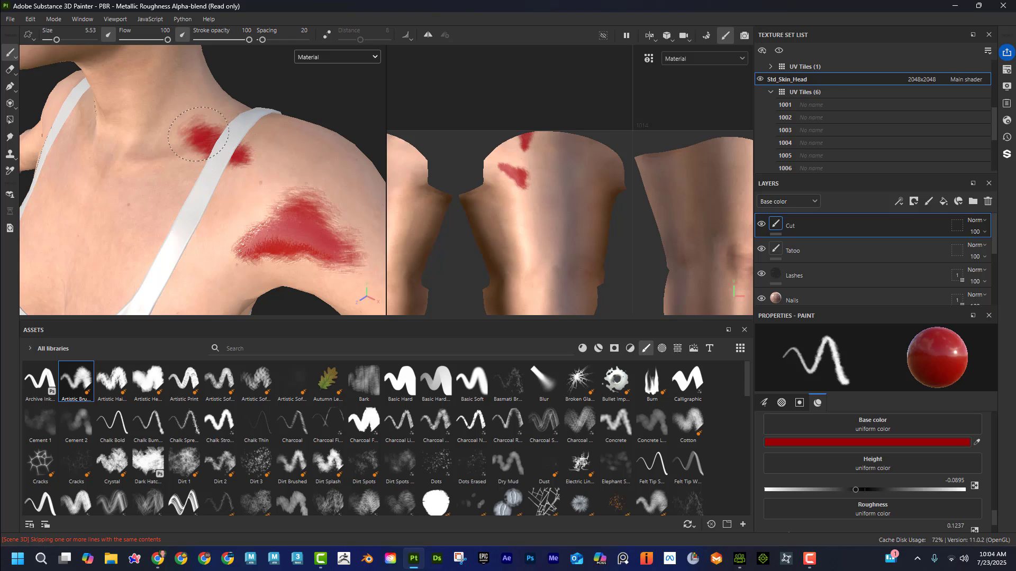
pyautogui.keyDown('alt'); pyautogui.moveTo(531, 190); pyautogui.dragTo(312, 170, button='right'); pyautogui.keyUp('alt')
pyautogui.keyDown('alt'); pyautogui.moveTo(424, 189); pyautogui.dragTo(576, 189, button='middle'); pyautogui.keyUp('alt')
pyautogui.keyDown('alt'); pyautogui.moveTo(457, 193); pyautogui.dragTo(686, 139, button='middle'); pyautogui.keyUp('alt')
pyautogui.keyDown('alt'); pyautogui.moveTo(425, 261); pyautogui.dragTo(555, 228, button='right'); pyautogui.keyUp('alt')
pyautogui.keyDown('alt'); pyautogui.moveTo(556, 228); pyautogui.dragTo(450, 183, button='middle'); pyautogui.keyUp('alt')
pyautogui.keyDown('alt'); pyautogui.moveTo(450, 183); pyautogui.dragTo(608, 217, button='right'); pyautogui.keyUp('alt')
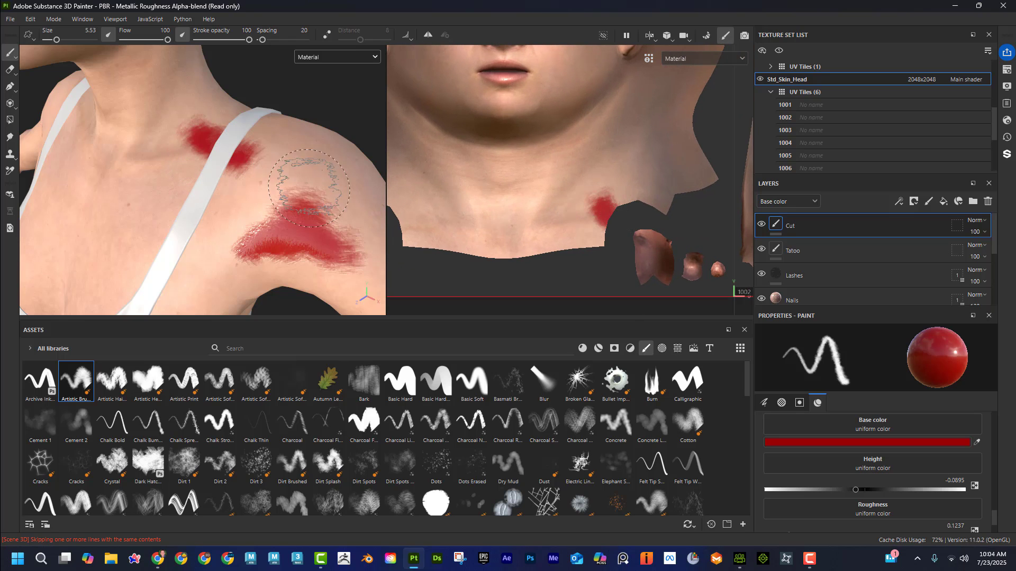
pyautogui.hotkey('ctrl', 'z')
# Step: Examine the shoulder wound, the arm tattoo and the face from several angles around the character
pyautogui.keyDown('alt'); pyautogui.moveTo(139, 190); pyautogui.dragTo(63, 198, button='right'); pyautogui.keyUp('alt')
pyautogui.keyDown('alt'); pyautogui.moveTo(214, 185); pyautogui.dragTo(231, 193, button='middle'); pyautogui.keyUp('alt')
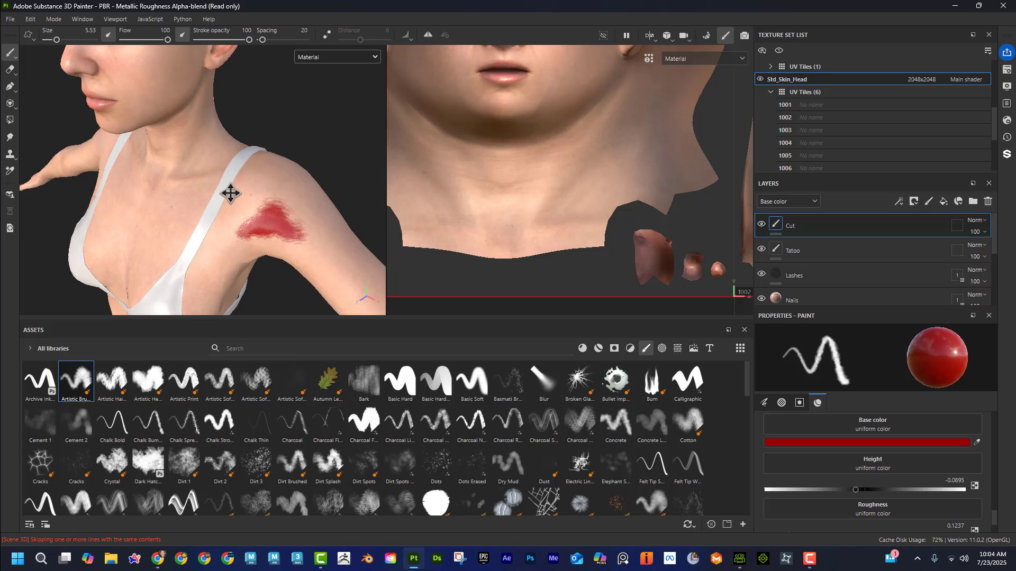
pyautogui.keyDown('alt'); pyautogui.moveTo(230, 194); pyautogui.dragTo(244, 162); pyautogui.keyUp('alt')
pyautogui.moveTo(245, 162)
pyautogui.keyDown('alt'); pyautogui.mouseDown(button='right')
pyautogui.moveTo(199, 164)
pyautogui.moveTo(250, 177)
pyautogui.mouseUp(button='right'); pyautogui.keyUp('alt')
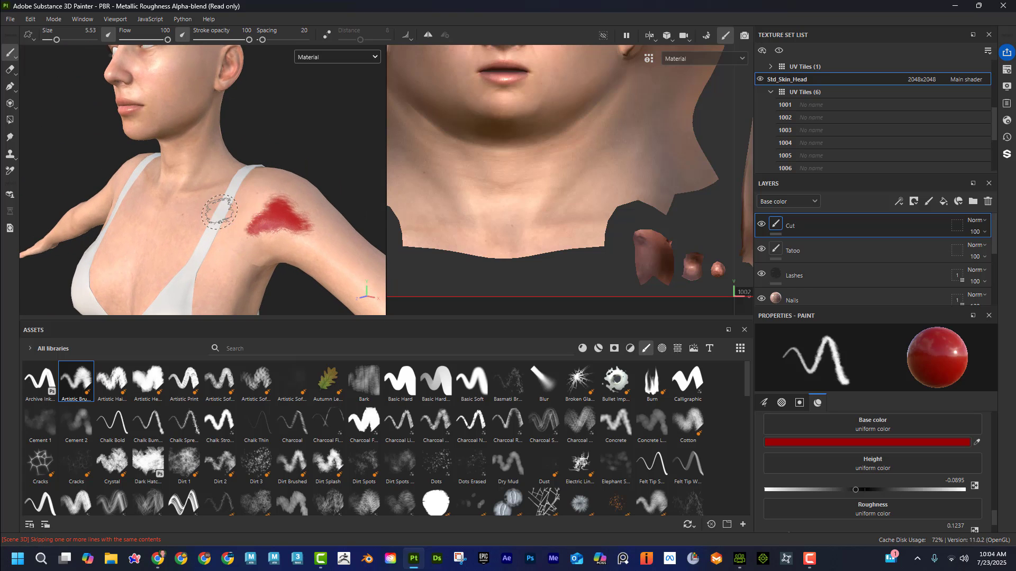
pyautogui.keyDown('alt'); pyautogui.moveTo(220, 212); pyautogui.dragTo(181, 215, button='right'); pyautogui.keyUp('alt')
pyautogui.moveTo(181, 214)
pyautogui.keyDown('alt'); pyautogui.mouseDown()
pyautogui.moveTo(221, 218)
pyautogui.moveTo(188, 211)
pyautogui.mouseUp(); pyautogui.keyUp('alt')
pyautogui.keyDown('alt'); pyautogui.moveTo(188, 211); pyautogui.dragTo(159, 196, button='middle'); pyautogui.keyUp('alt')
pyautogui.keyDown('alt'); pyautogui.moveTo(158, 196); pyautogui.dragTo(275, 217, button='right'); pyautogui.keyUp('alt')
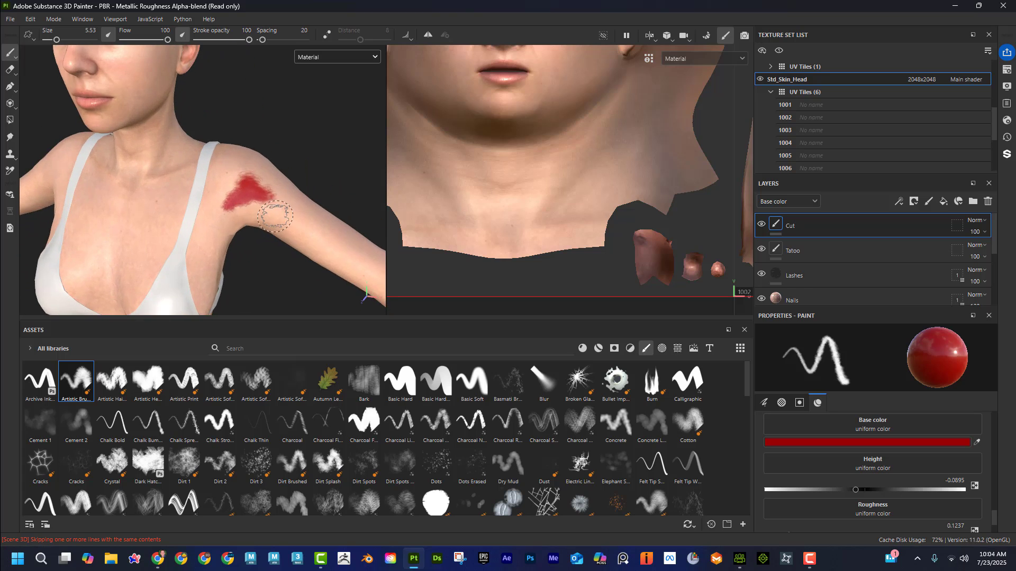
pyautogui.keyDown('alt'); pyautogui.moveTo(276, 216); pyautogui.dragTo(238, 201); pyautogui.keyUp('alt')
pyautogui.keyDown('alt'); pyautogui.moveTo(238, 200); pyautogui.dragTo(303, 214, button='right'); pyautogui.keyUp('alt')
pyautogui.moveTo(241, 197)
pyautogui.keyDown('alt'); pyautogui.mouseDown()
pyautogui.moveTo(197, 189)
pyautogui.moveTo(199, 170)
pyautogui.moveTo(263, 177)
pyautogui.mouseUp(); pyautogui.keyUp('alt')
pyautogui.keyDown('alt'); pyautogui.moveTo(263, 176); pyautogui.dragTo(285, 180, button='middle'); pyautogui.keyUp('alt')
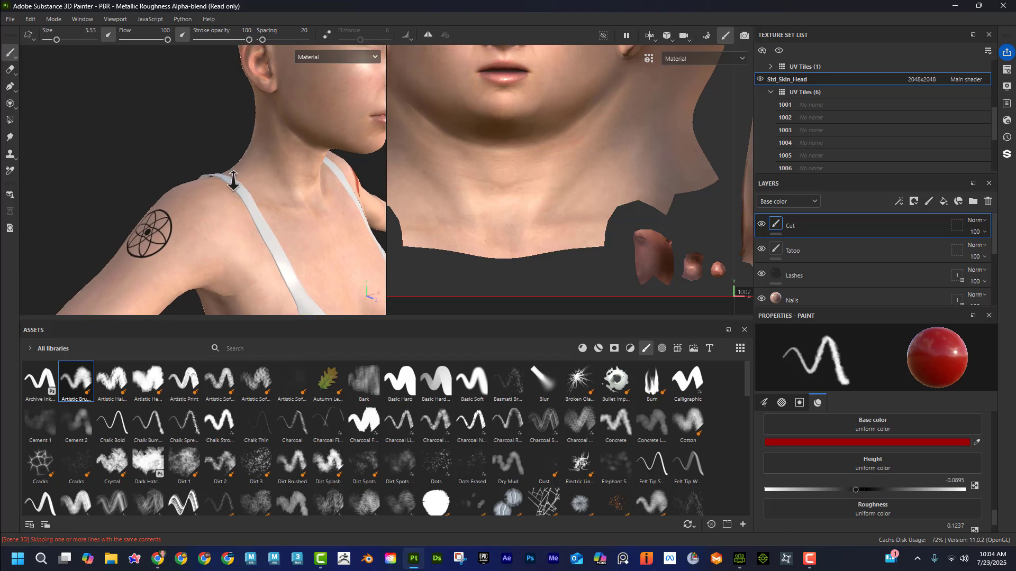
pyautogui.keyDown('alt'); pyautogui.moveTo(285, 180); pyautogui.dragTo(246, 181, button='right'); pyautogui.keyUp('alt')
pyautogui.keyDown('alt'); pyautogui.moveTo(246, 181); pyautogui.dragTo(219, 187); pyautogui.keyUp('alt')
pyautogui.keyDown('alt'); pyautogui.moveTo(219, 188); pyautogui.dragTo(259, 194, button='right'); pyautogui.keyUp('alt')
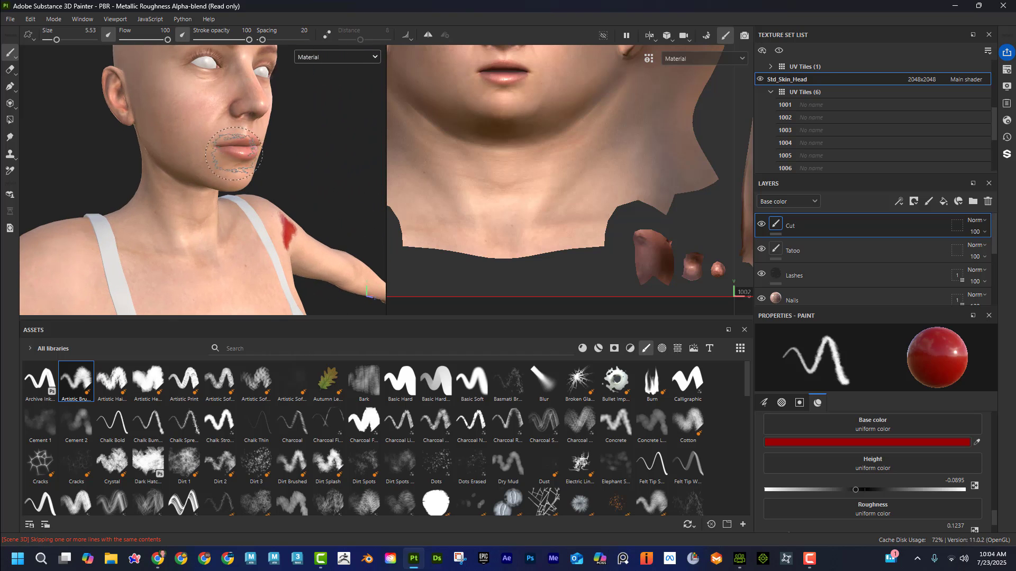
pyautogui.keyDown('alt'); pyautogui.moveTo(224, 162); pyautogui.dragTo(181, 161, button='right'); pyautogui.keyUp('alt')
pyautogui.keyDown('alt'); pyautogui.moveTo(181, 161); pyautogui.dragTo(218, 185); pyautogui.keyUp('alt')
pyautogui.keyDown('alt'); pyautogui.moveTo(218, 185); pyautogui.dragTo(203, 189, button='right'); pyautogui.keyUp('alt')
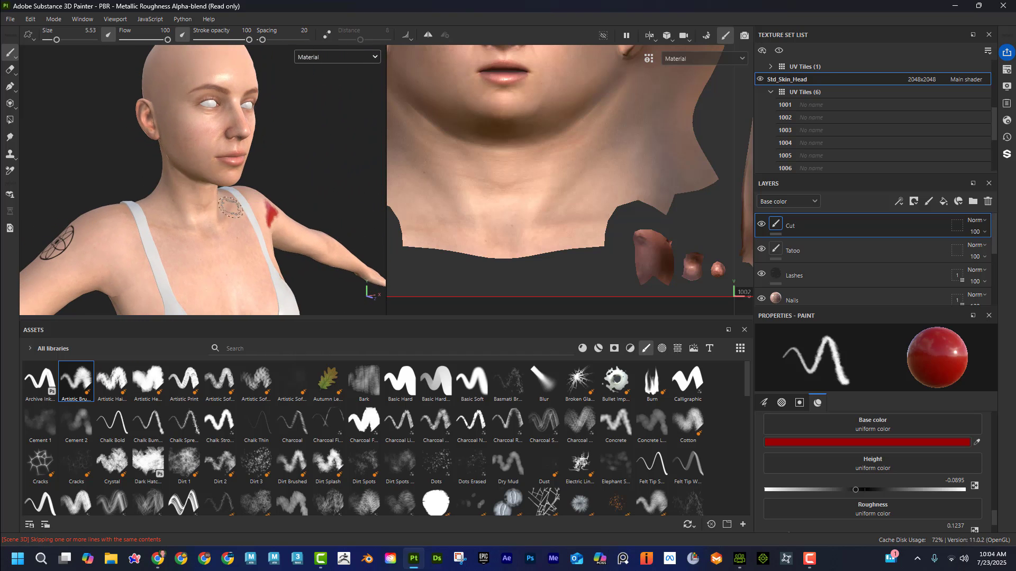
pyautogui.moveTo(230, 207)
pyautogui.keyDown('alt'); pyautogui.mouseDown()
pyautogui.moveTo(191, 191)
pyautogui.moveTo(237, 199)
pyautogui.mouseUp(); pyautogui.keyUp('alt')
pyautogui.keyDown('alt'); pyautogui.moveTo(237, 199); pyautogui.dragTo(184, 194, button='right'); pyautogui.keyUp('alt')
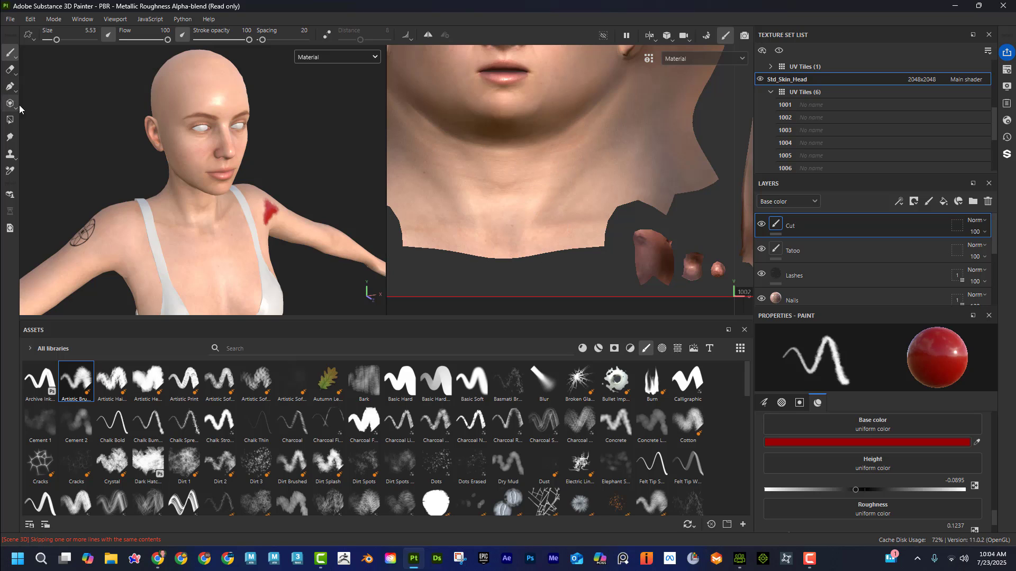
# Step: Start a texture export that includes only the Std_Skin_Head texture set and return to the global export settings
pyautogui.click(12, 21)
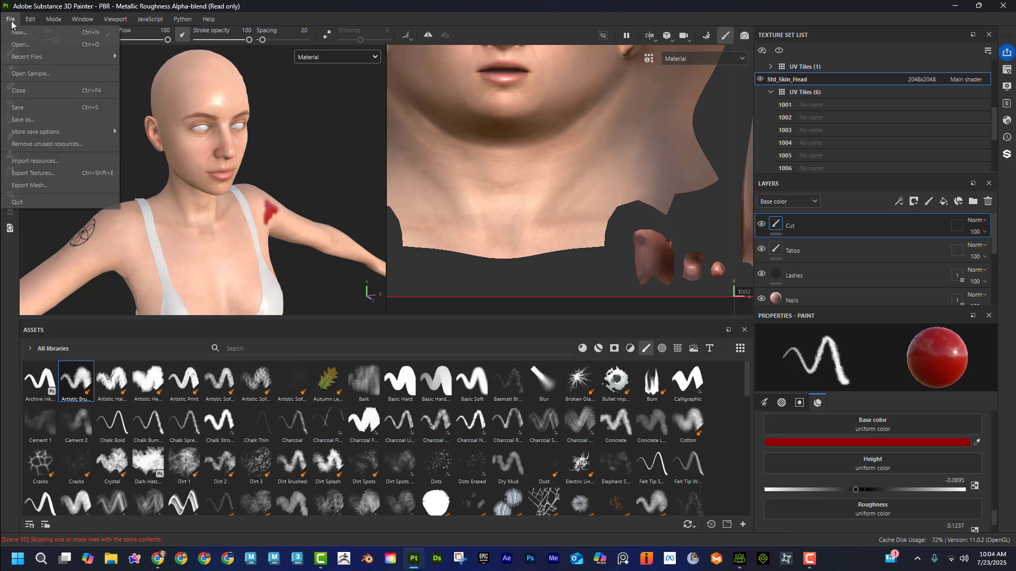
pyautogui.click(72, 177)
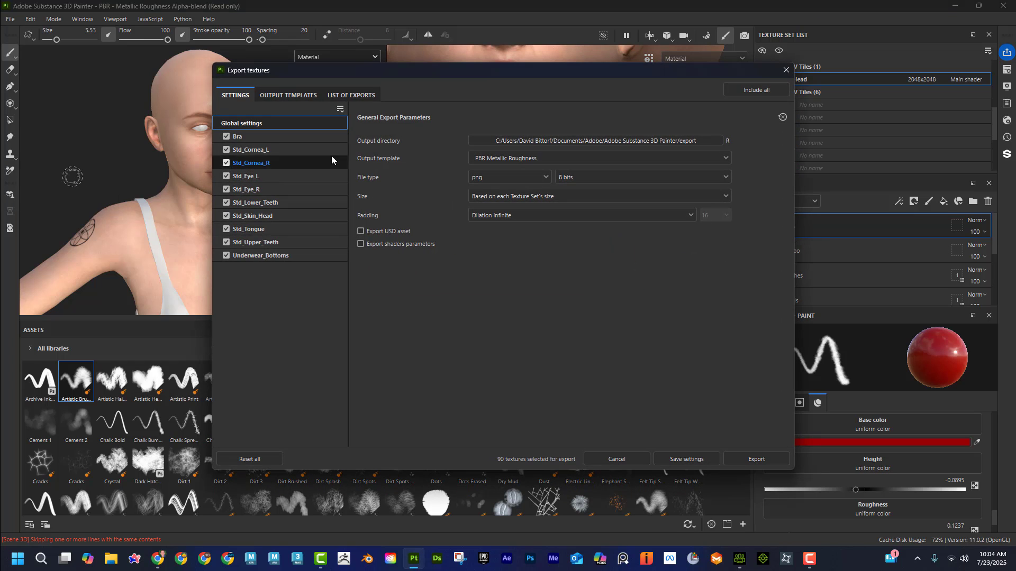
pyautogui.click(228, 137)
pyautogui.click(226, 150)
pyautogui.click(227, 162)
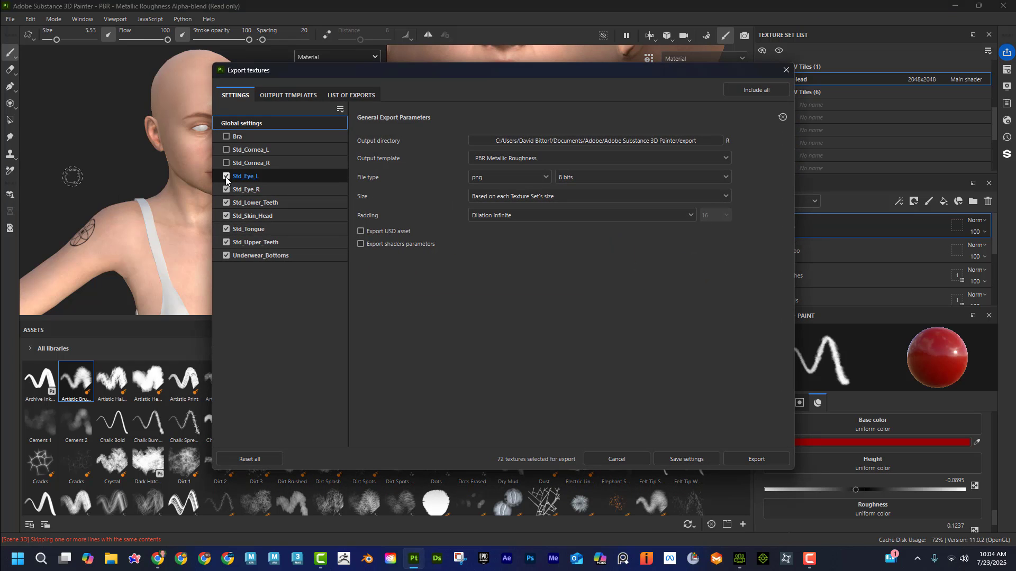
pyautogui.click(227, 176)
pyautogui.click(226, 189)
pyautogui.click(226, 202)
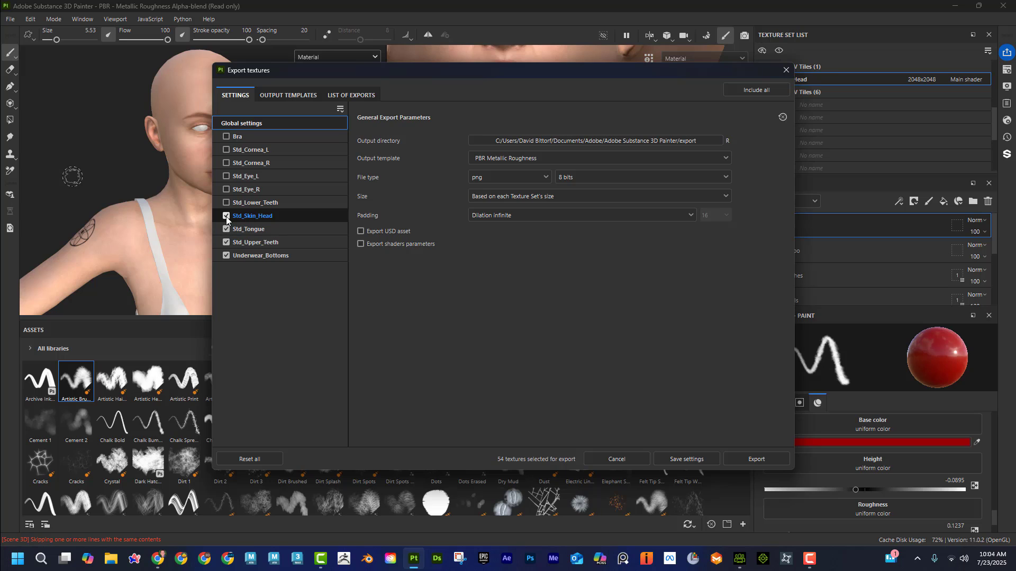
pyautogui.click(227, 229)
pyautogui.click(227, 242)
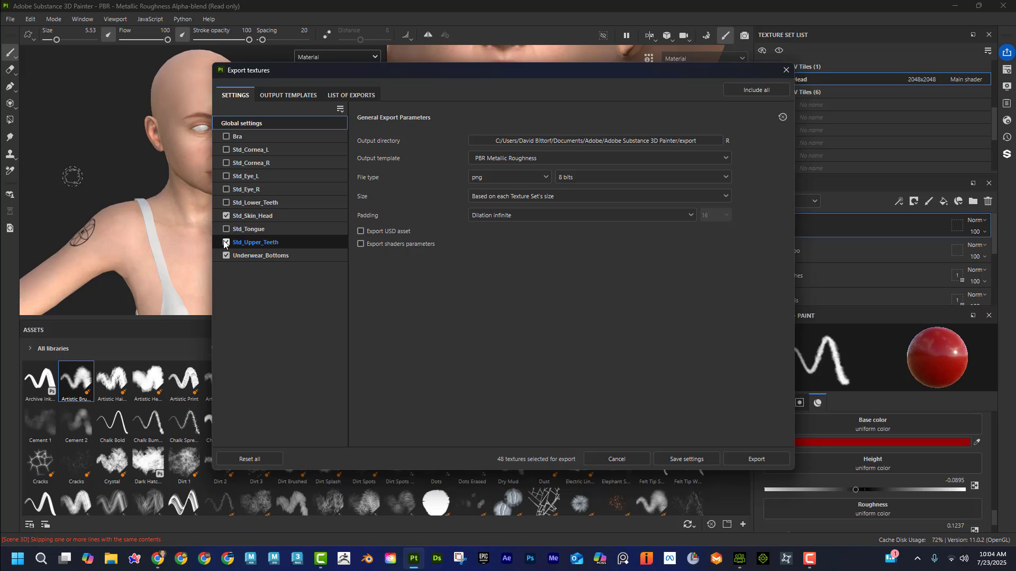
pyautogui.click(226, 256)
pyautogui.click(254, 216)
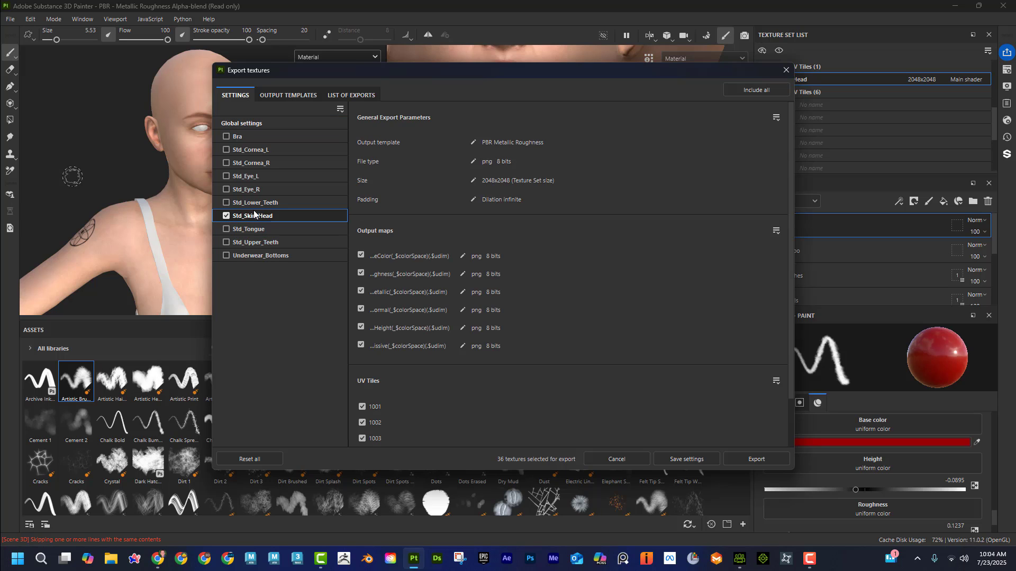
pyautogui.click(298, 128)
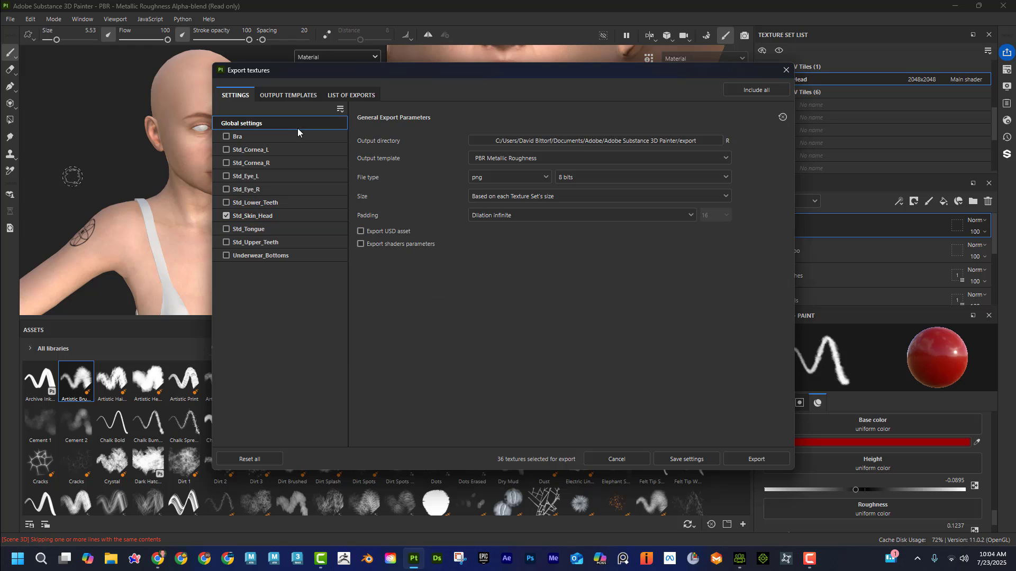
# Step: Set the export's output directory to the CC_Skin folder on the Desktop
pyautogui.click(613, 141)
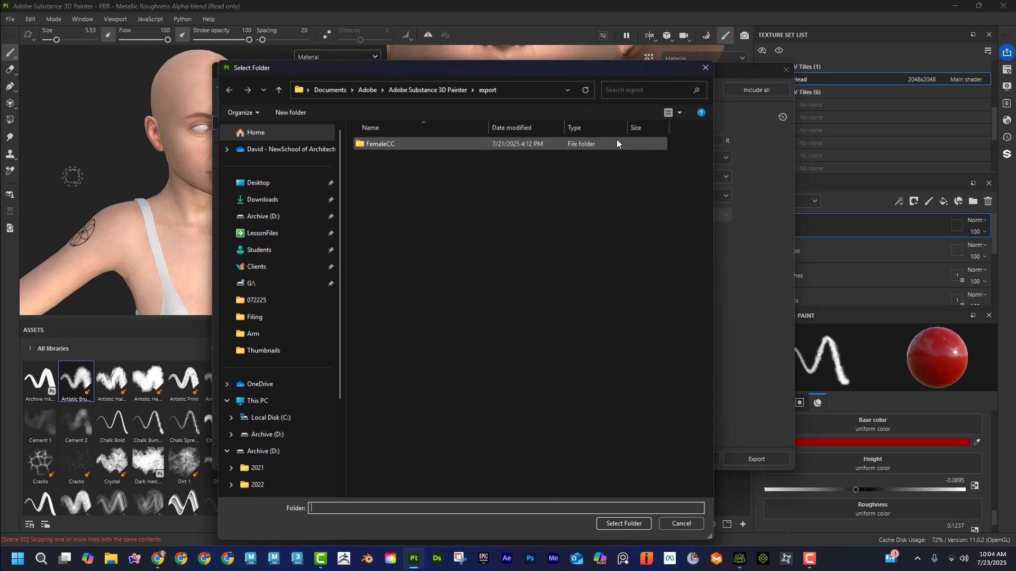
pyautogui.click(296, 179)
pyautogui.click(444, 160)
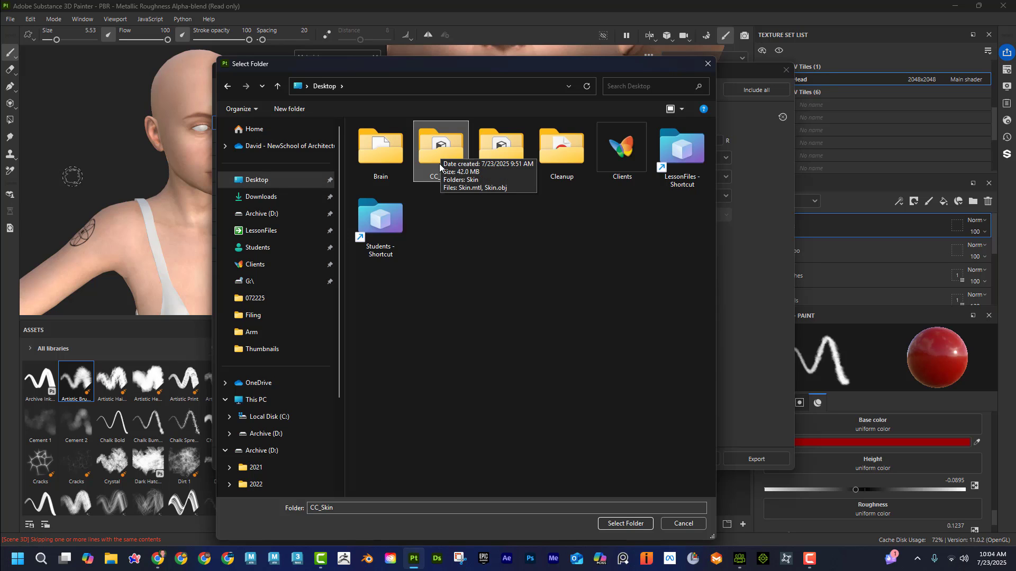
pyautogui.doubleClick(437, 153)
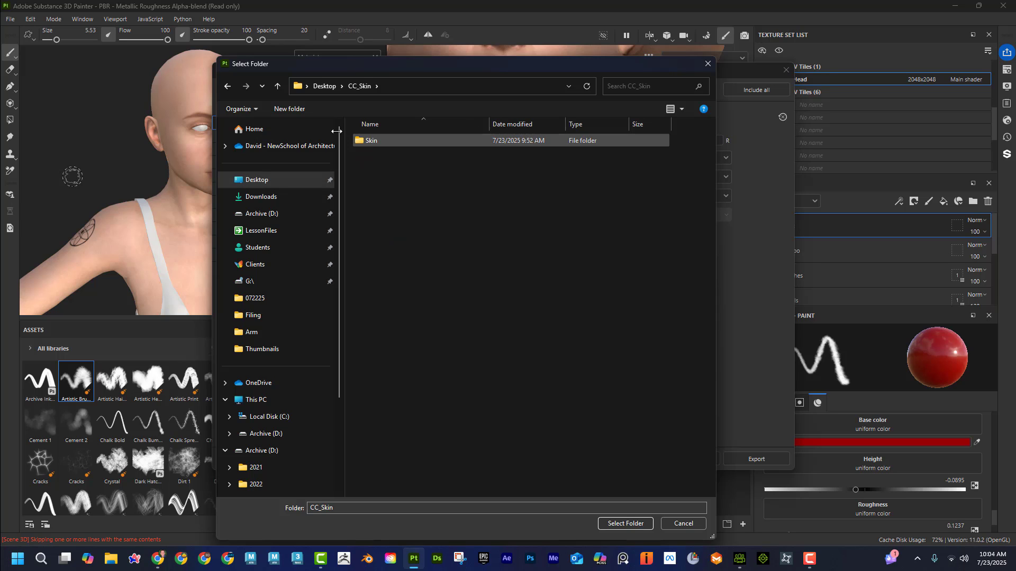
pyautogui.click(227, 87)
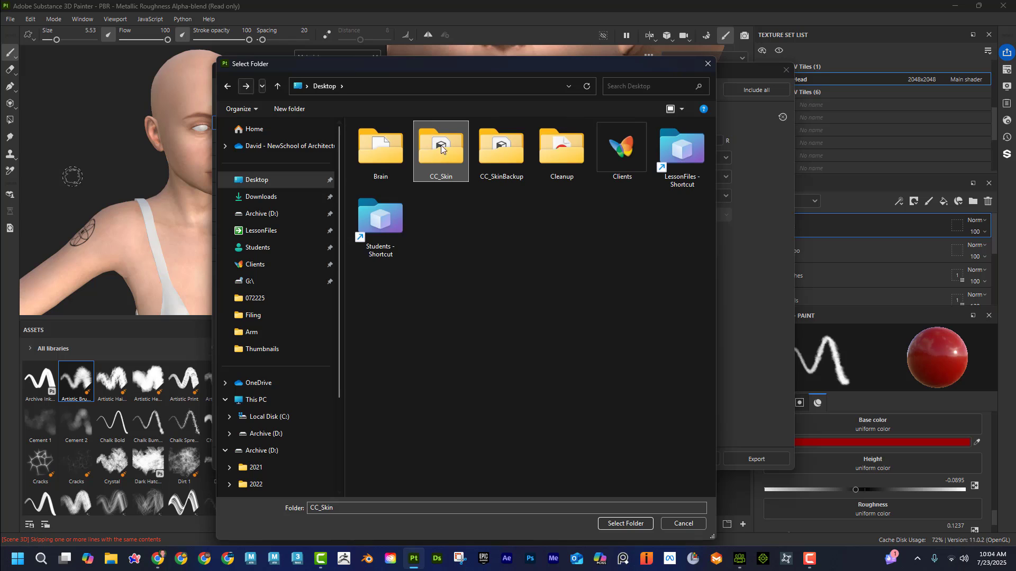
pyautogui.click(640, 524)
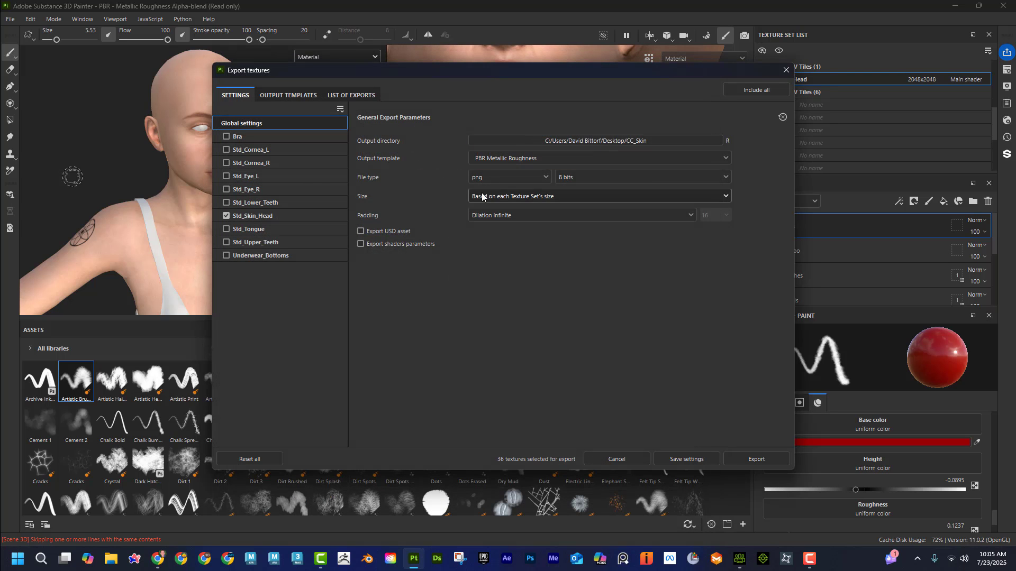
# Step: Set the output template to Character_Creator and the export file type to jpeg
pyautogui.click(507, 160)
pyautogui.scroll(3, 507, 201)
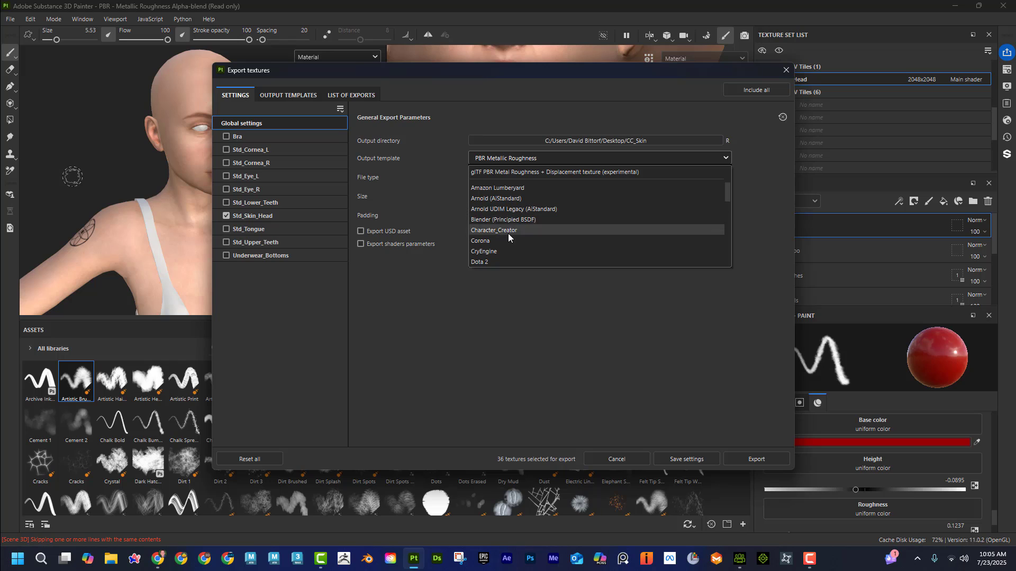
pyautogui.click(508, 231)
pyautogui.click(481, 179)
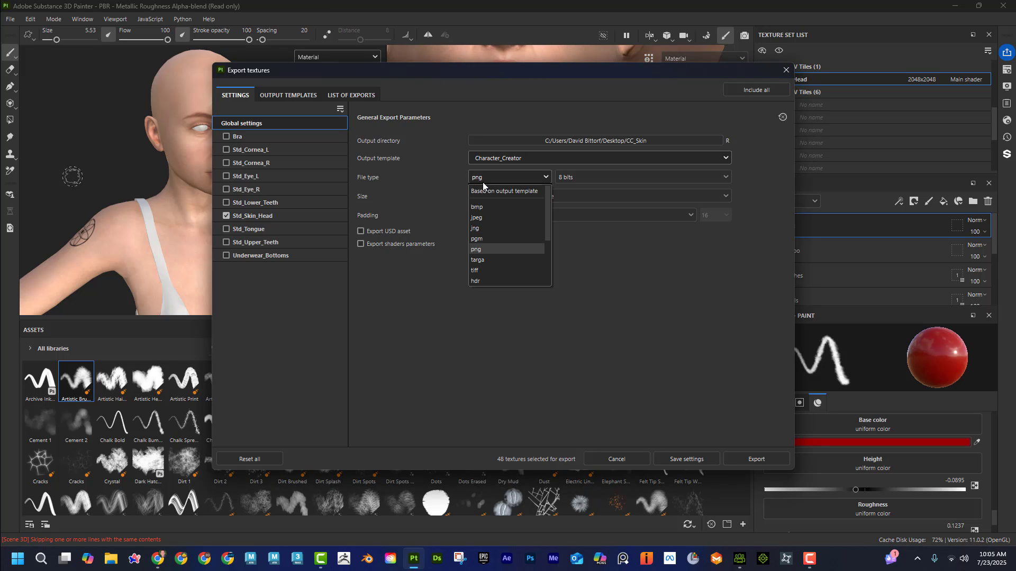
pyautogui.click(492, 219)
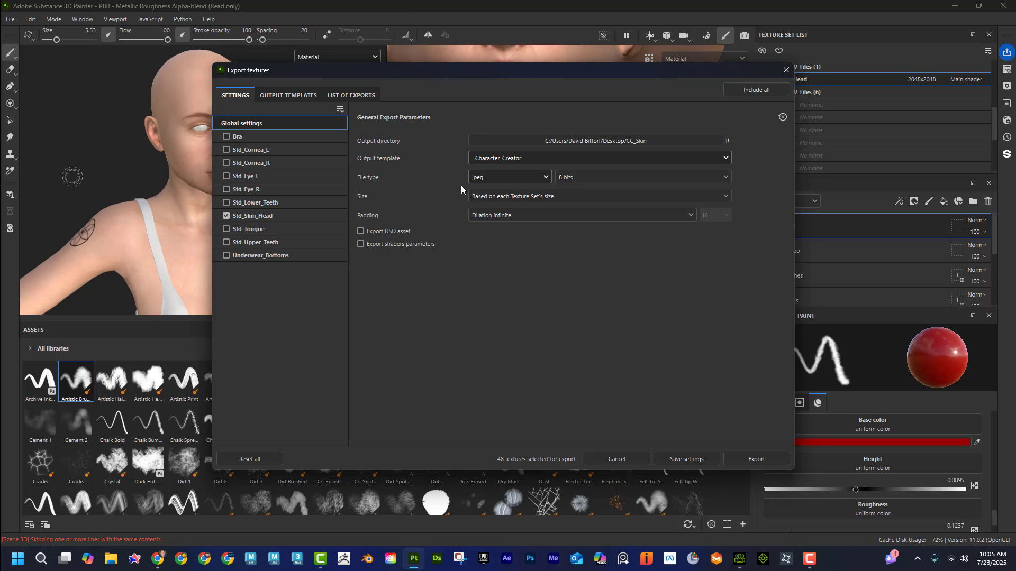
# Step: Dismiss the Norton pop-up and set the Std_Skin_Head Normal map's file type to png
pyautogui.click(263, 217)
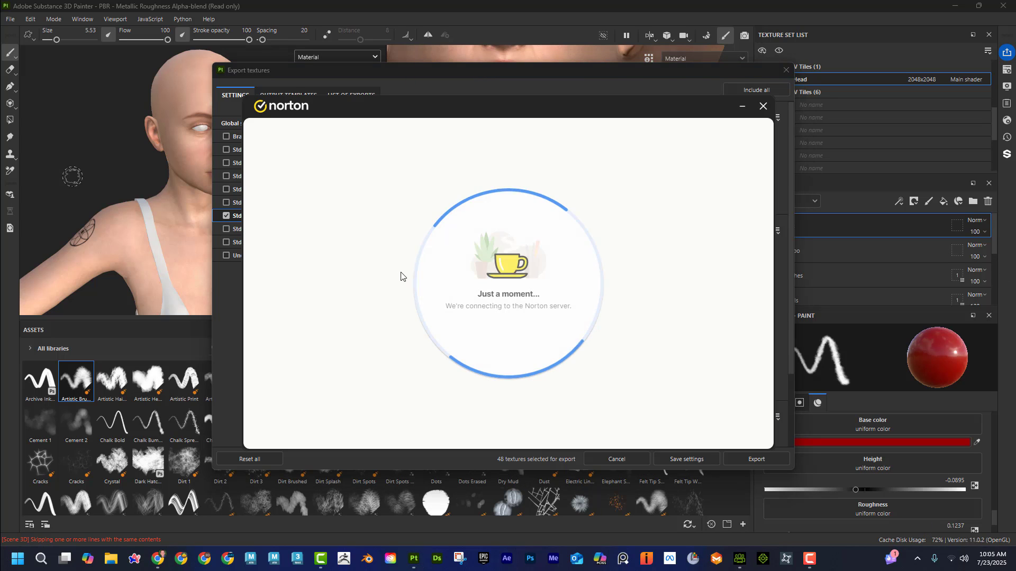
pyautogui.click(763, 106)
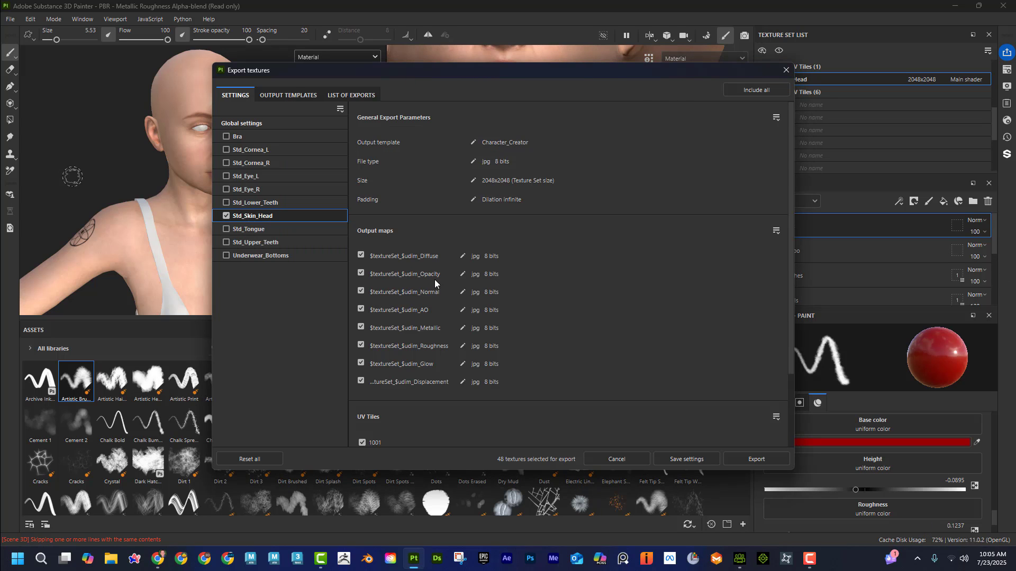
pyautogui.click(462, 292)
pyautogui.click(491, 292)
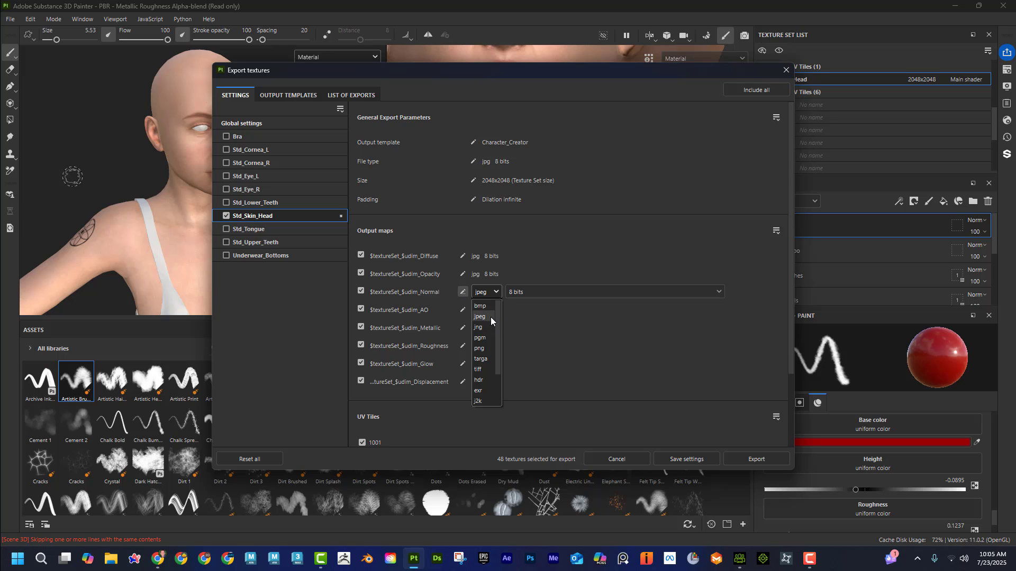
pyautogui.click(481, 348)
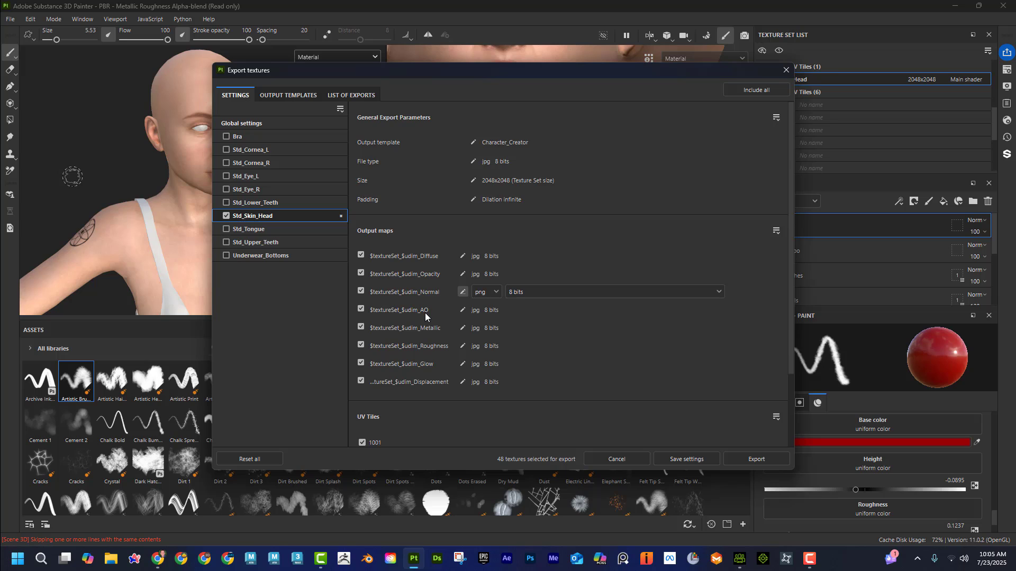
# Step: Exclude the Metallic, Glow and Displacement maps from the Std_Skin_Head output and export the textures
pyautogui.click(361, 328)
pyautogui.click(361, 363)
pyautogui.scroll(-3, 414, 392)
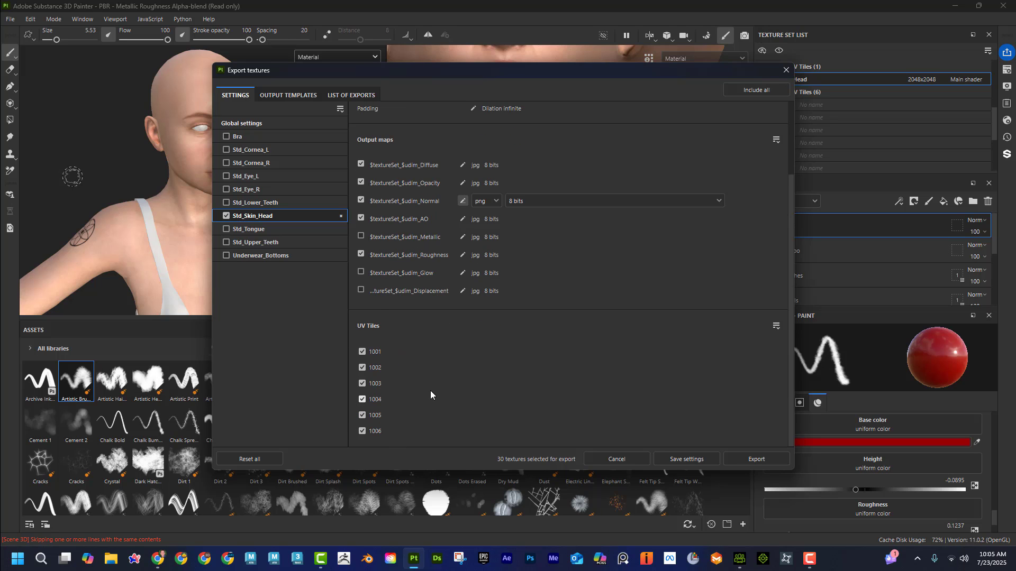
pyautogui.scroll(3, 430, 391)
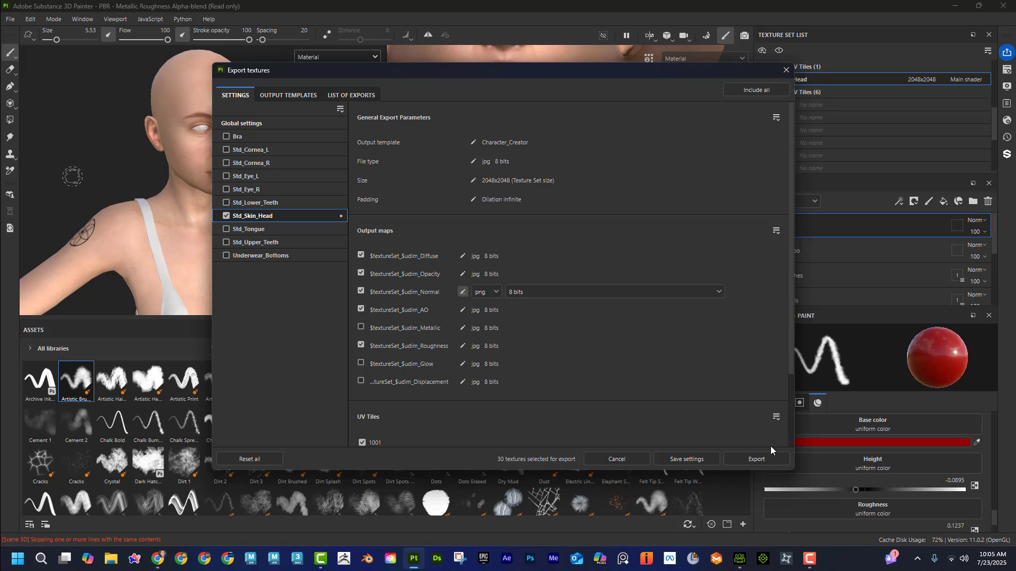
pyautogui.click(756, 459)
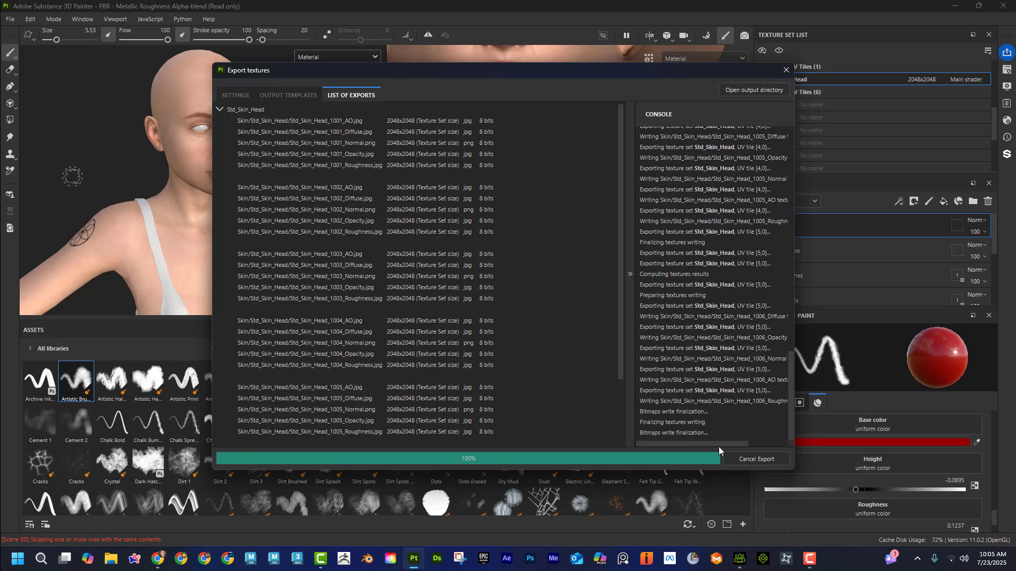
# Step: Switch to File Explorer and check the exported textures in the Desktop's CC_Skin > Skin > Std_Skin_Head folder
pyautogui.click(112, 560)
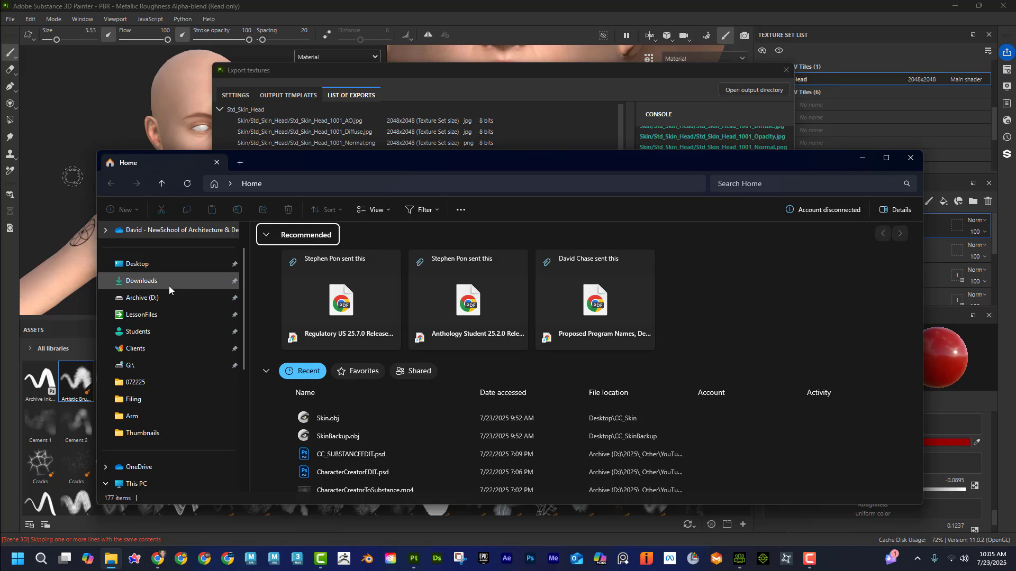
pyautogui.click(166, 264)
pyautogui.doubleClick(351, 255)
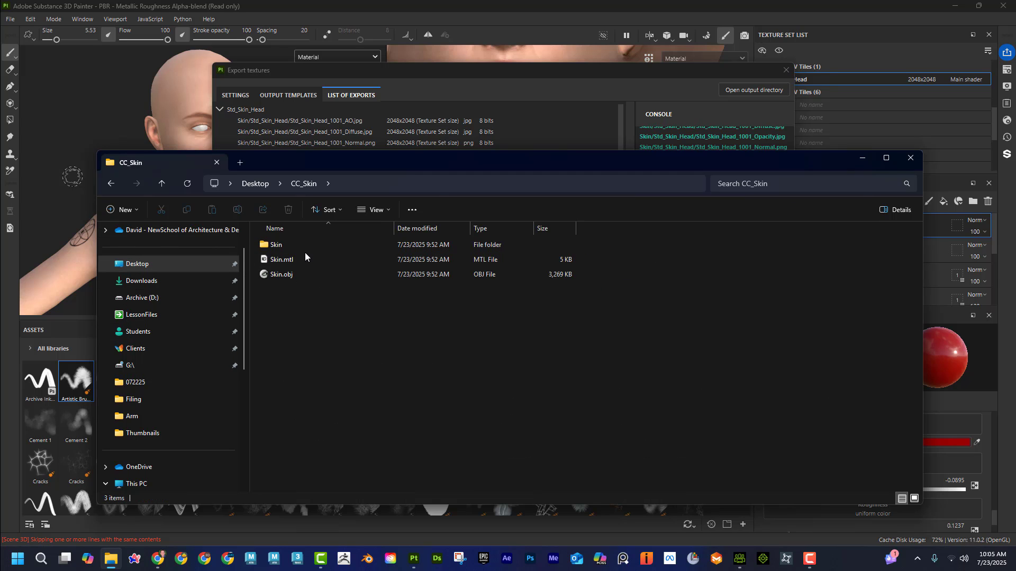
pyautogui.doubleClick(297, 243)
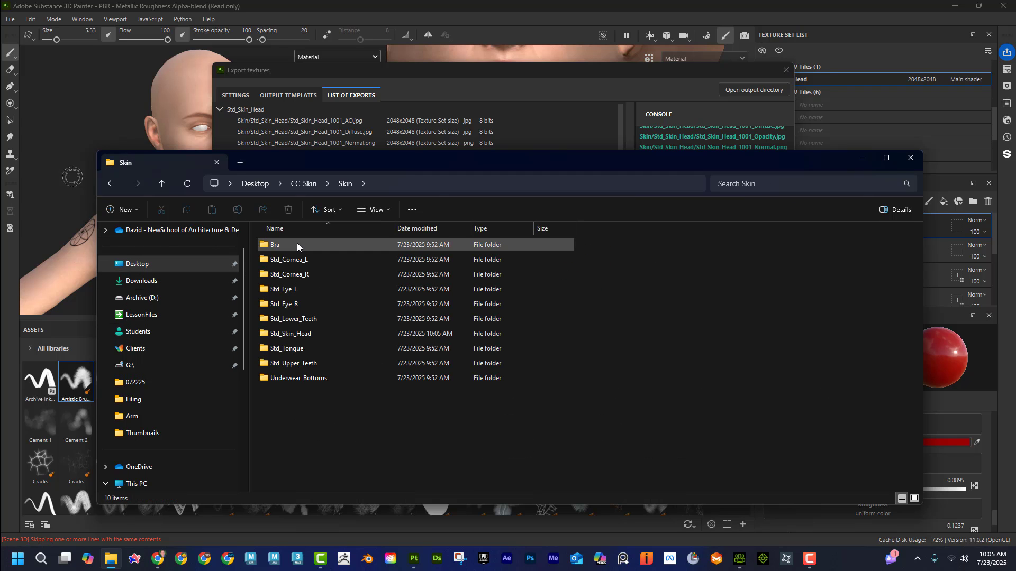
pyautogui.doubleClick(312, 334)
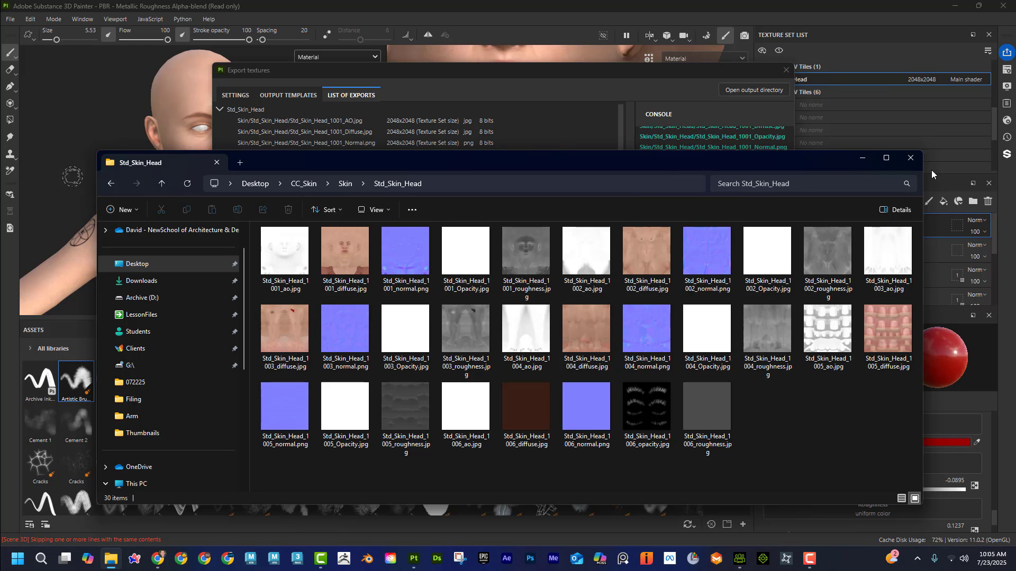
pyautogui.click(866, 159)
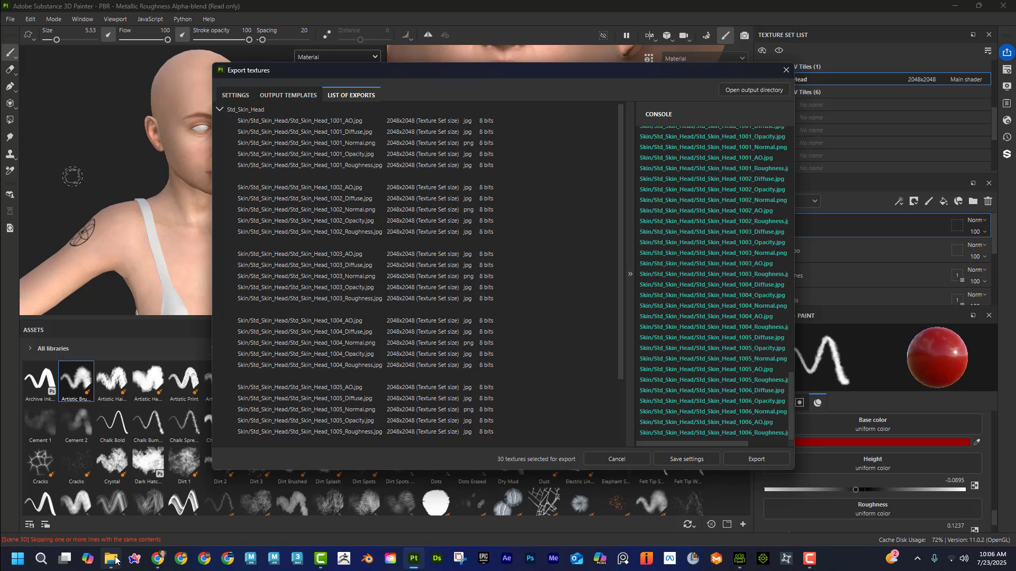
# Step: Delete the plain white Opacity maps for tiles 1001 to 1005 from the Std_Skin_Head folder, keeping the 1006 opacity map
pyautogui.moveTo(112, 558)
pyautogui.click(146, 482)
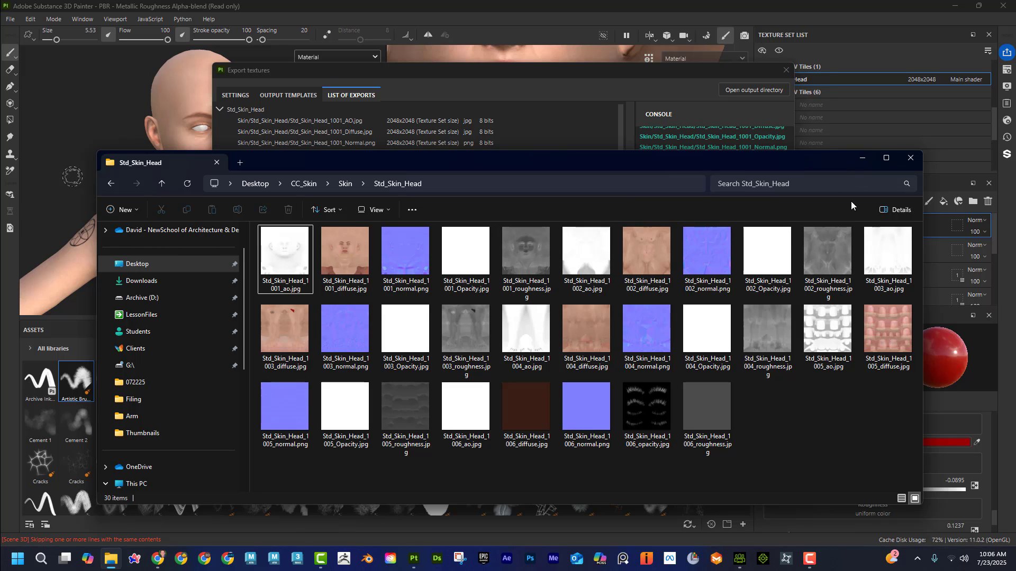
pyautogui.click(478, 249)
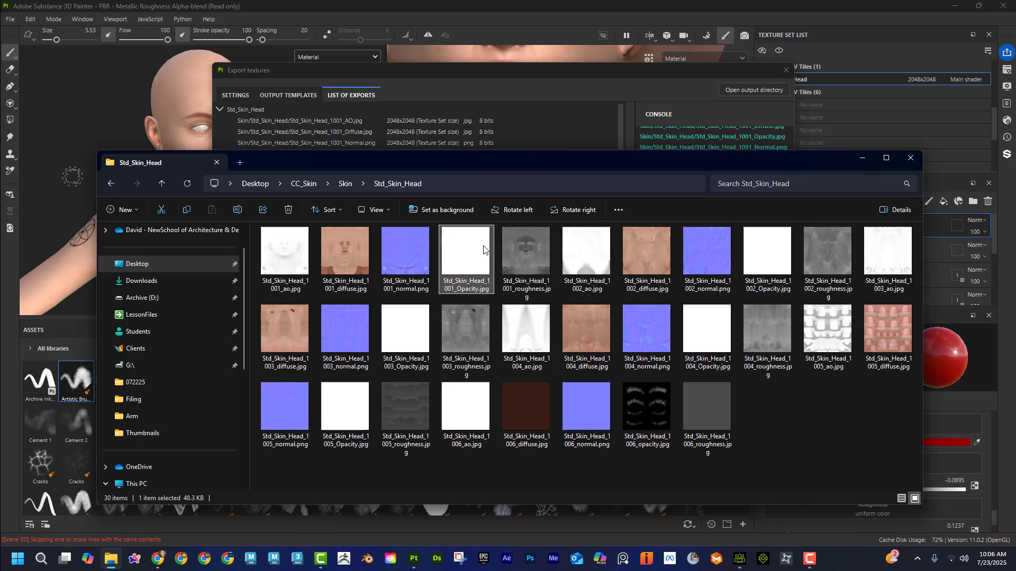
pyautogui.keyDown('ctrl'); pyautogui.click(773, 260); pyautogui.keyUp('ctrl')
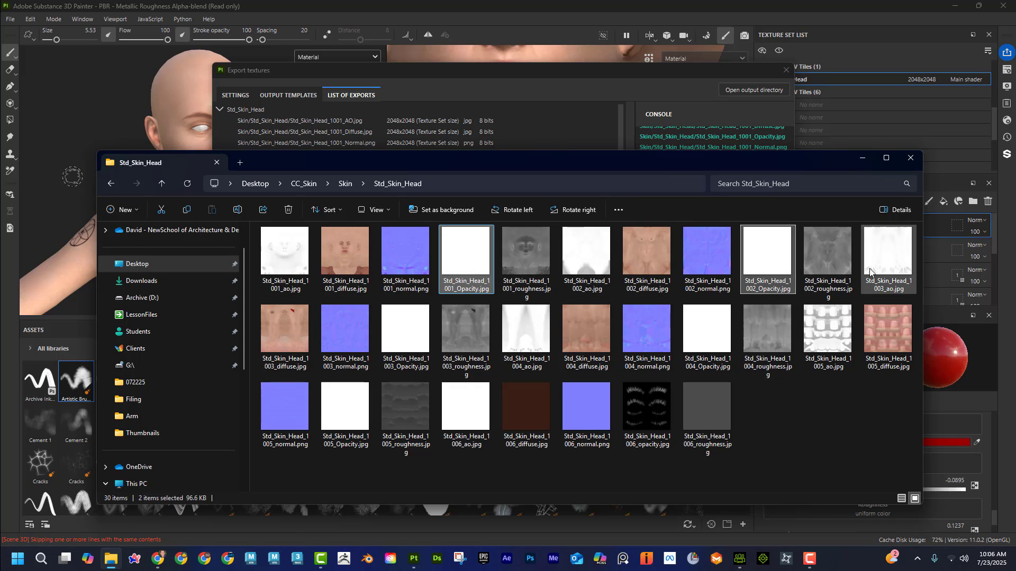
pyautogui.keyDown('ctrl'); pyautogui.click(405, 329); pyautogui.keyUp('ctrl')
pyautogui.keyDown('ctrl'); pyautogui.click(706, 329); pyautogui.keyUp('ctrl')
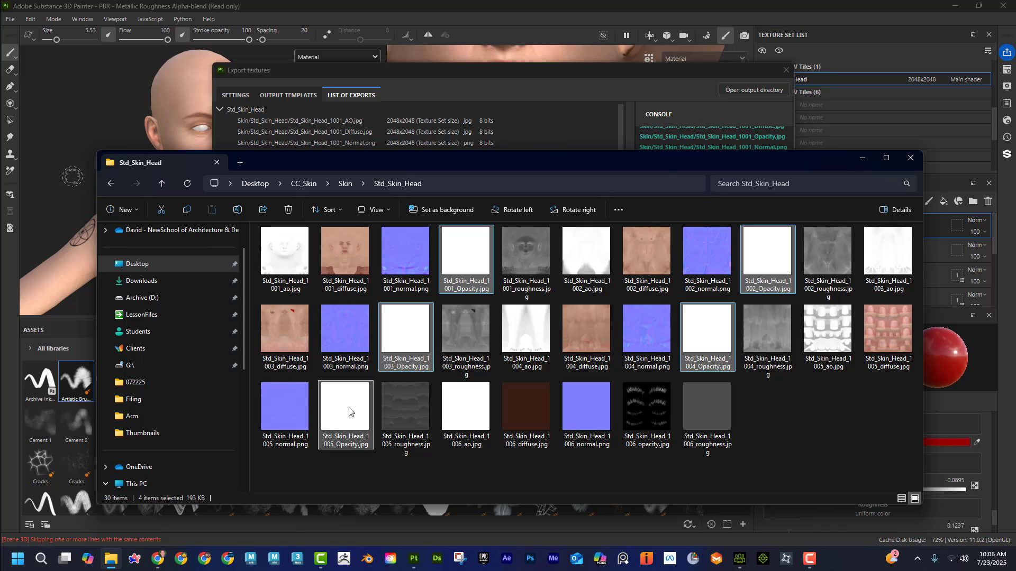
pyautogui.press('Delete')
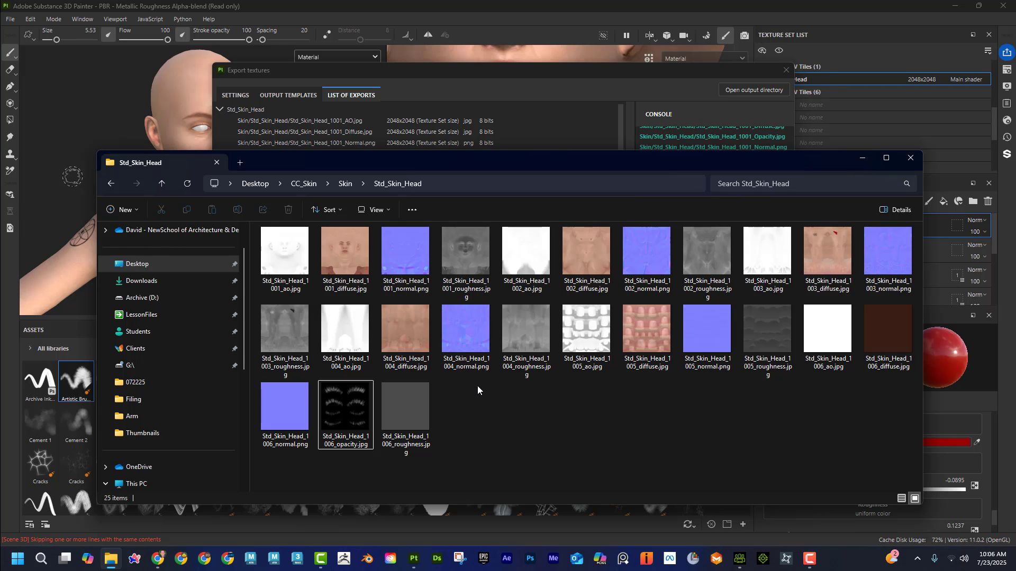
pyautogui.click(855, 160)
# Step: Switch to Character Creator and update the character's textures from Substance Painter using the Skin folder inside Desktop > CC_Skin
pyautogui.click(739, 558)
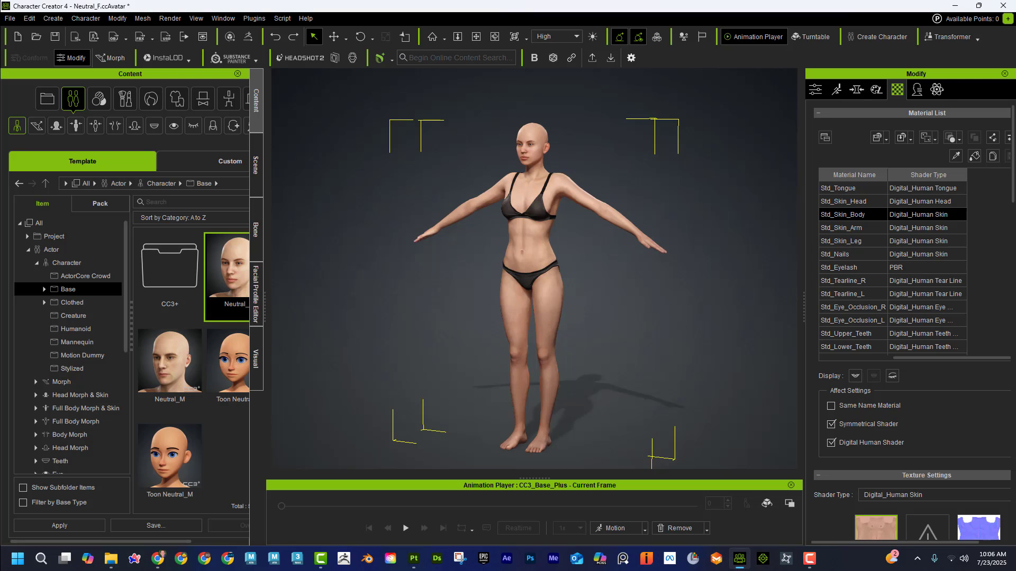
pyautogui.keyDown('alt'); pyautogui.moveTo(375, 259); pyautogui.dragTo(383, 256, button='middle'); pyautogui.keyUp('alt')
pyautogui.keyDown('alt'); pyautogui.moveTo(392, 259); pyautogui.dragTo(687, 291); pyautogui.keyUp('alt')
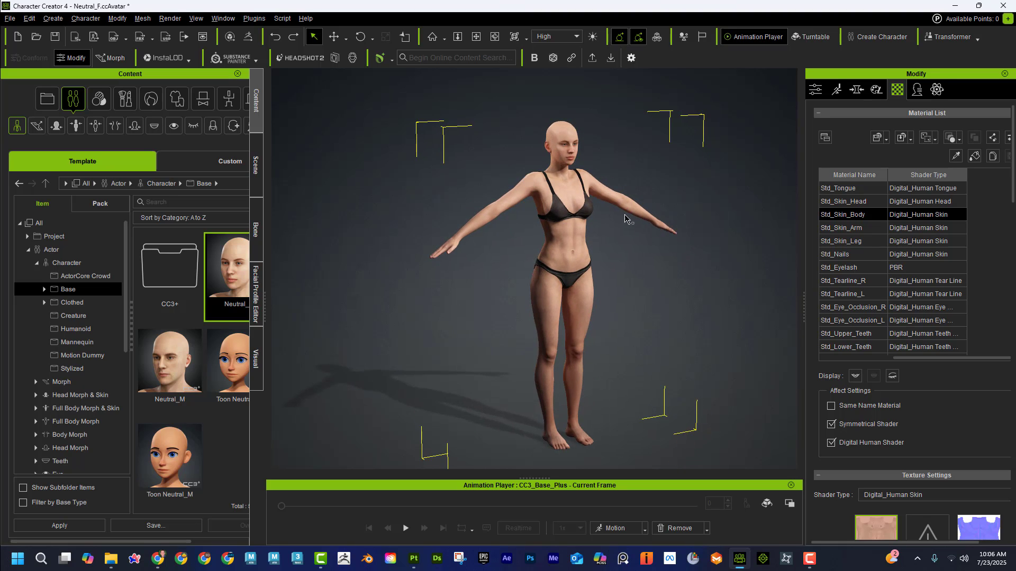
pyautogui.keyDown('alt'); pyautogui.moveTo(624, 221); pyautogui.dragTo(623, 227, button='middle'); pyautogui.keyUp('alt')
pyautogui.click(229, 59)
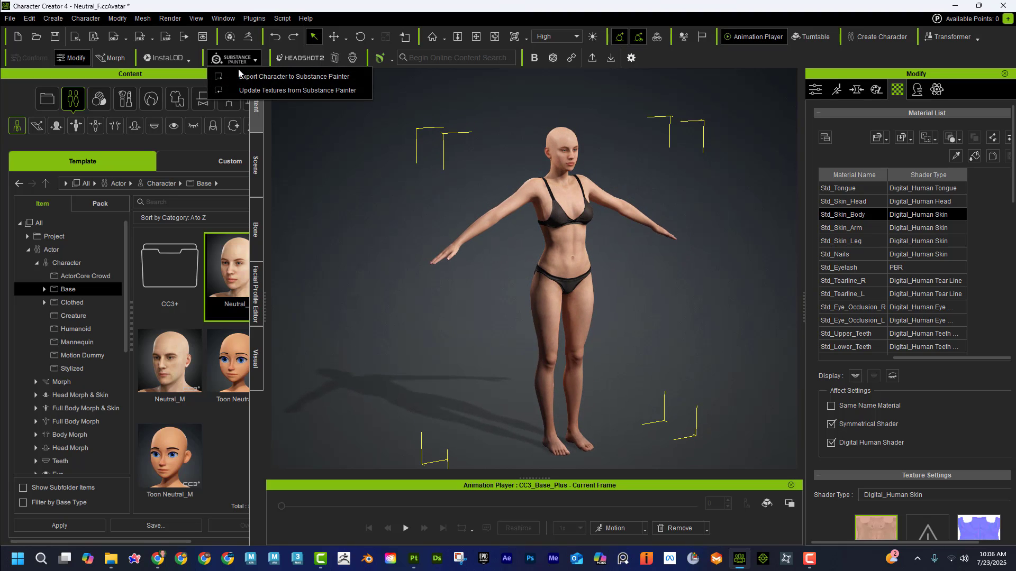
pyautogui.click(296, 90)
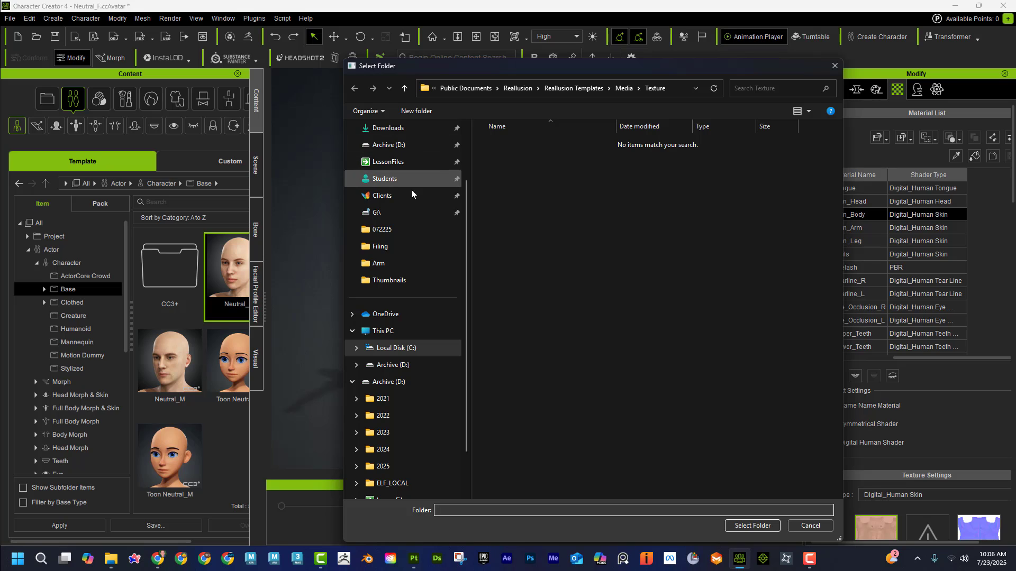
pyautogui.scroll(-1, 408, 244)
pyautogui.scroll(3, 412, 252)
pyautogui.click(392, 182)
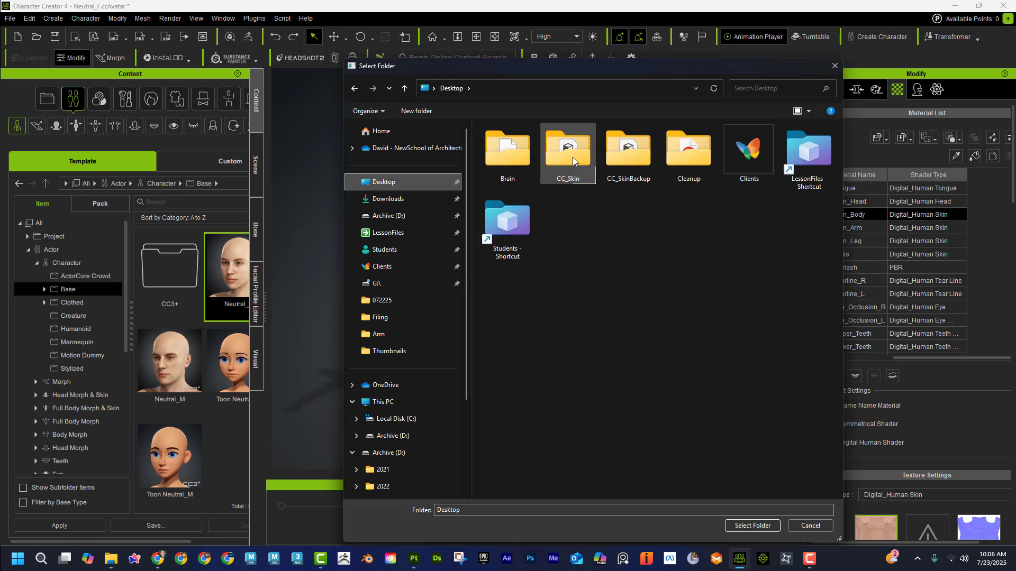
pyautogui.doubleClick(572, 157)
pyautogui.click(505, 142)
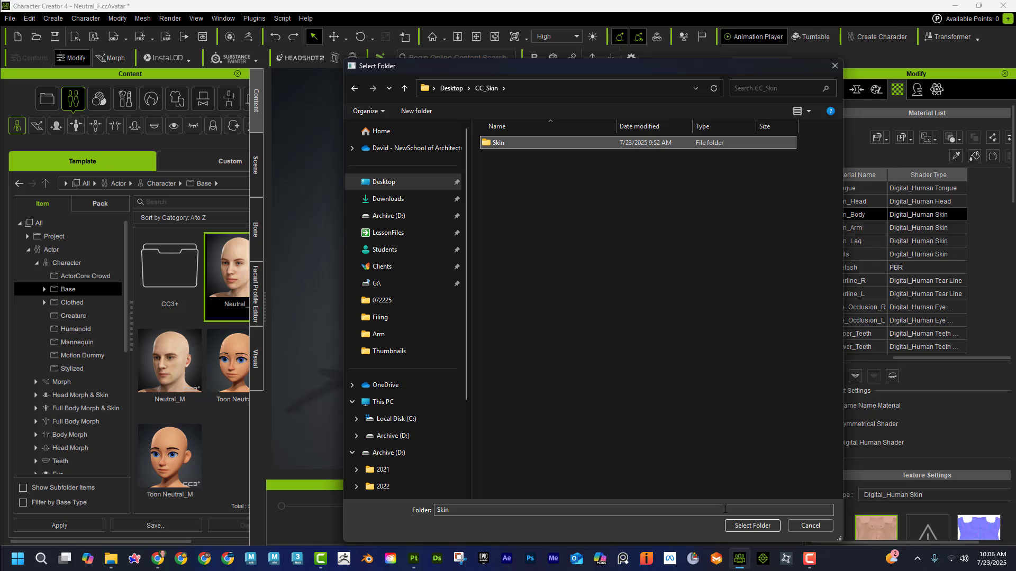
pyautogui.click(748, 525)
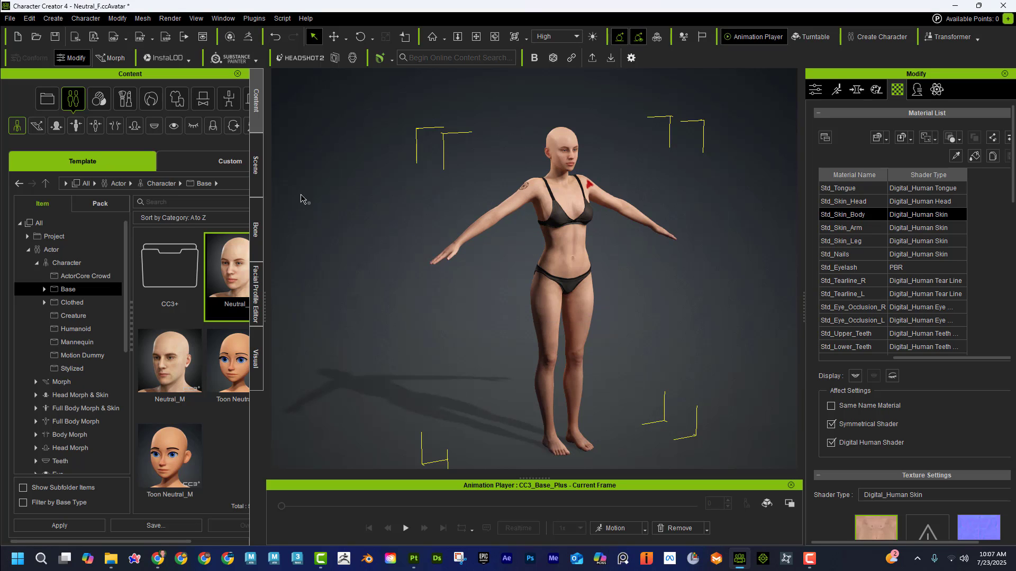
# Step: Examine the updated skin on the upper body and inspect the red cut on the character's left shoulder up close
pyautogui.moveTo(351, 180); pyautogui.dragTo(410, 178, button='middle')
pyautogui.moveTo(409, 177); pyautogui.dragTo(399, 150, button='right')
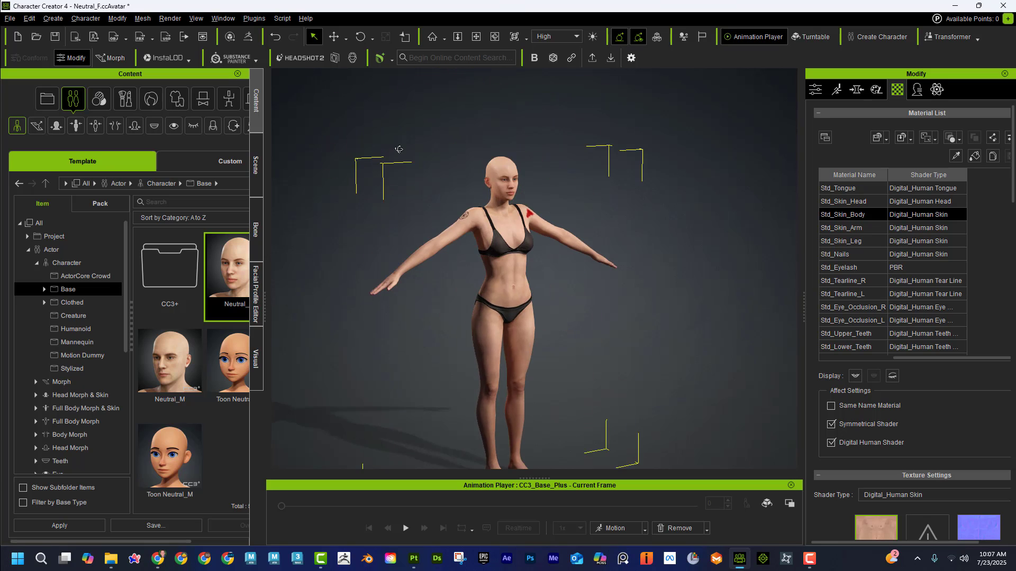
pyautogui.scroll(8, 379, 164)
pyautogui.scroll(3, 381, 171)
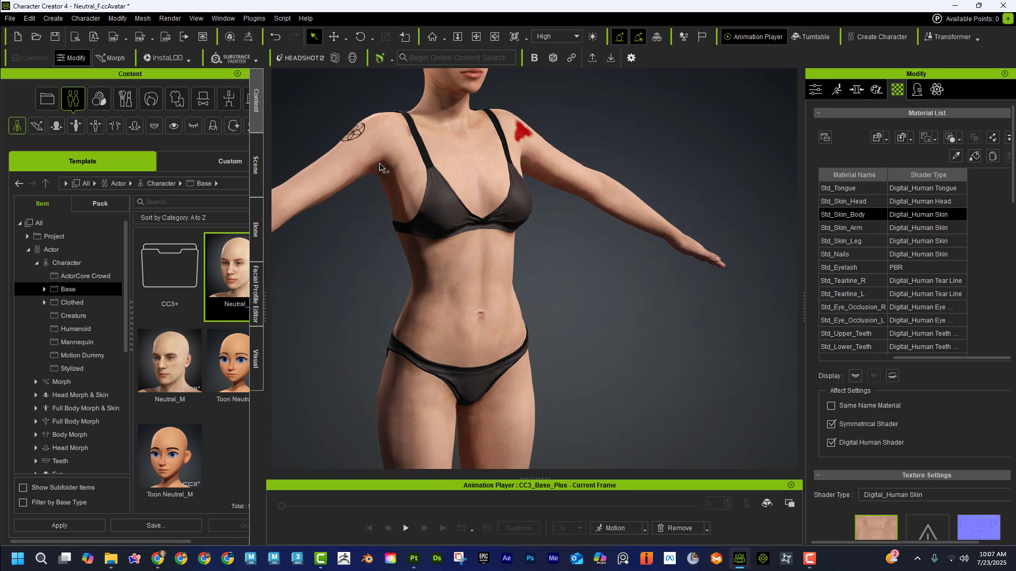
pyautogui.moveTo(326, 122); pyautogui.dragTo(524, 223, button='right')
pyautogui.moveTo(468, 238); pyautogui.dragTo(430, 168, button='right')
pyautogui.scroll(2, 514, 165)
pyautogui.scroll(2, 514, 165)
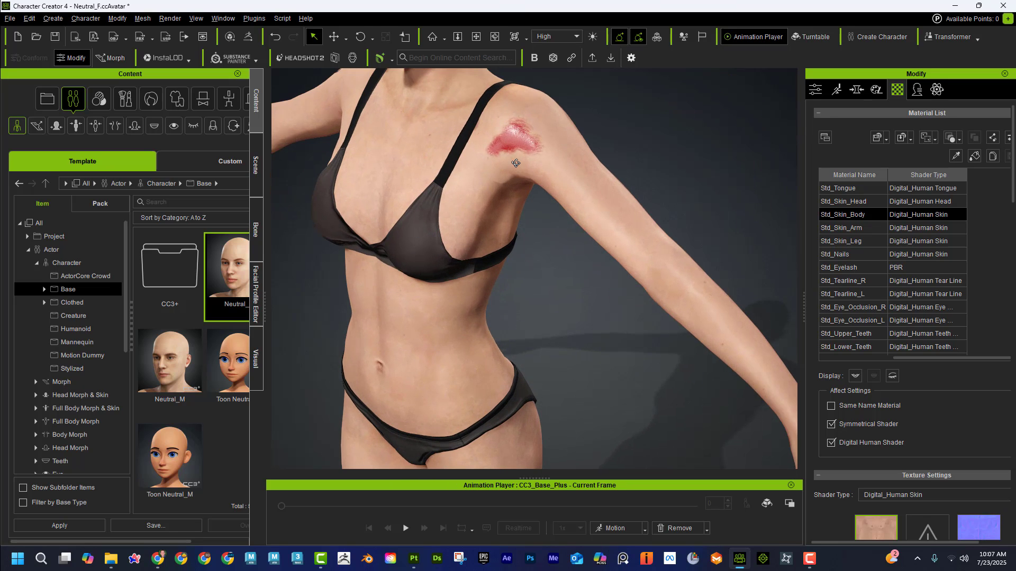
pyautogui.moveTo(515, 162); pyautogui.dragTo(517, 222, button='right')
pyautogui.scroll(3, 517, 223)
pyautogui.moveTo(543, 280); pyautogui.dragTo(658, 203, button='right')
# Step: Inspect the tattoo on the character's right upper arm up close and review both painted details together
pyautogui.scroll(-2, 577, 227)
pyautogui.scroll(-4, 577, 231)
pyautogui.moveTo(437, 192); pyautogui.dragTo(404, 175, button='right')
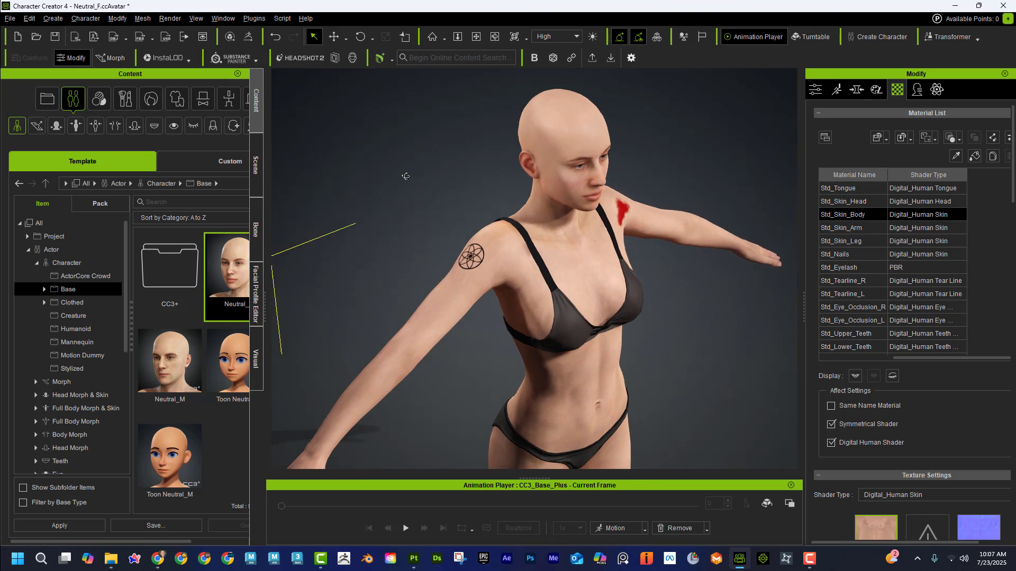
pyautogui.scroll(8, 404, 199)
pyautogui.scroll(-8, 416, 212)
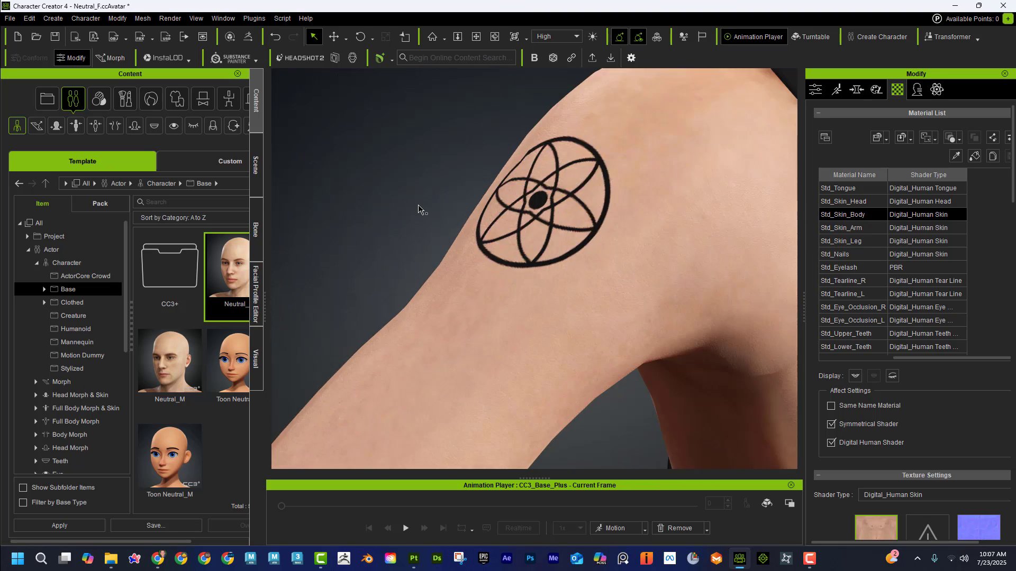
pyautogui.moveTo(461, 213); pyautogui.dragTo(509, 148, button='right')
pyautogui.moveTo(507, 167); pyautogui.dragTo(508, 150, button='middle')
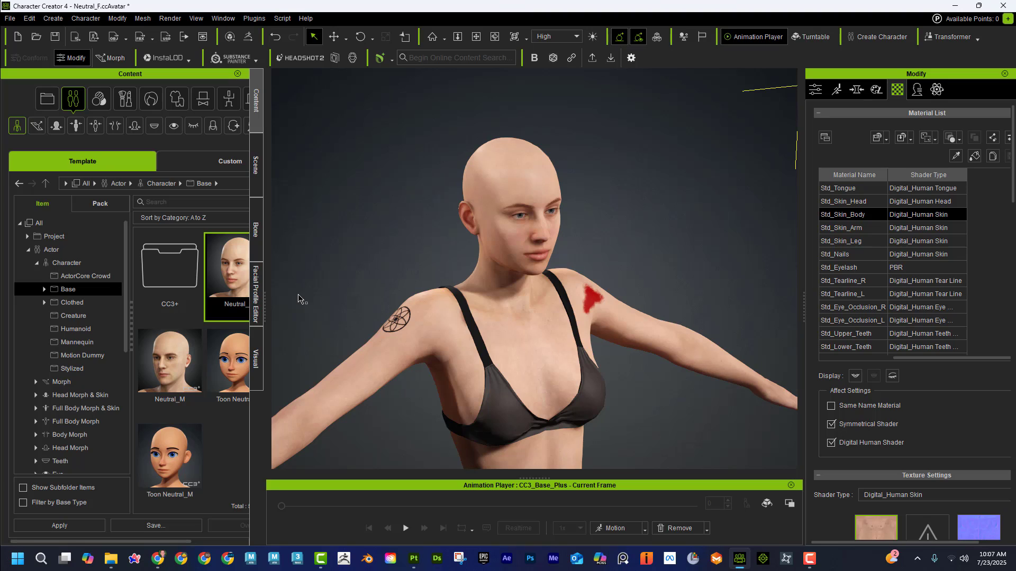